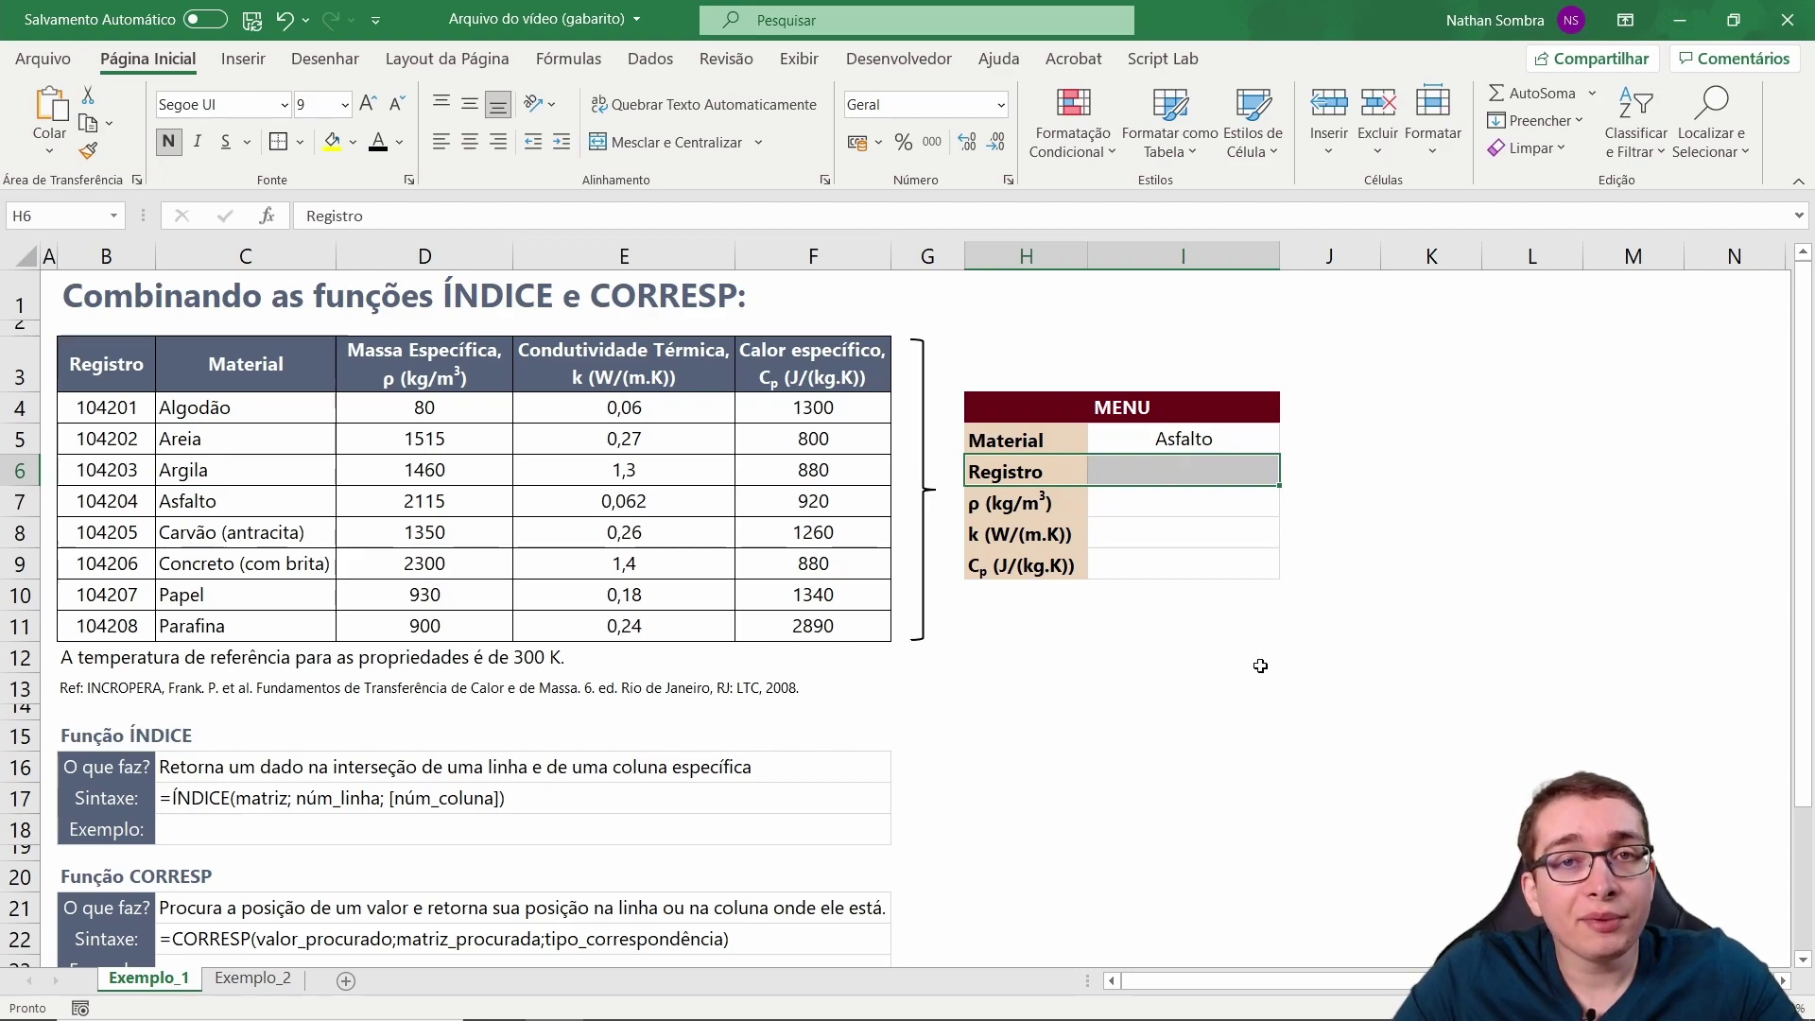
left_click_drag(93, 368, 103, 629)
left_click_drag(241, 369, 272, 628)
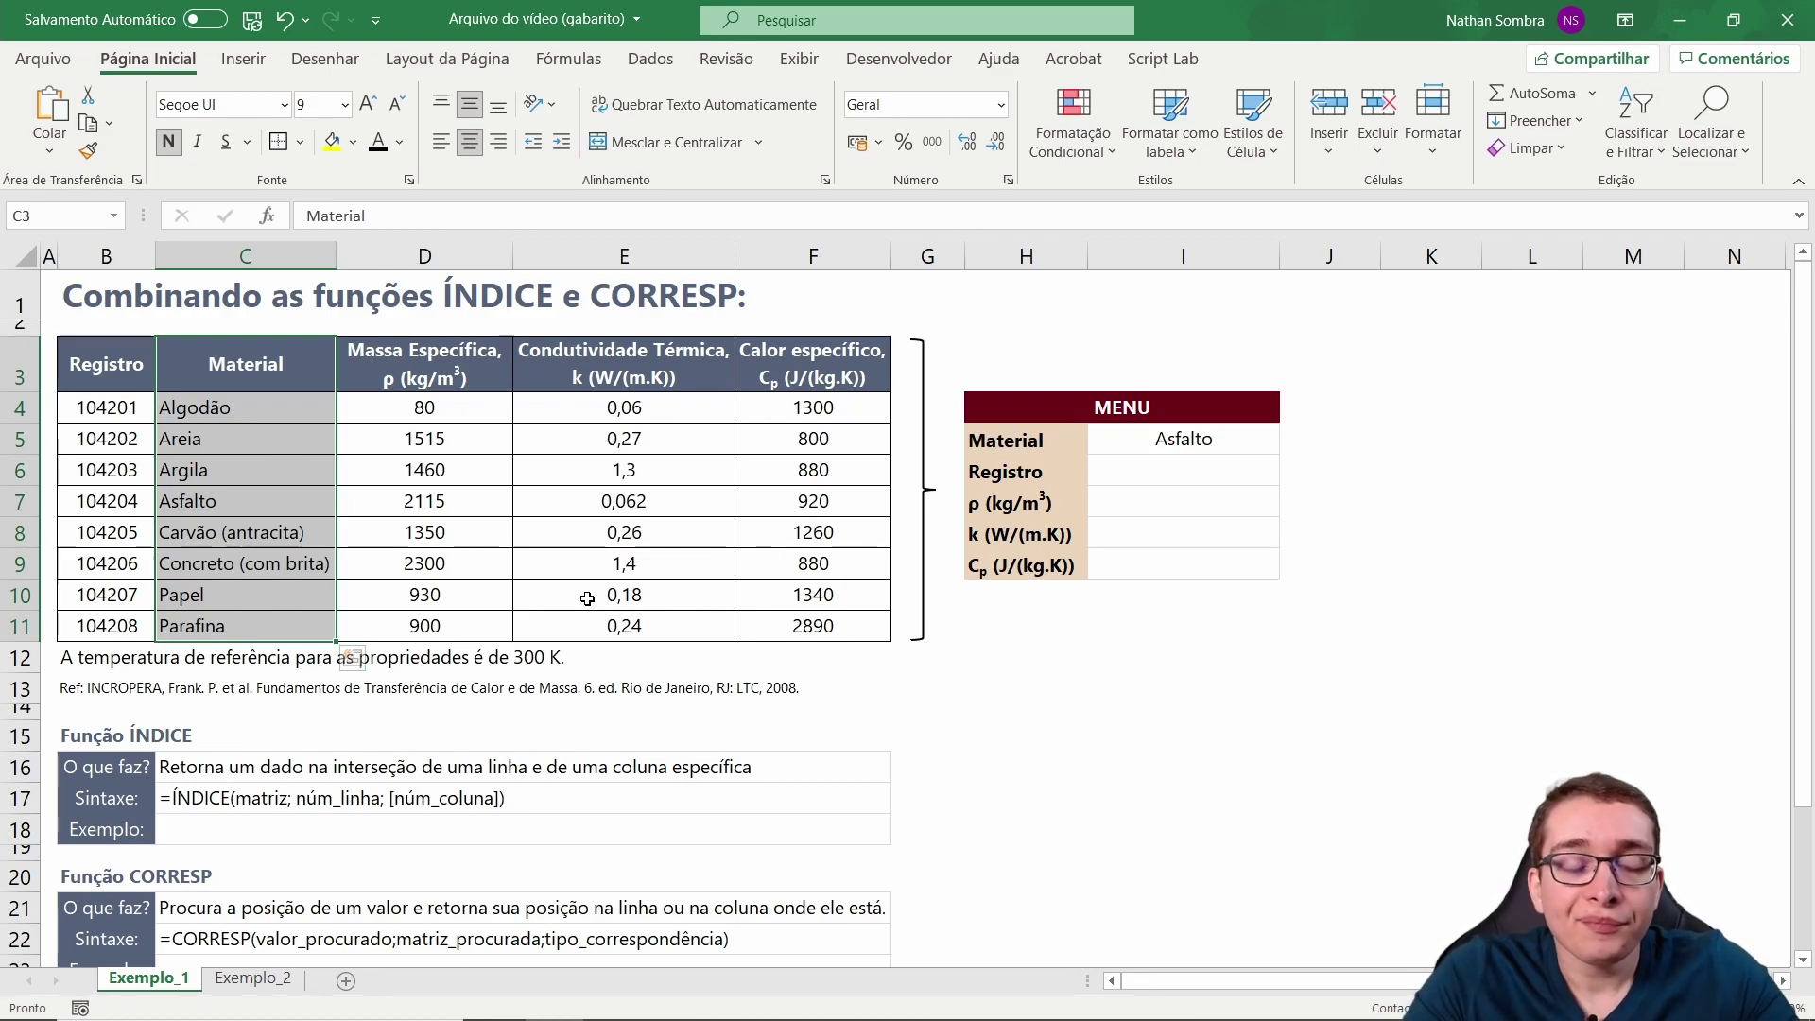
left_click(106, 740)
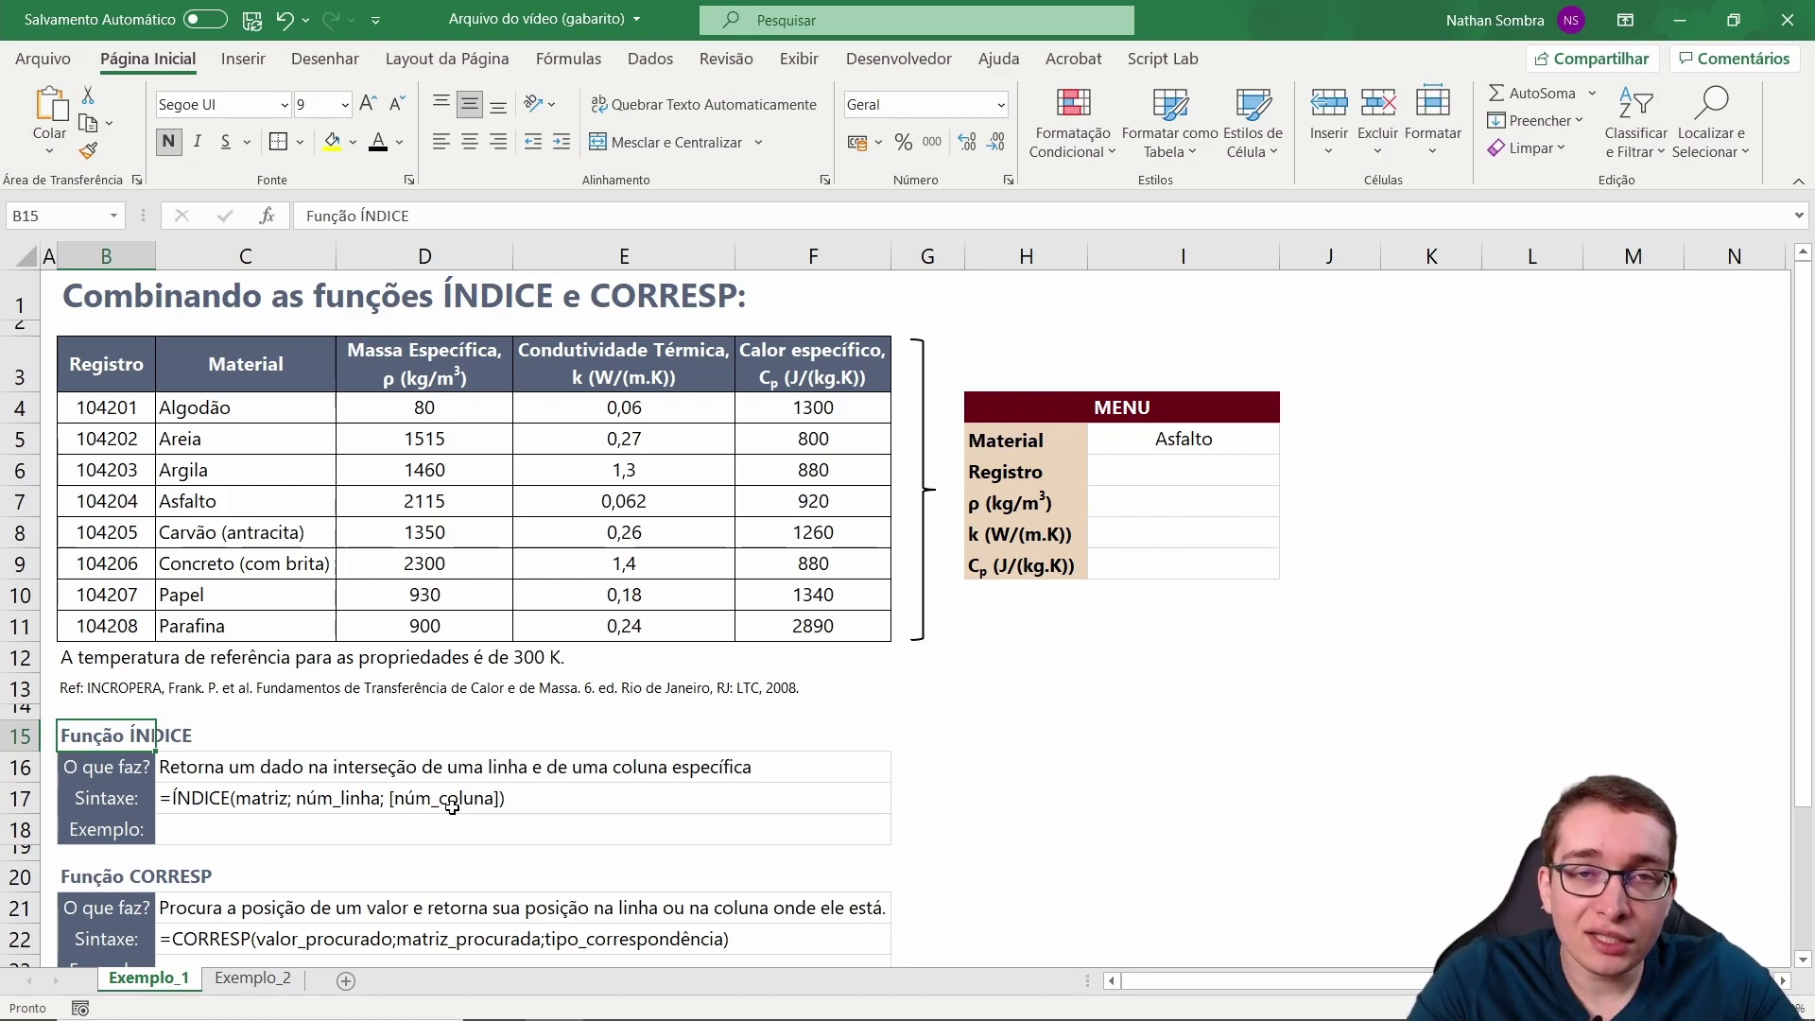
Enter =ÍNDICE(B4:F11;4;2) in cell C18 as the example for the ÍNDICE function.
left_click(189, 851)
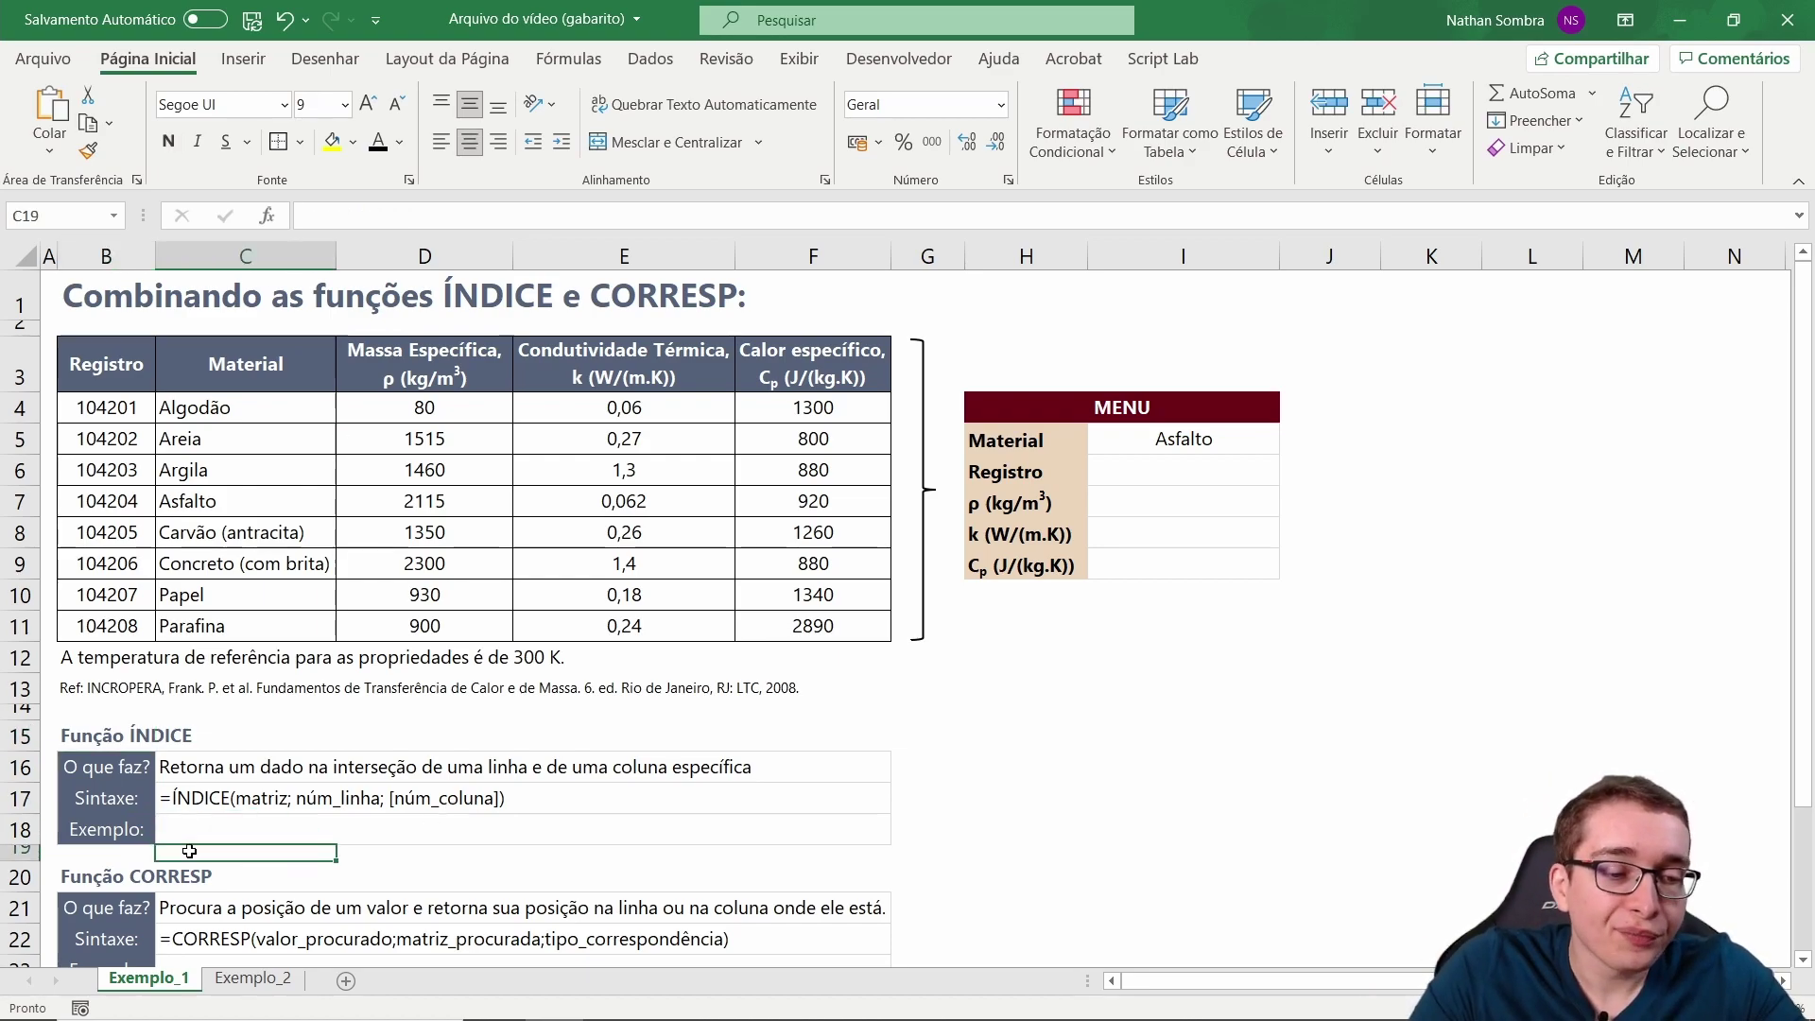
key("Up")
type("=ÍNDICE (")
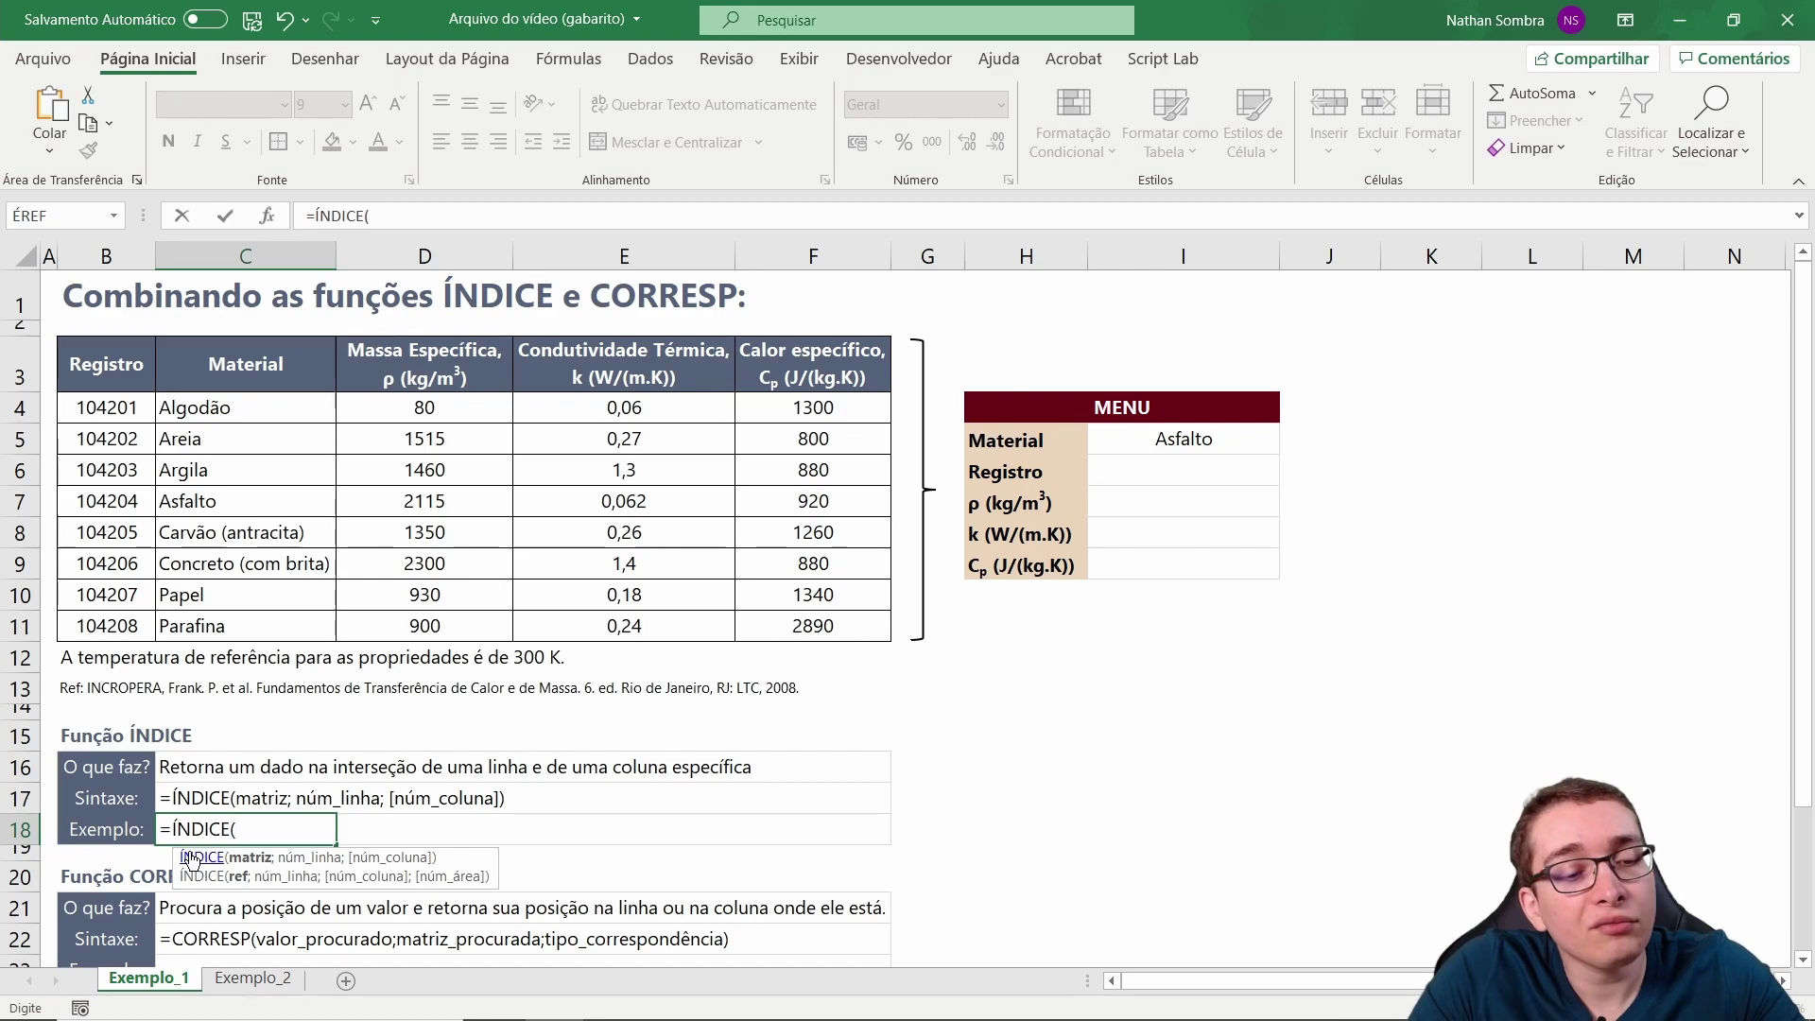
left_click_drag(71, 402, 801, 619)
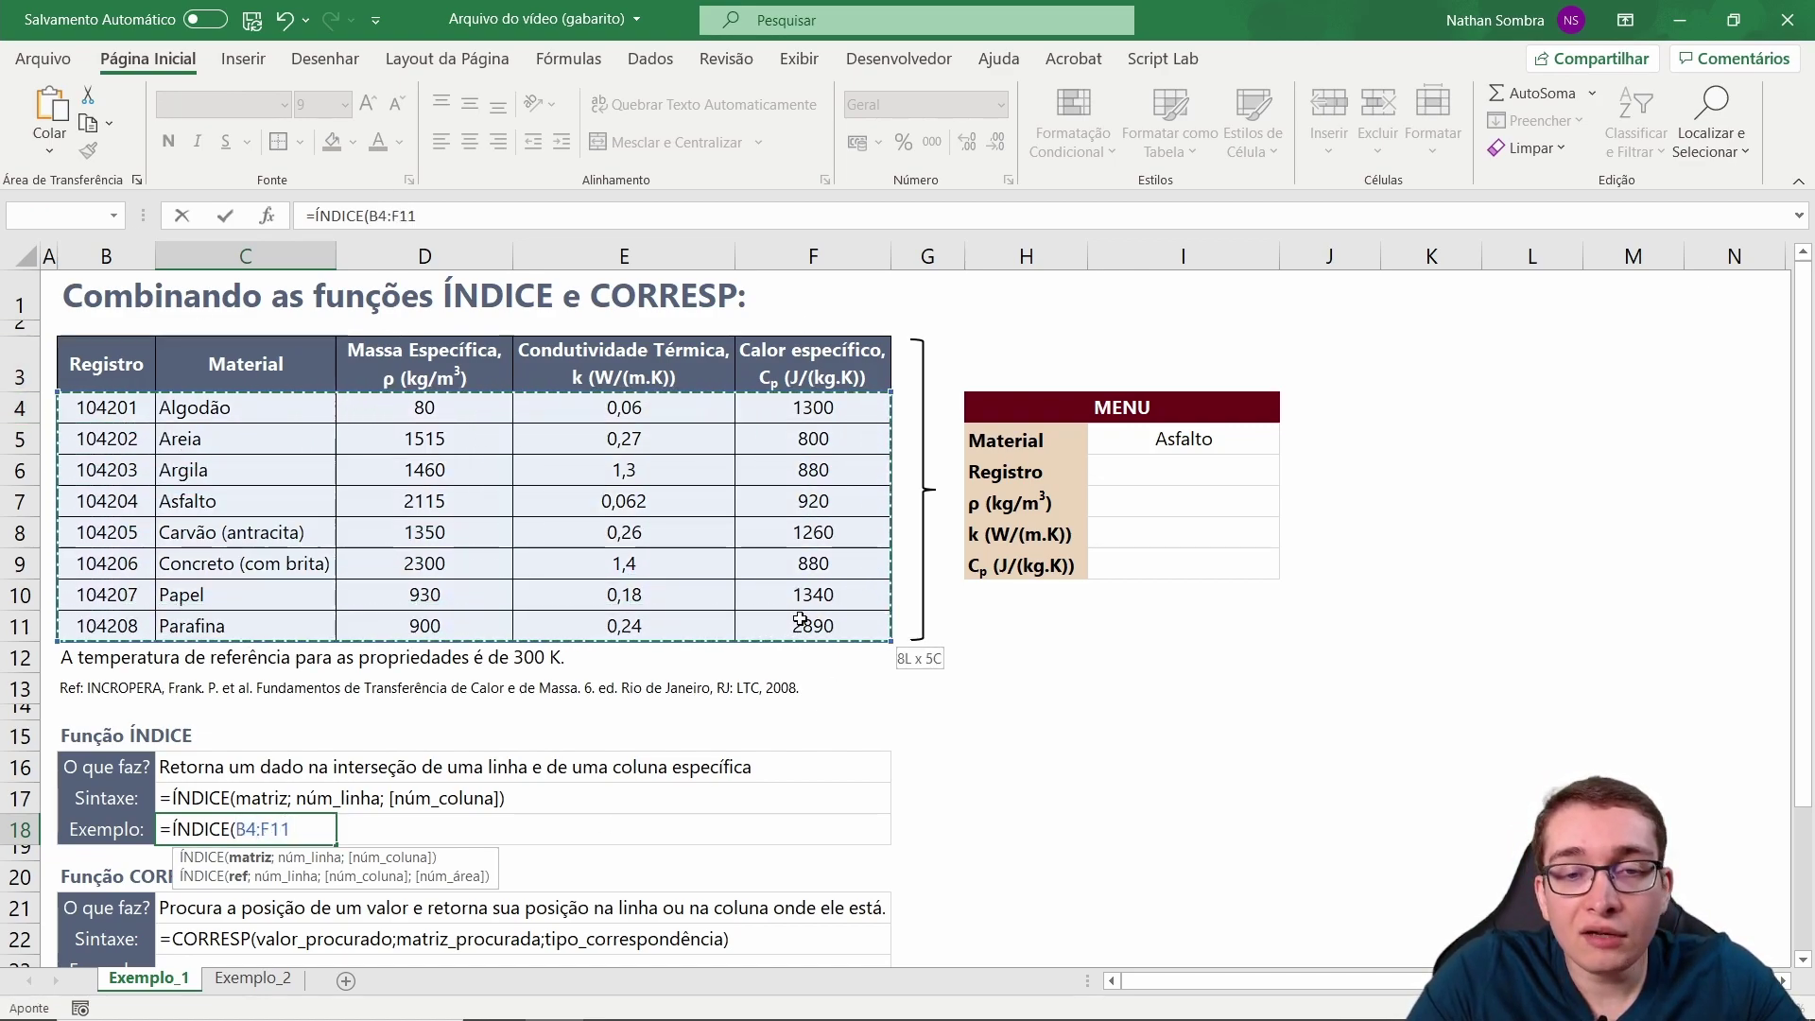
type(";")
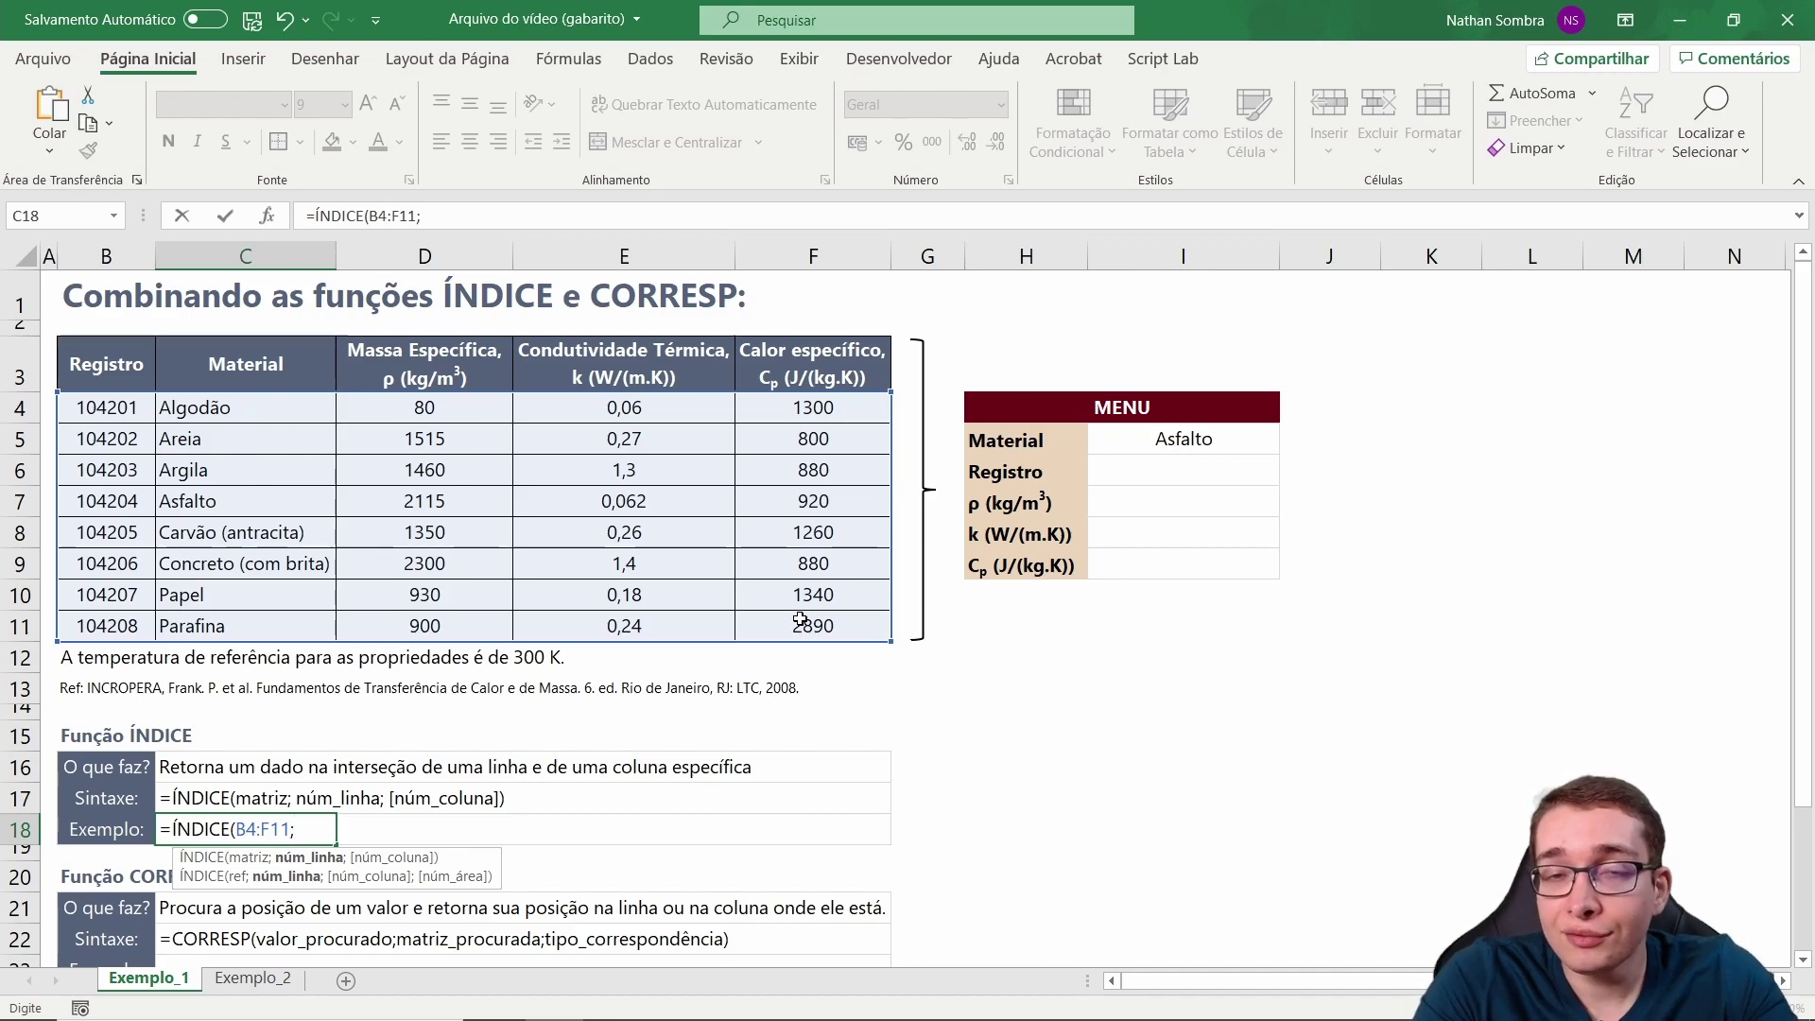
type("4;2")
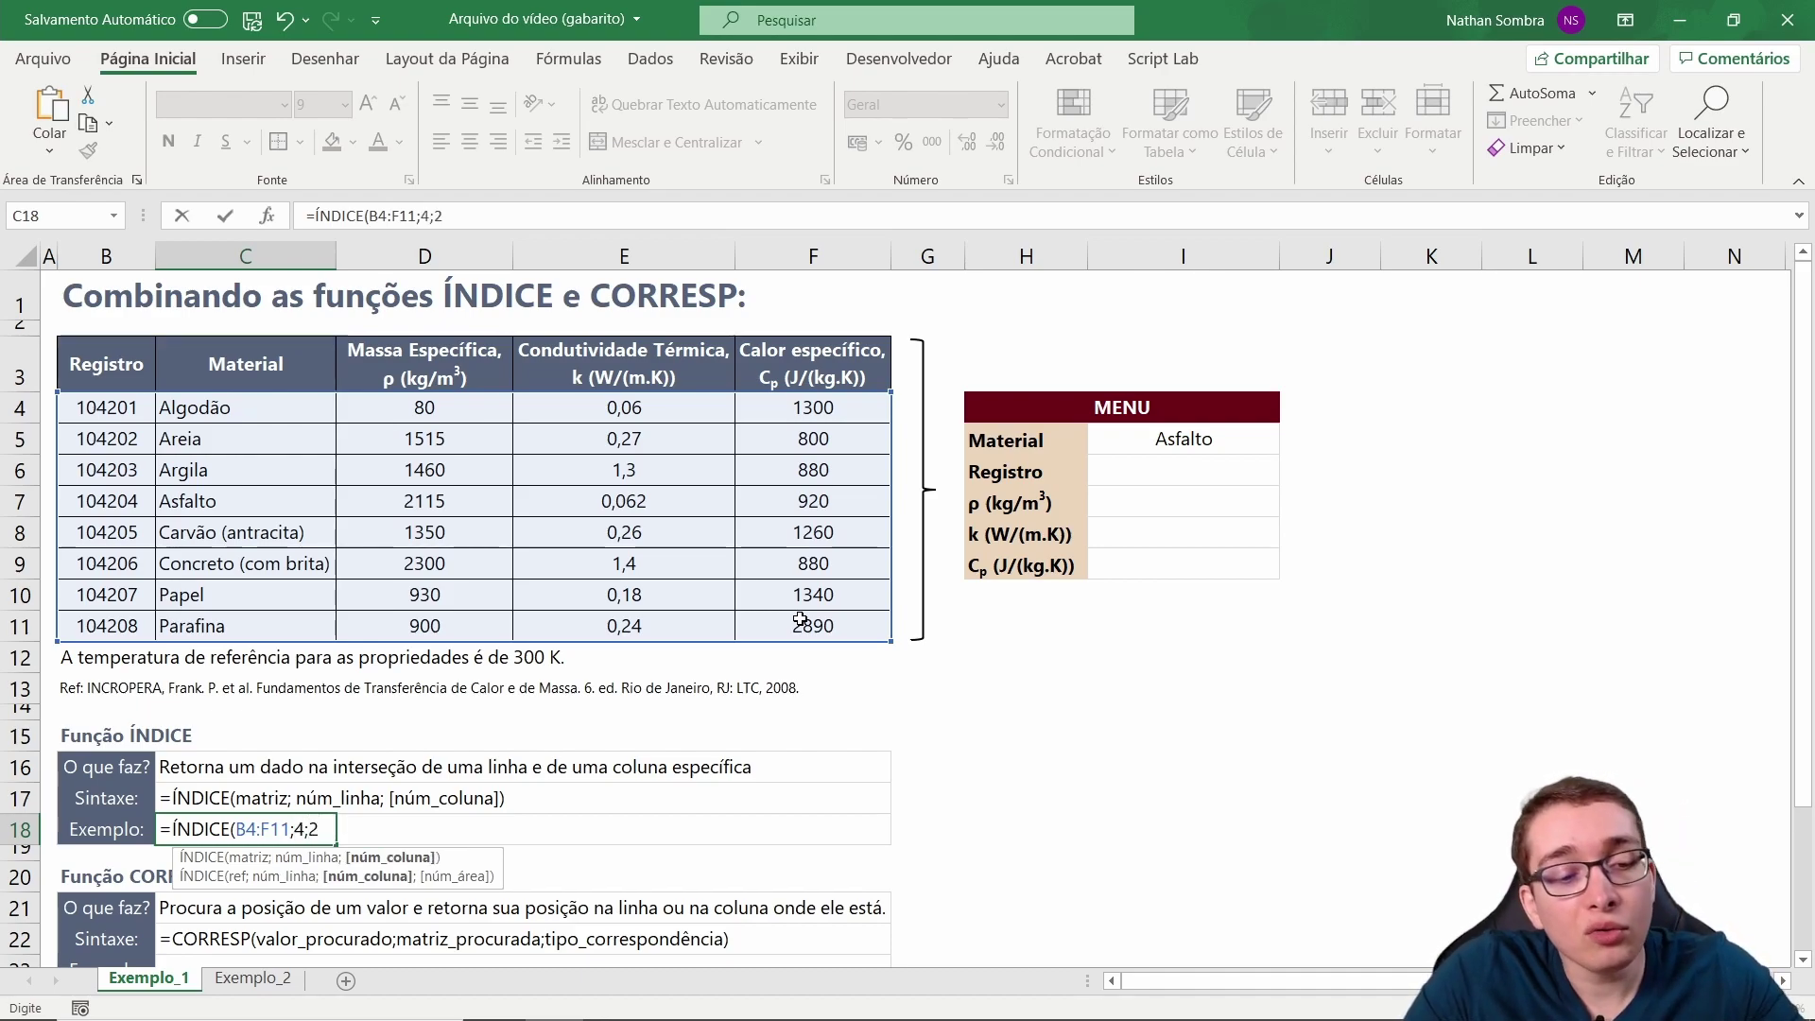
type(")")
key("Return")
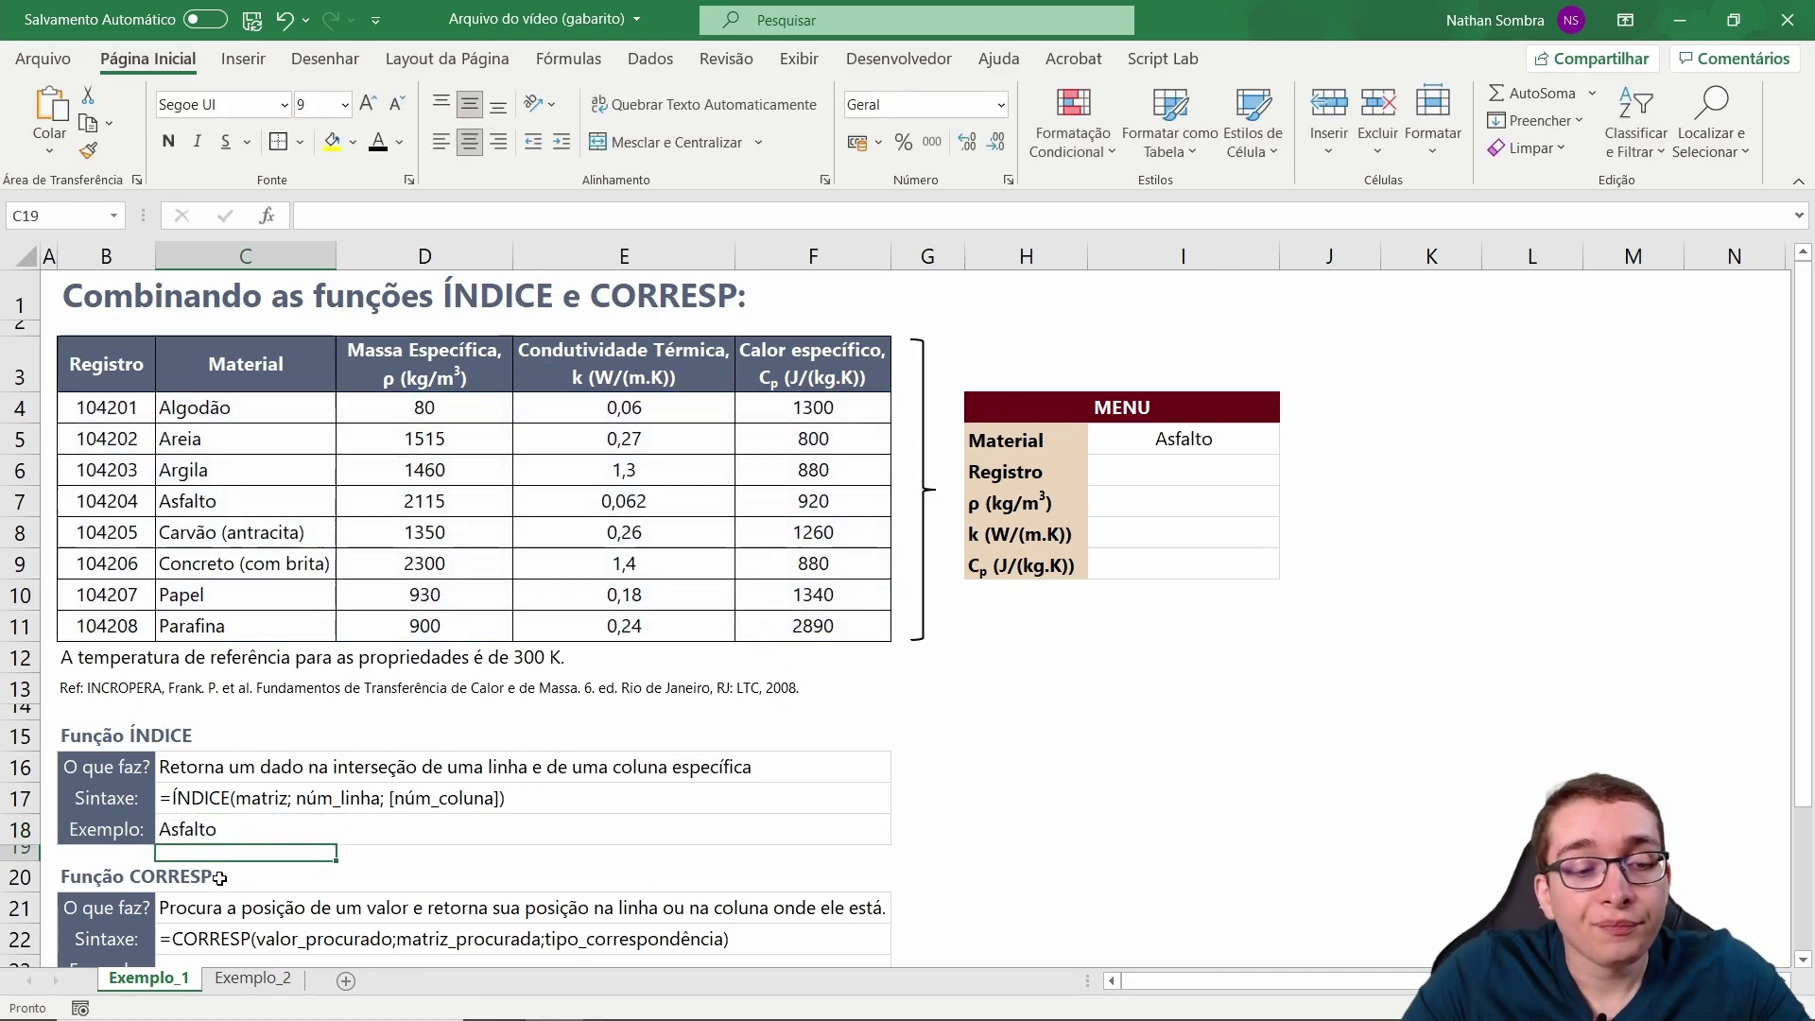
Check the C18 formula by tracing the fourth row and second column of the materials table.
left_click(199, 830)
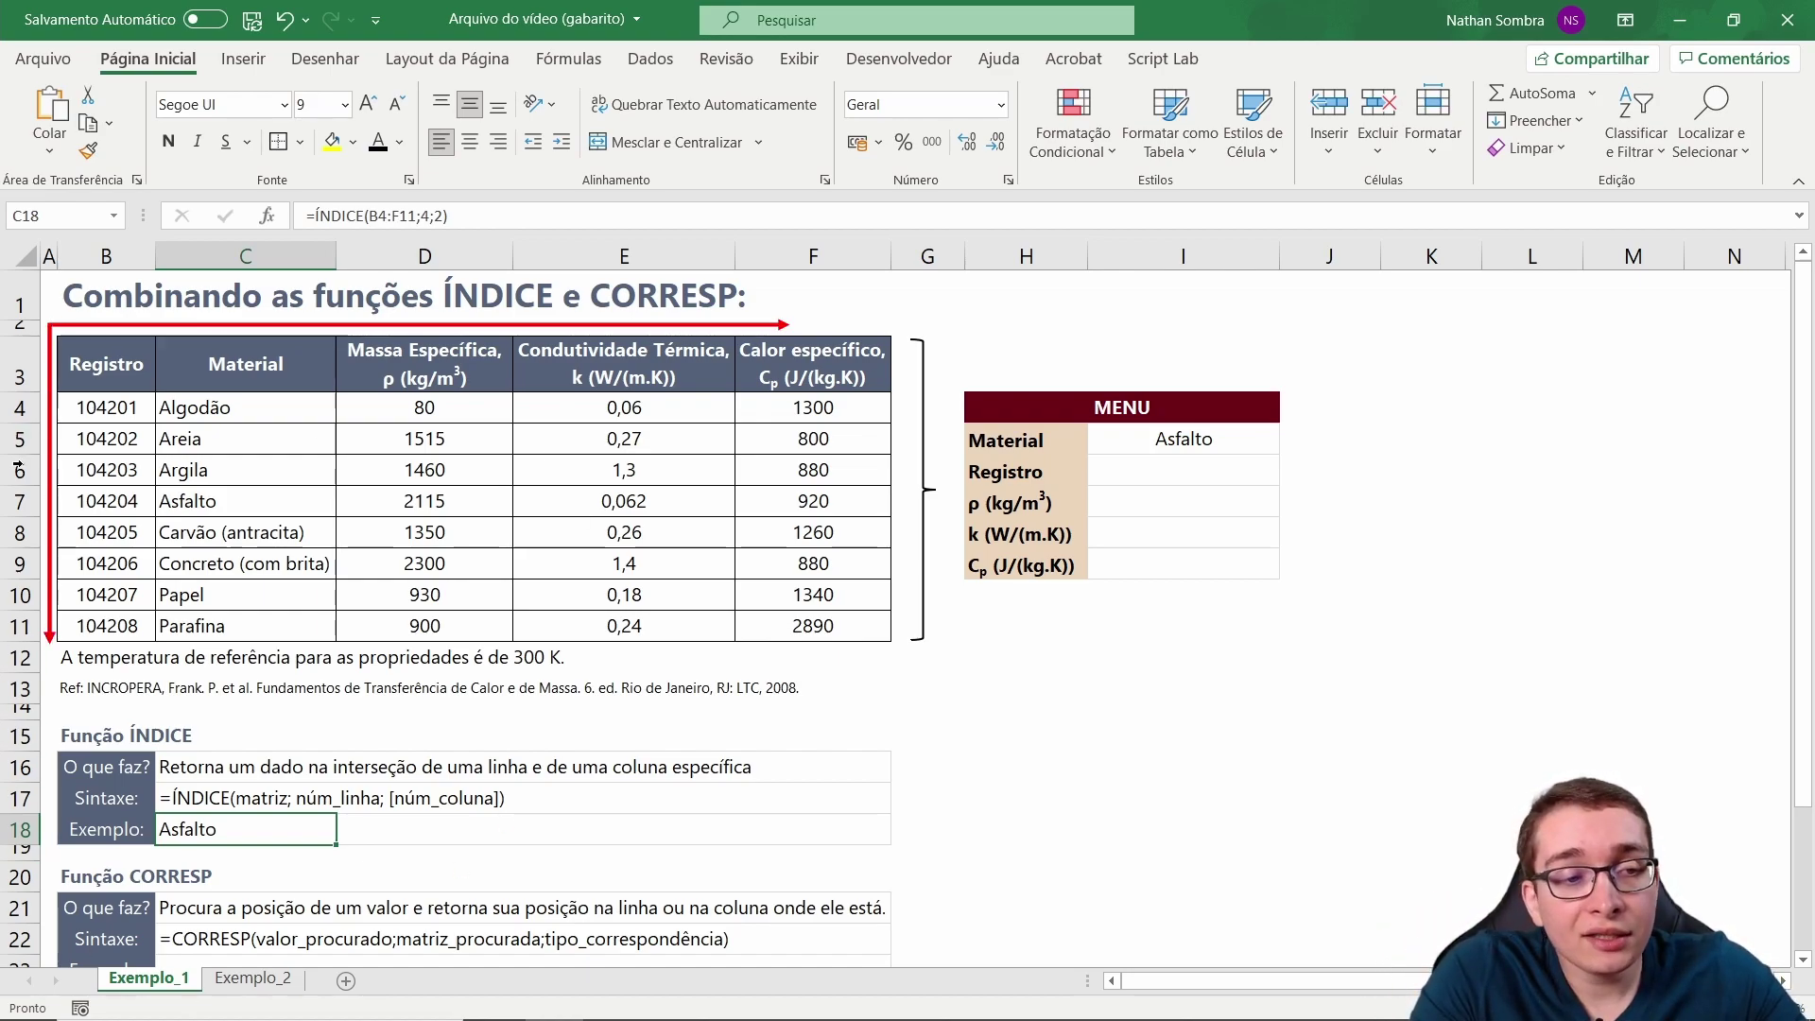
left_click(113, 407)
left_click(93, 451)
left_click(90, 469)
left_click(77, 492)
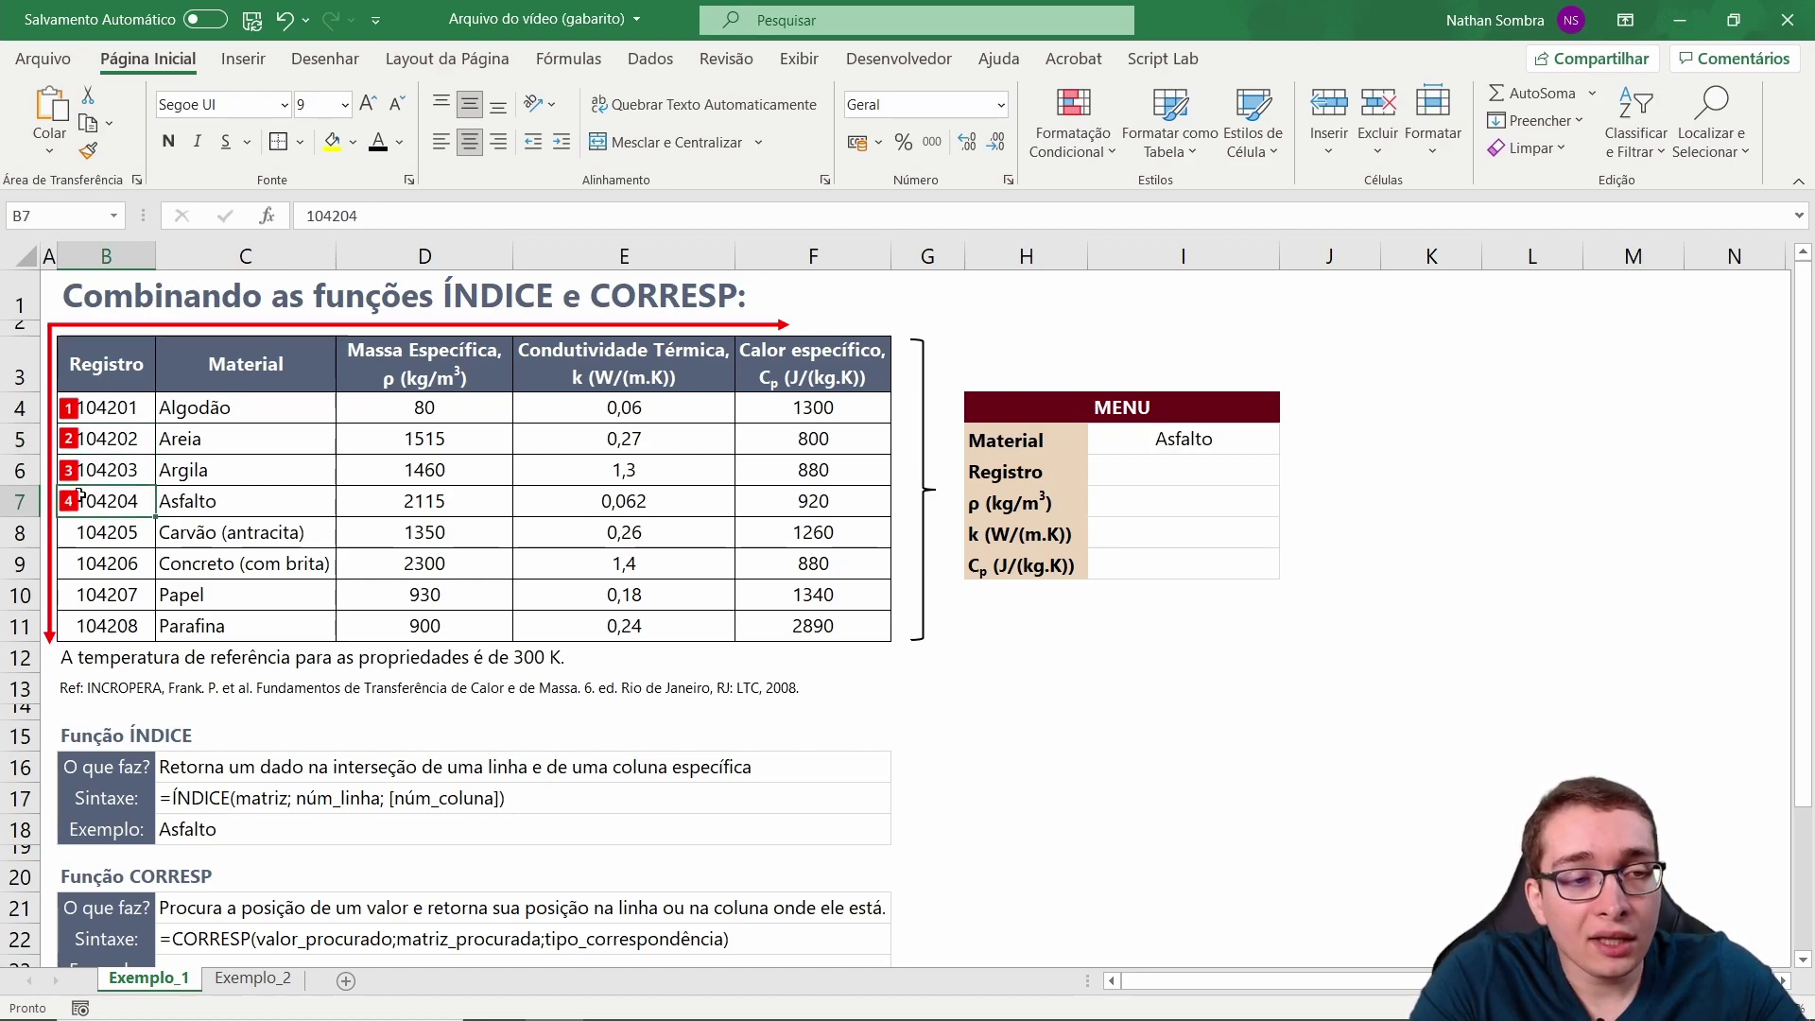
left_click(259, 493)
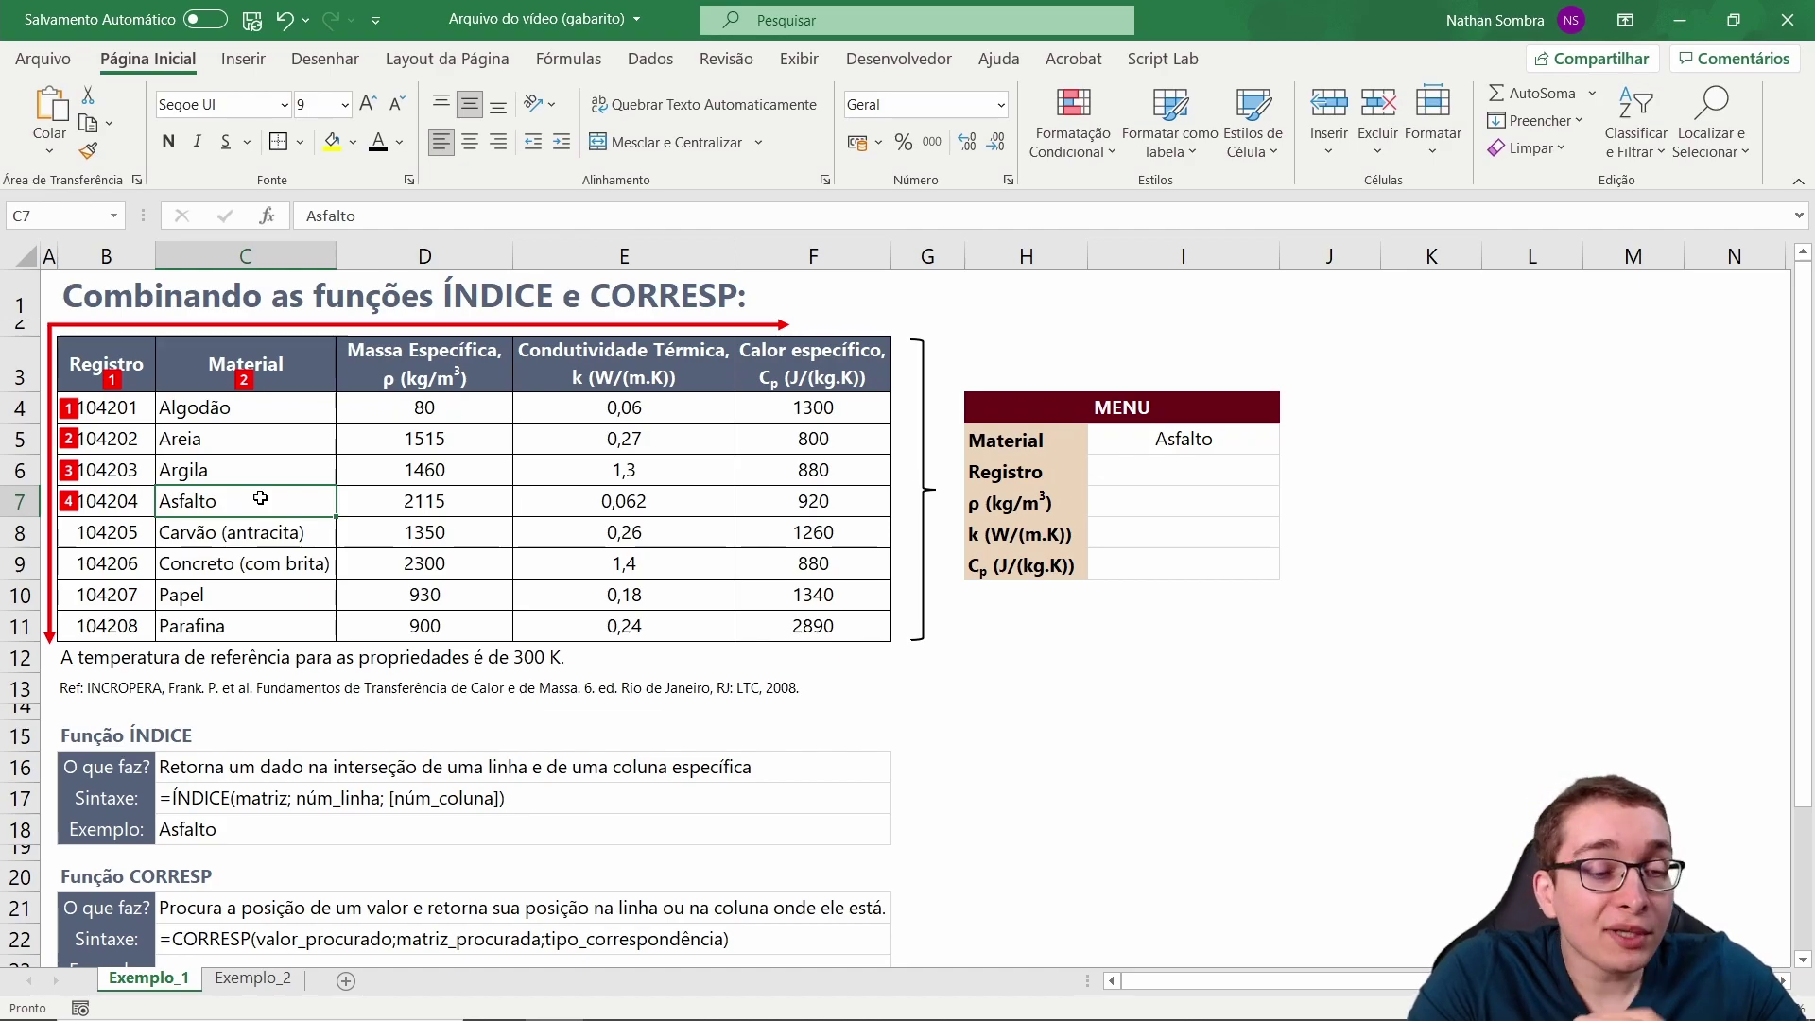
Set the row and column arguments of the ÍNDICE formula in C18 to 3 and 3.
left_click(172, 828)
left_click(449, 216)
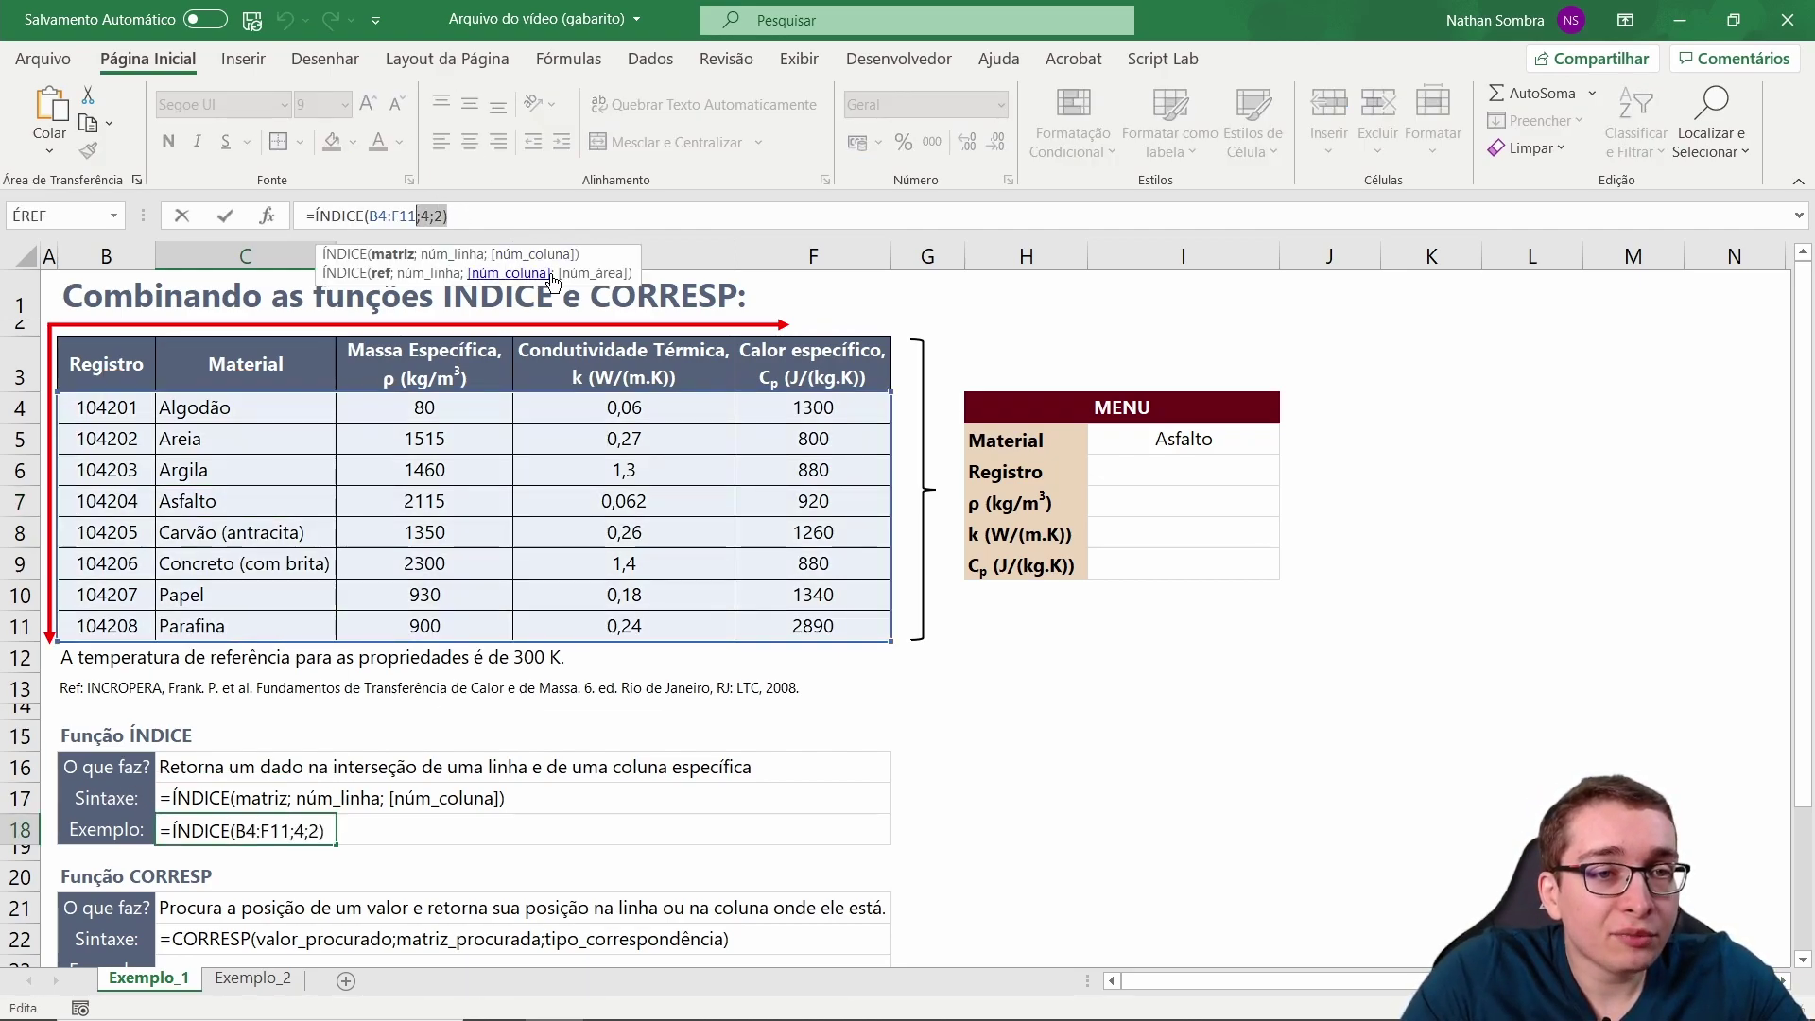
key("BackSpace")
key("BackSpace")
key("BackSpace")
key("BackSpace")
type("3;3")
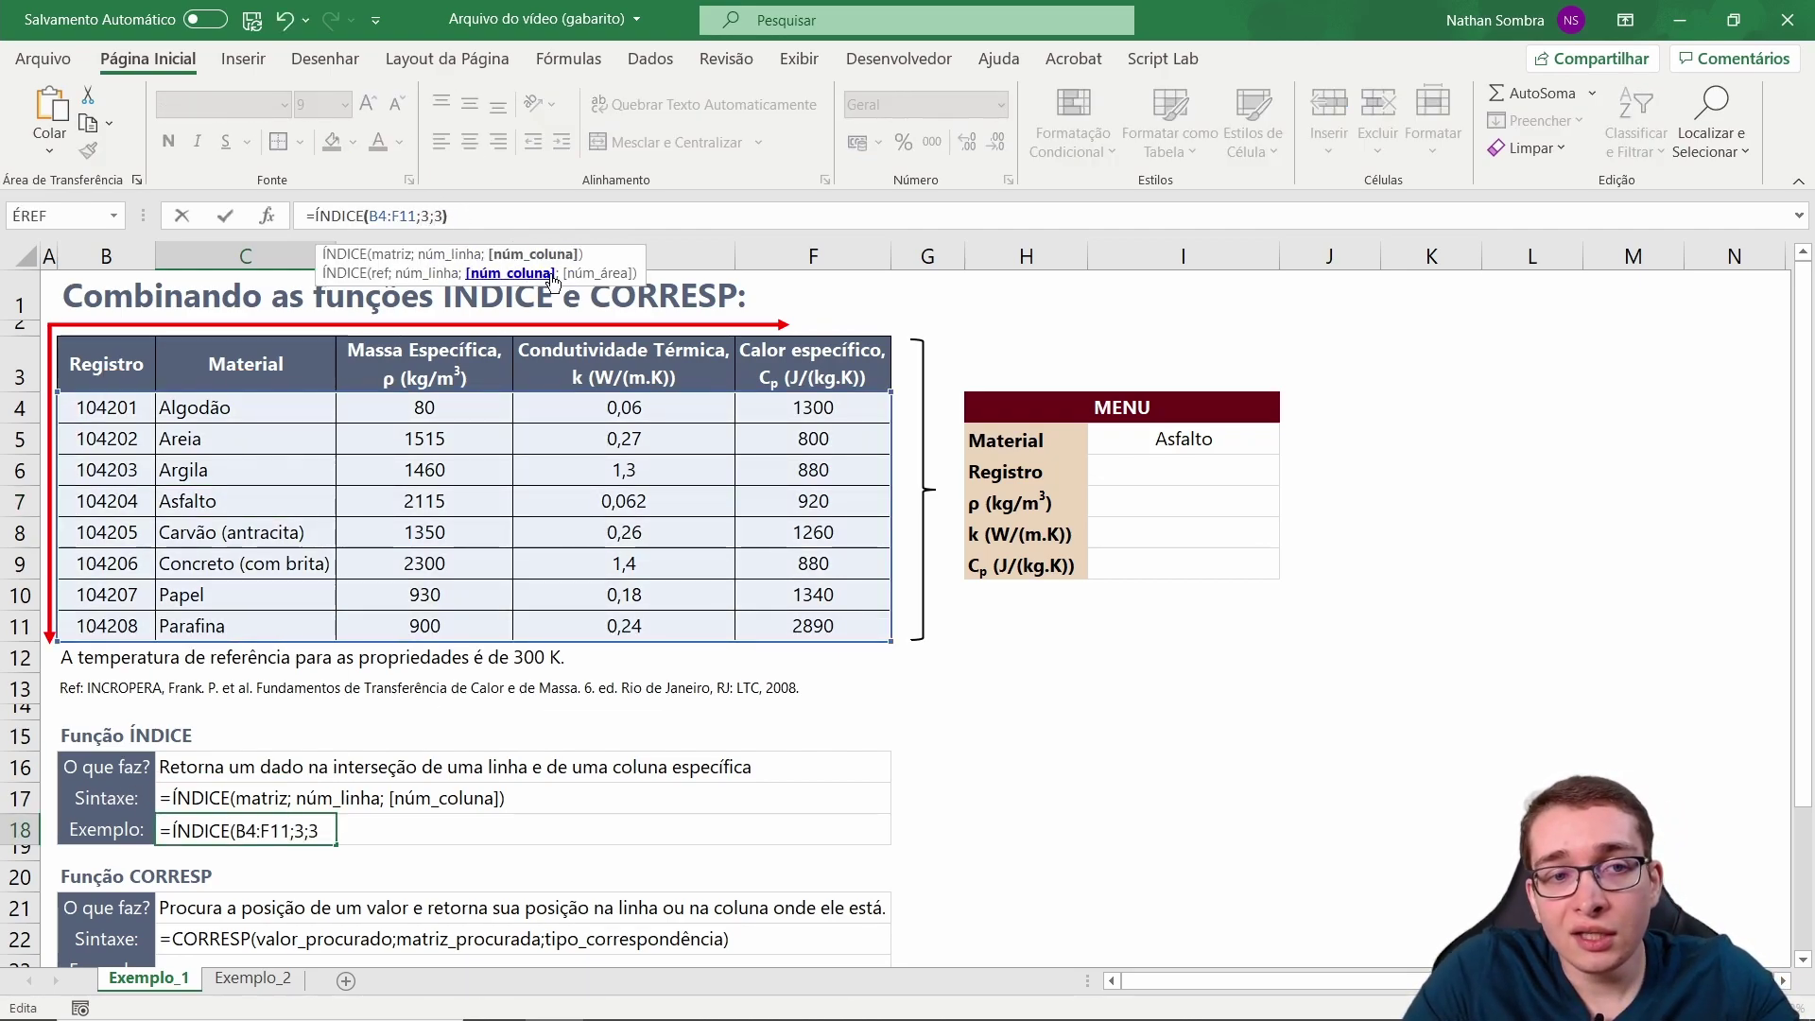
type(")")
key("Return")
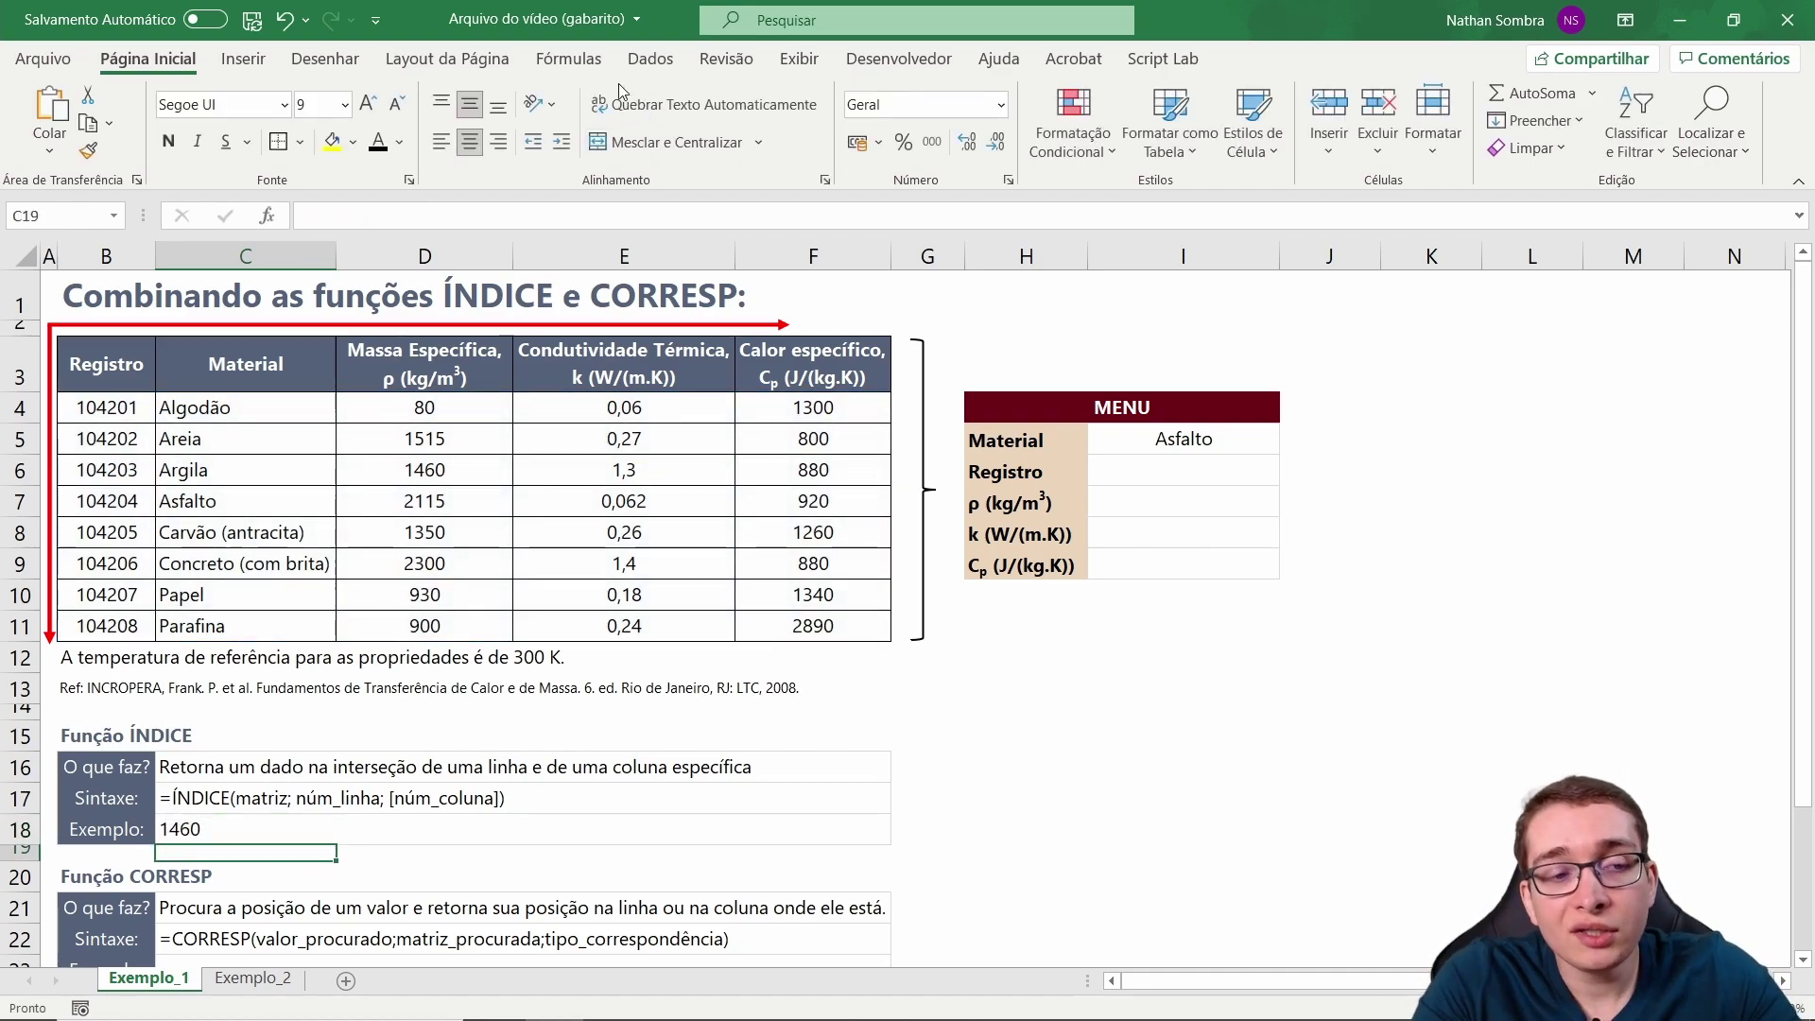
Check the changed example by tracing the third row and third column of the materials table.
left_click(117, 407)
left_click(113, 439)
left_click(113, 470)
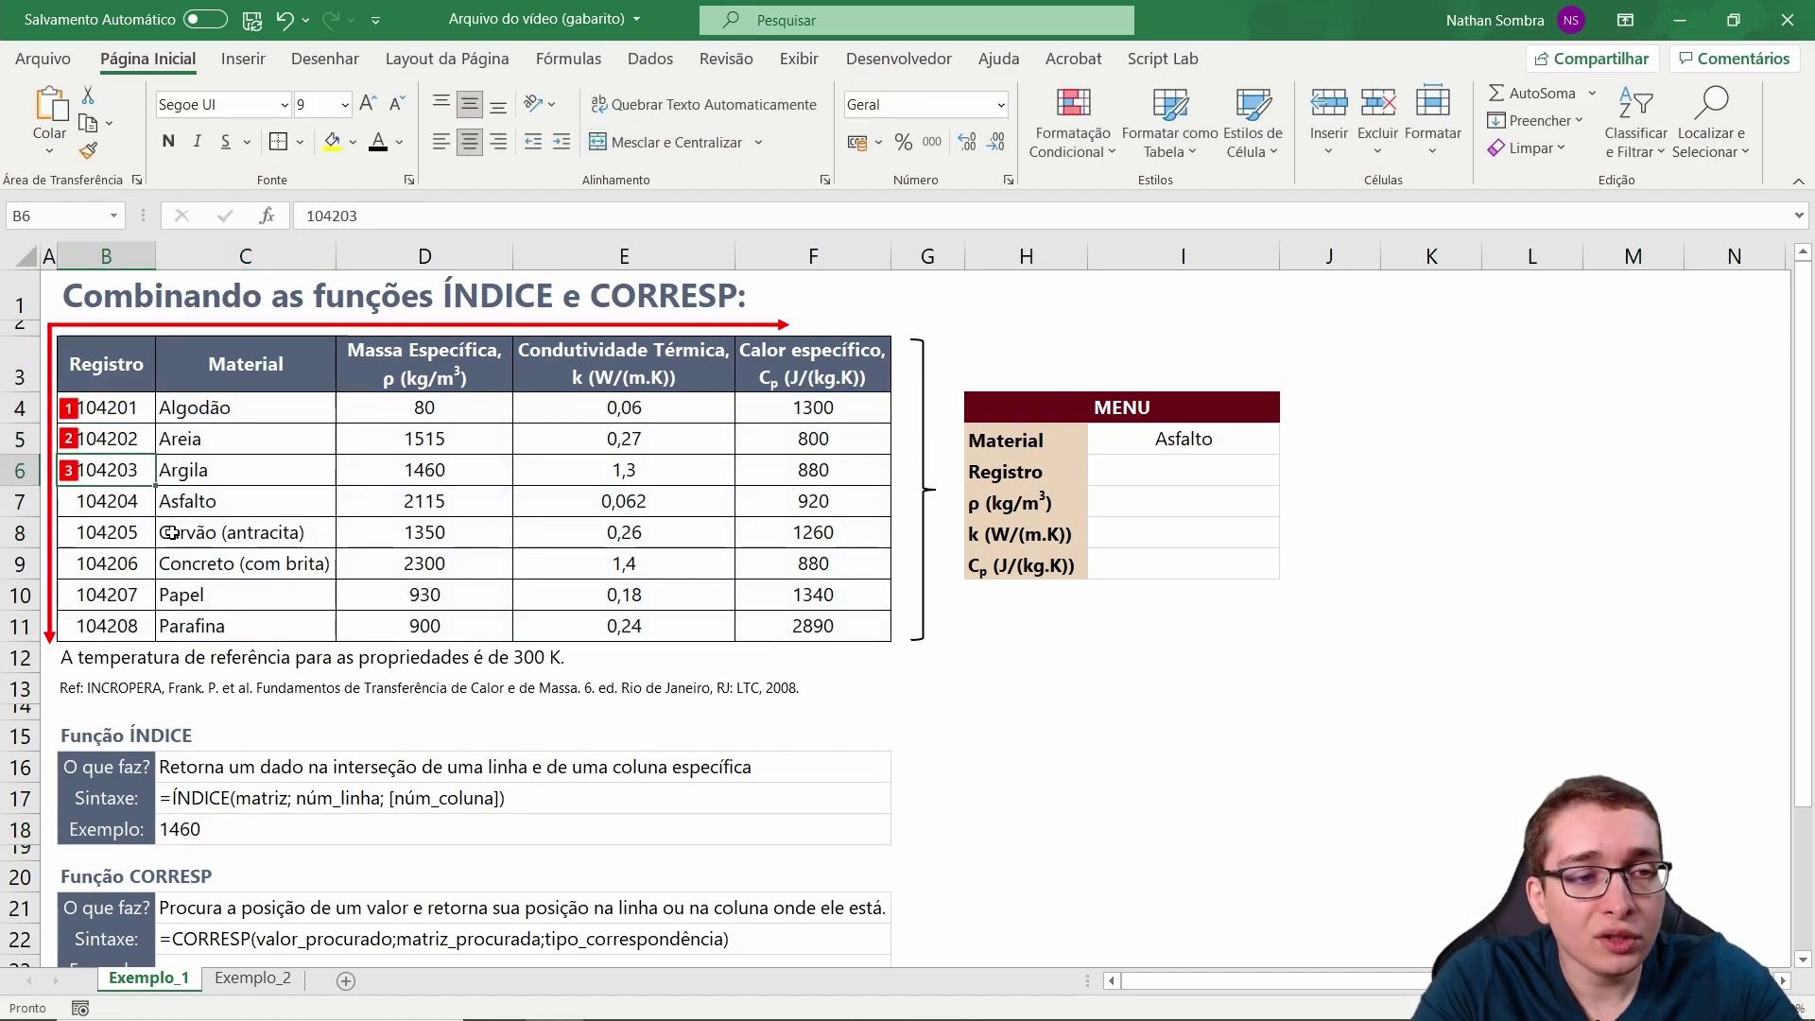
left_click(246, 470)
left_click(422, 470)
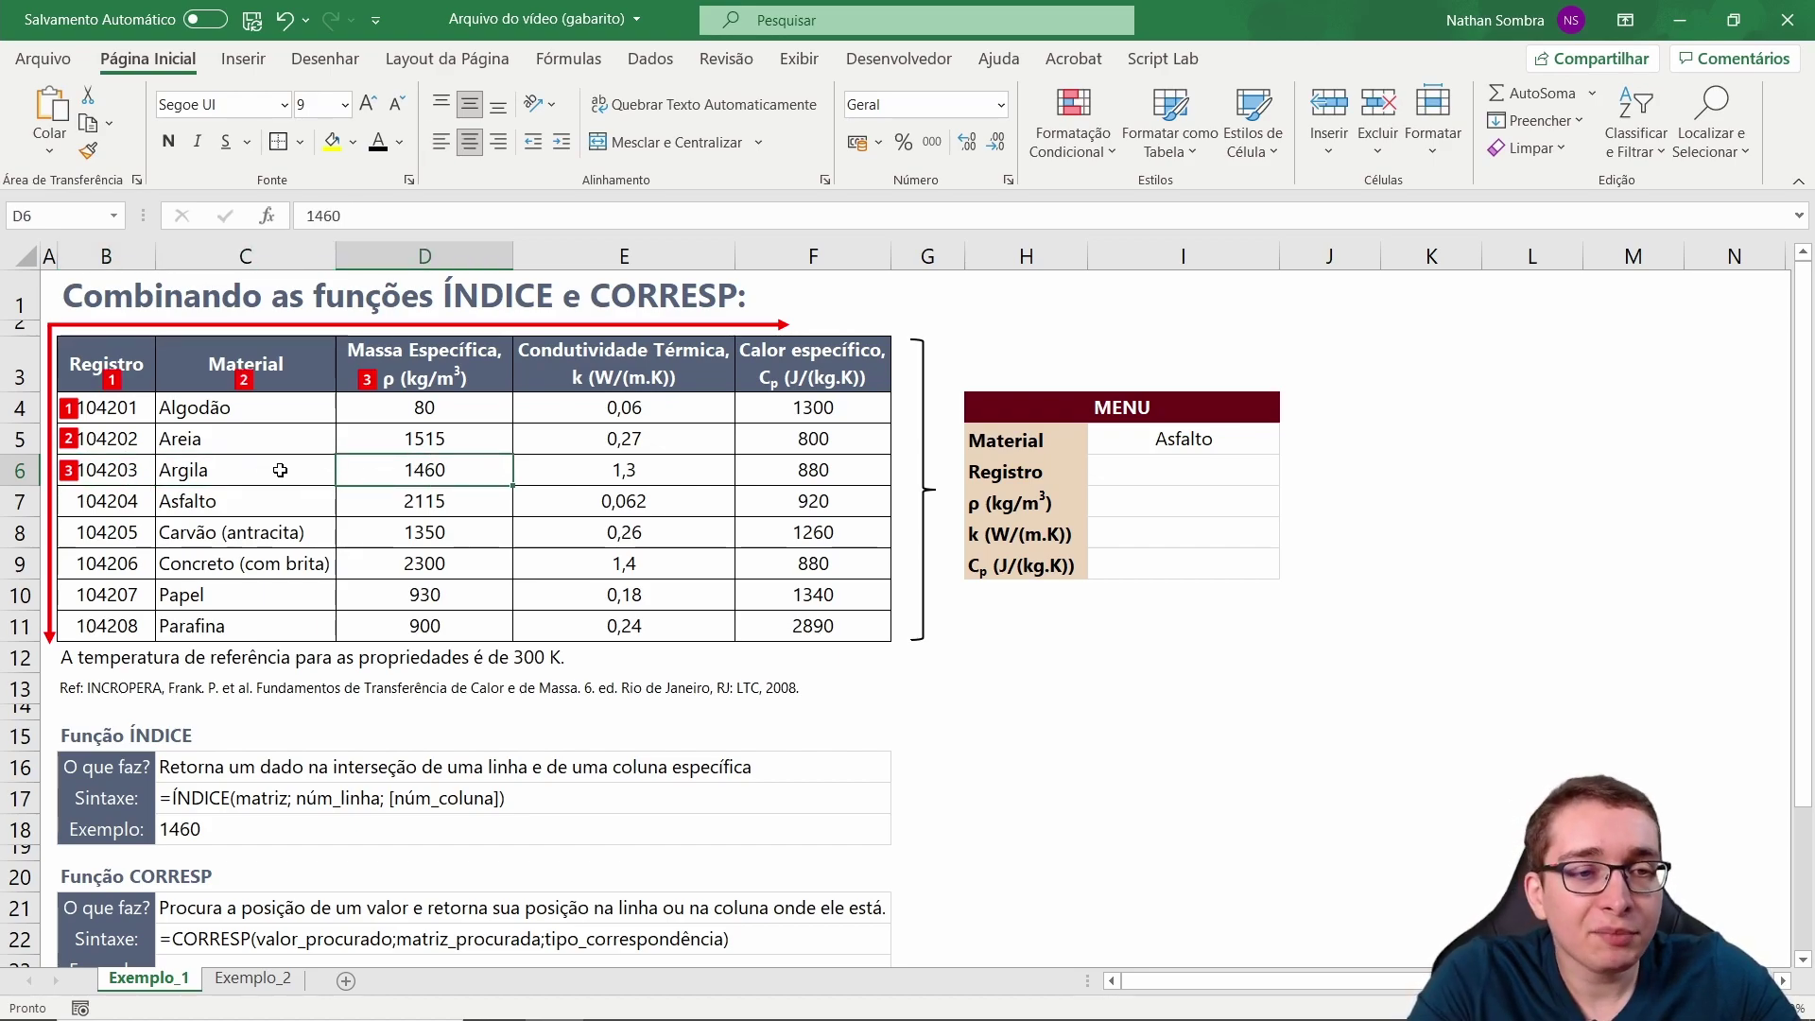
Change the ÍNDICE formula in C18 to =ÍNDICE(C4:C11;5) and check the fifth entry of the Material column.
left_click(201, 828)
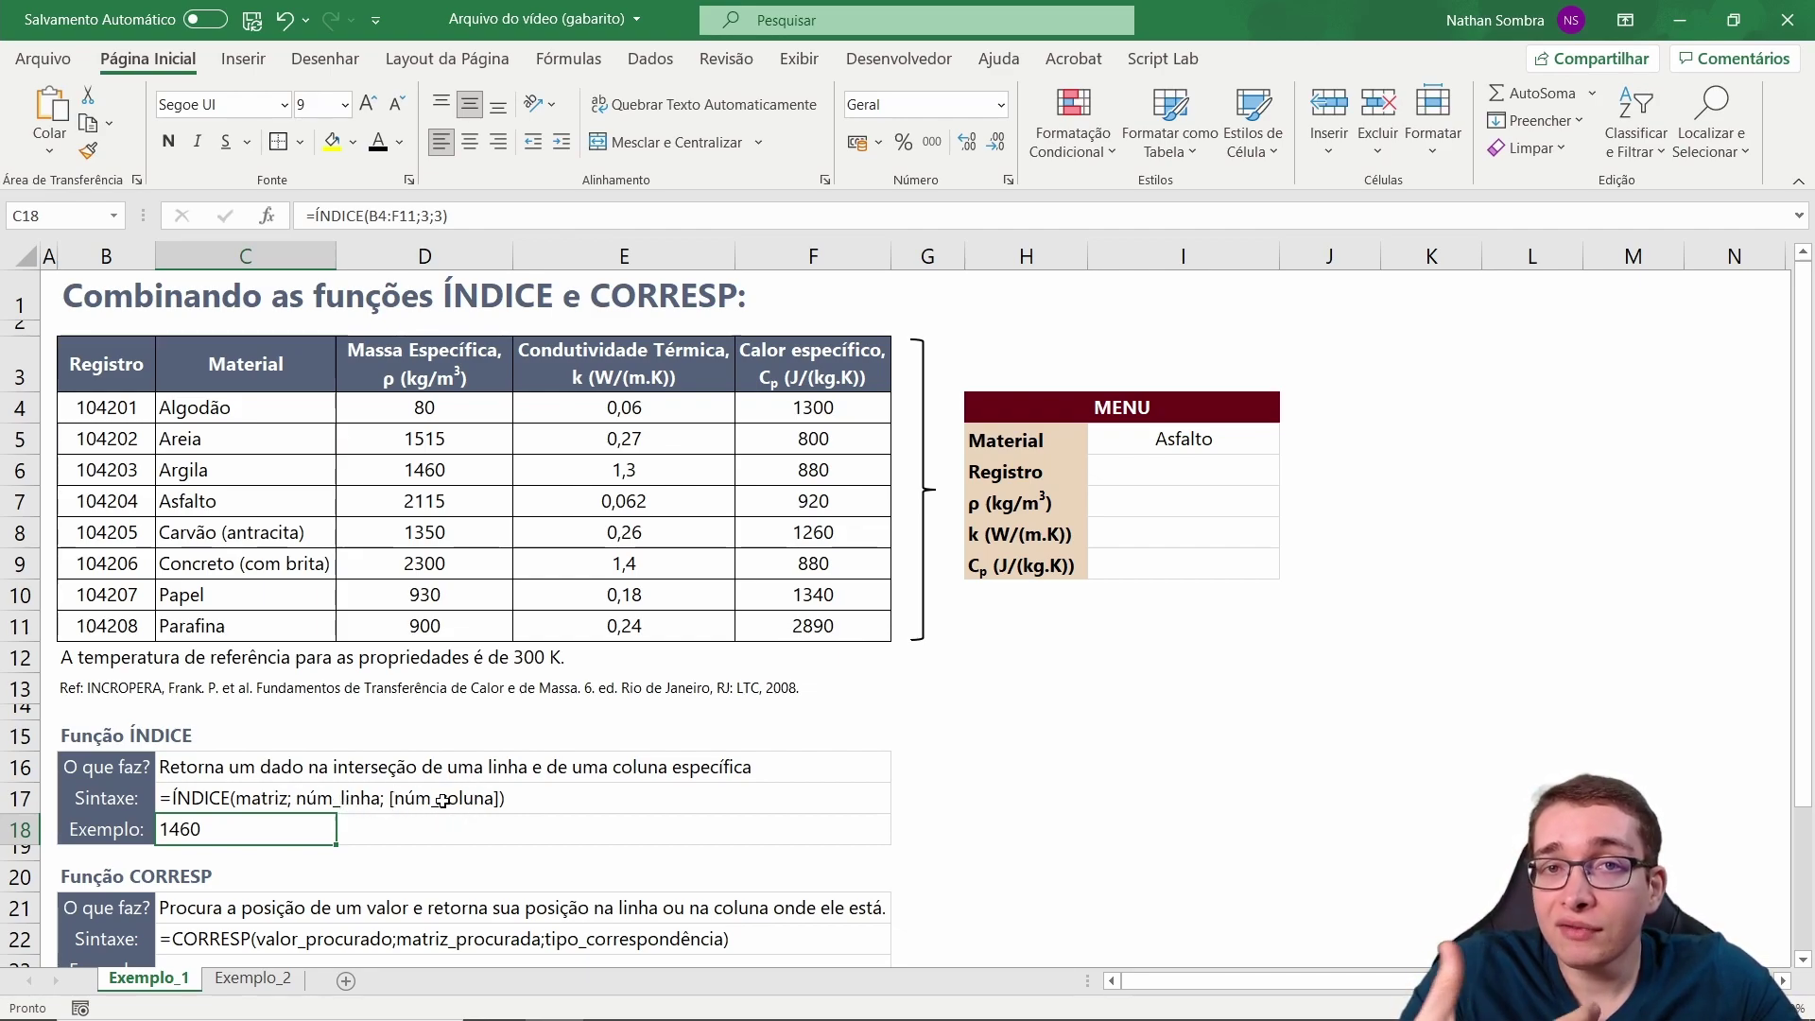
double_click(401, 217)
left_click_drag(248, 407, 232, 630)
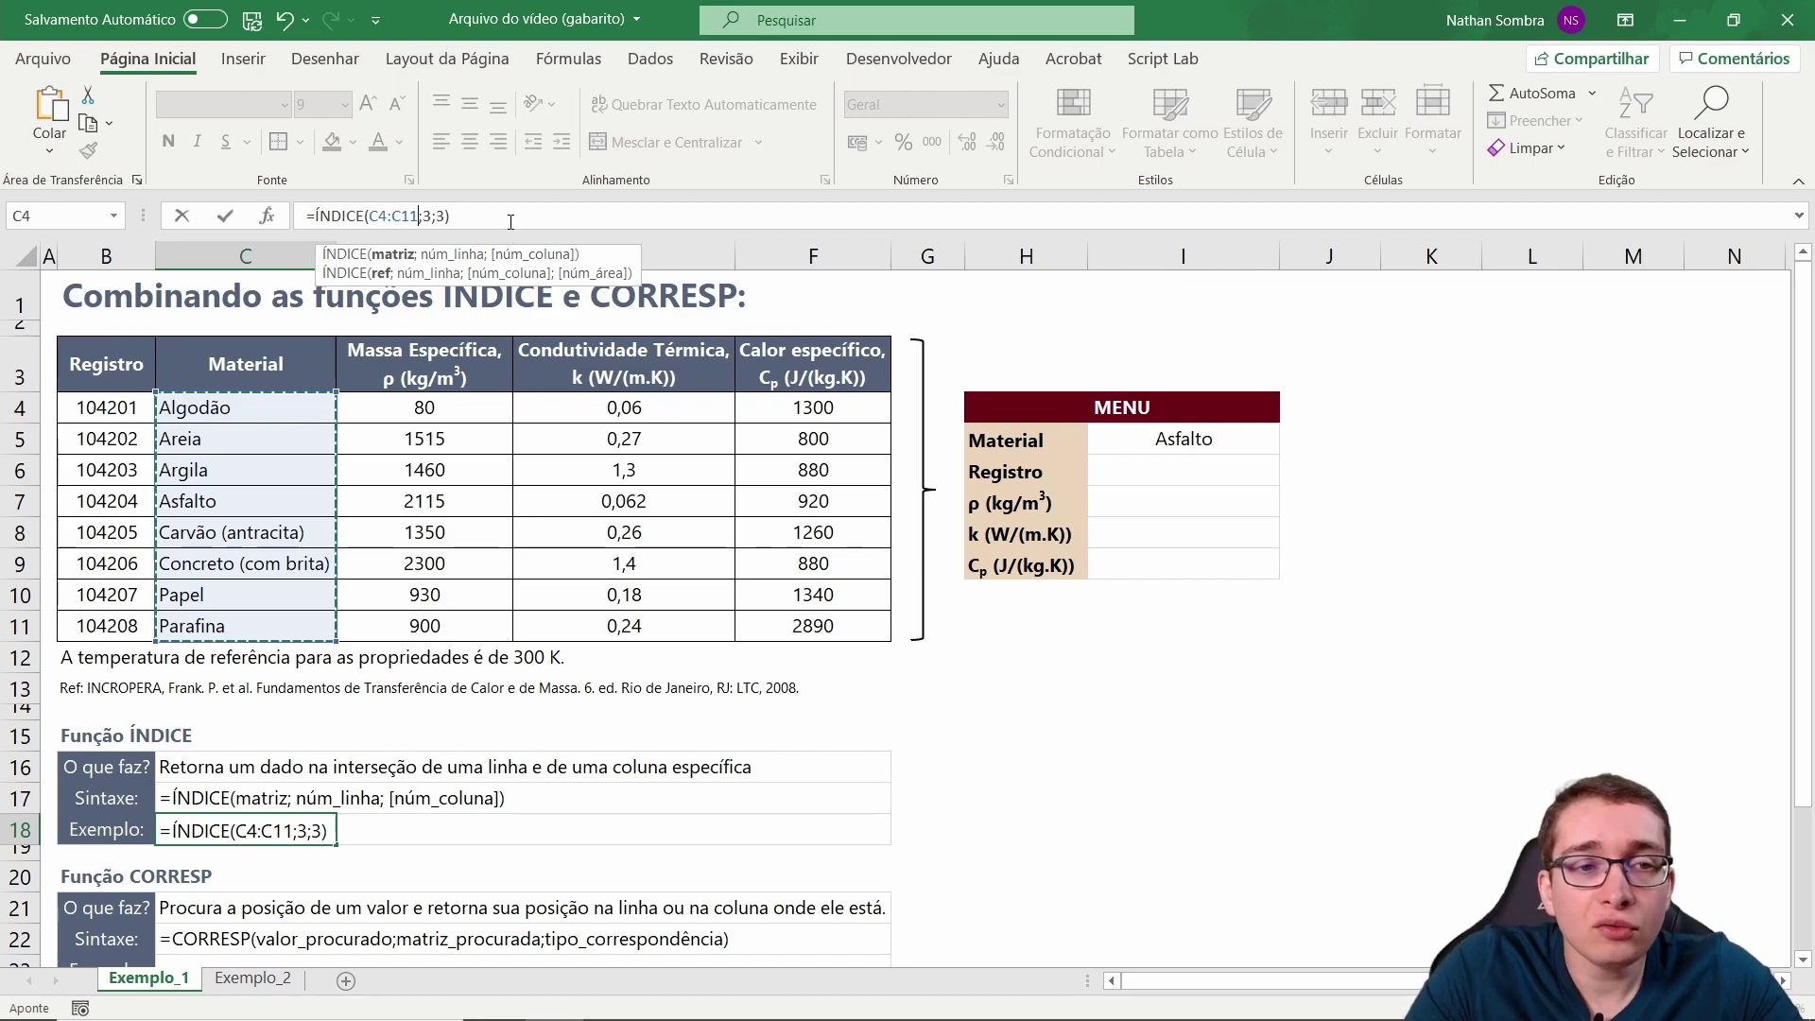
left_click(453, 216)
key("BackSpace")
key("BackSpace")
key("BackSpace")
key("BackSpace")
type("5")
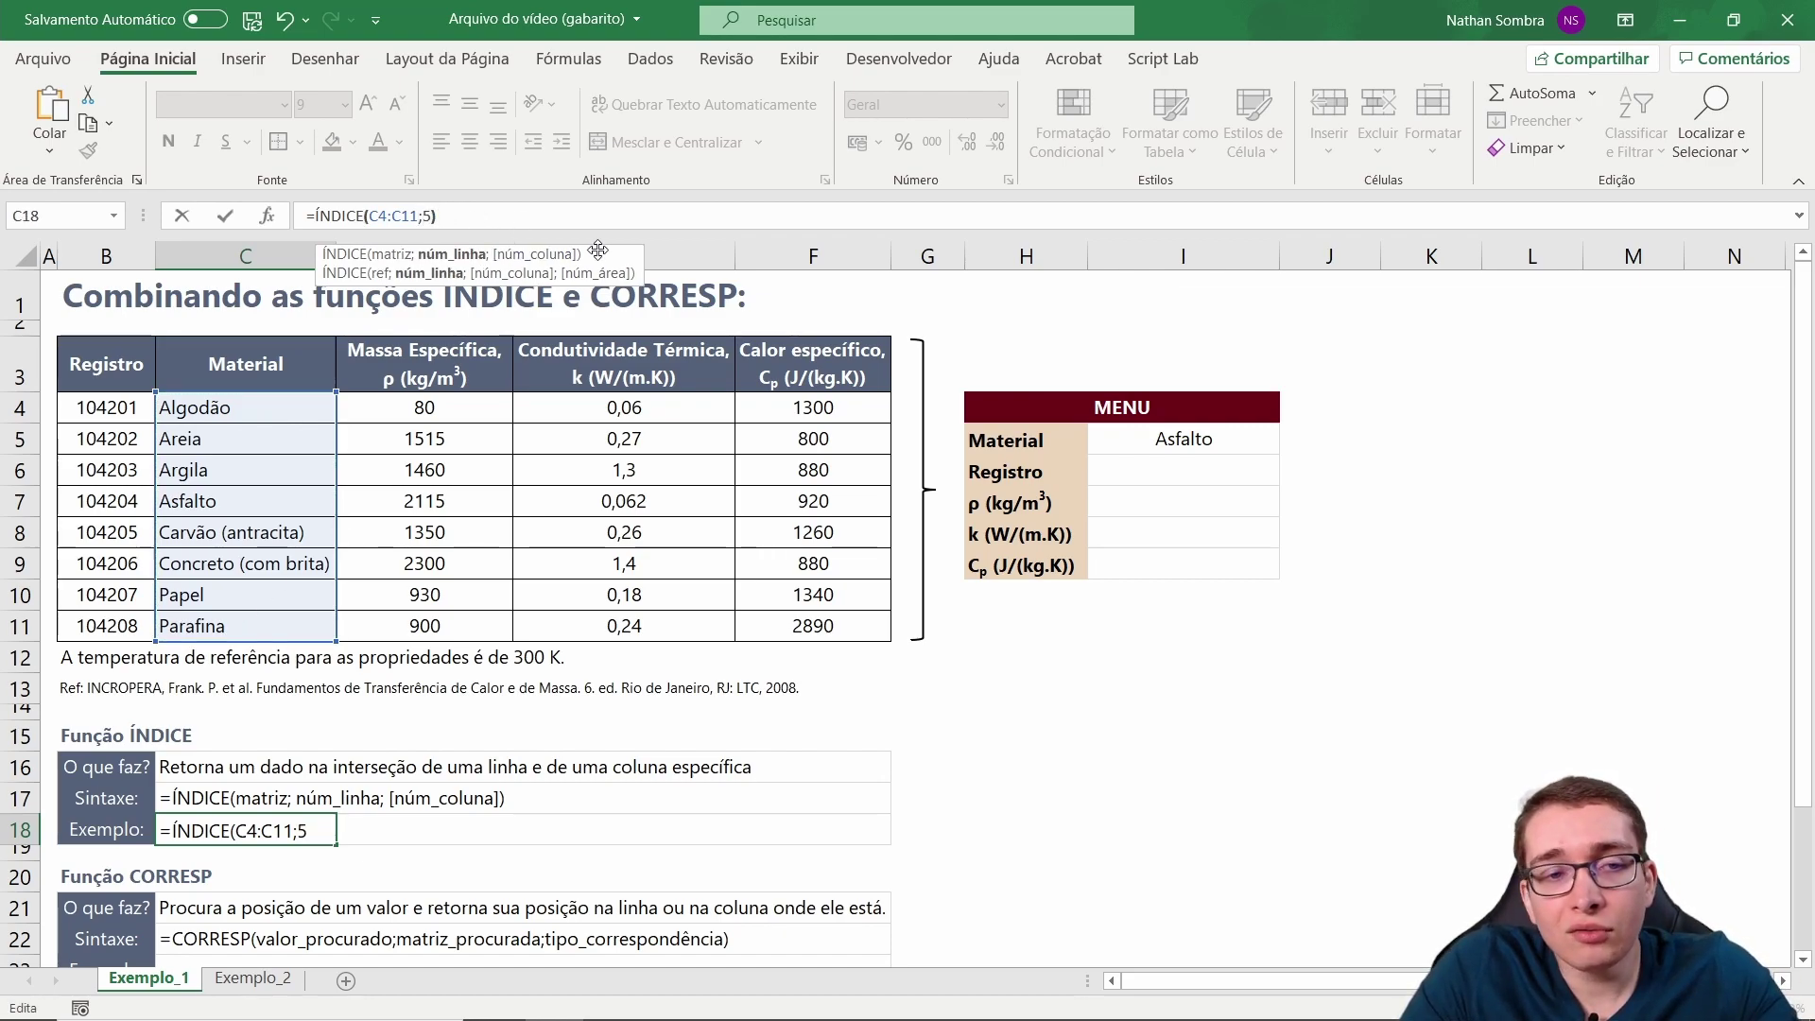
key("Return")
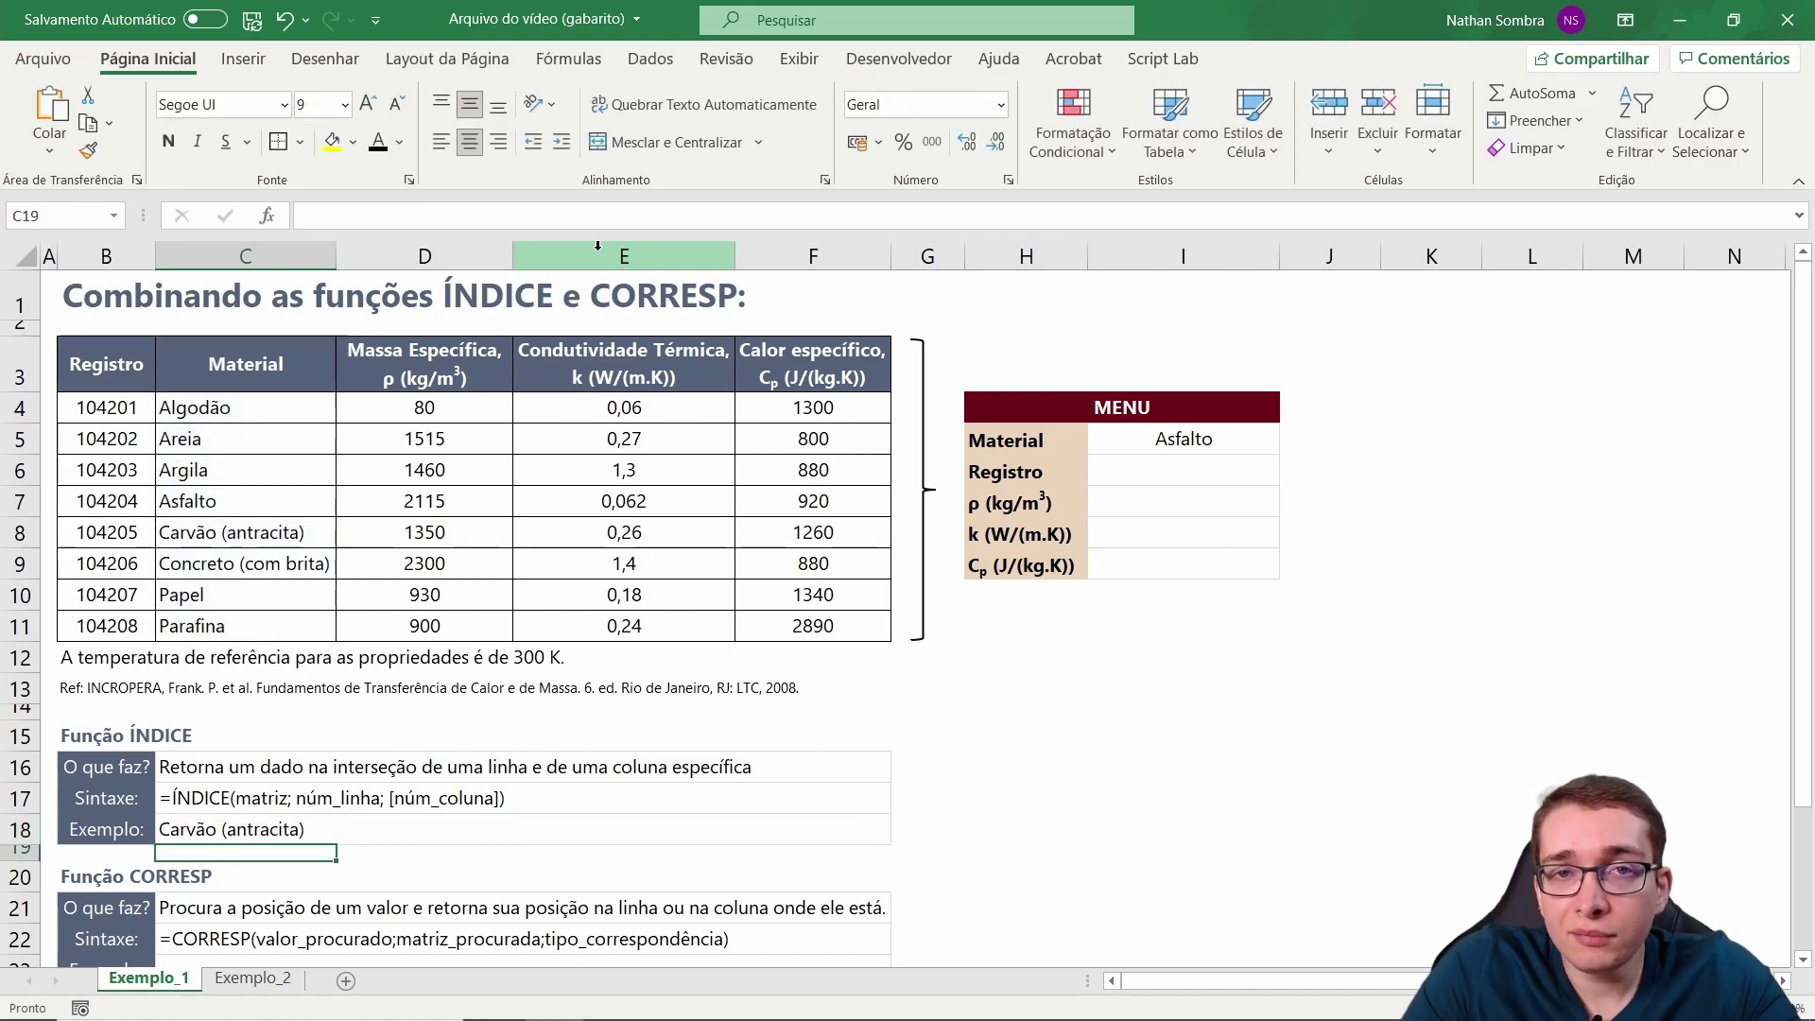
left_click(274, 536)
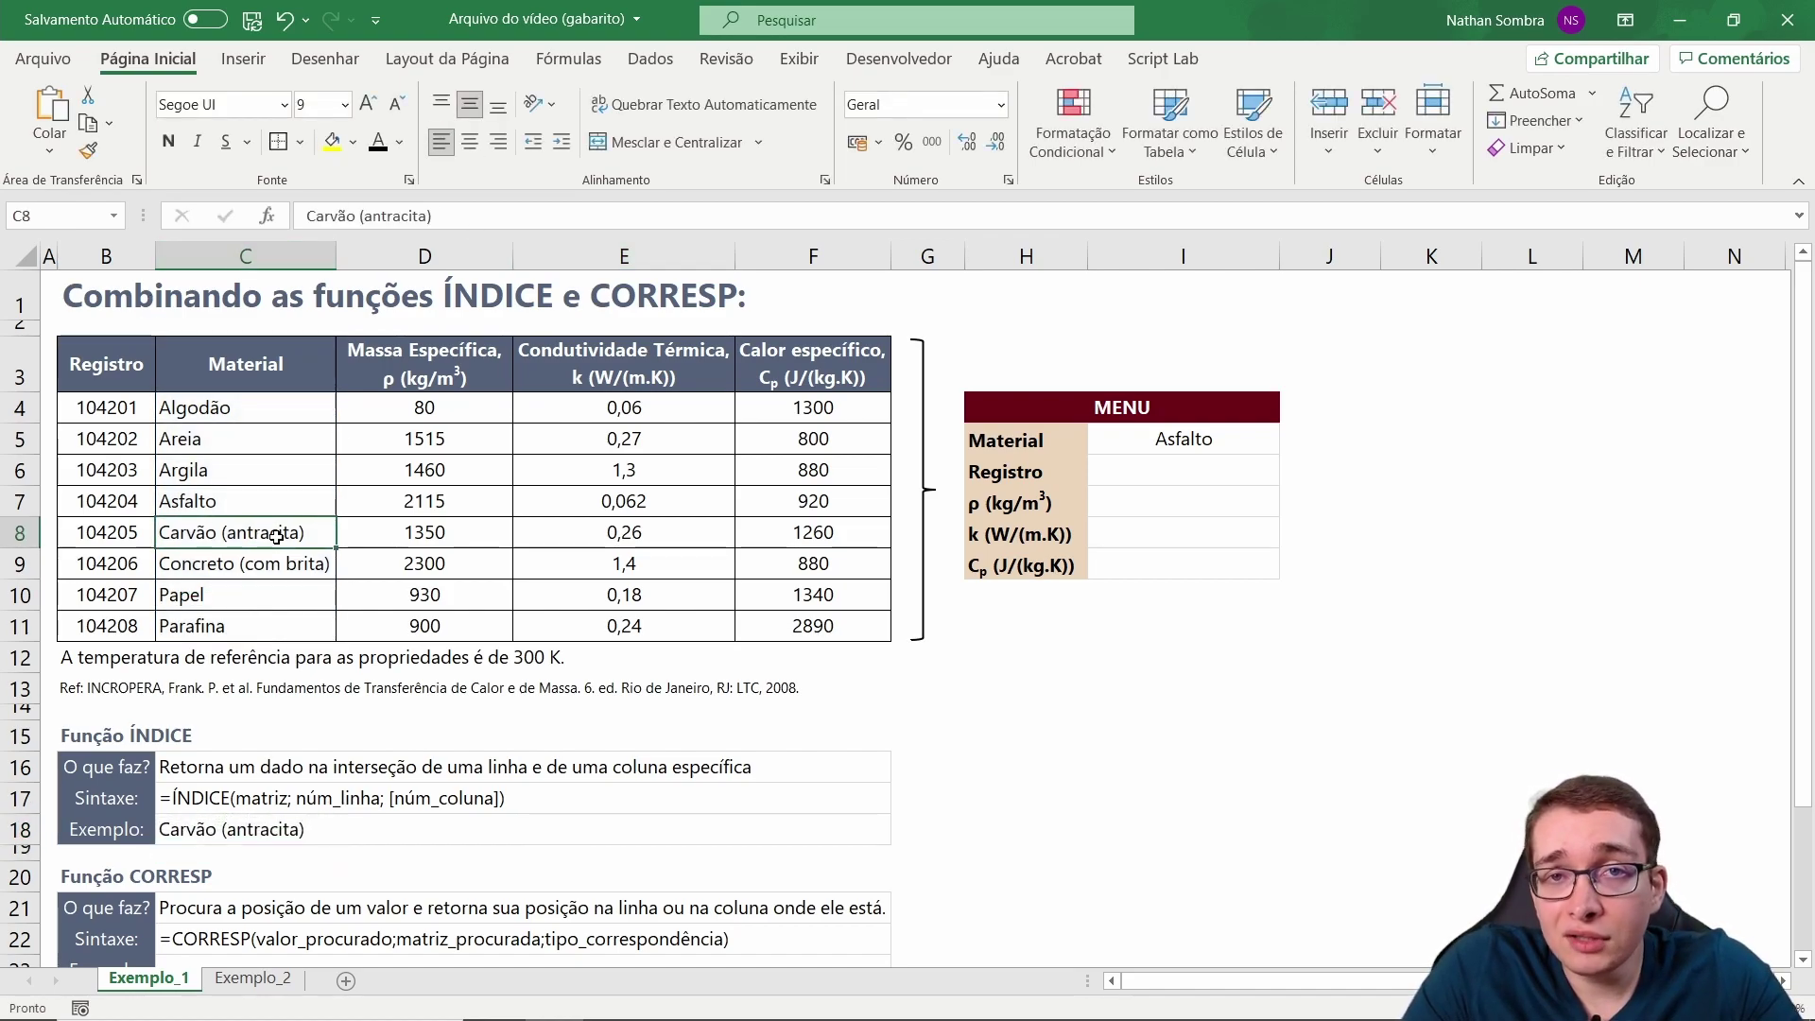
left_click_drag(269, 425, 281, 529)
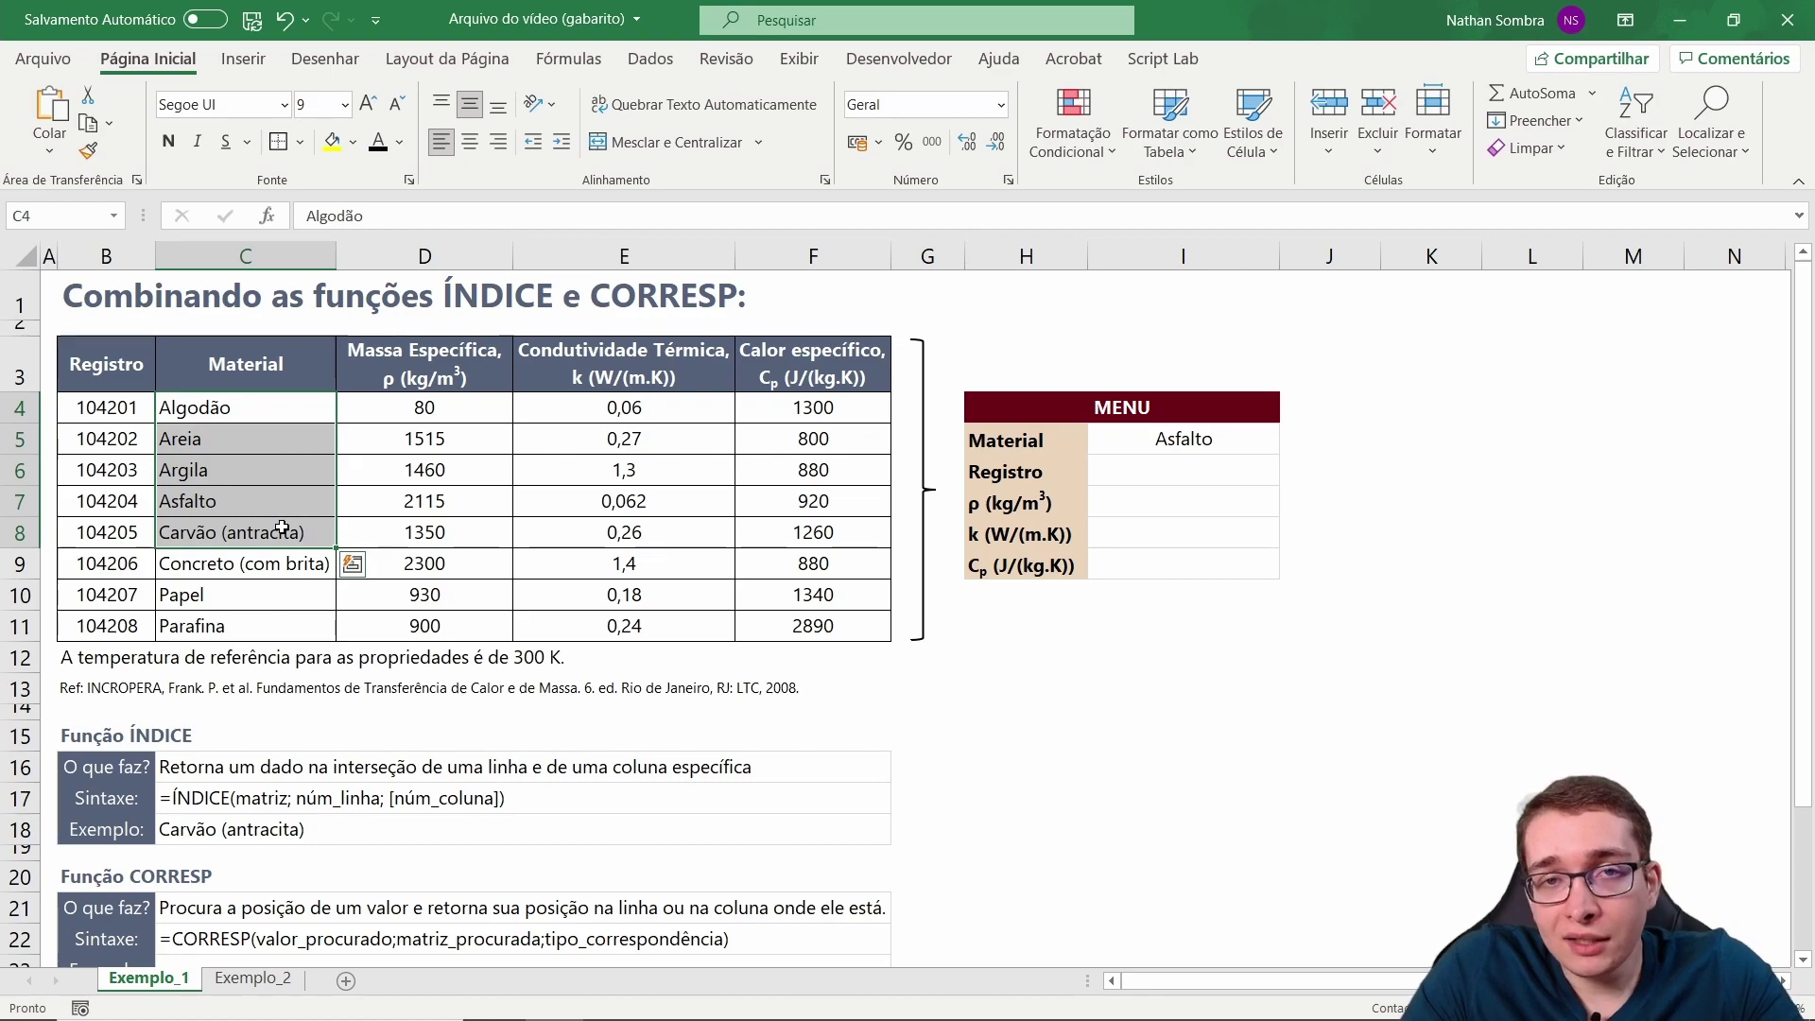
Try adding 1 as the column number argument of the ÍNDICE formula in C18.
left_click(199, 832)
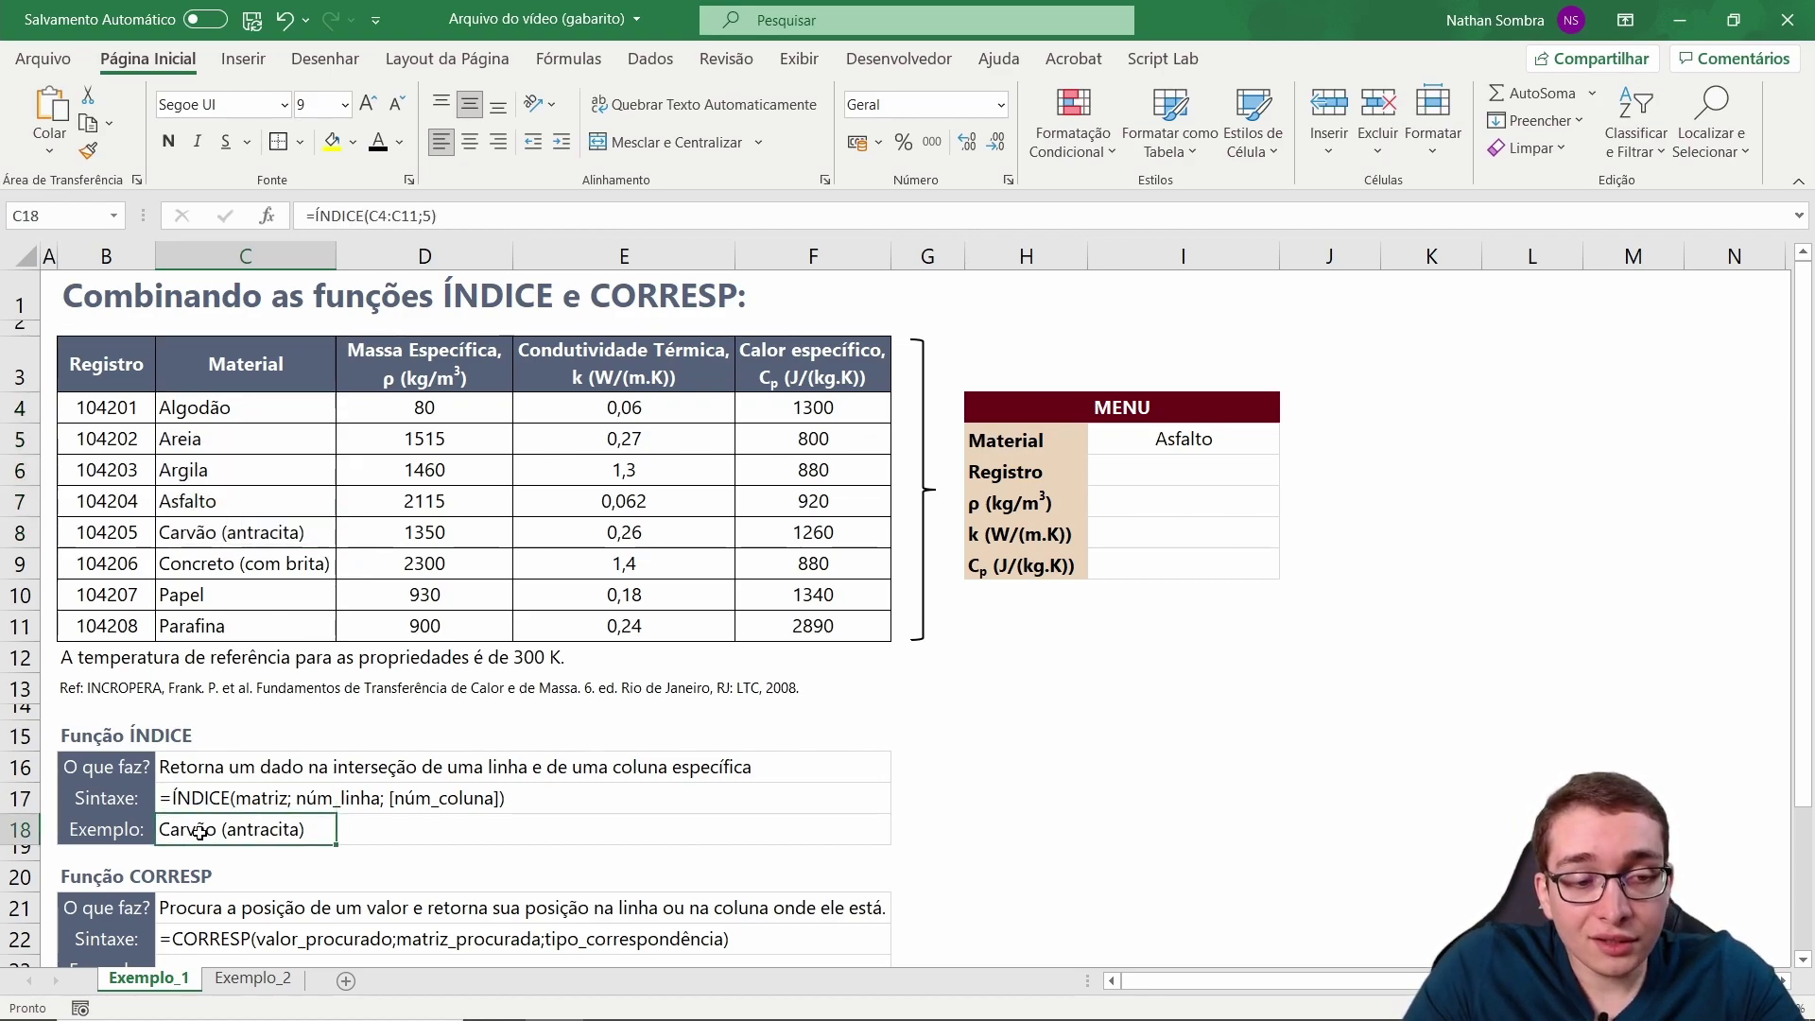
left_click(400, 215)
left_click(484, 215)
key("BackSpace")
type(";")
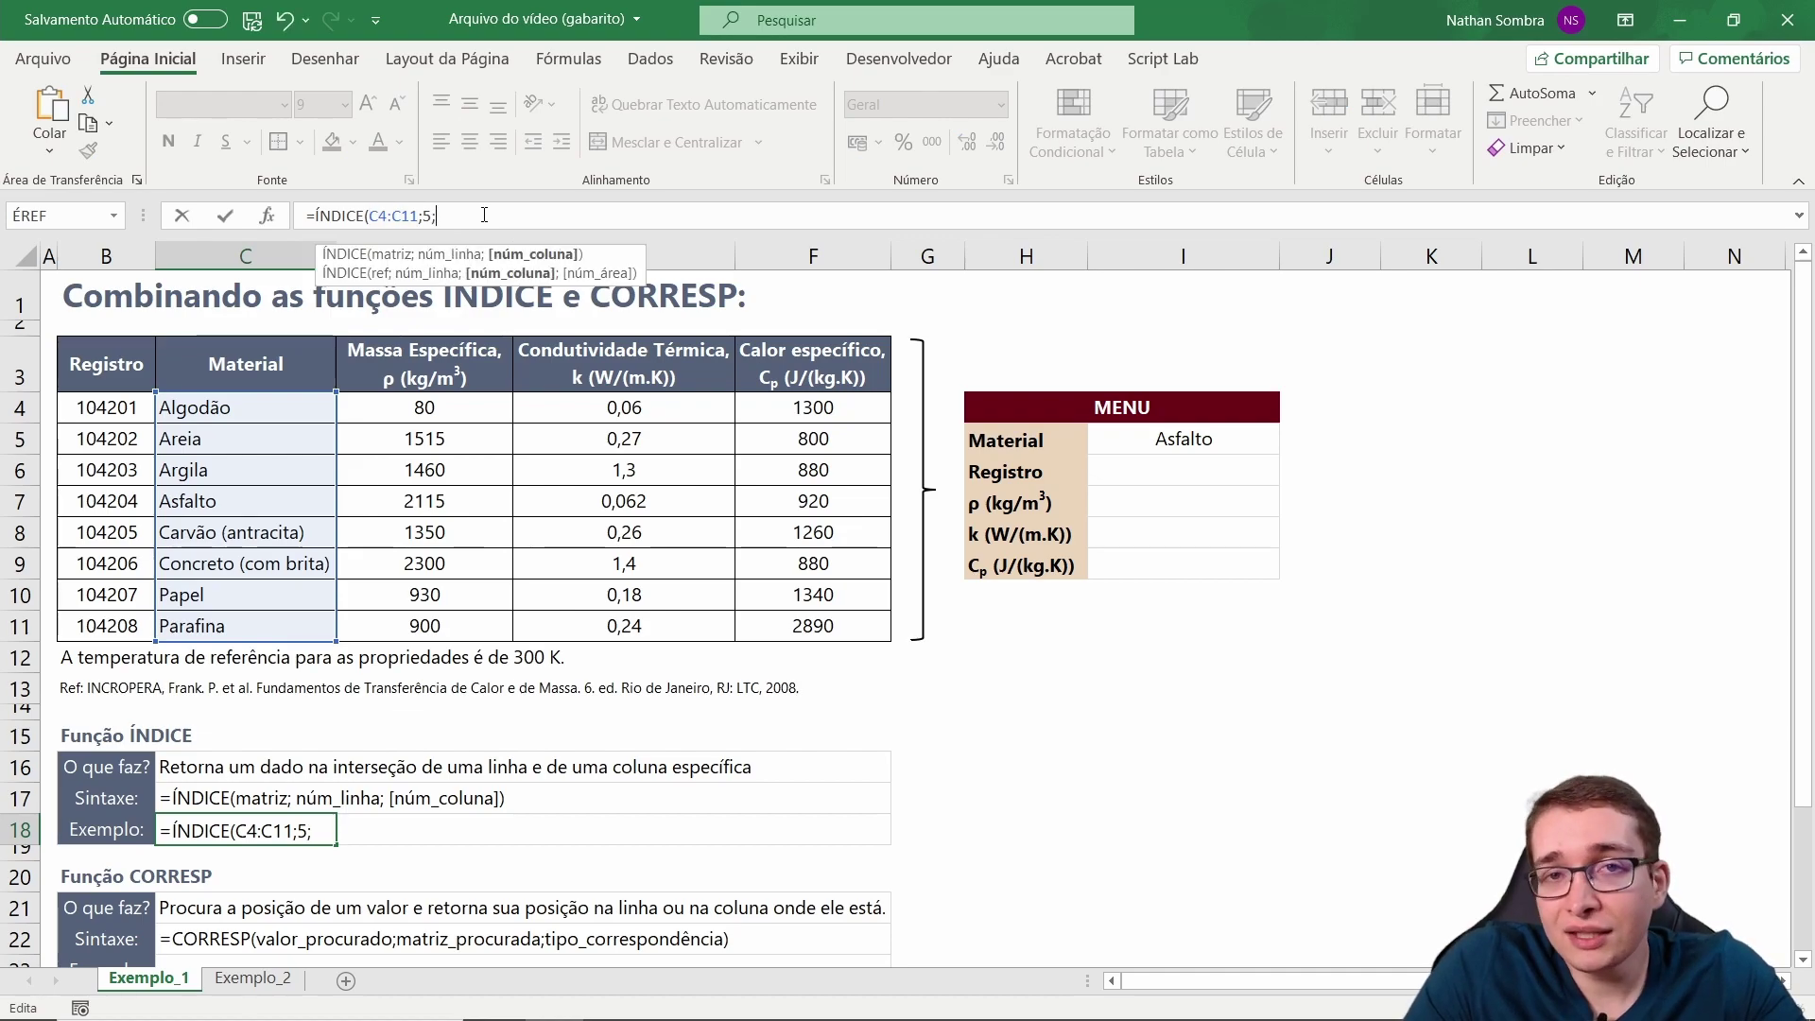
type("1")
key("BackSpace")
key("BackSpace")
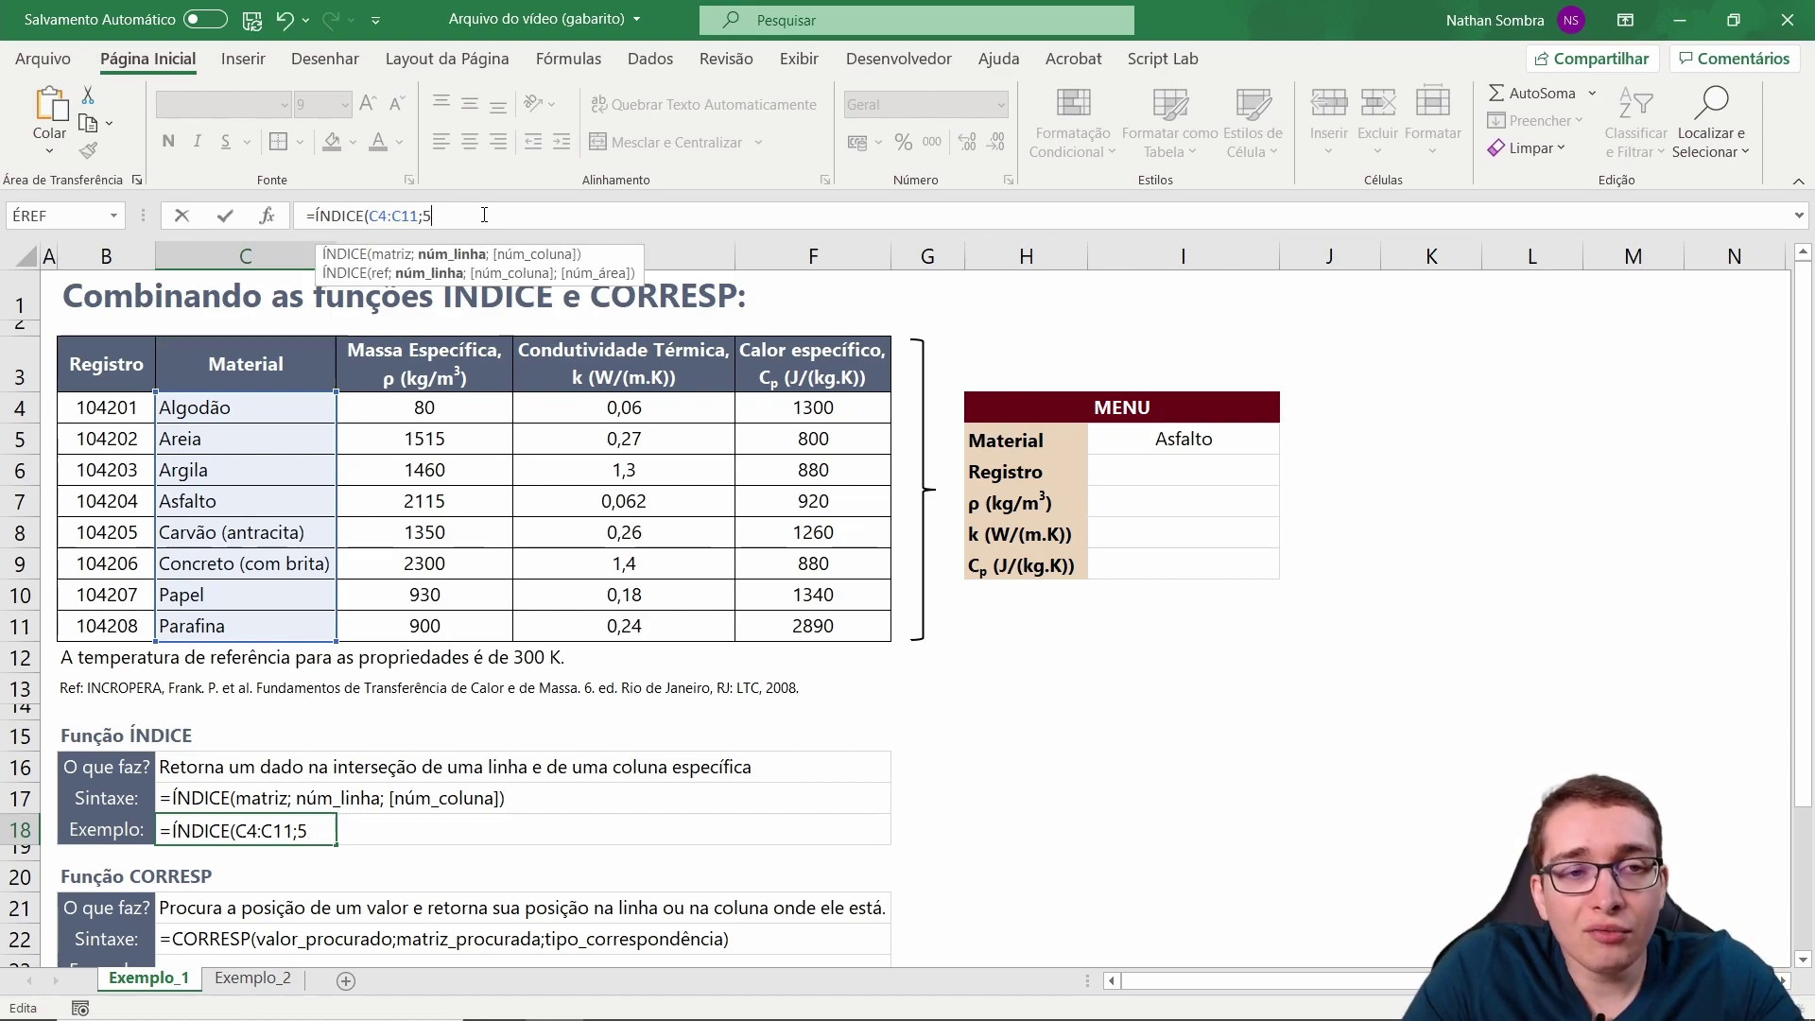
key("Return")
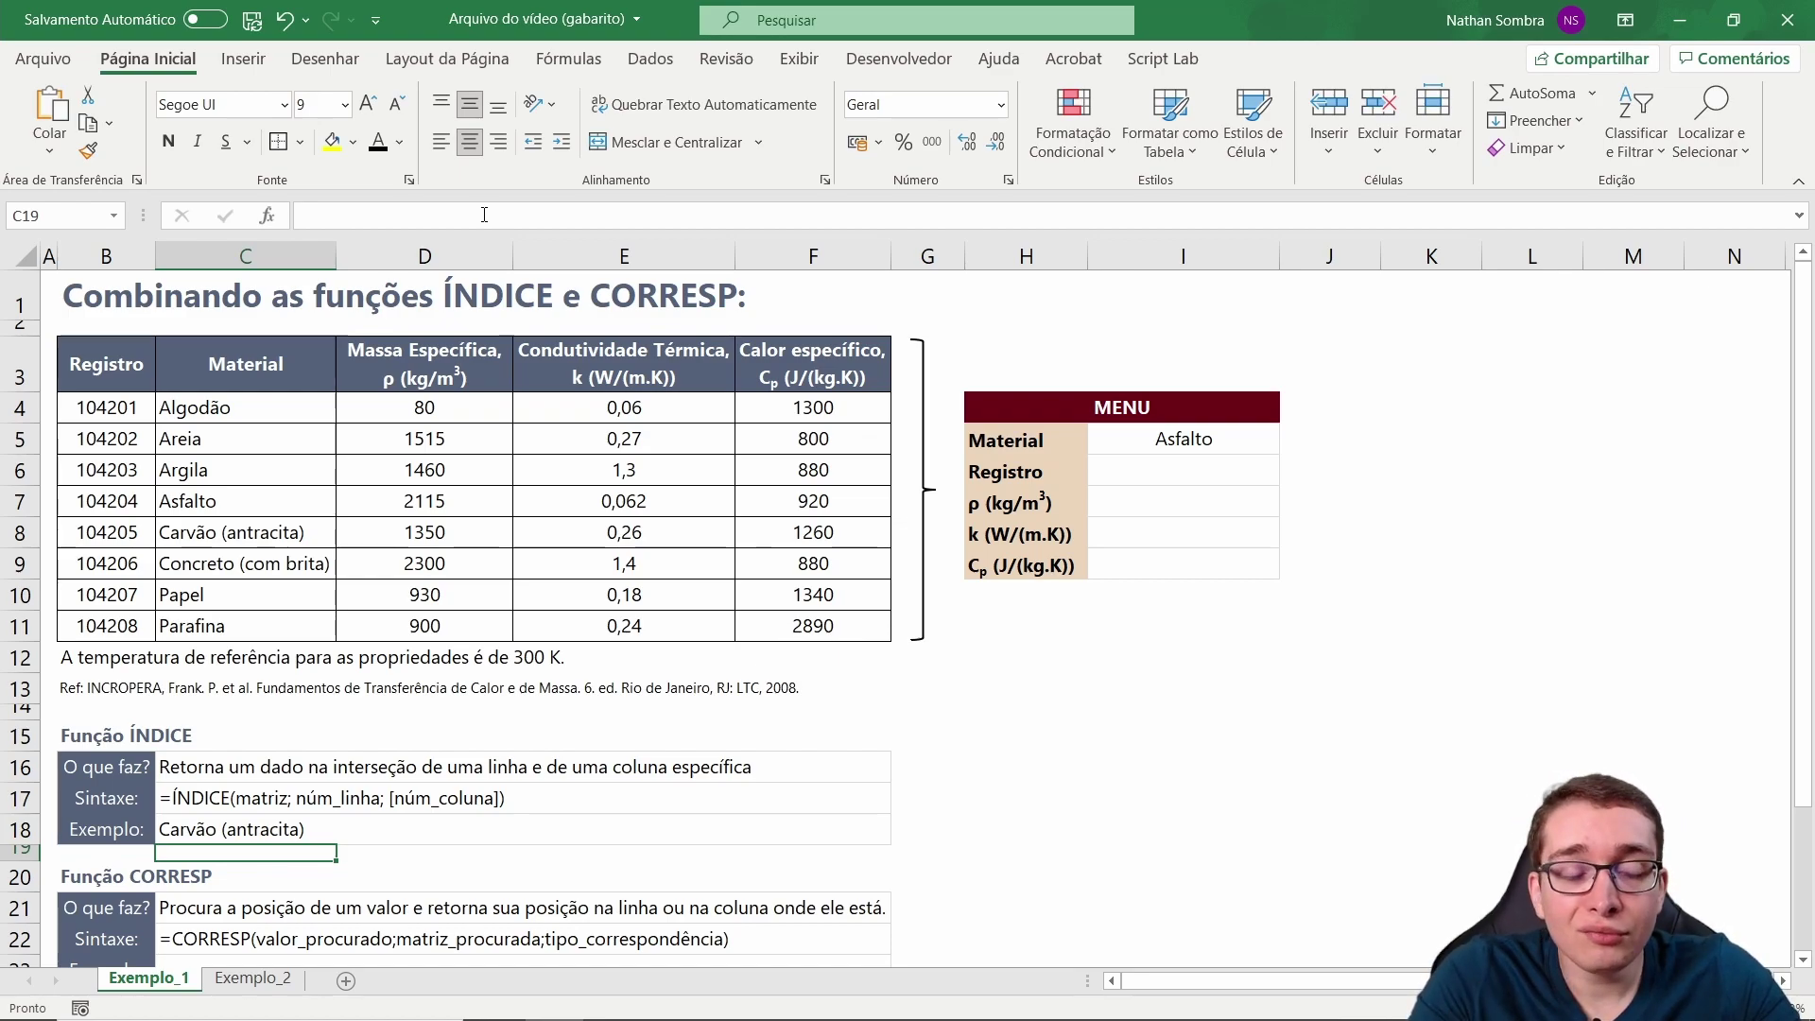
Start the CORRESP example formula in C23 with "Asfalto" as the lookup value.
scroll(197, 801, "down", 1)
left_click(196, 799)
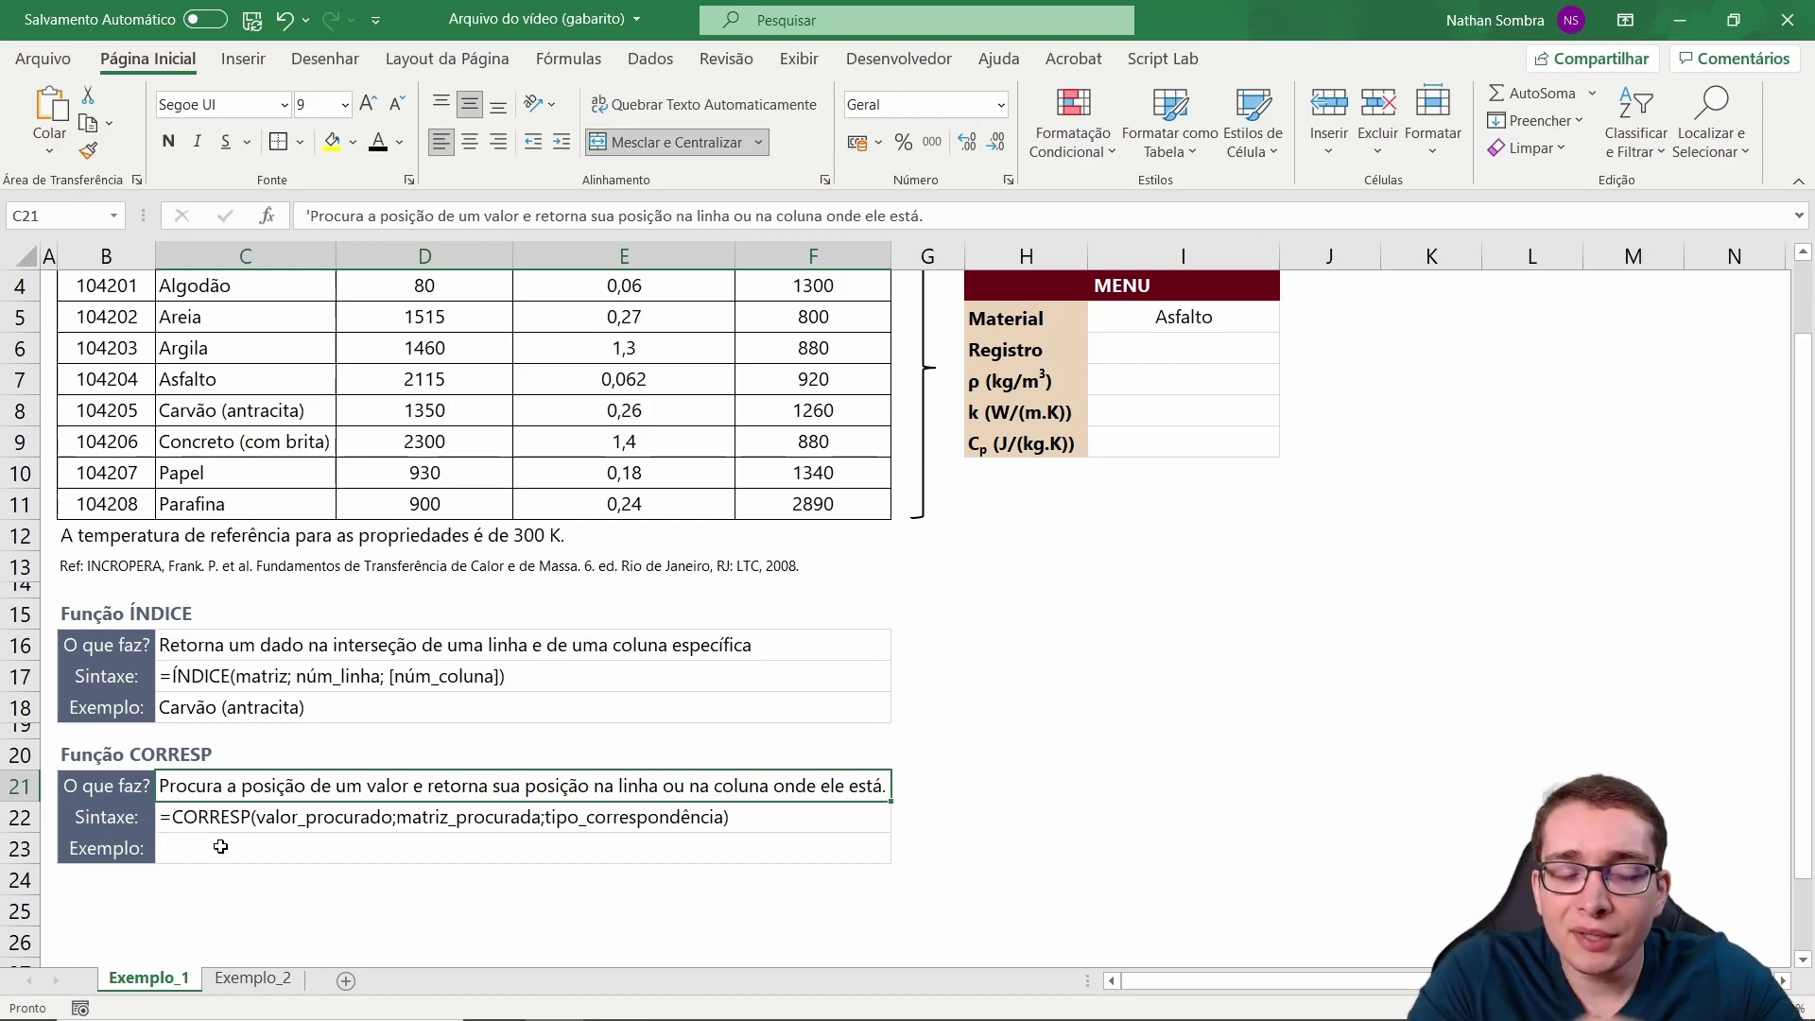
left_click(220, 845)
type("=corre")
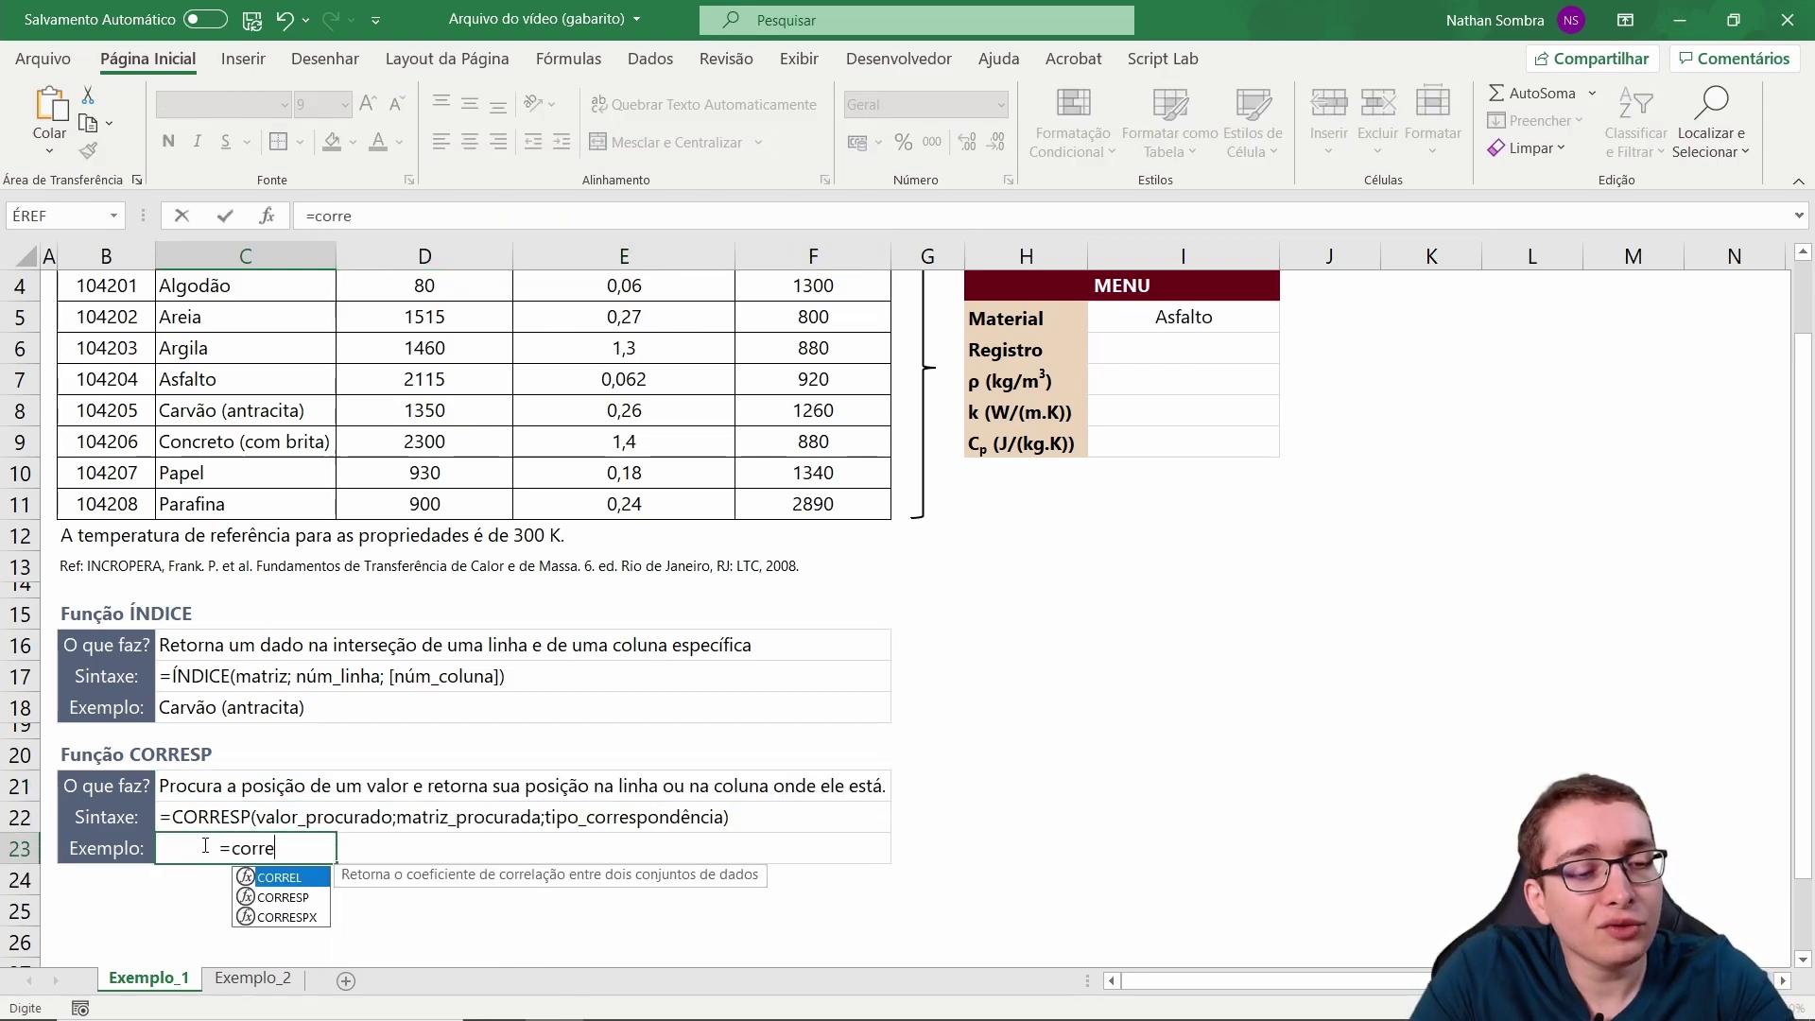
type("sp(\"a")
key("BackSpace")
type("A")
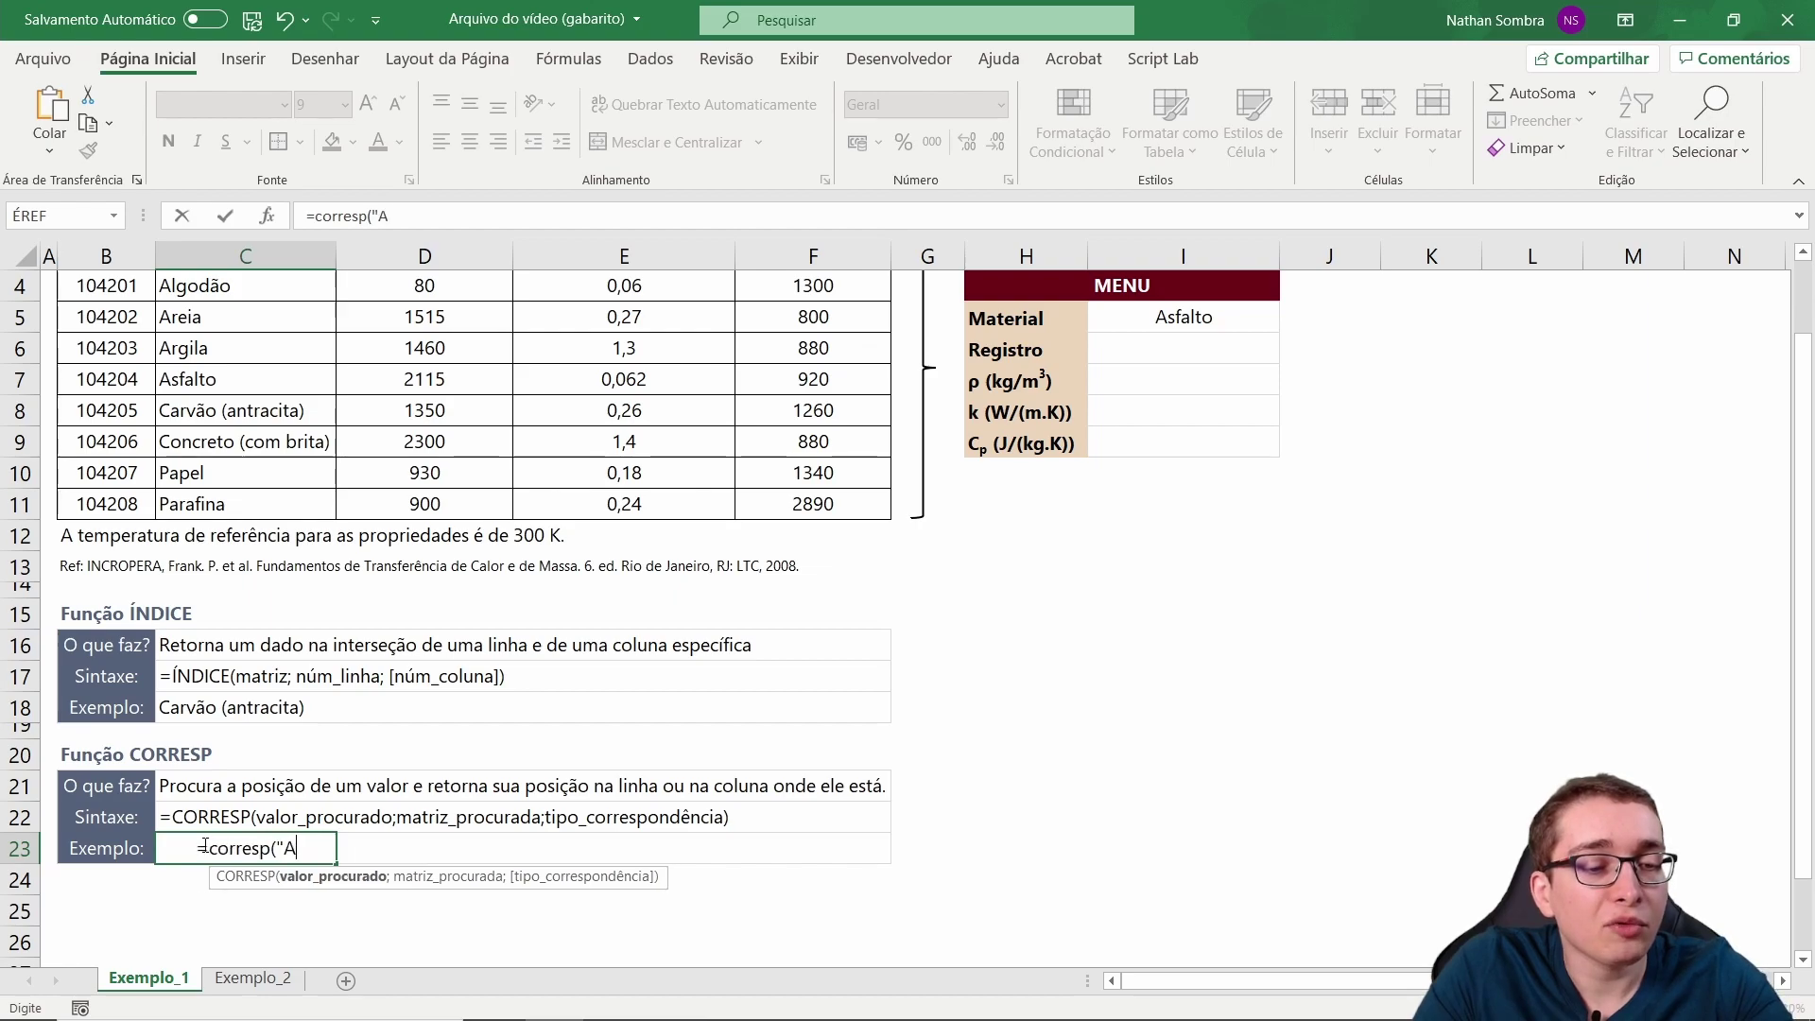
type("sfalto\";")
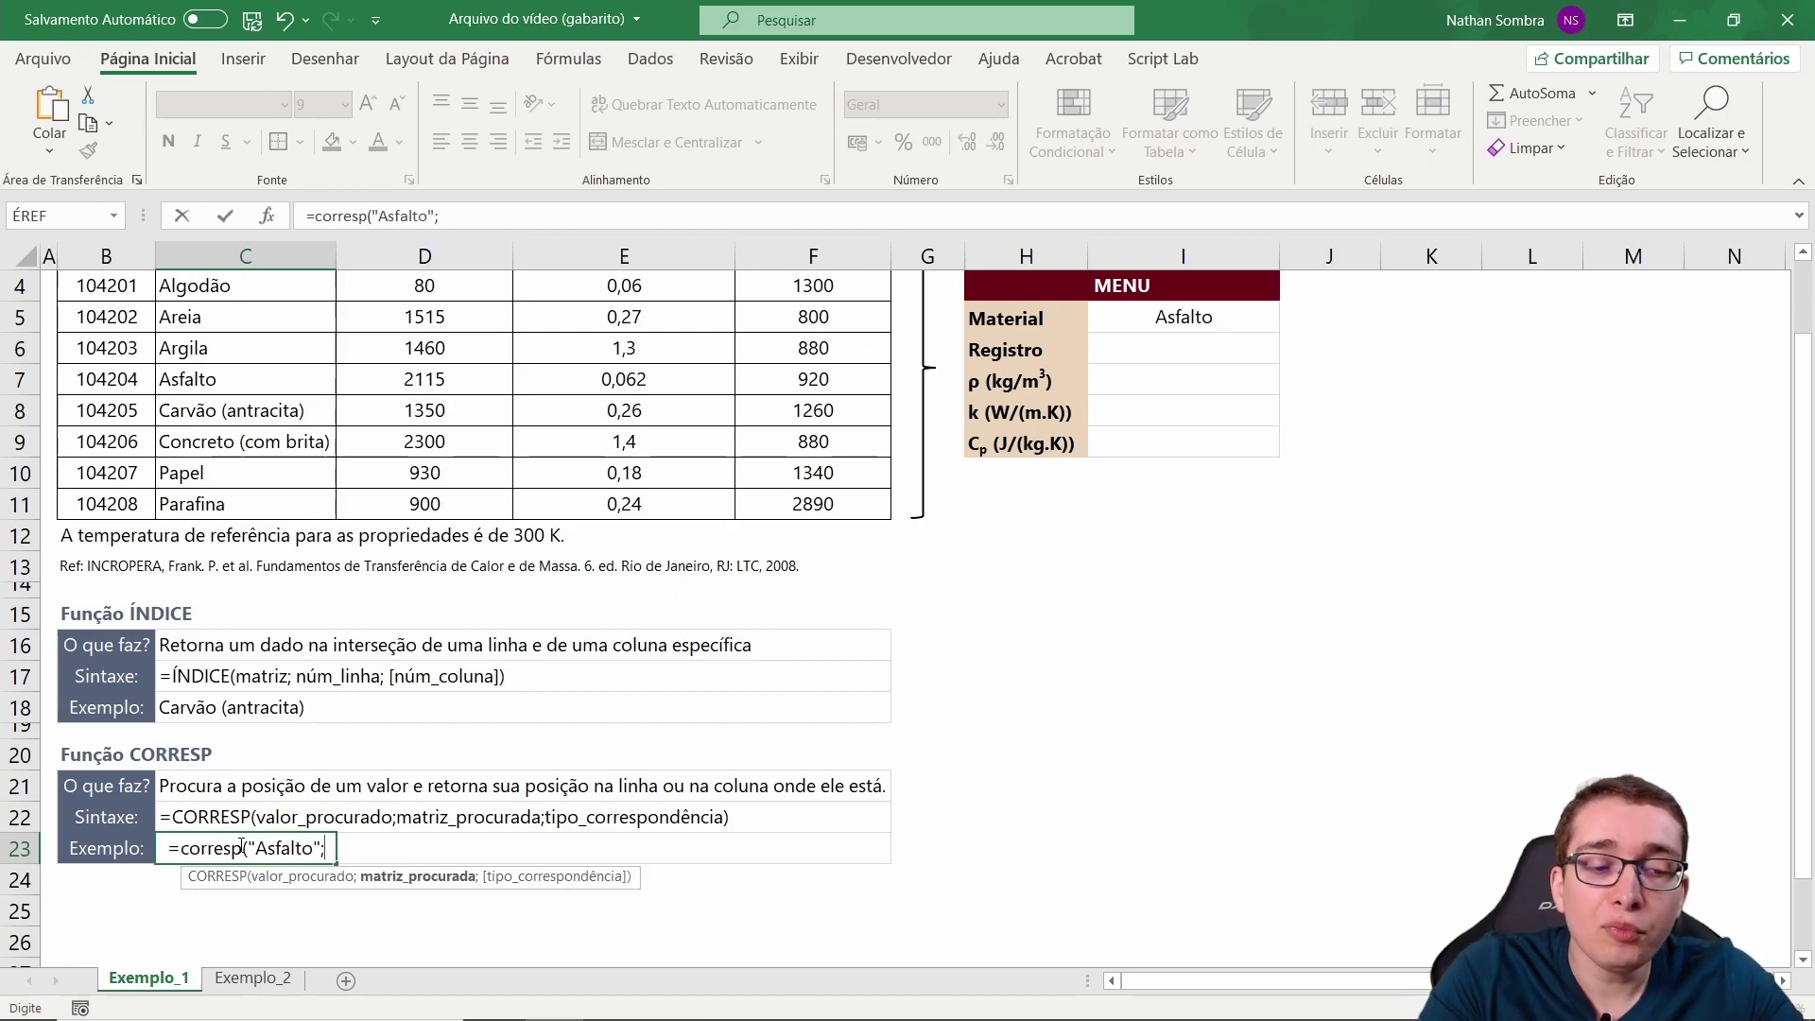
Complete the CORRESP formula in C23 with the Material range C4:C11 and match type 0 for an exact match.
scroll(293, 847, "up", 1)
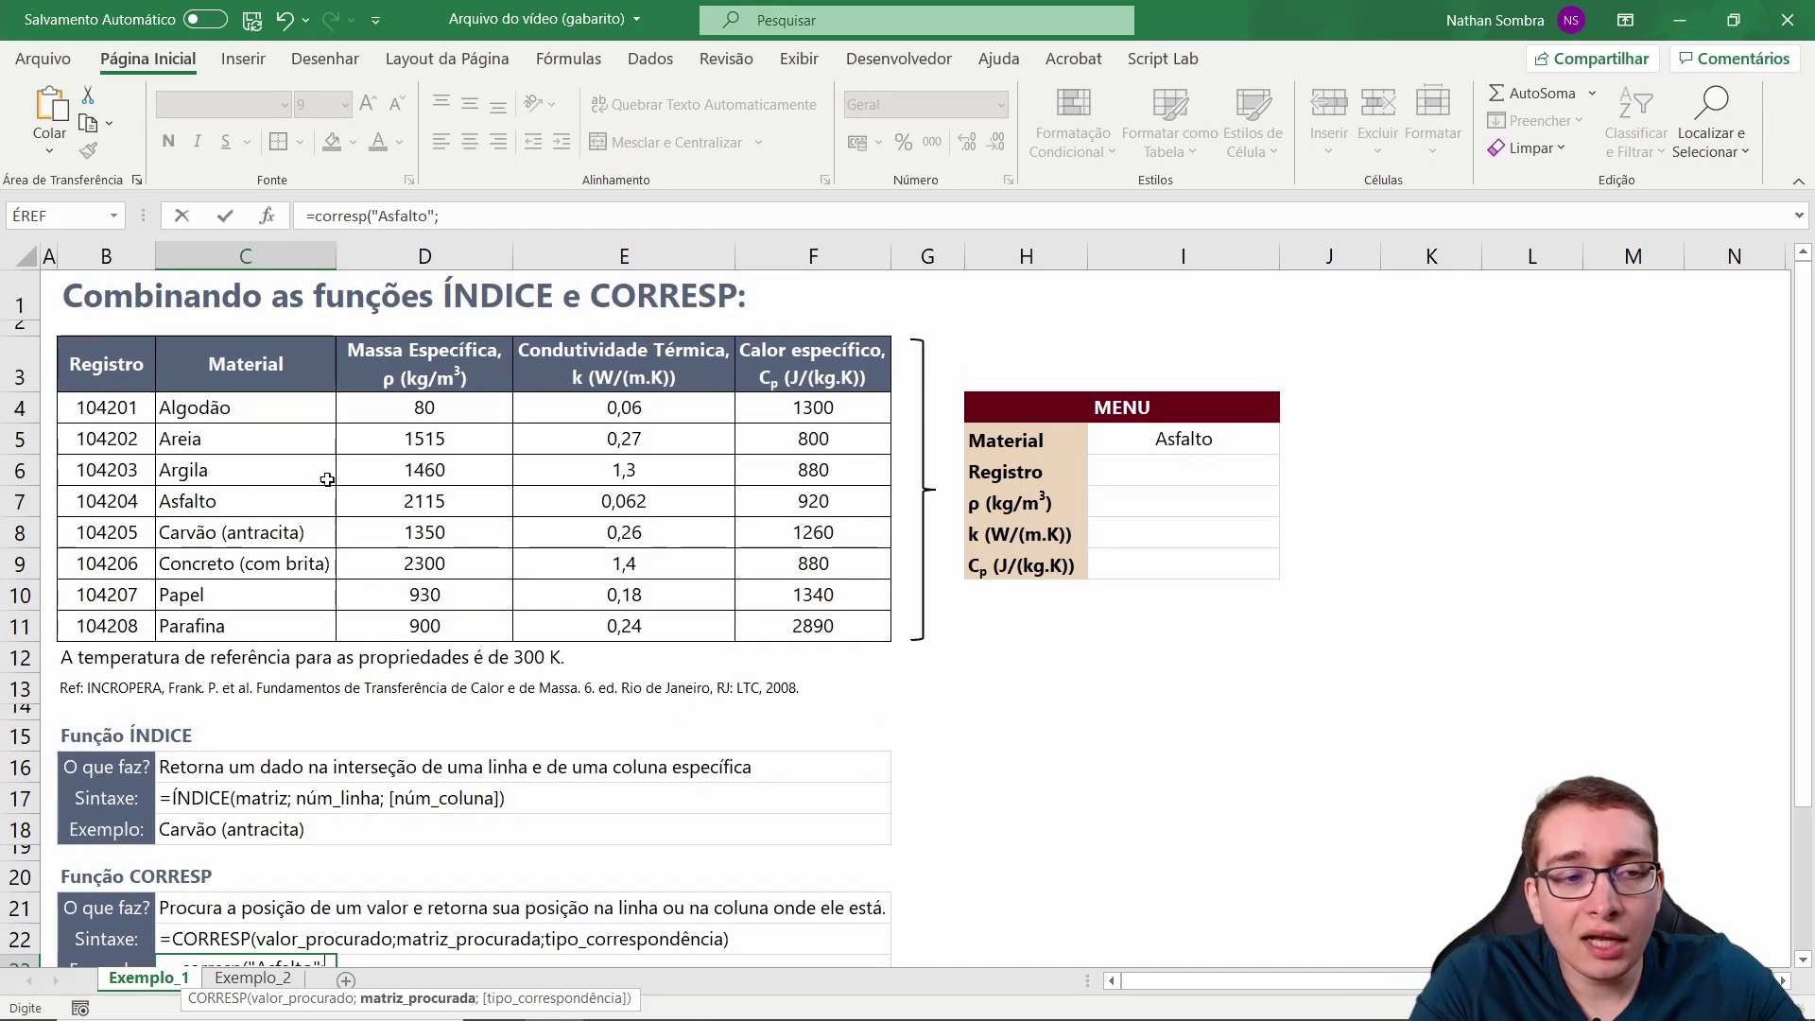
left_click_drag(272, 406, 280, 618)
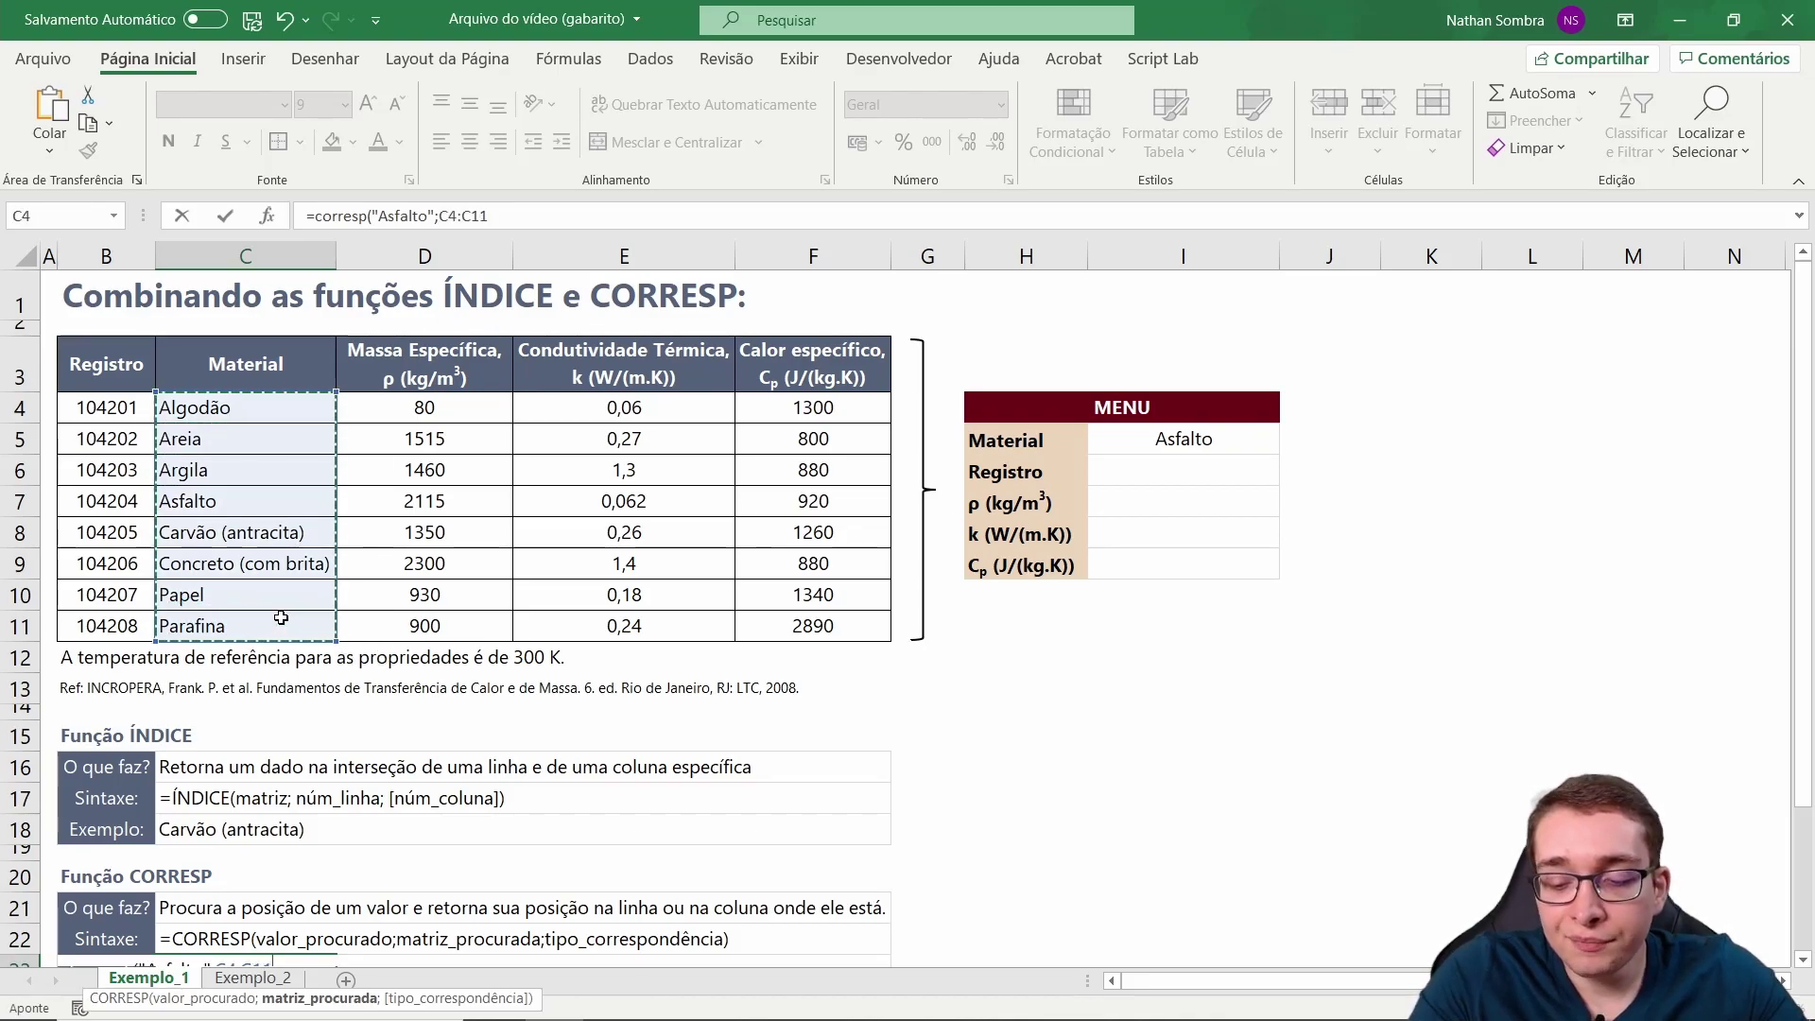
type(";")
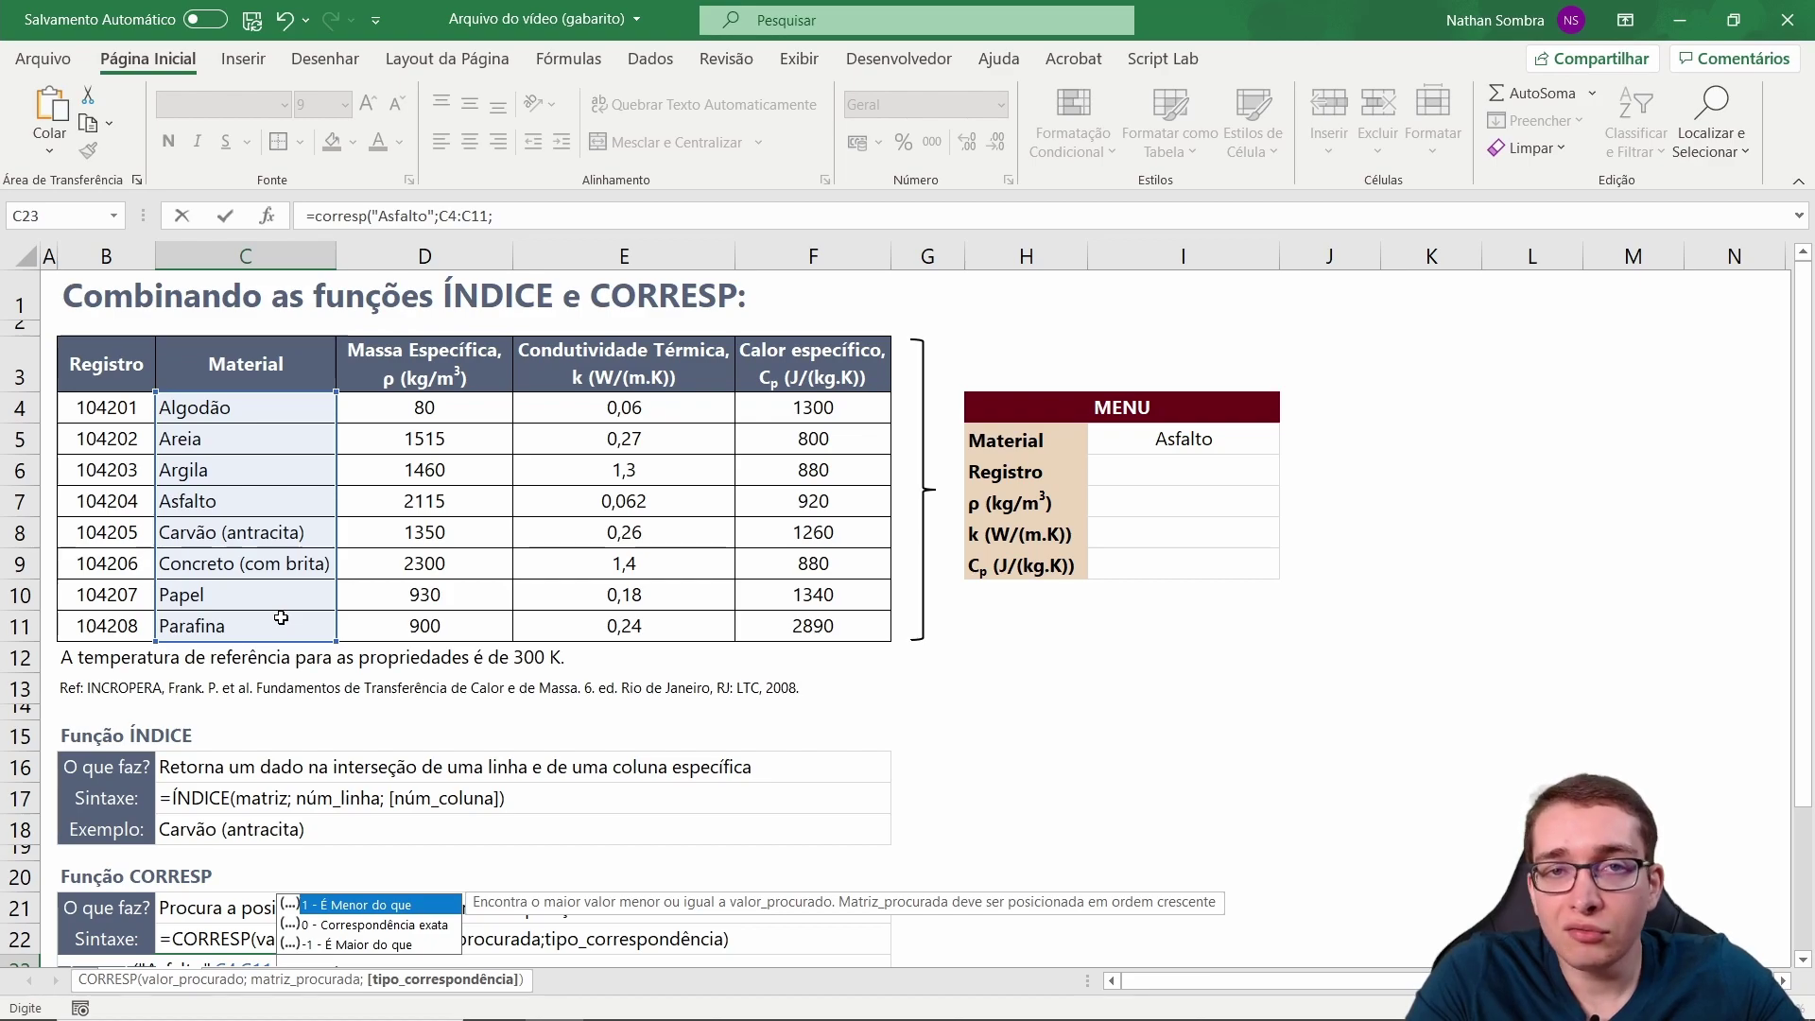
scroll(281, 617, "down", 1)
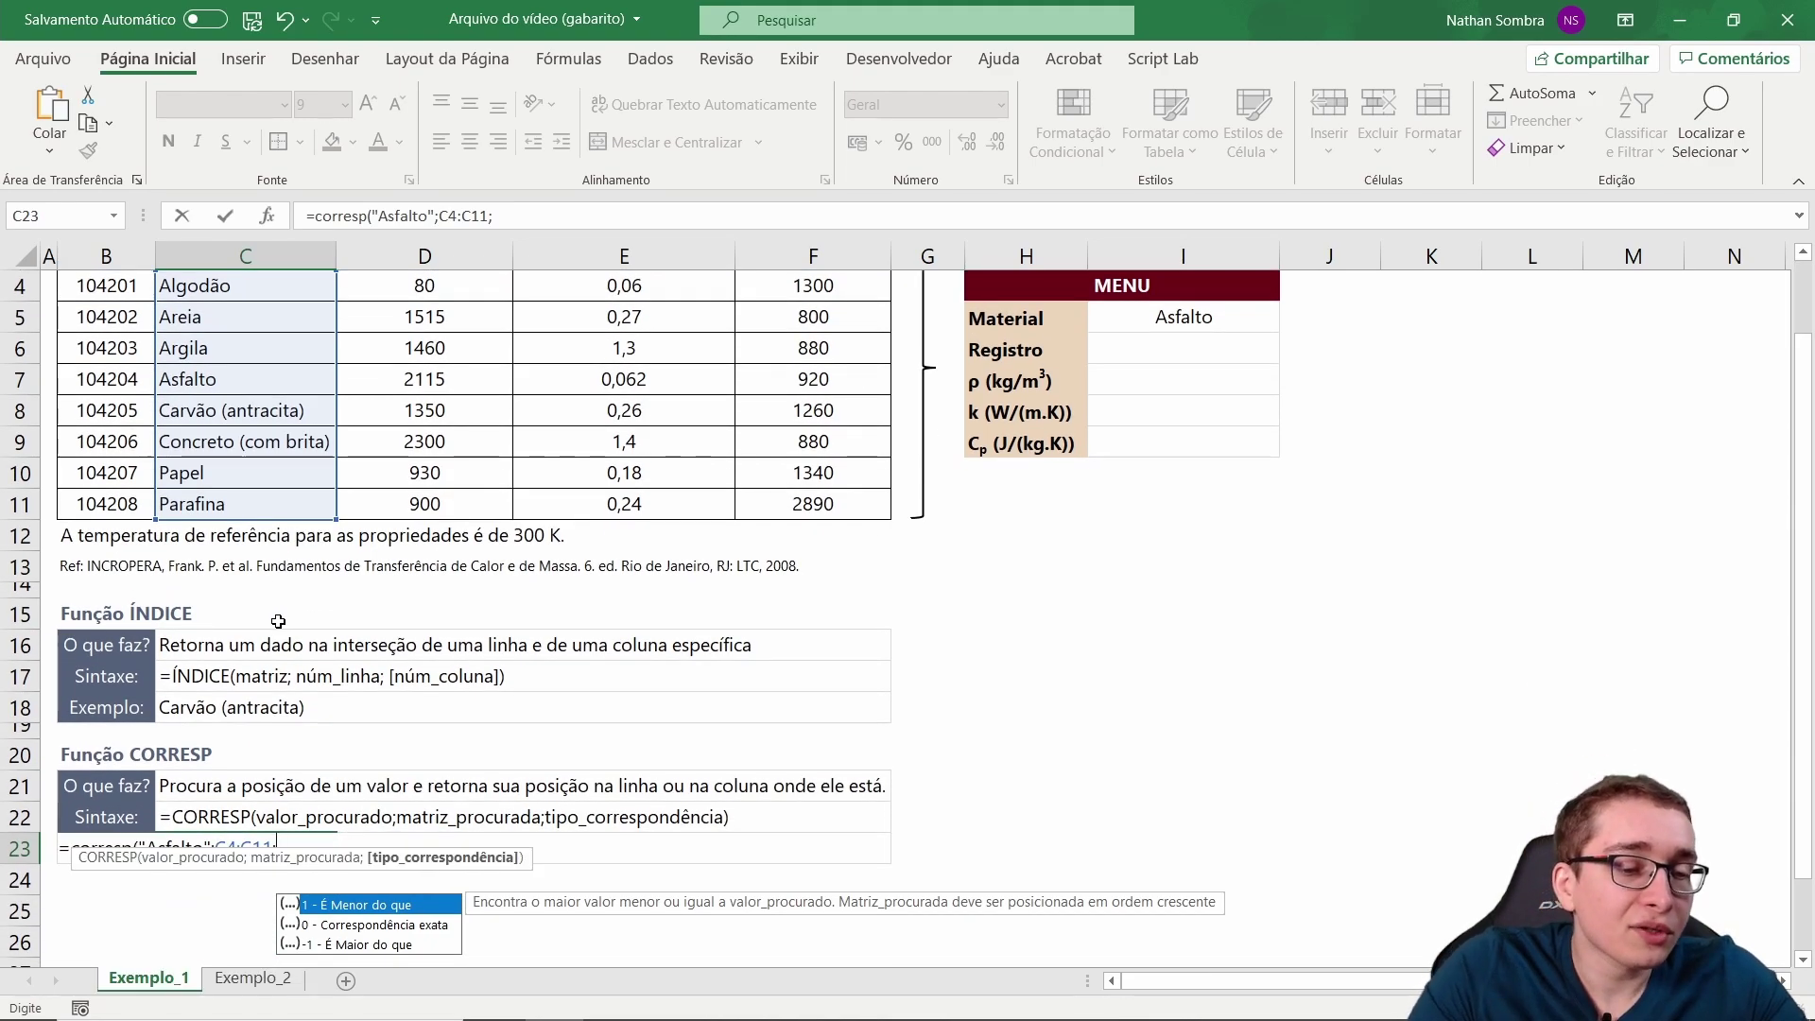
type("0")
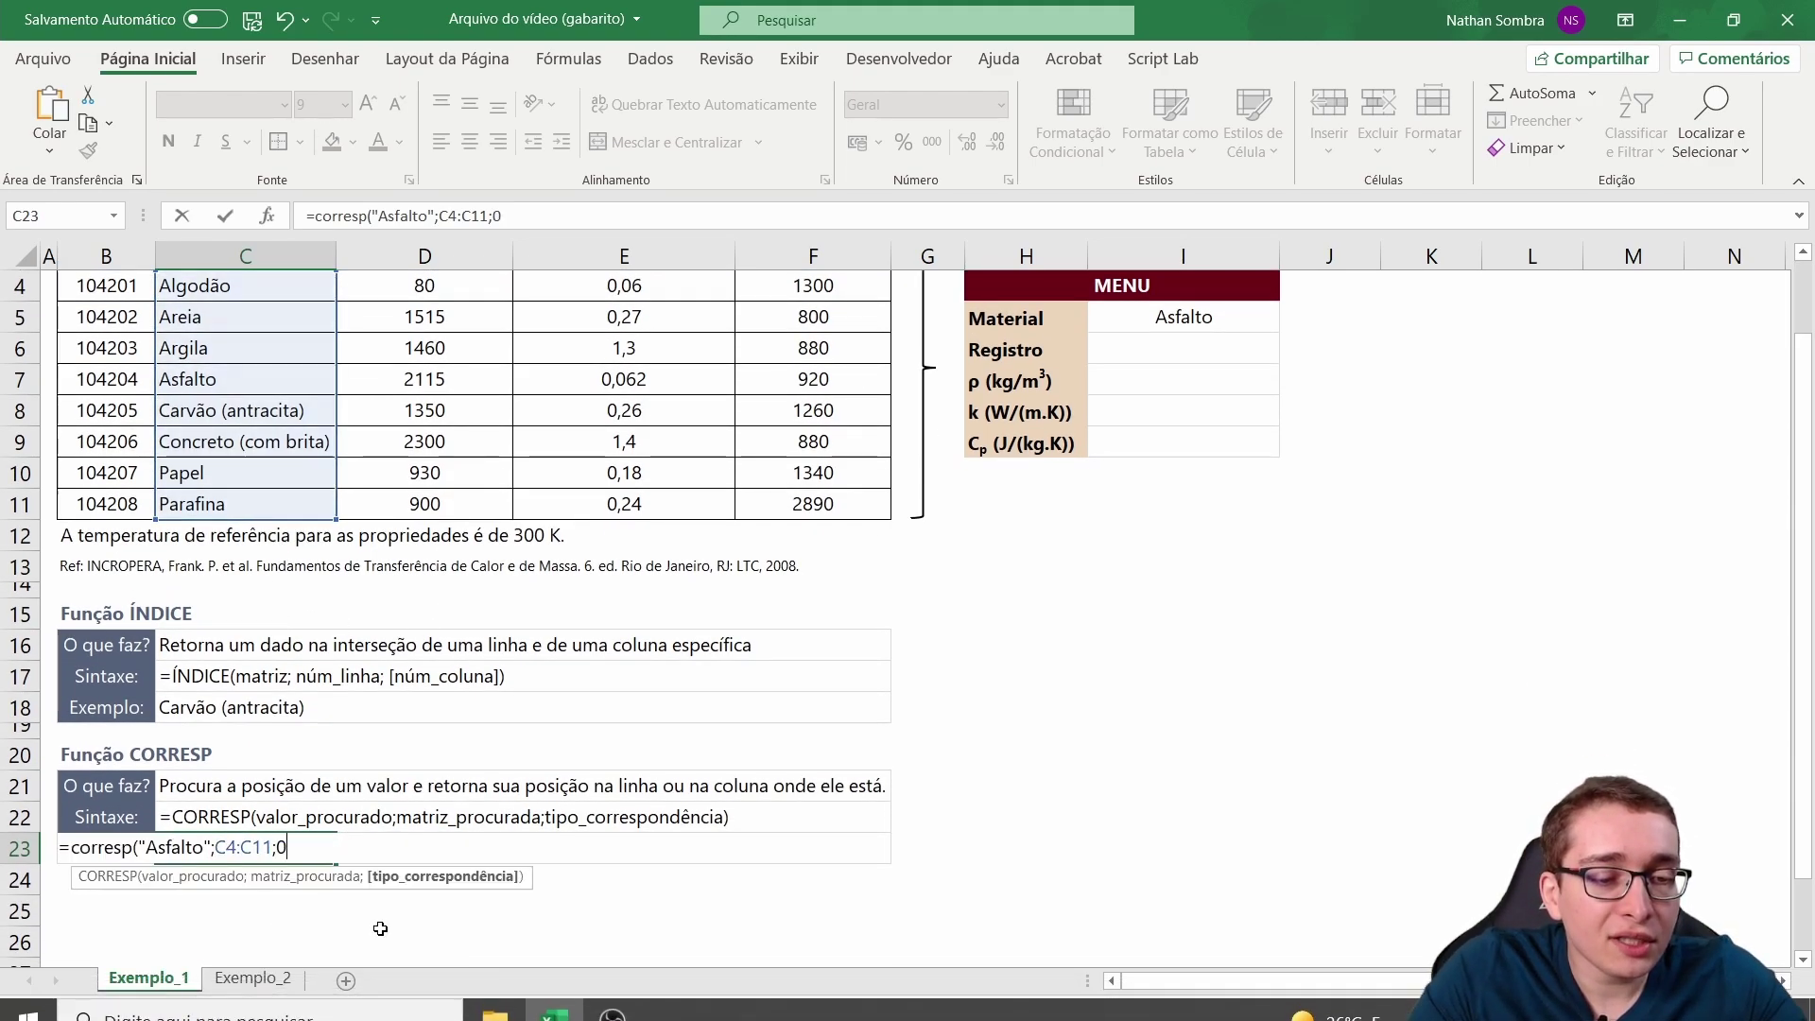
type(")")
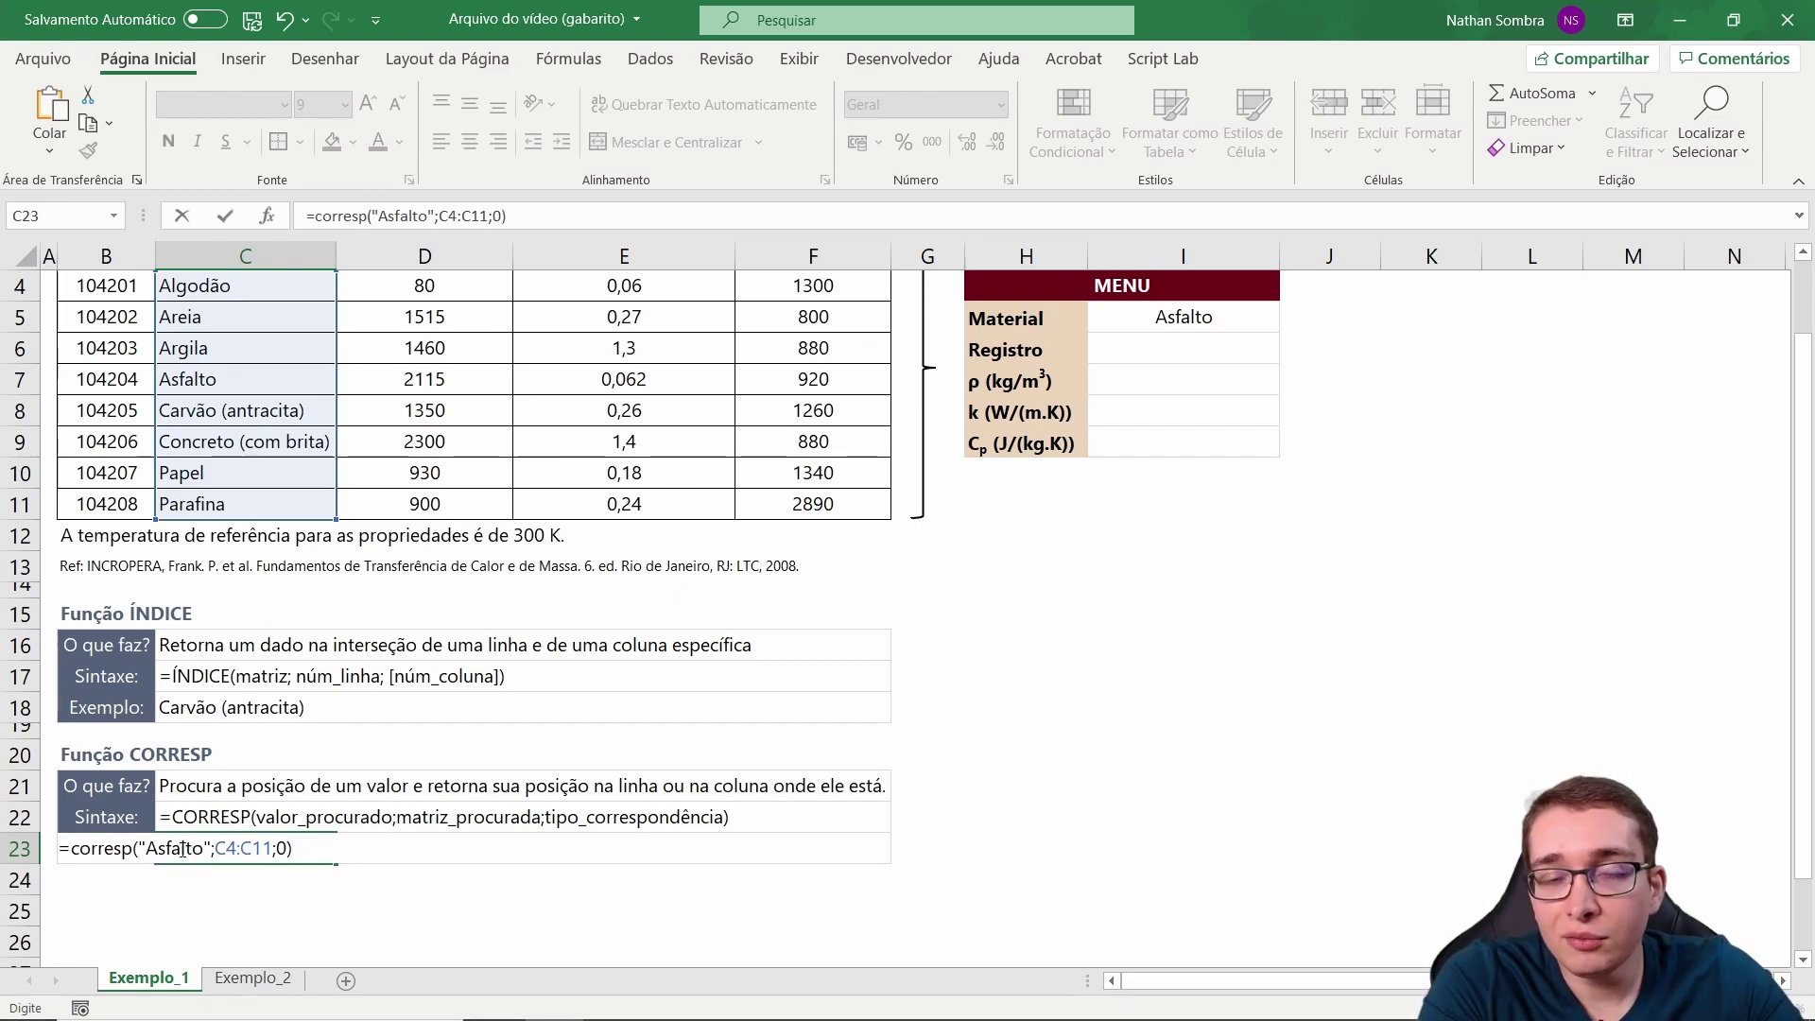
scroll(180, 849, "up", 1)
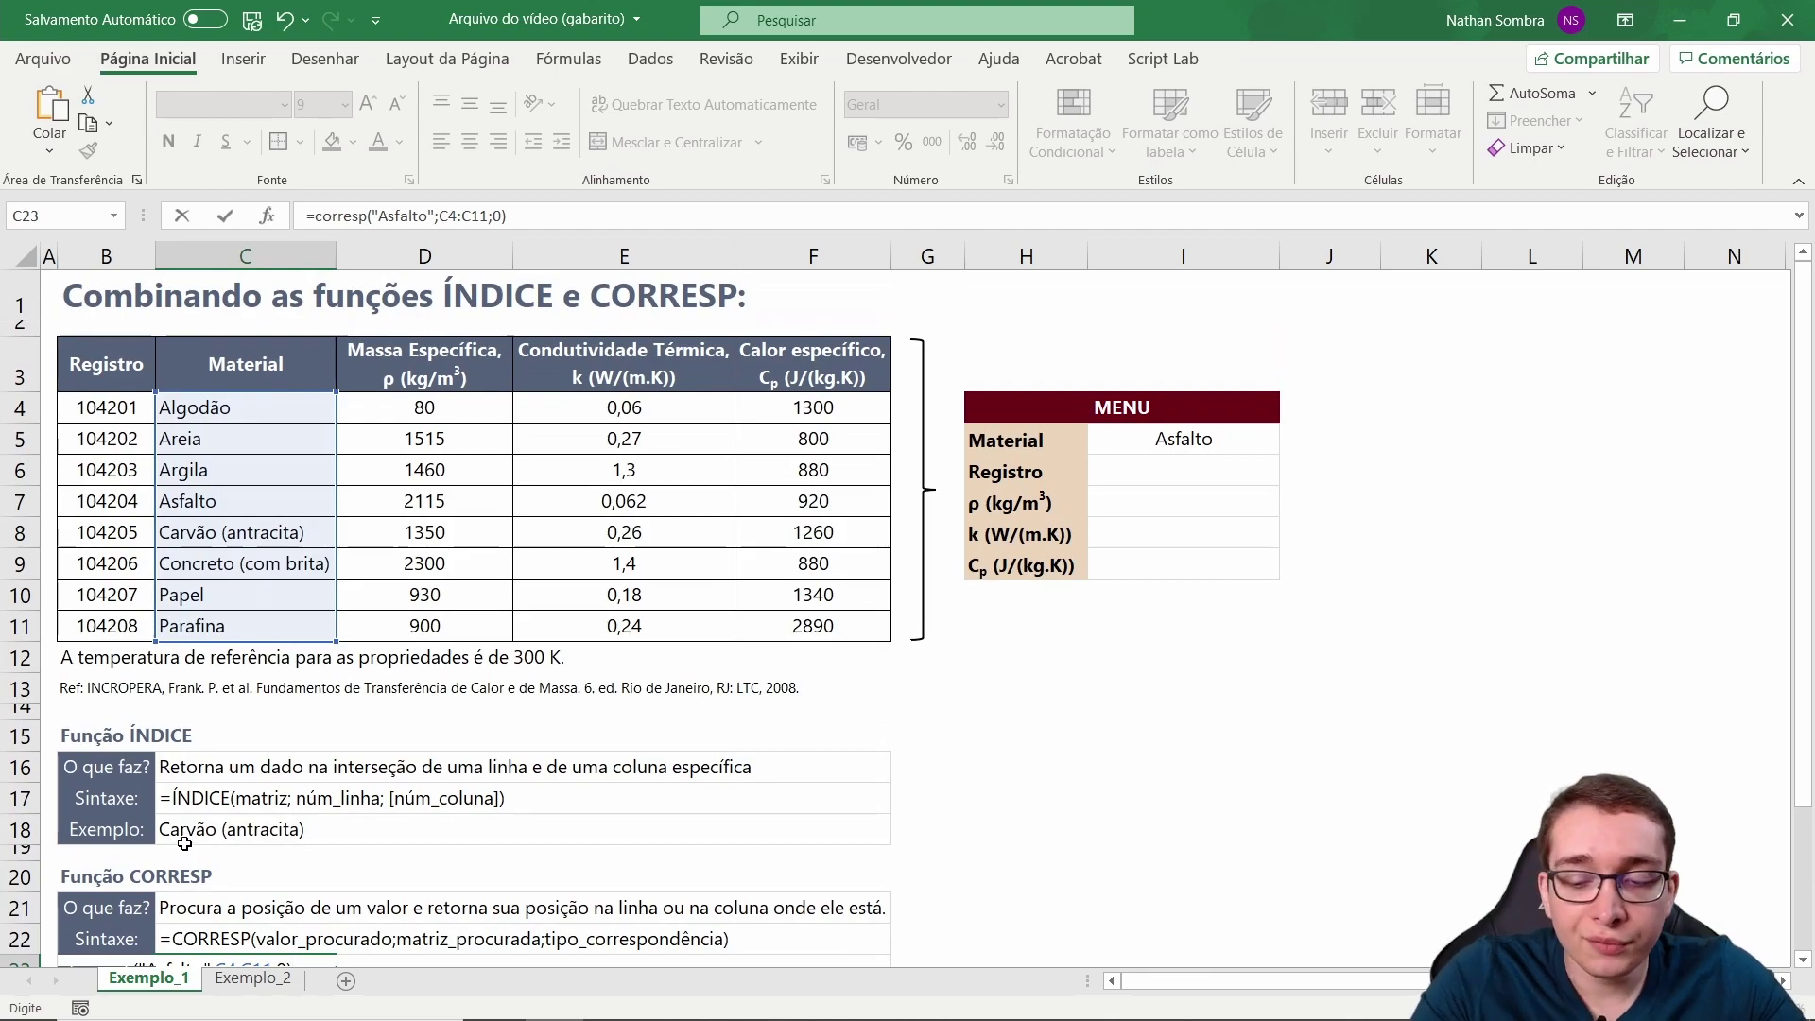
key("Return")
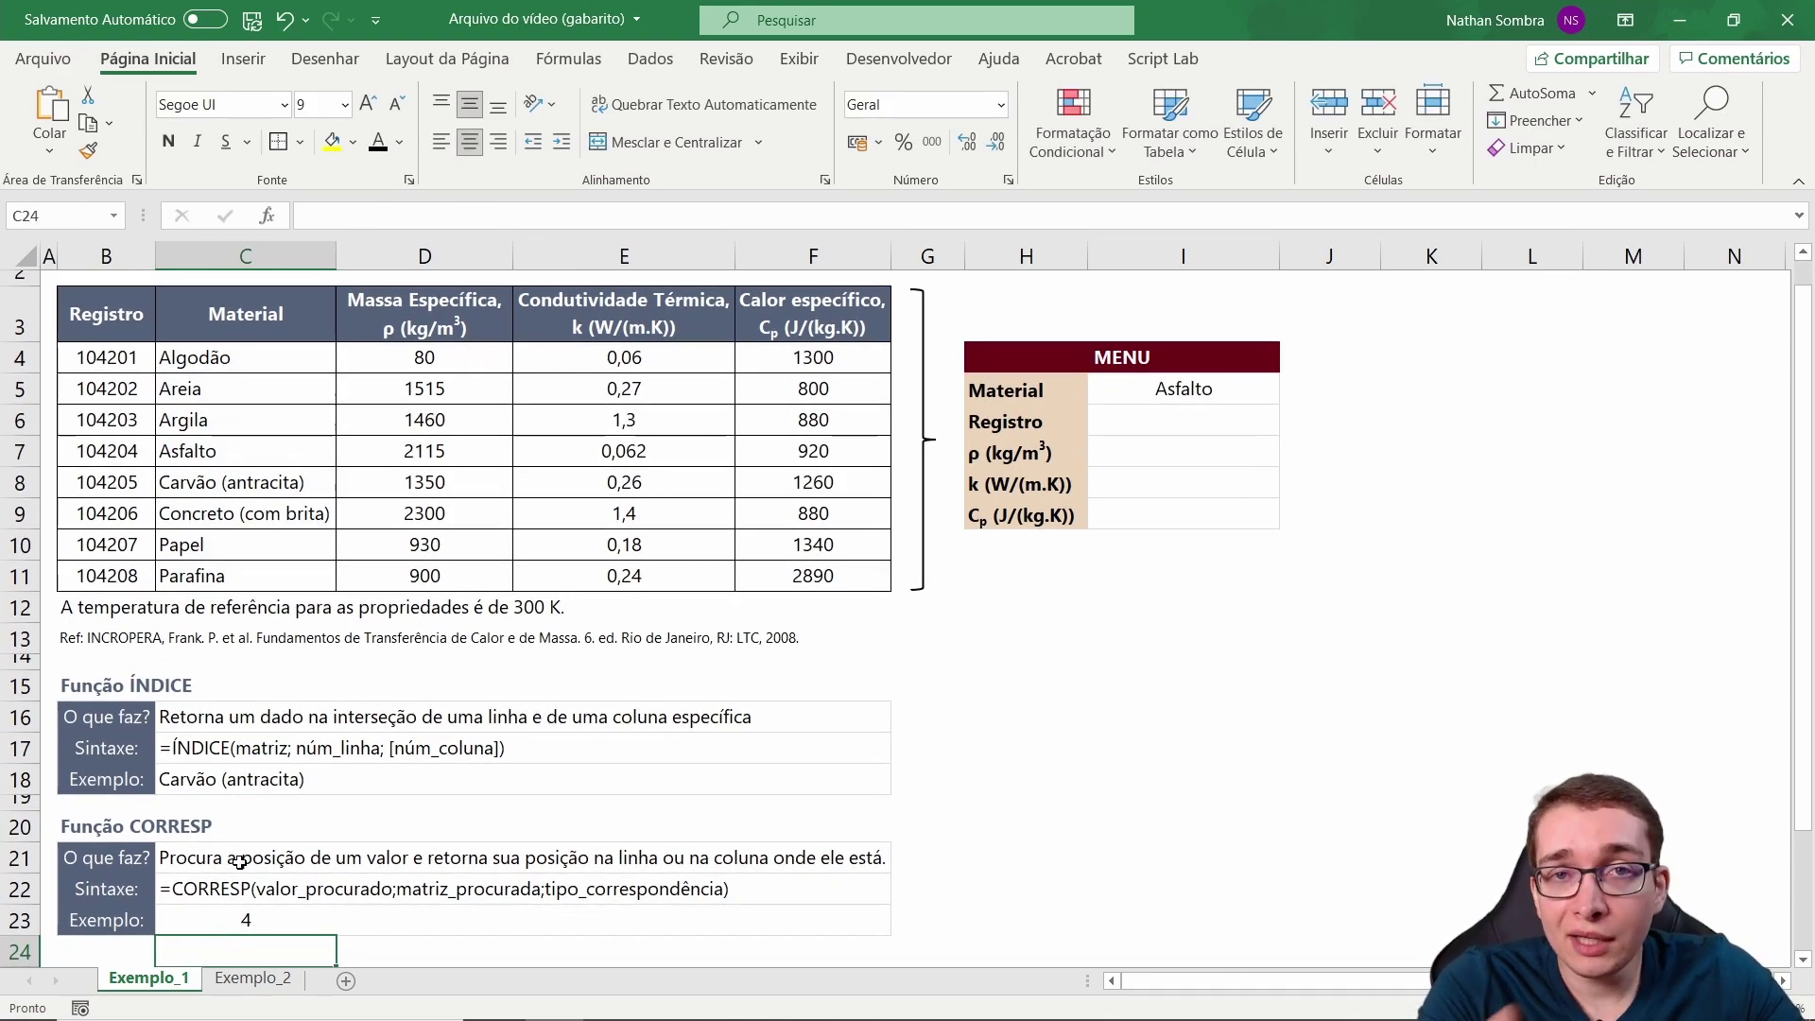
Check the CORRESP result in C23 by counting down the Material column from Algodão to Asfalto.
left_click(261, 921)
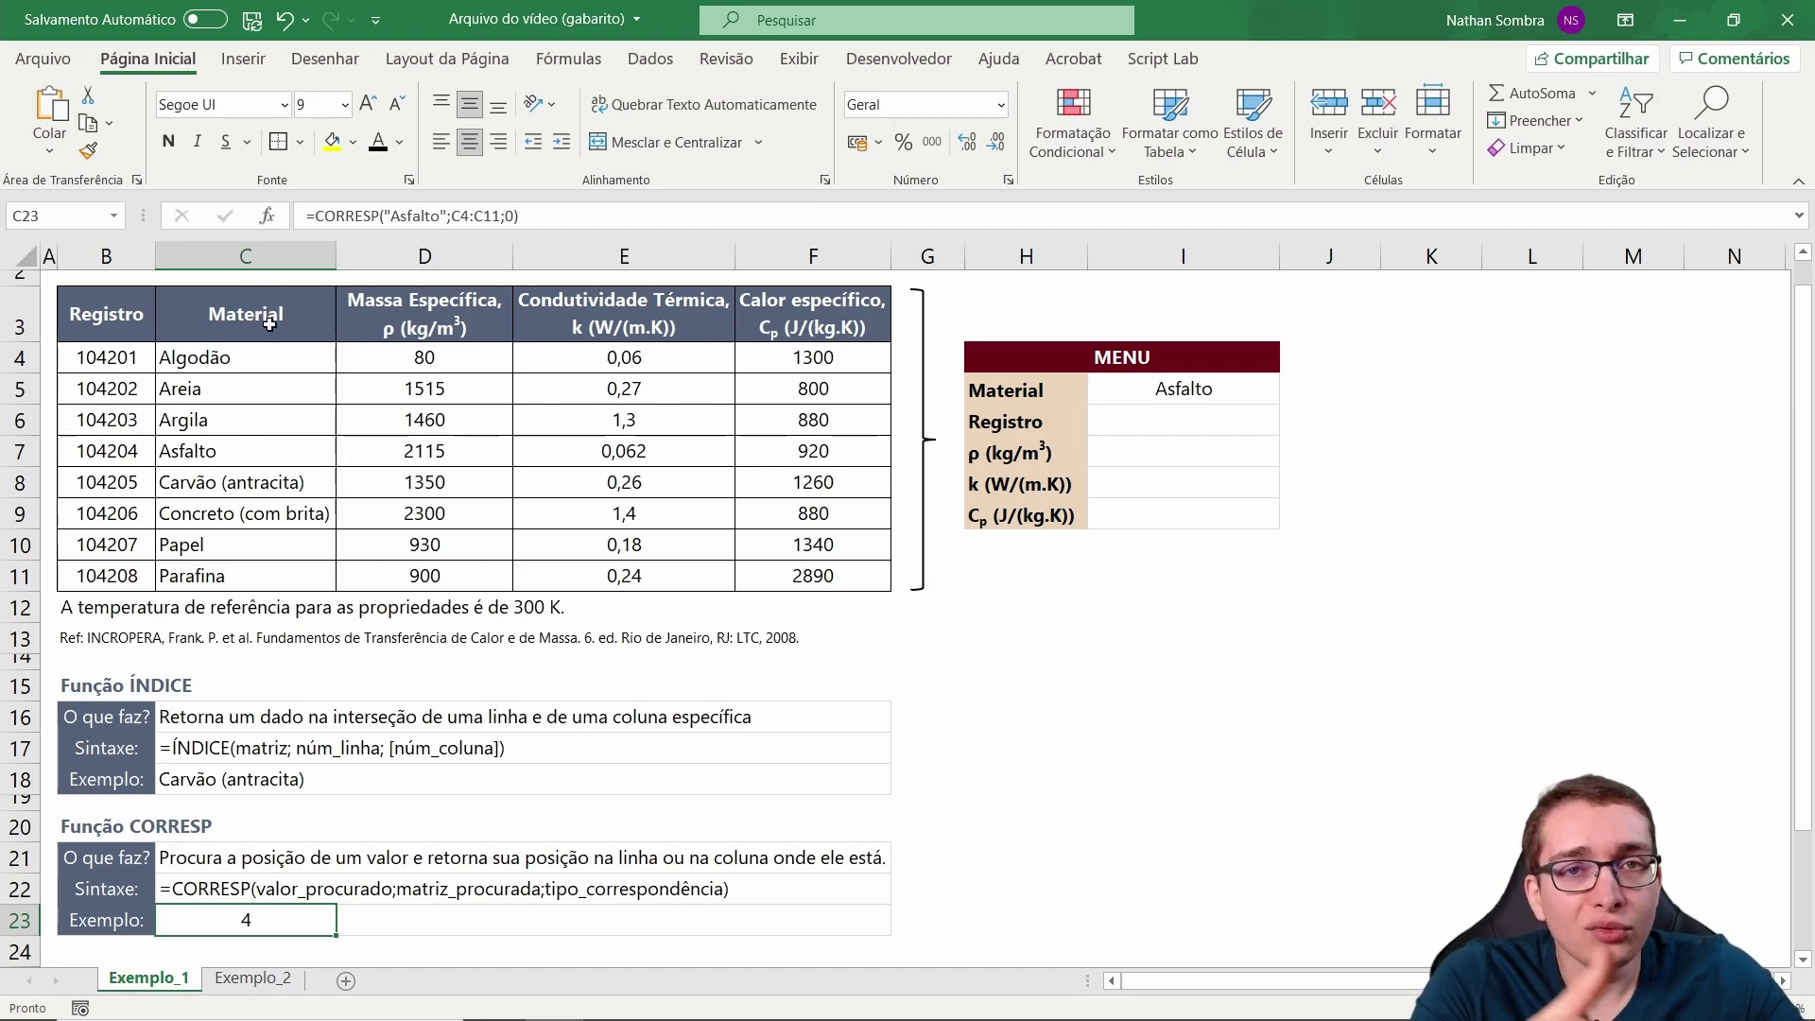
left_click(226, 356)
left_click(227, 389)
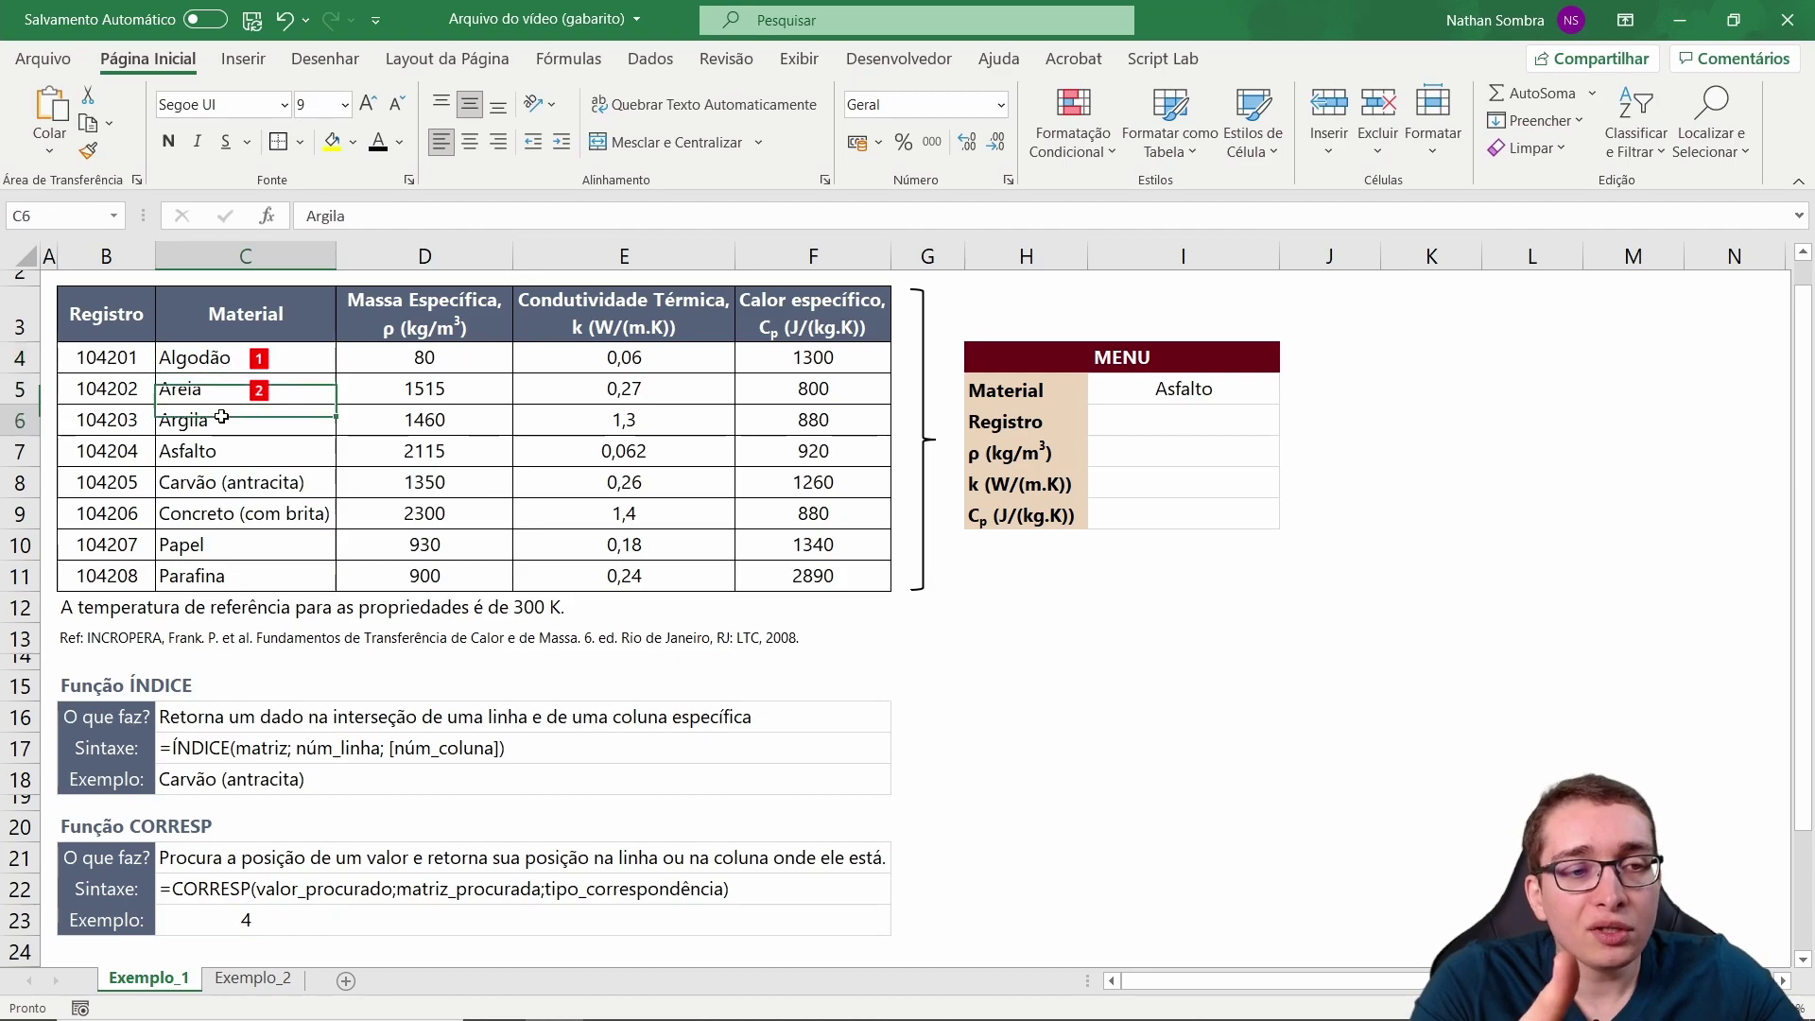
left_click(226, 419)
left_click(218, 448)
left_click(104, 832)
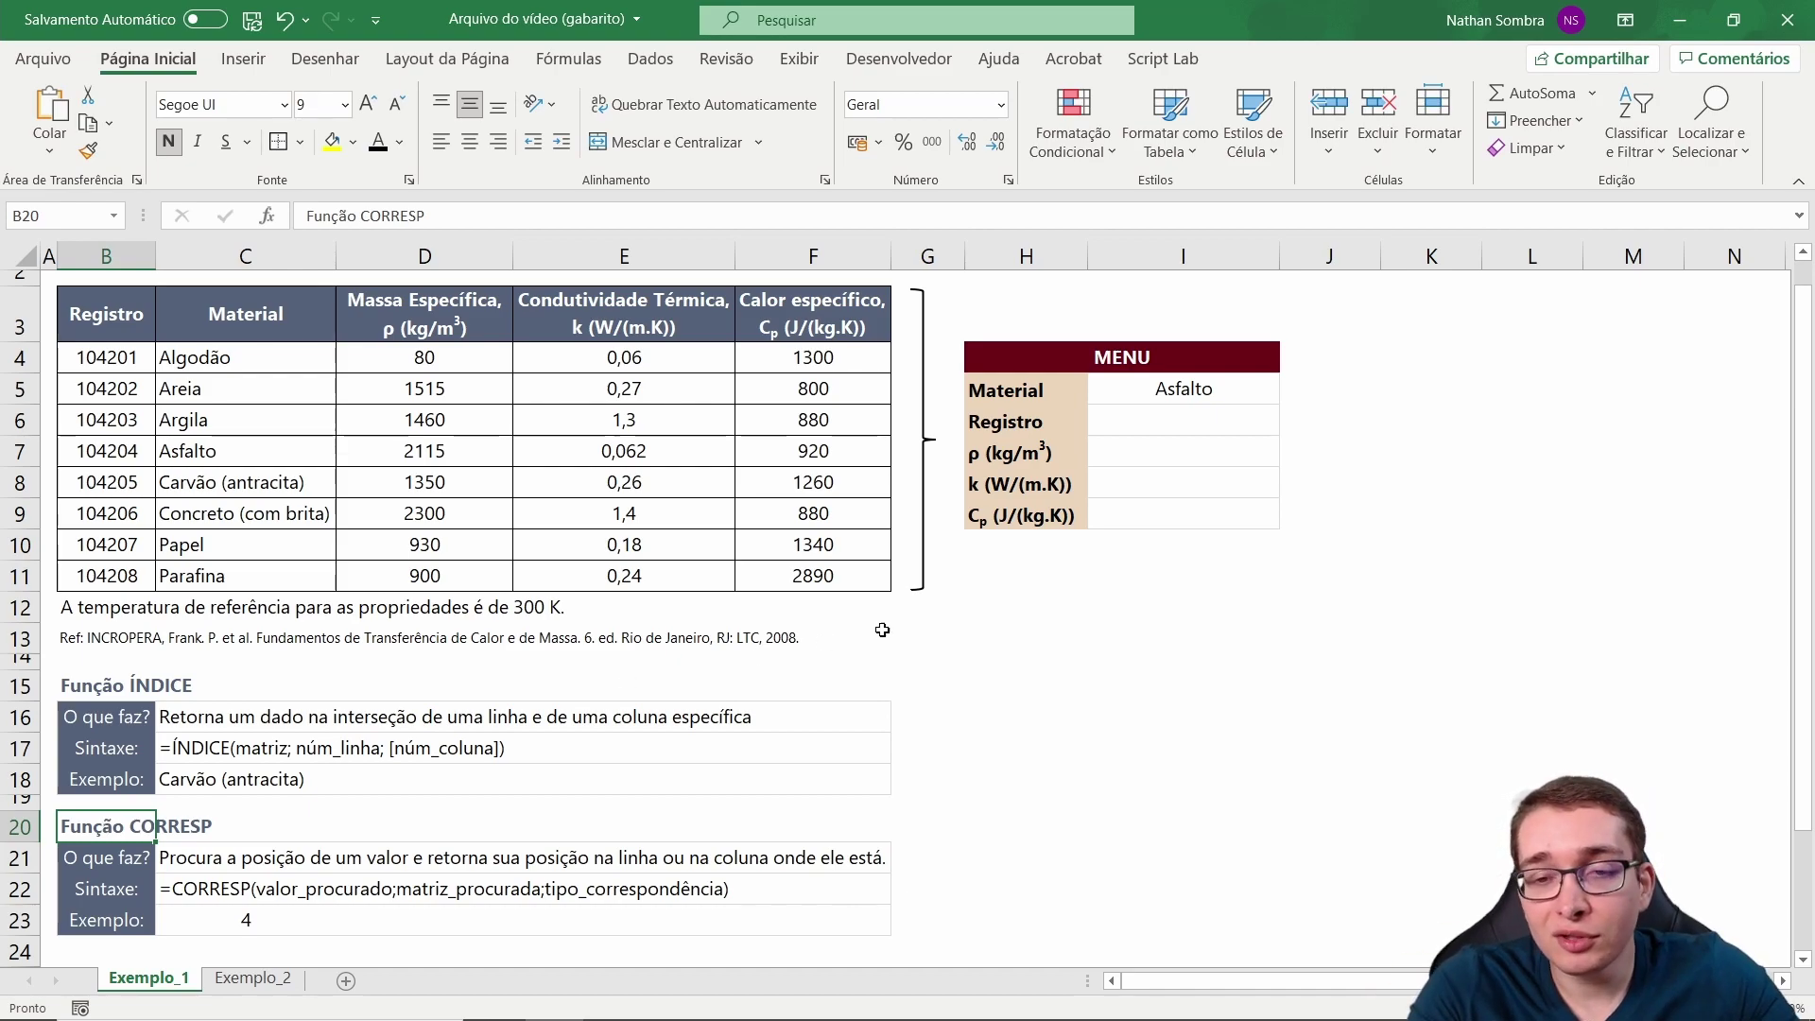
Enter =ÍNDICE(B4:B11;4) in the MENU's Registro cell I6 and compare it with the Asfalto row of the table.
left_click(1217, 420)
type("=")
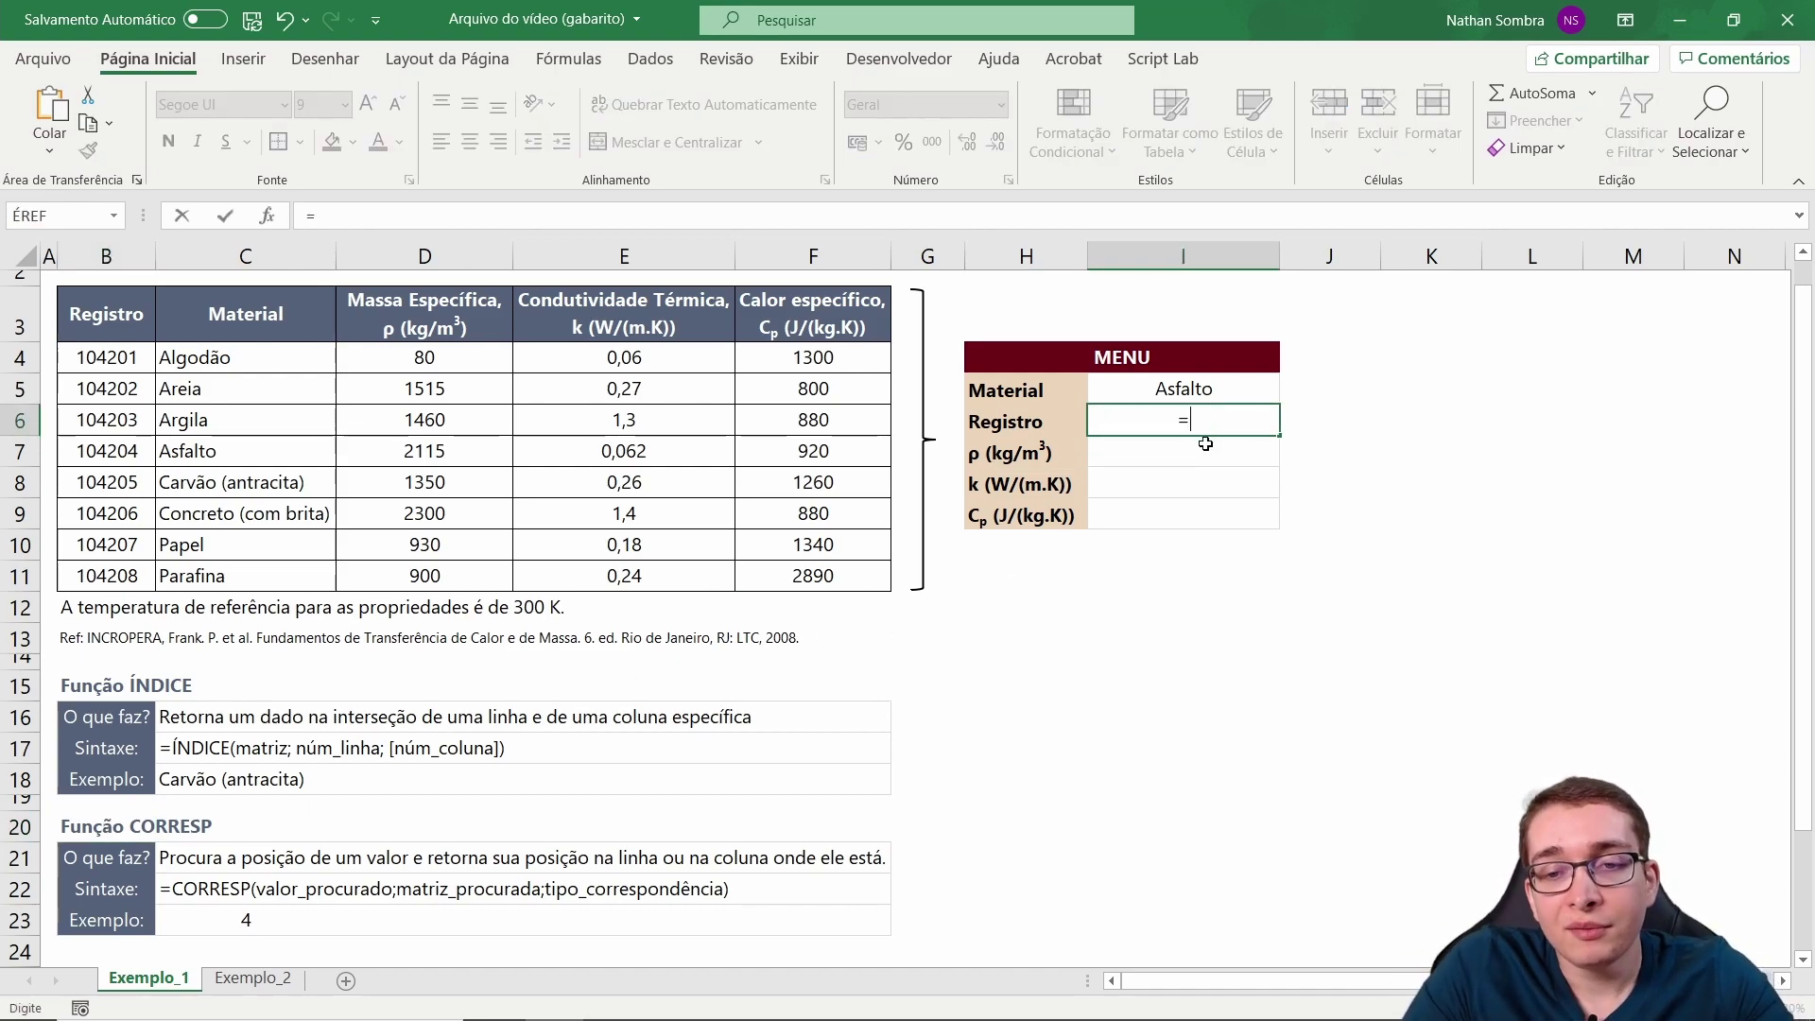
type("ÍNDICE(")
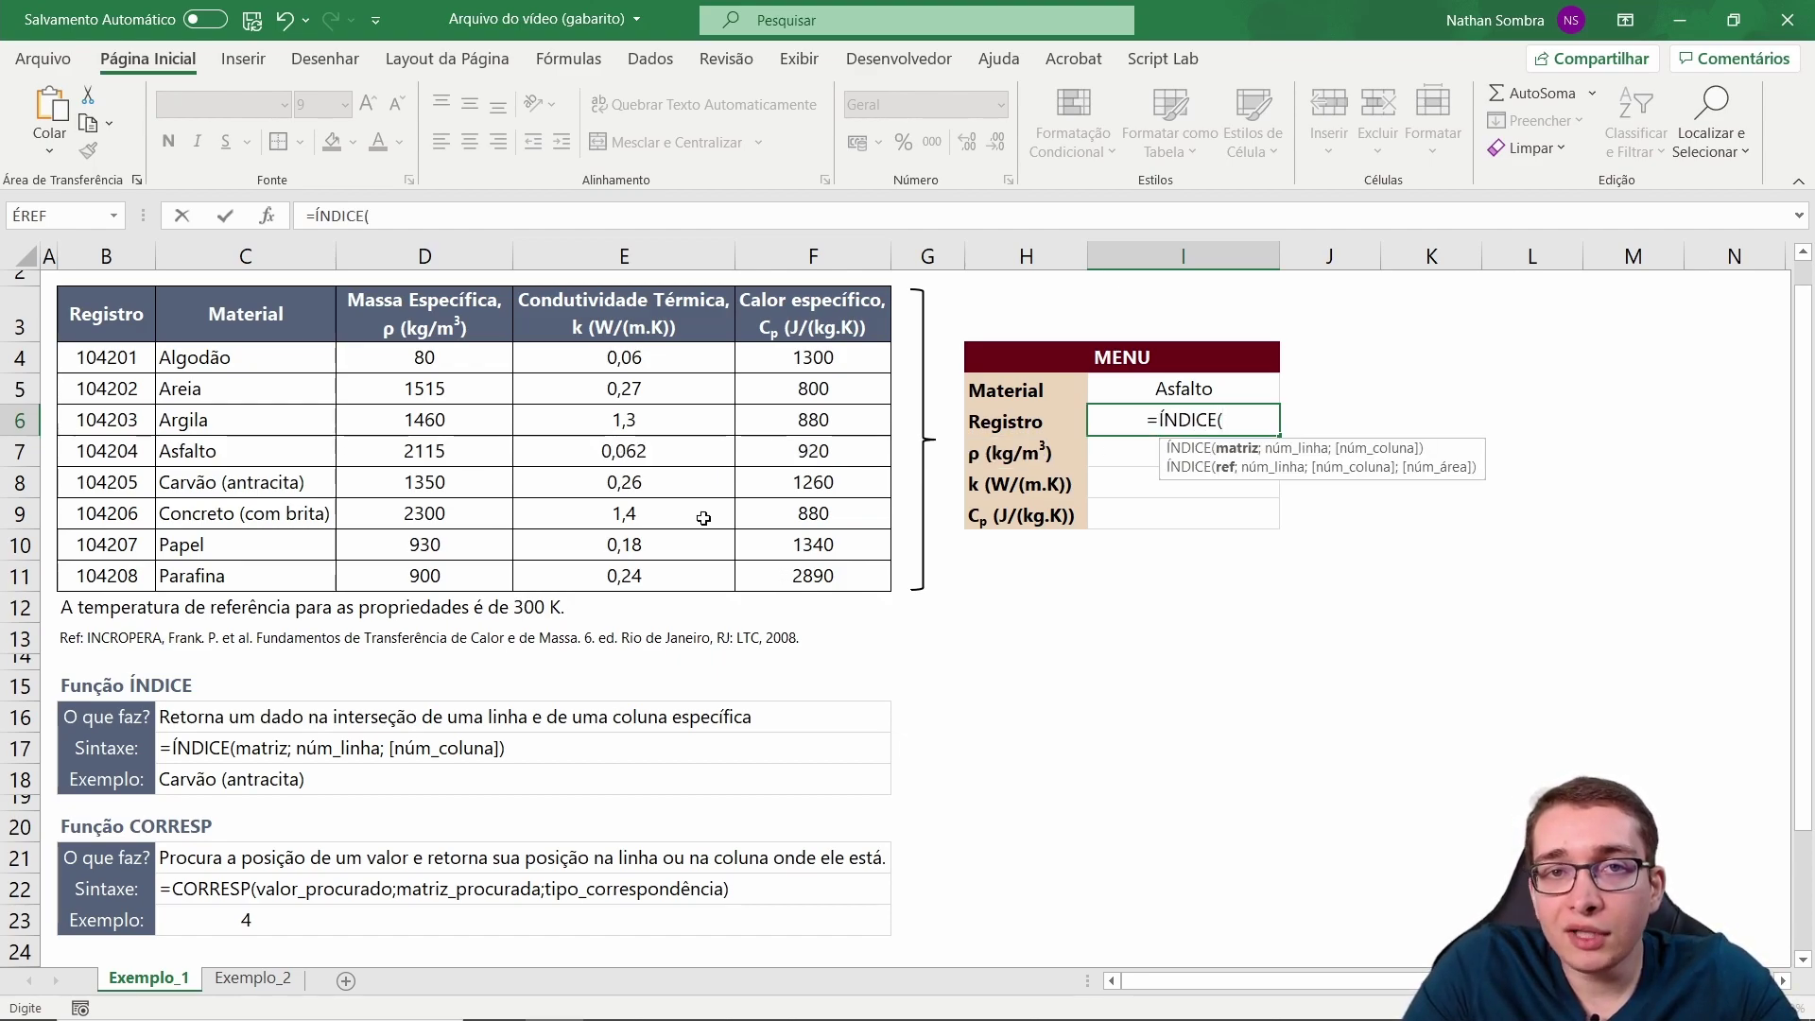
left_click_drag(132, 357, 131, 564)
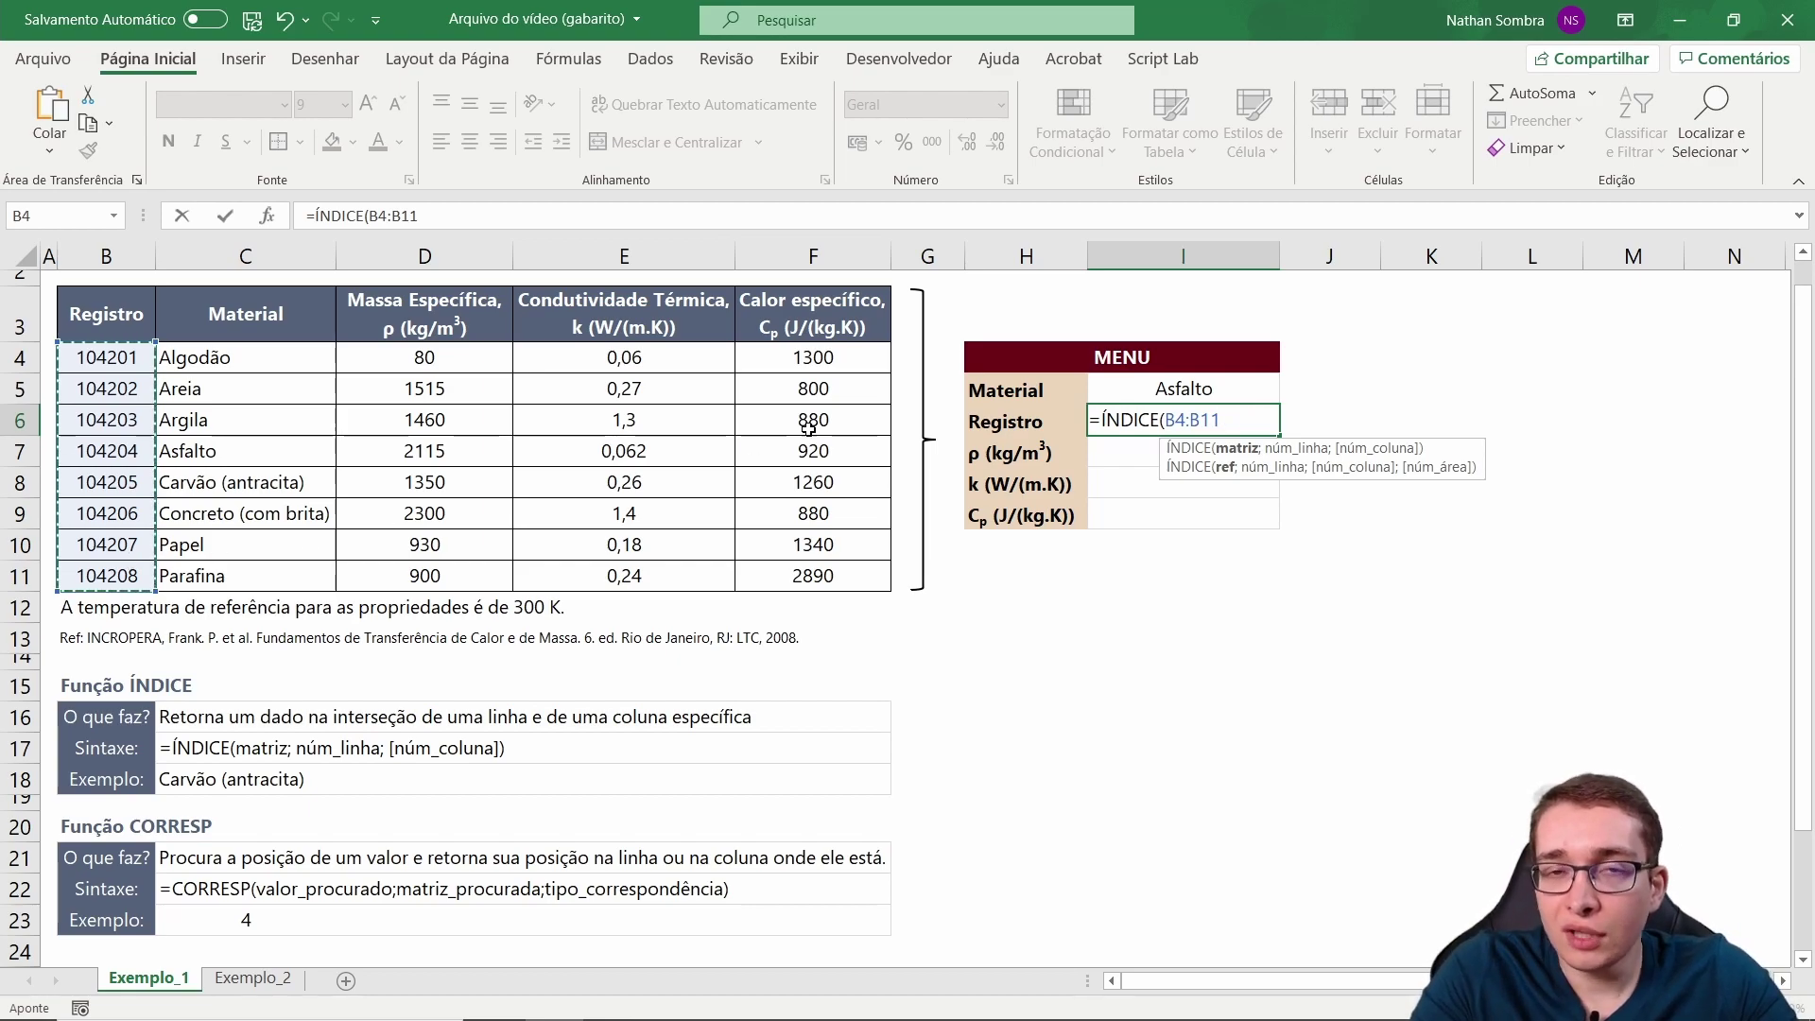
type(";4")
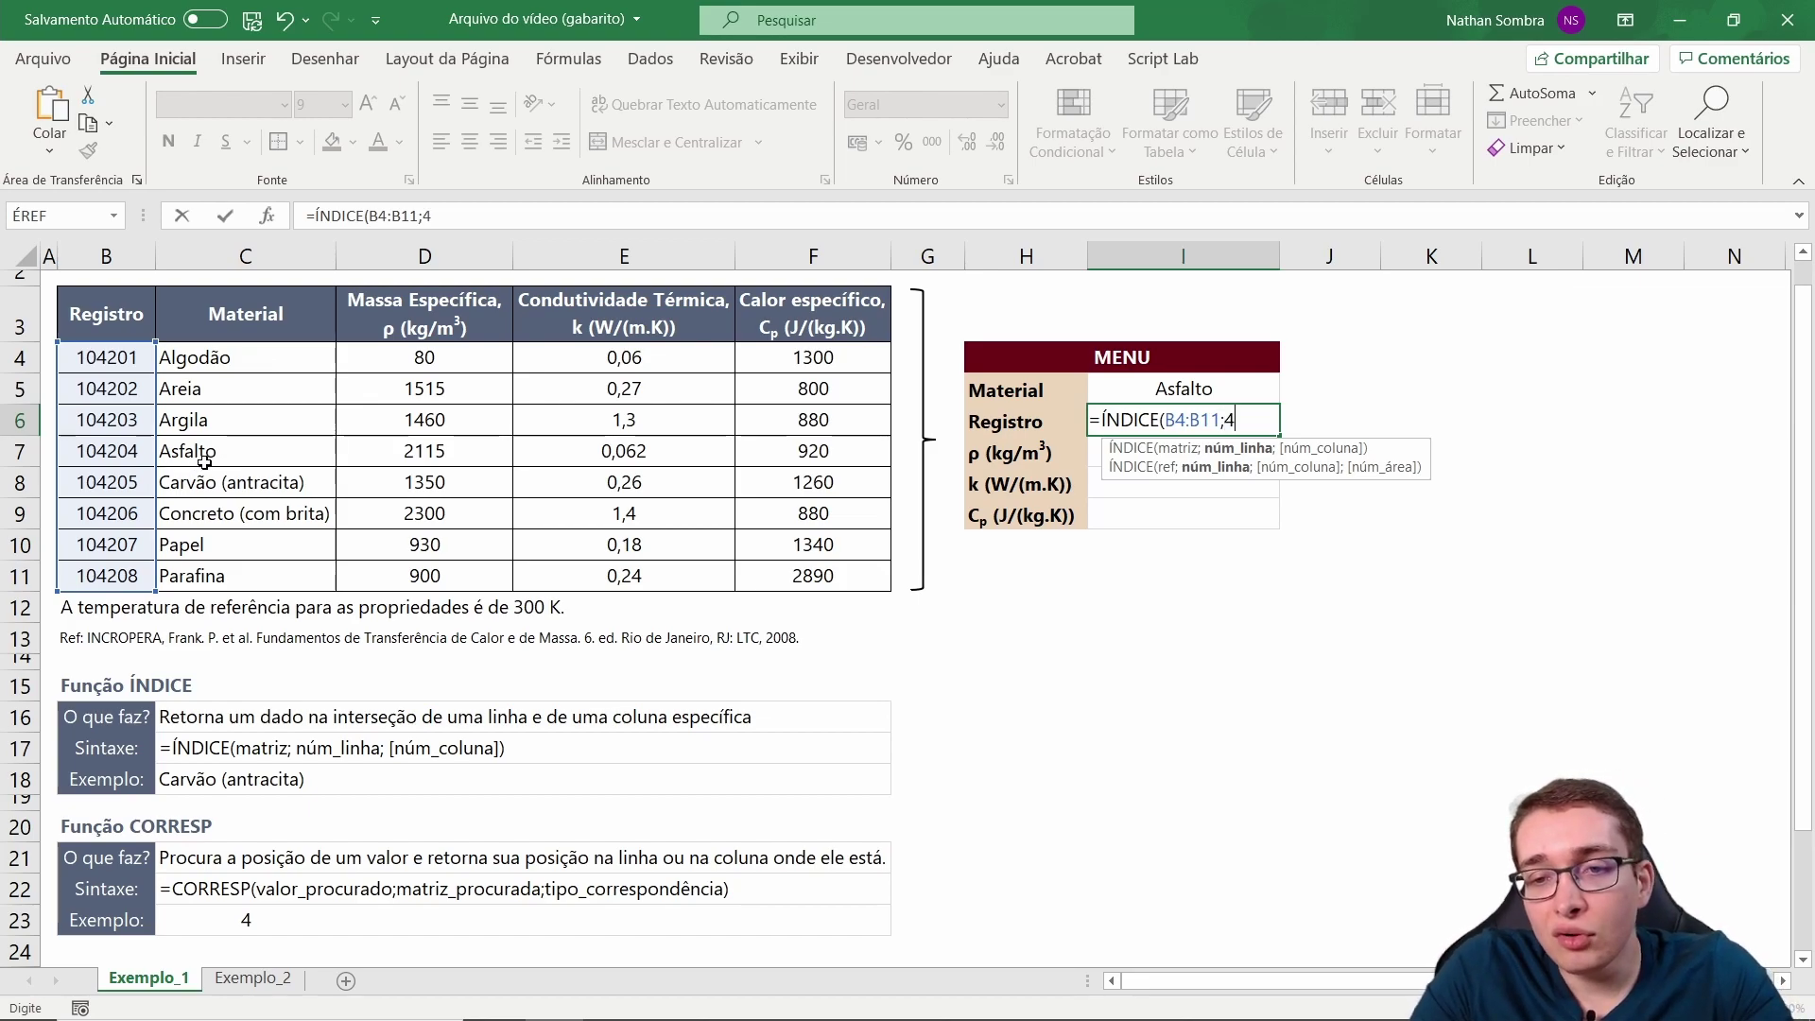
type(")")
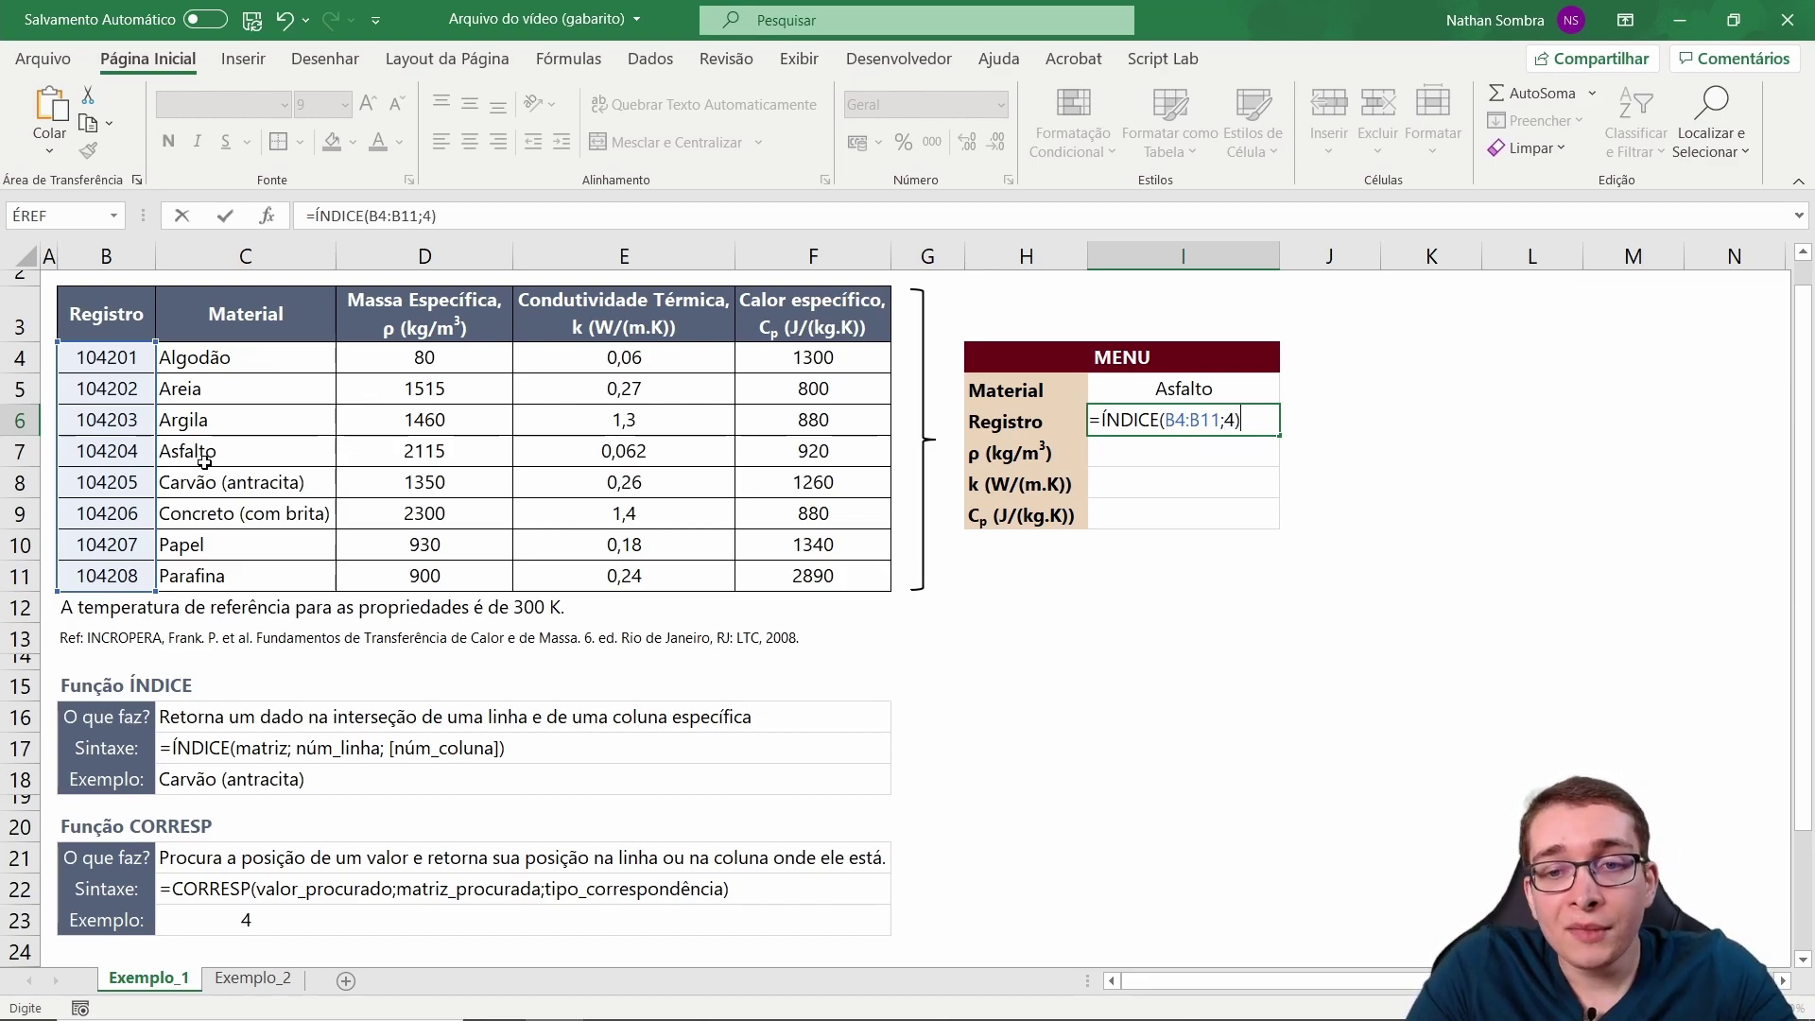
key("Return")
key("Up")
left_click_drag(87, 457, 198, 451)
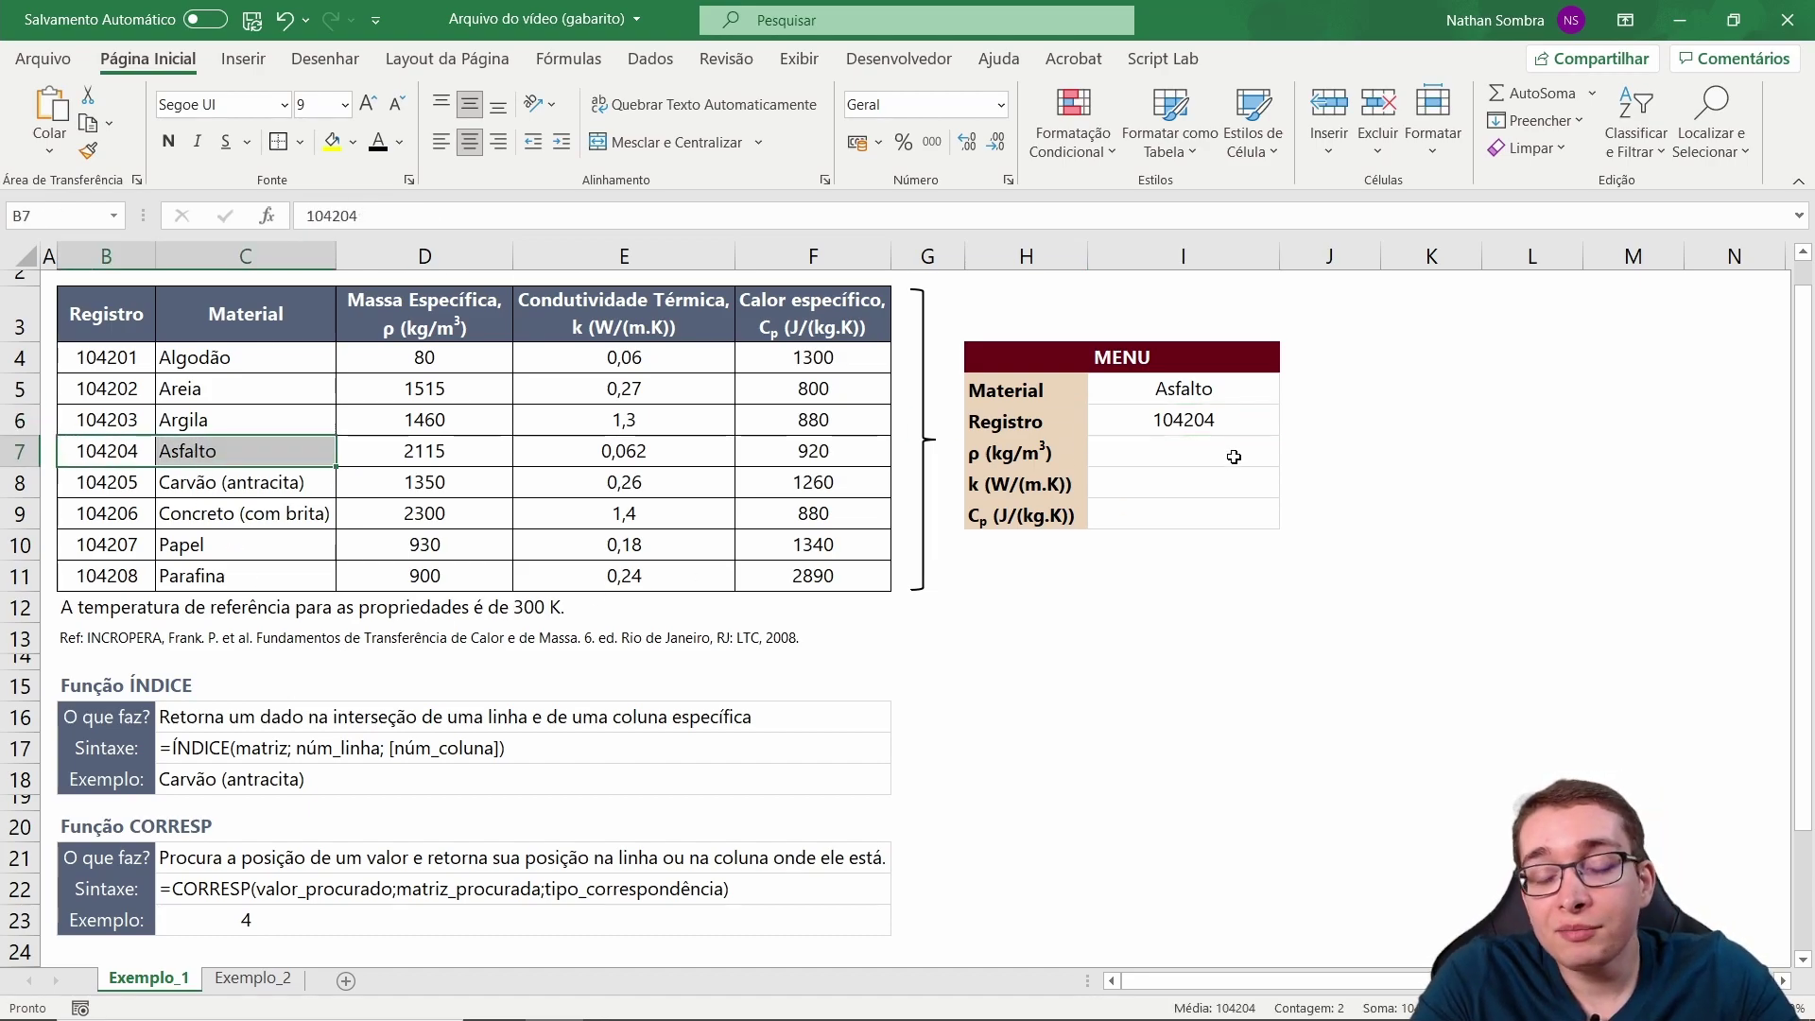
Change the MENU material in I5 to Algodão and inspect the fixed-row formula in the Registro cell.
left_click(1251, 387)
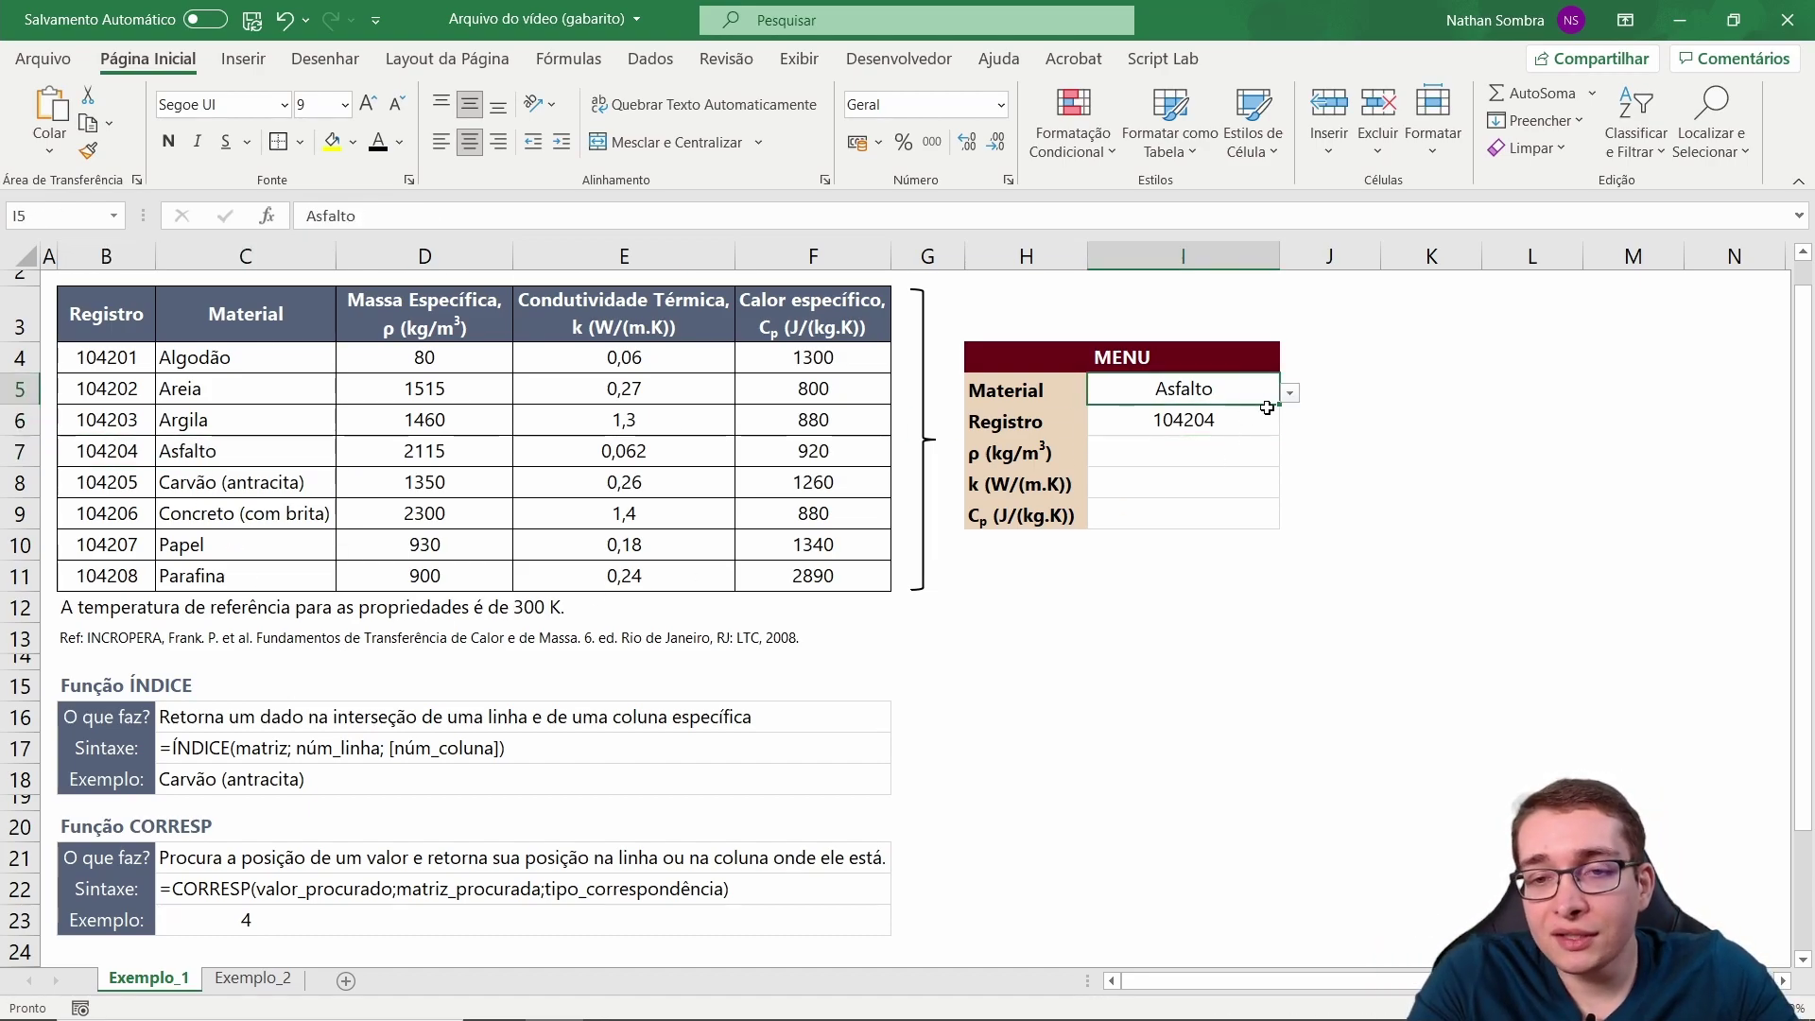
left_click(1290, 392)
left_click(1245, 416)
left_click(1244, 424)
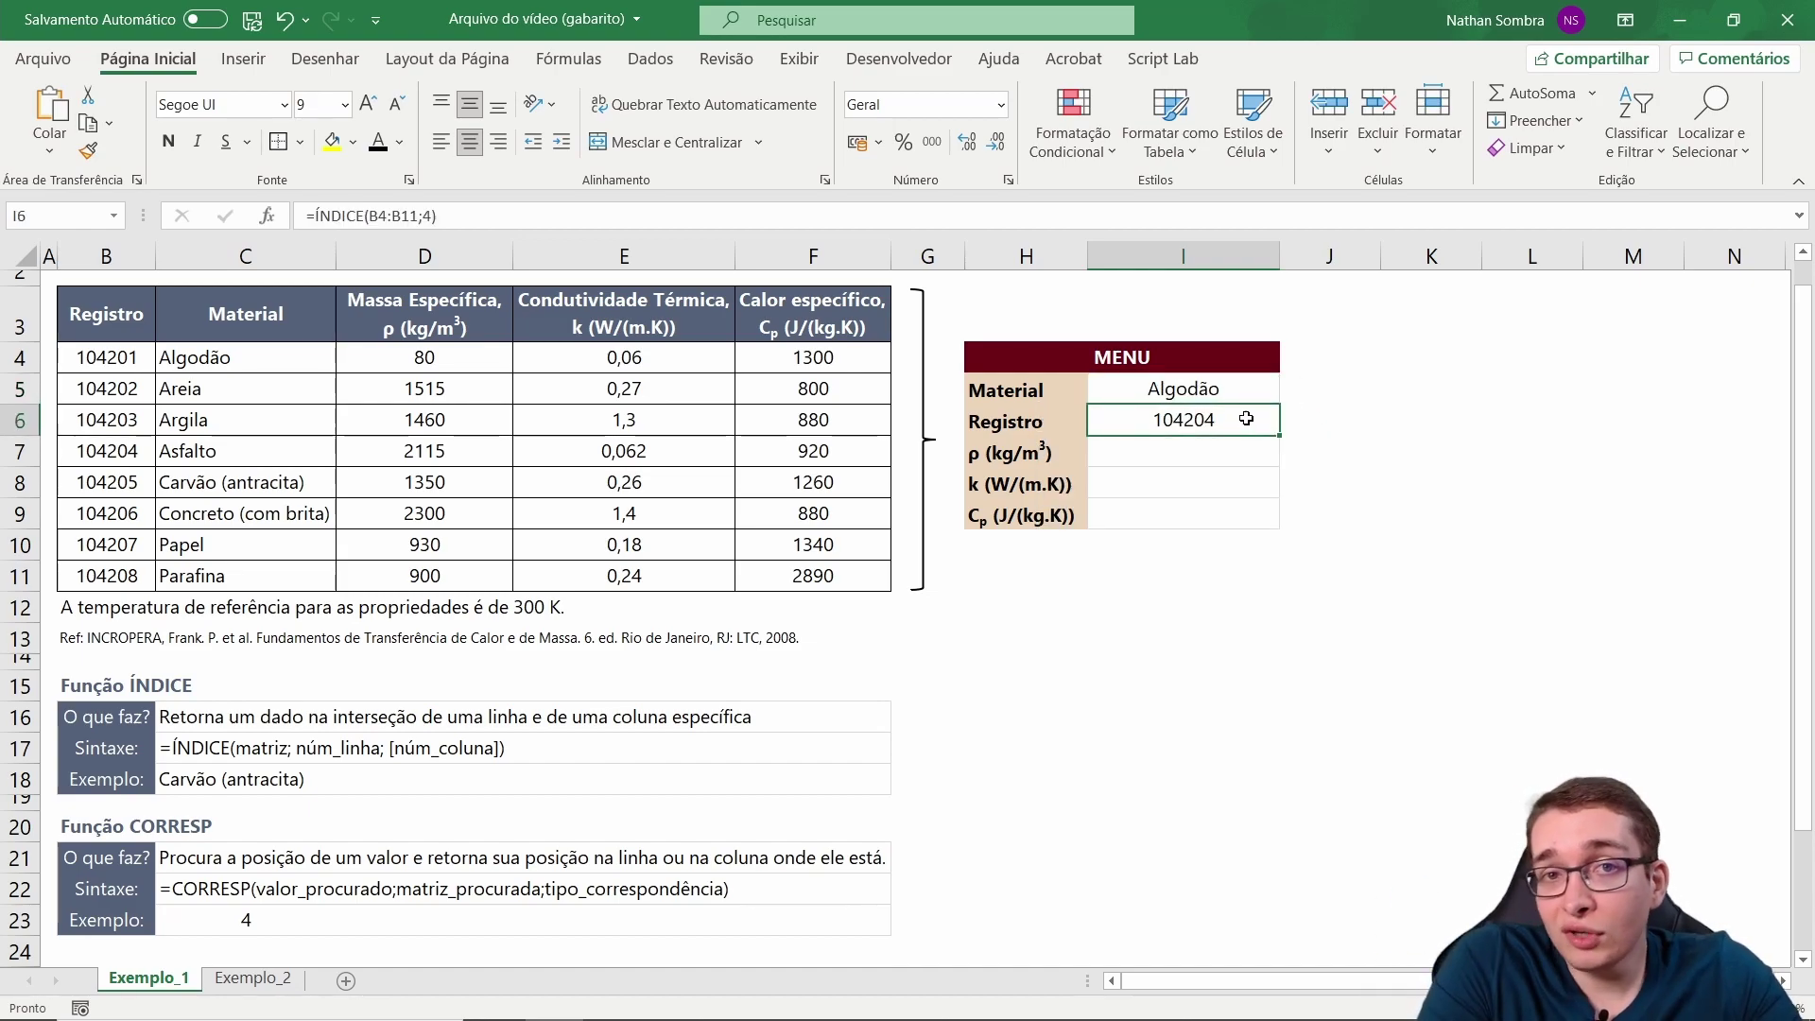
Replace the row number 4 in the I6 formula with CORRESP(I5;C4:C11;0) and check the result against the Algodão row.
double_click(429, 219)
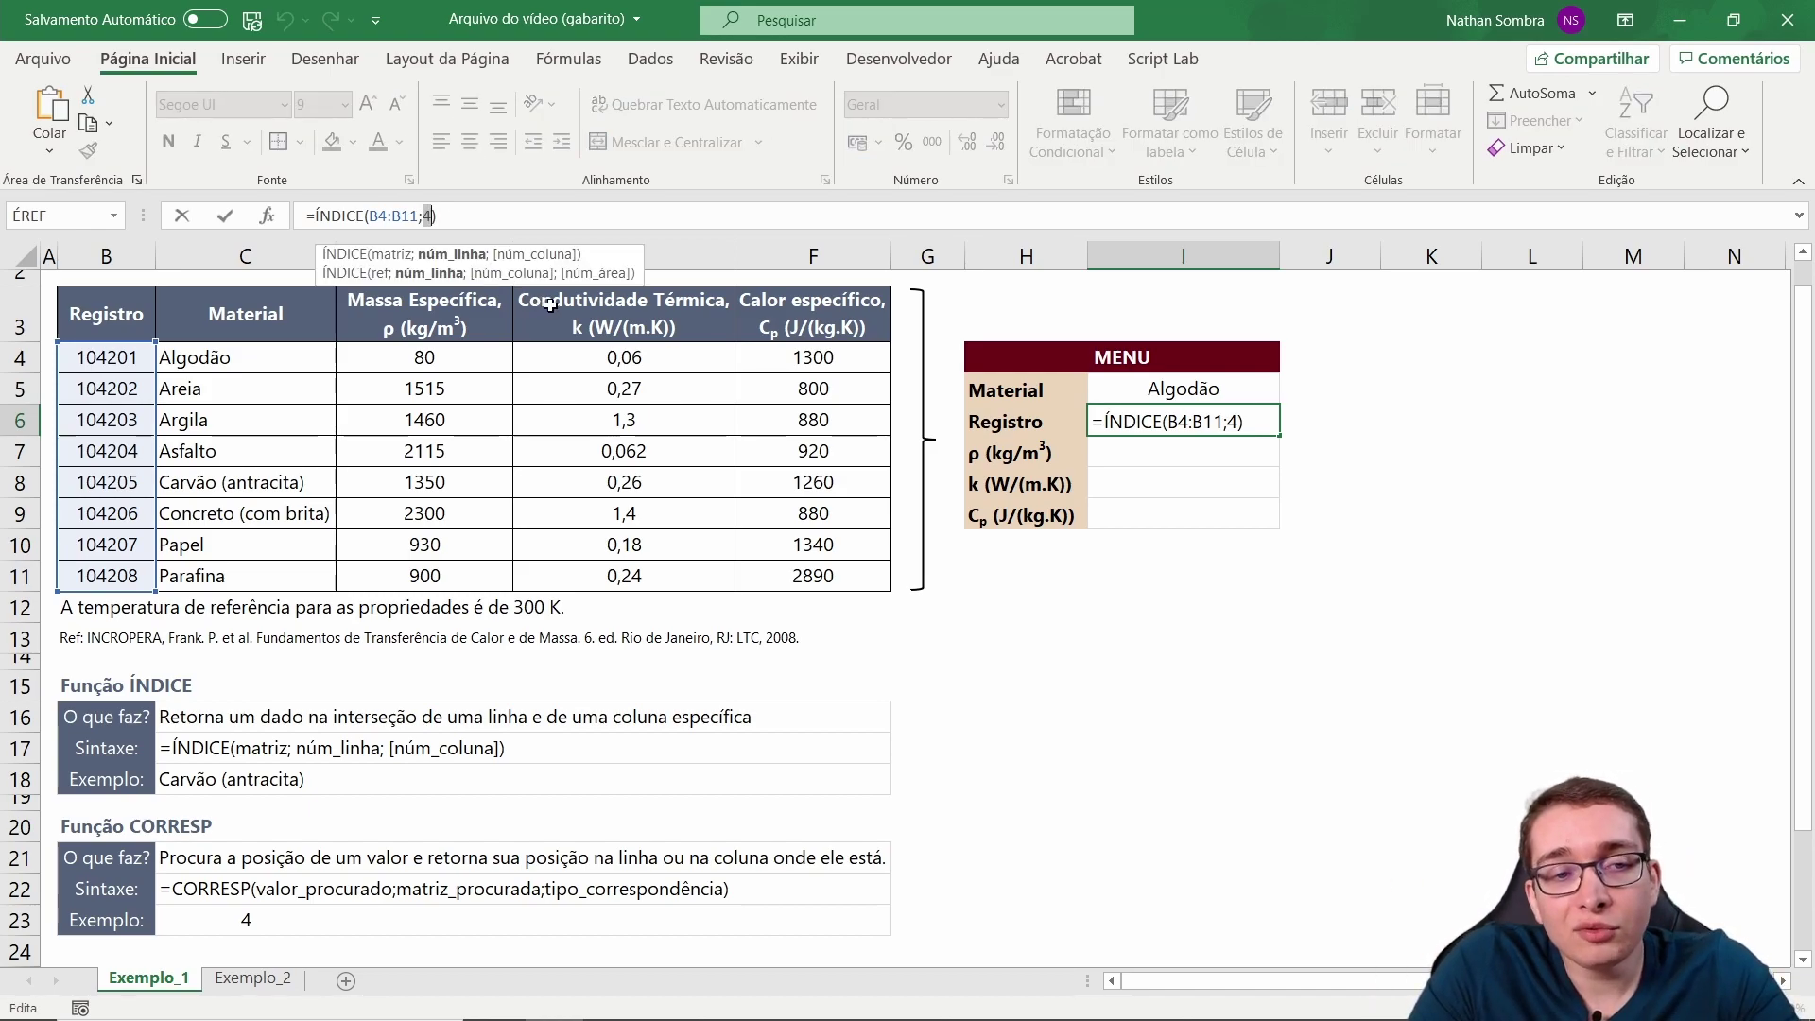
type("corresp(")
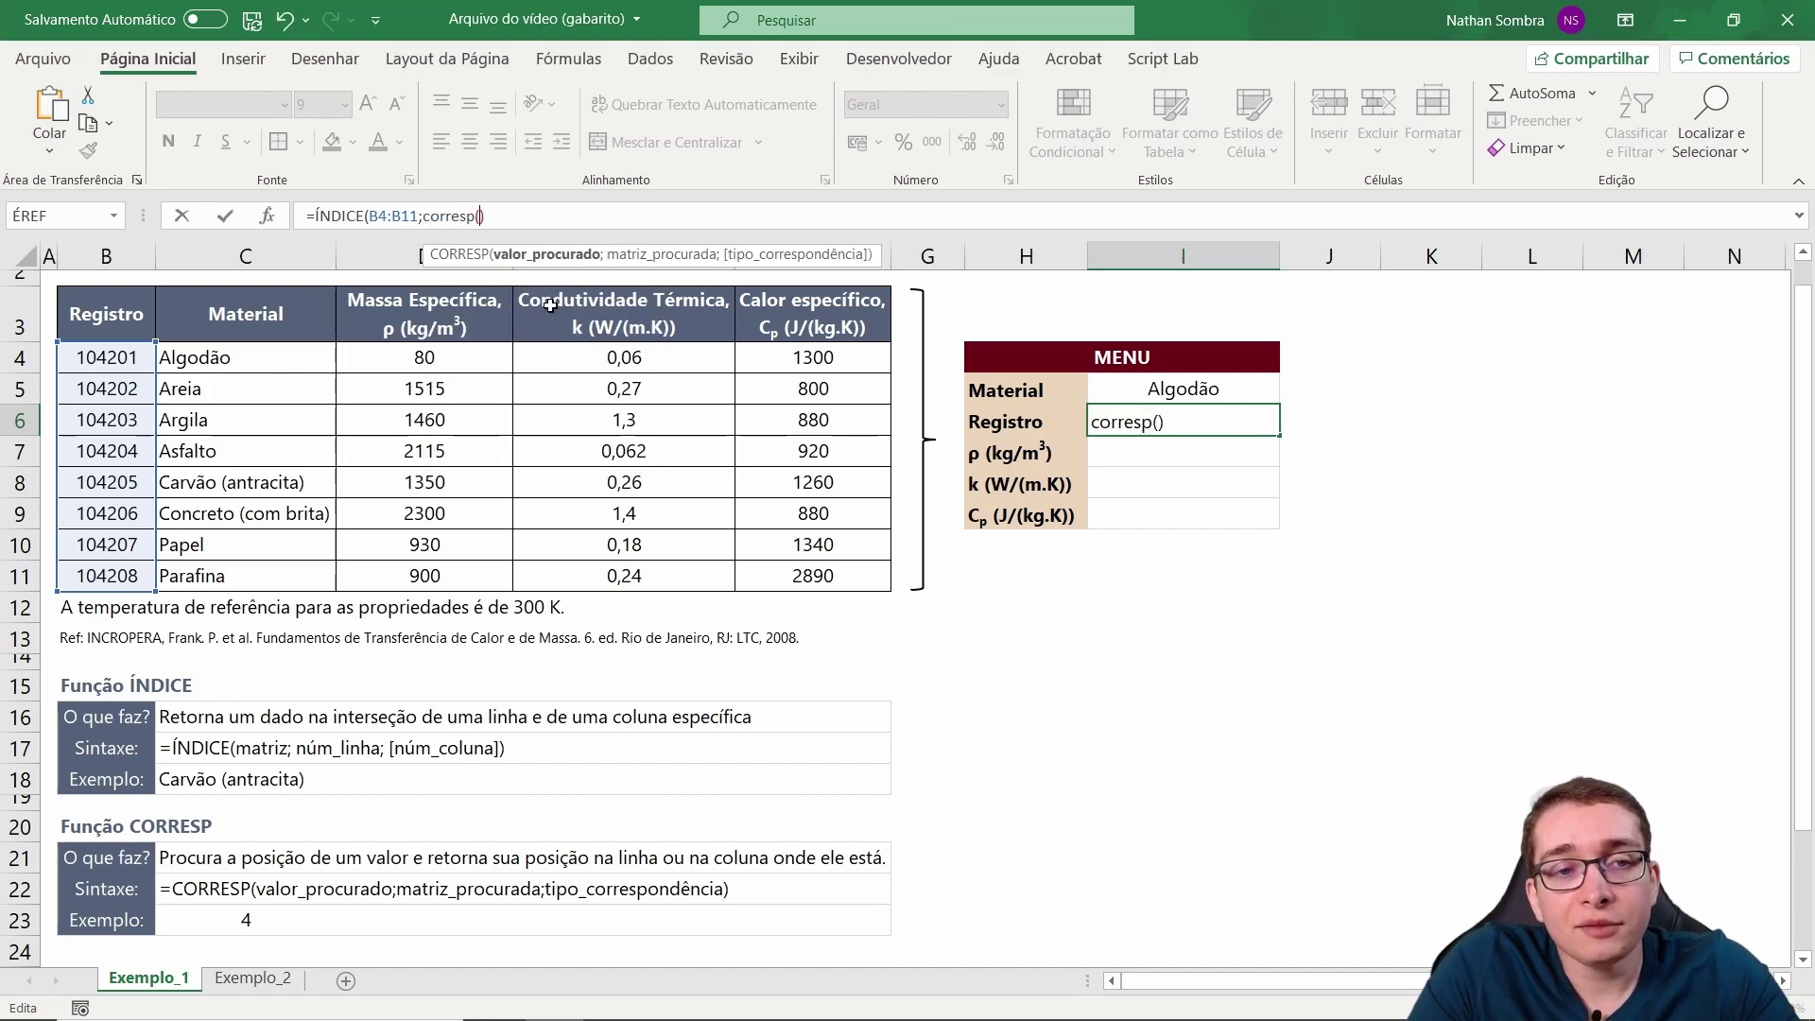
type(")")
key("Left")
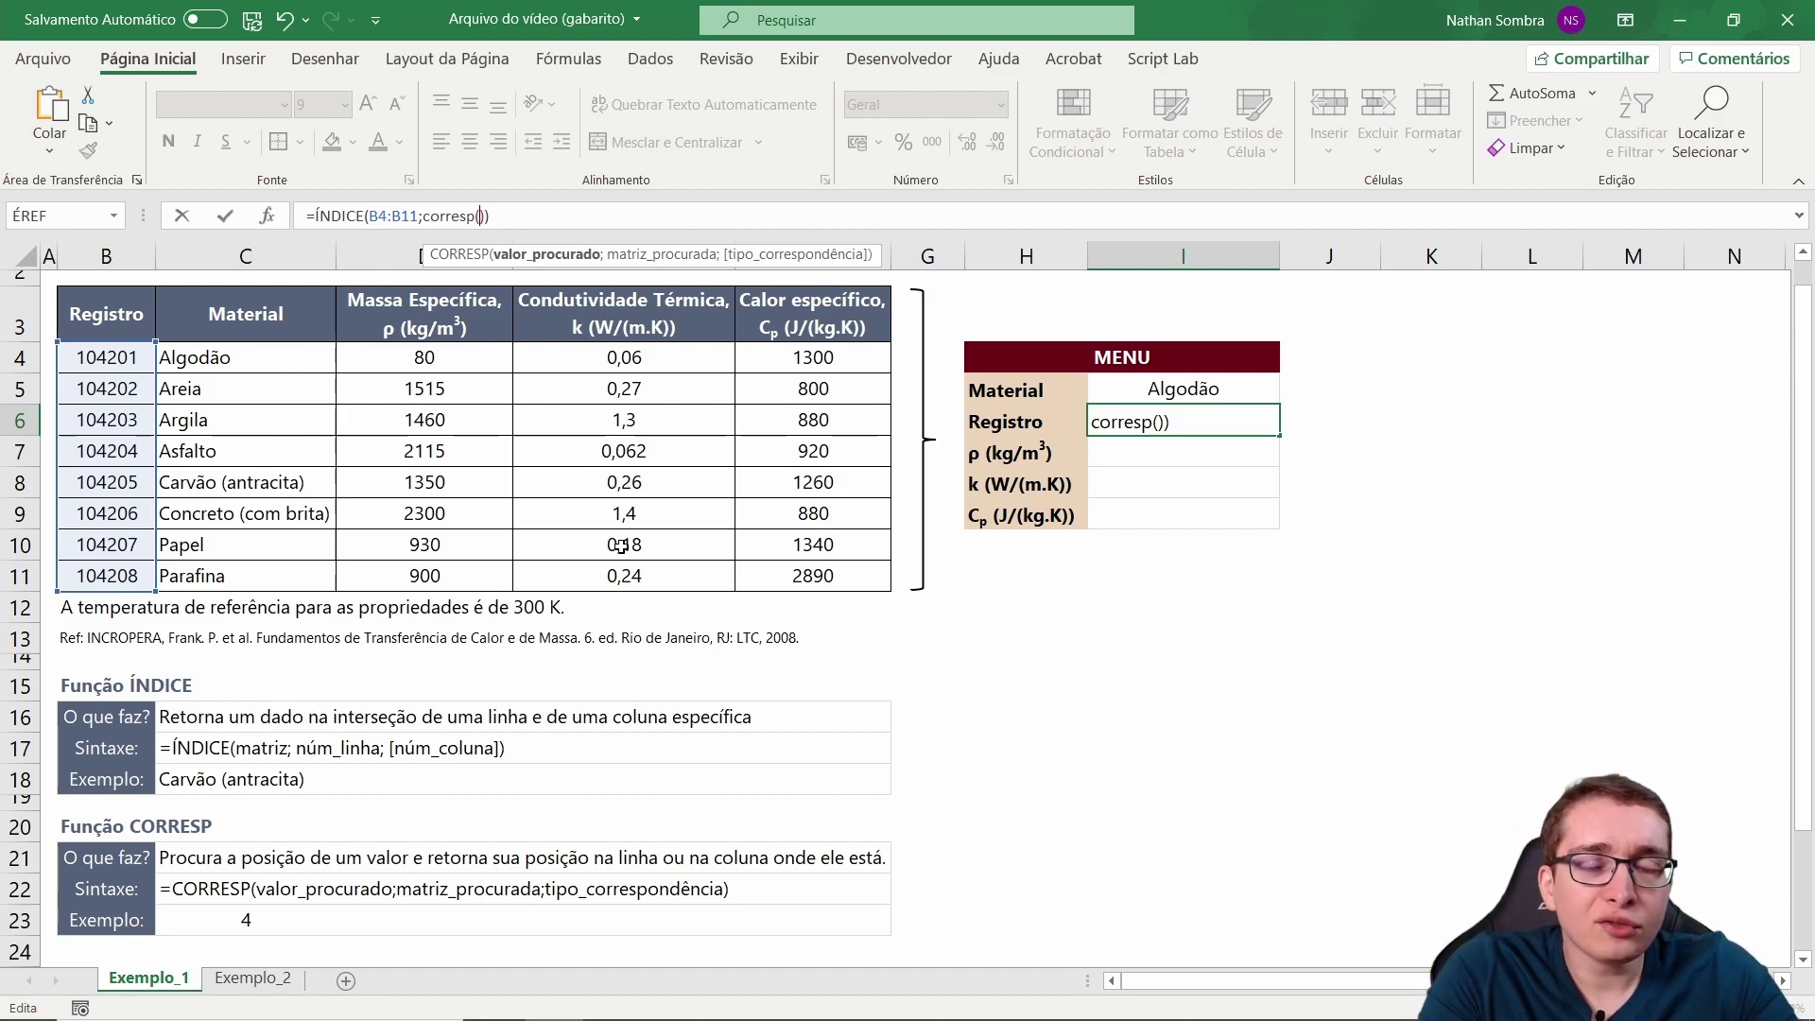
left_click(1160, 387)
type(";")
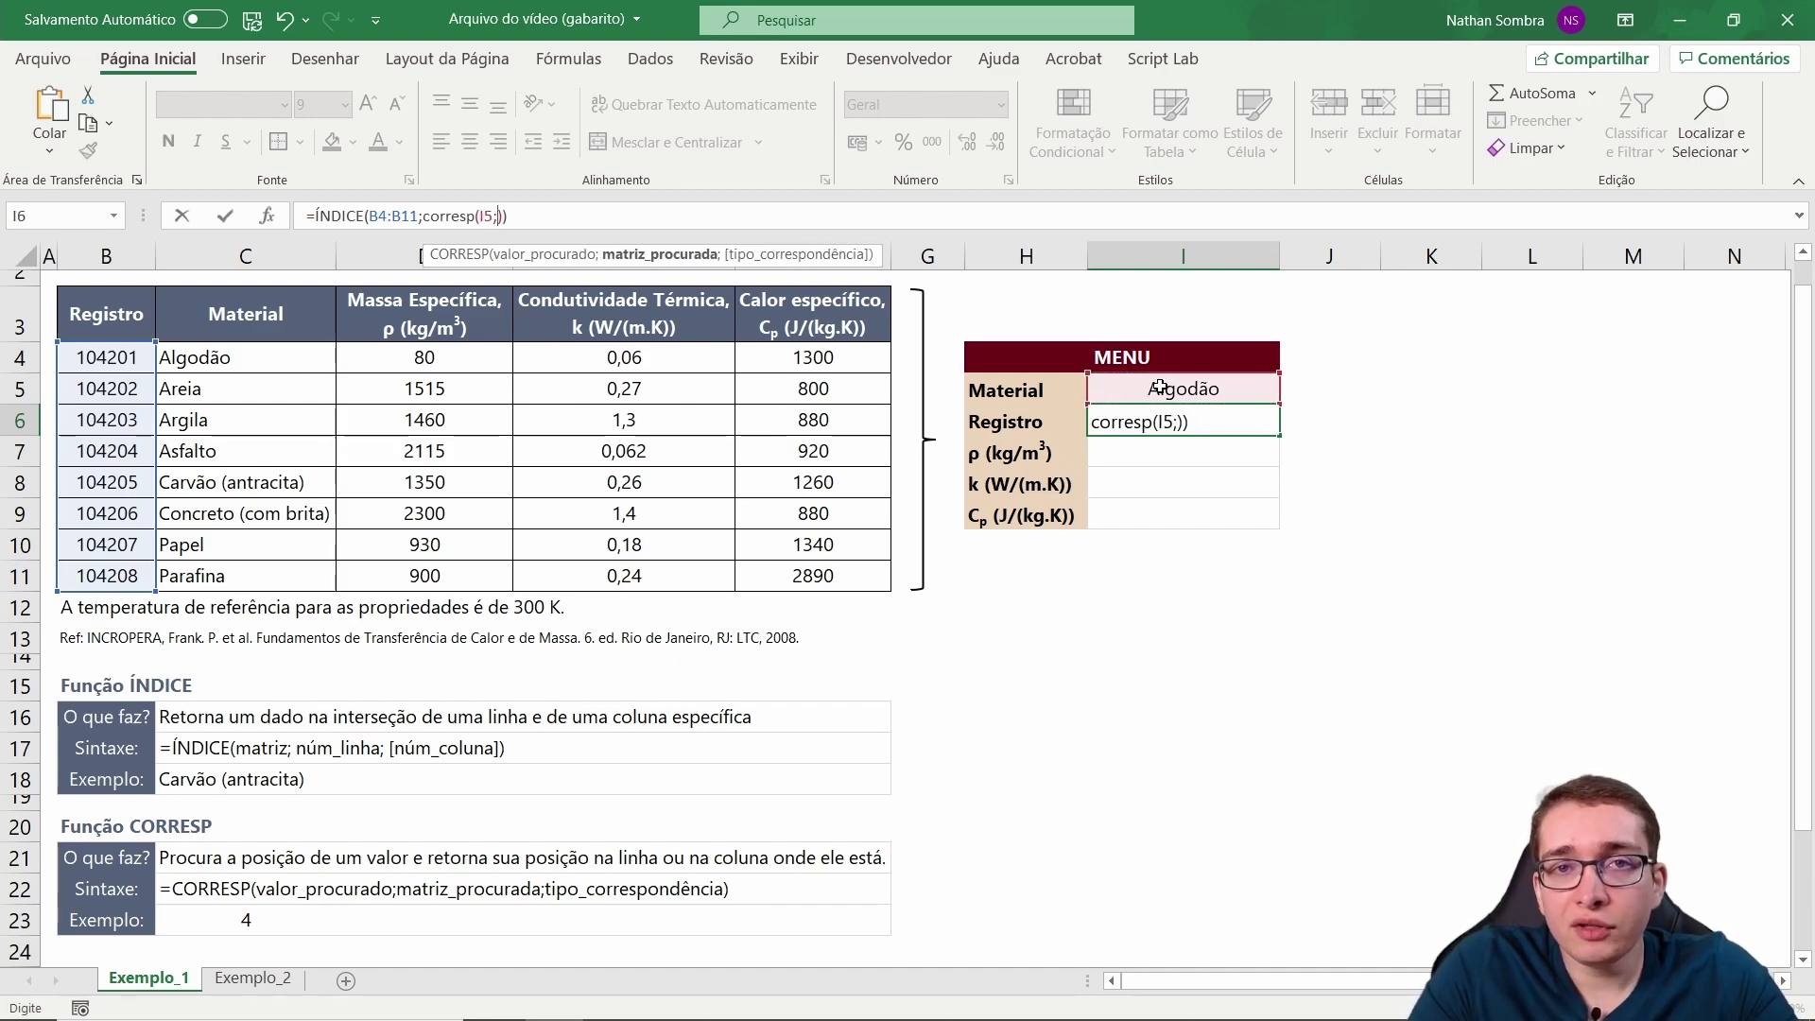
left_click_drag(270, 359, 285, 568)
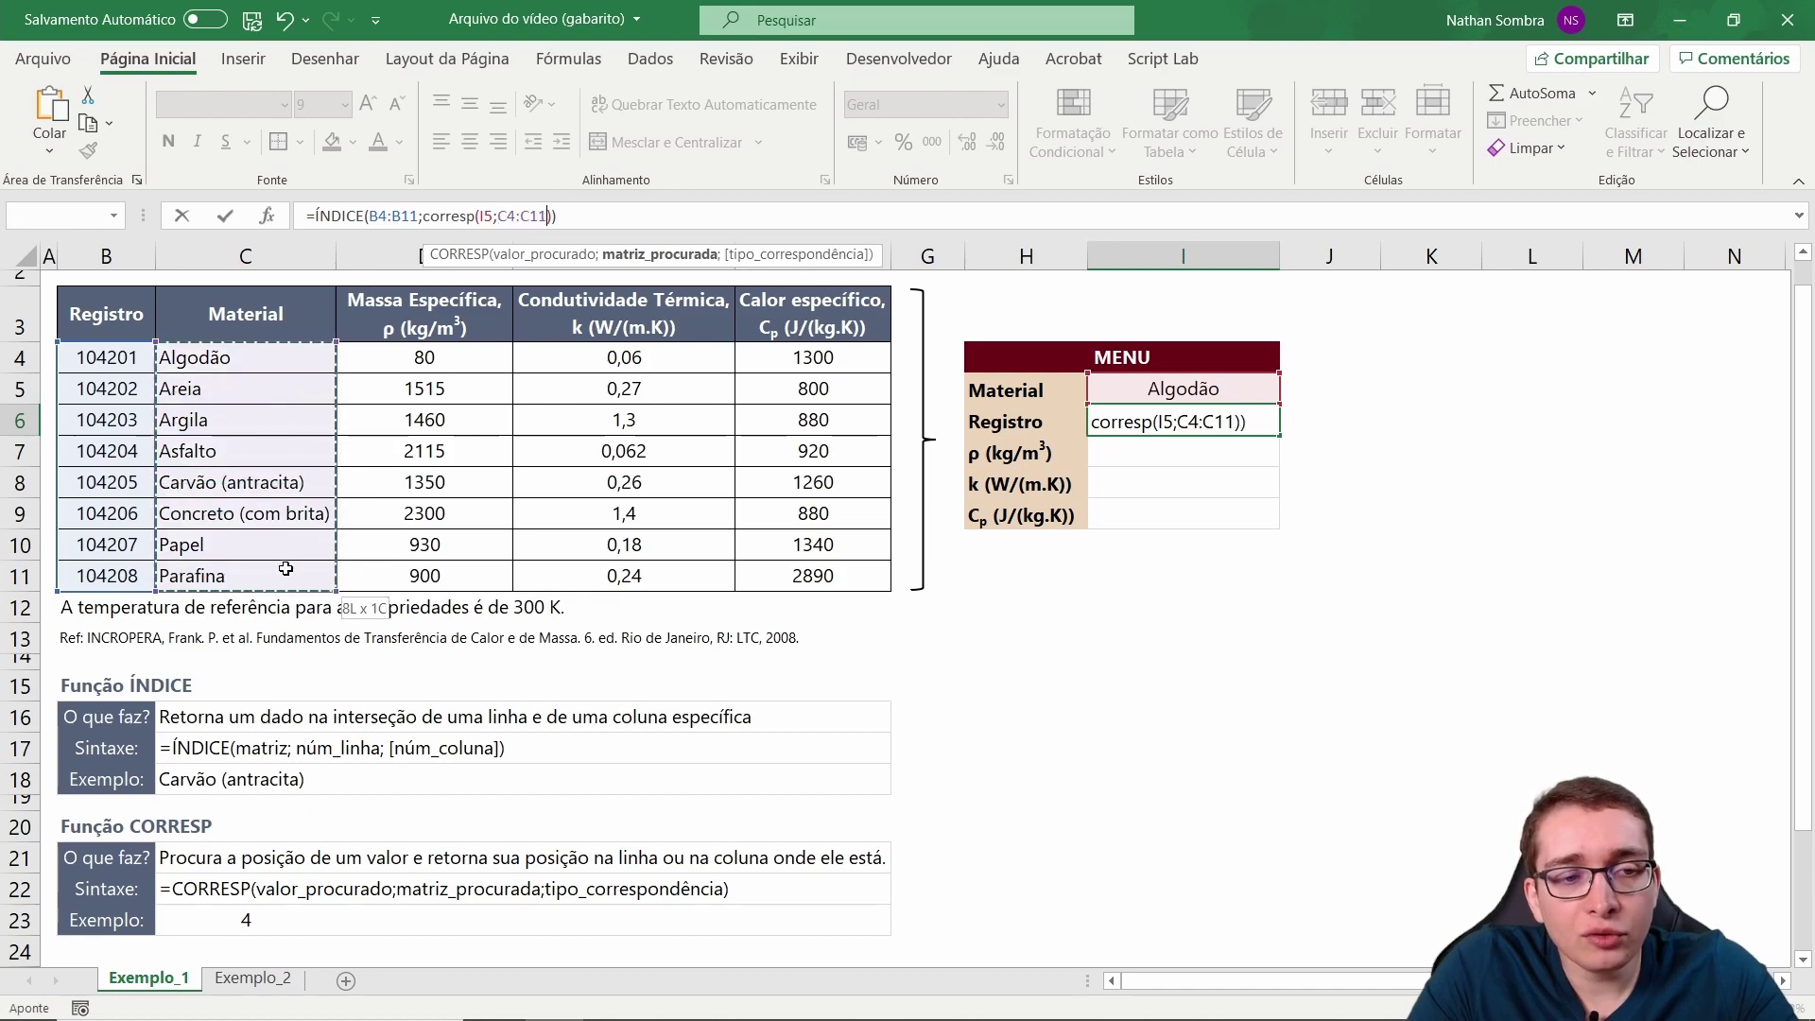
type(";0")
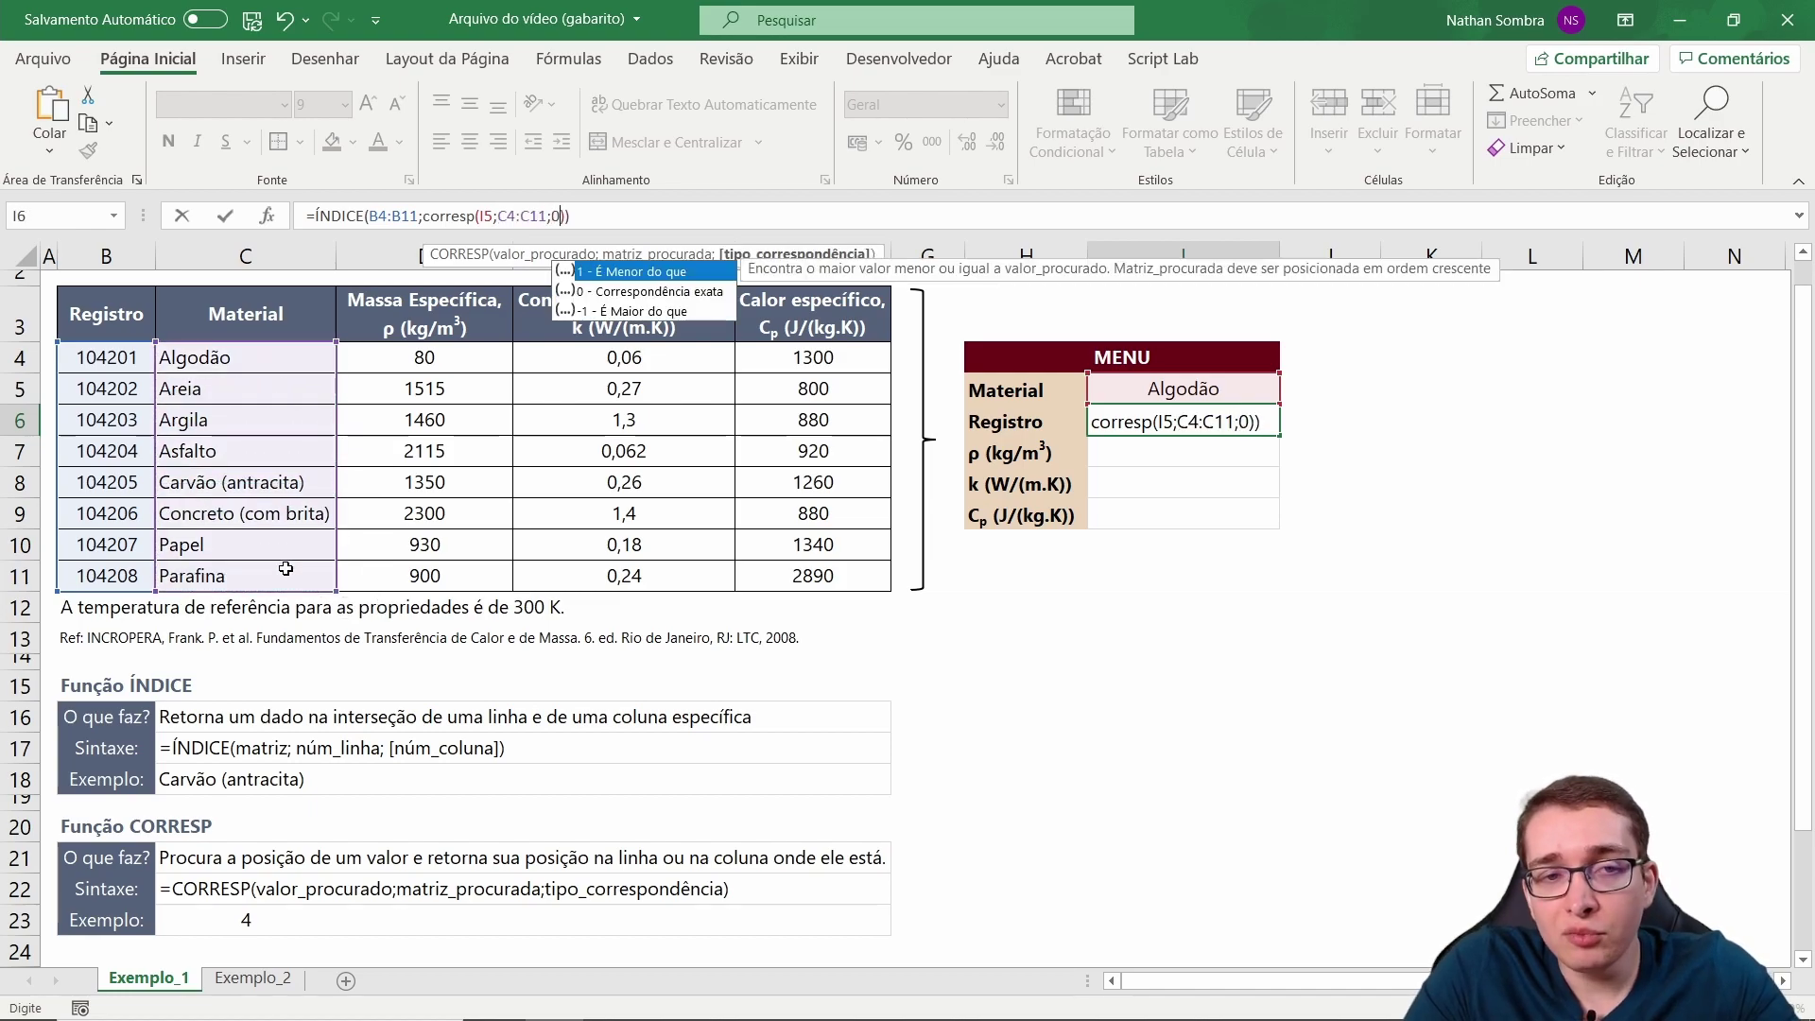
key("Return")
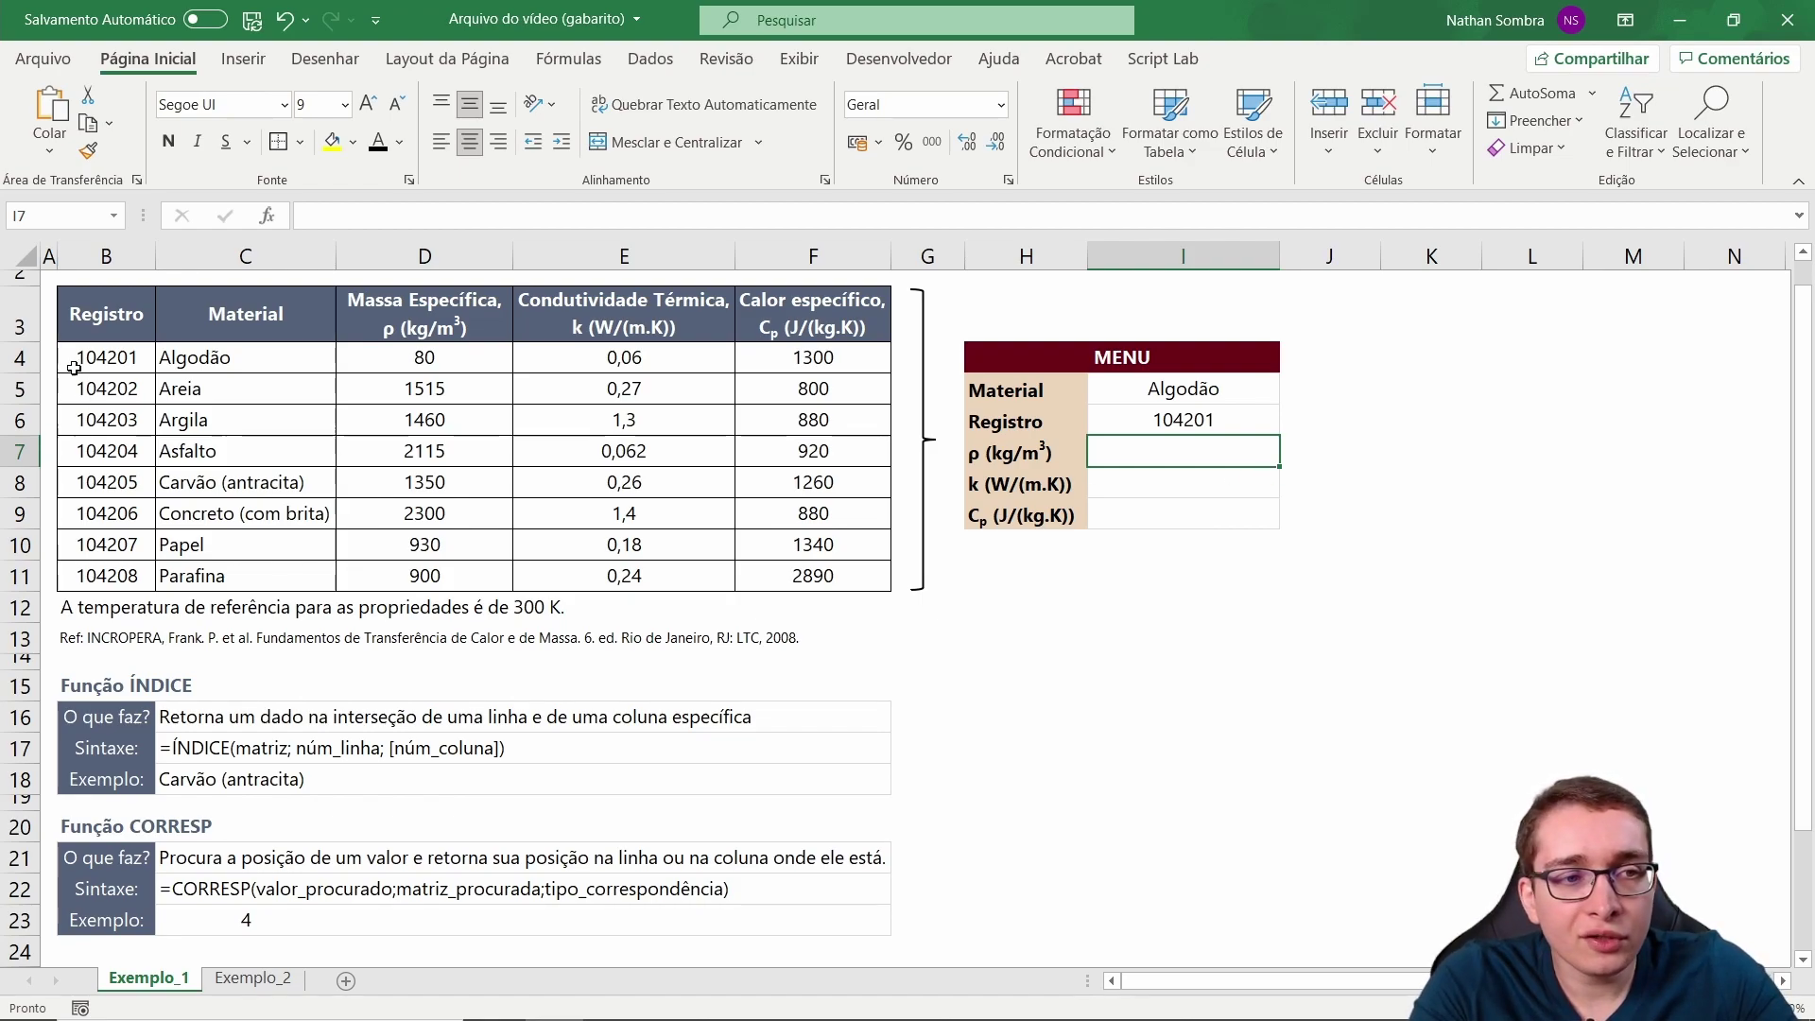
left_click_drag(93, 357, 261, 400)
Set the MENU material in I5 to Asfalto and compare the Registro result with the Asfalto row of the table.
left_click(1227, 389)
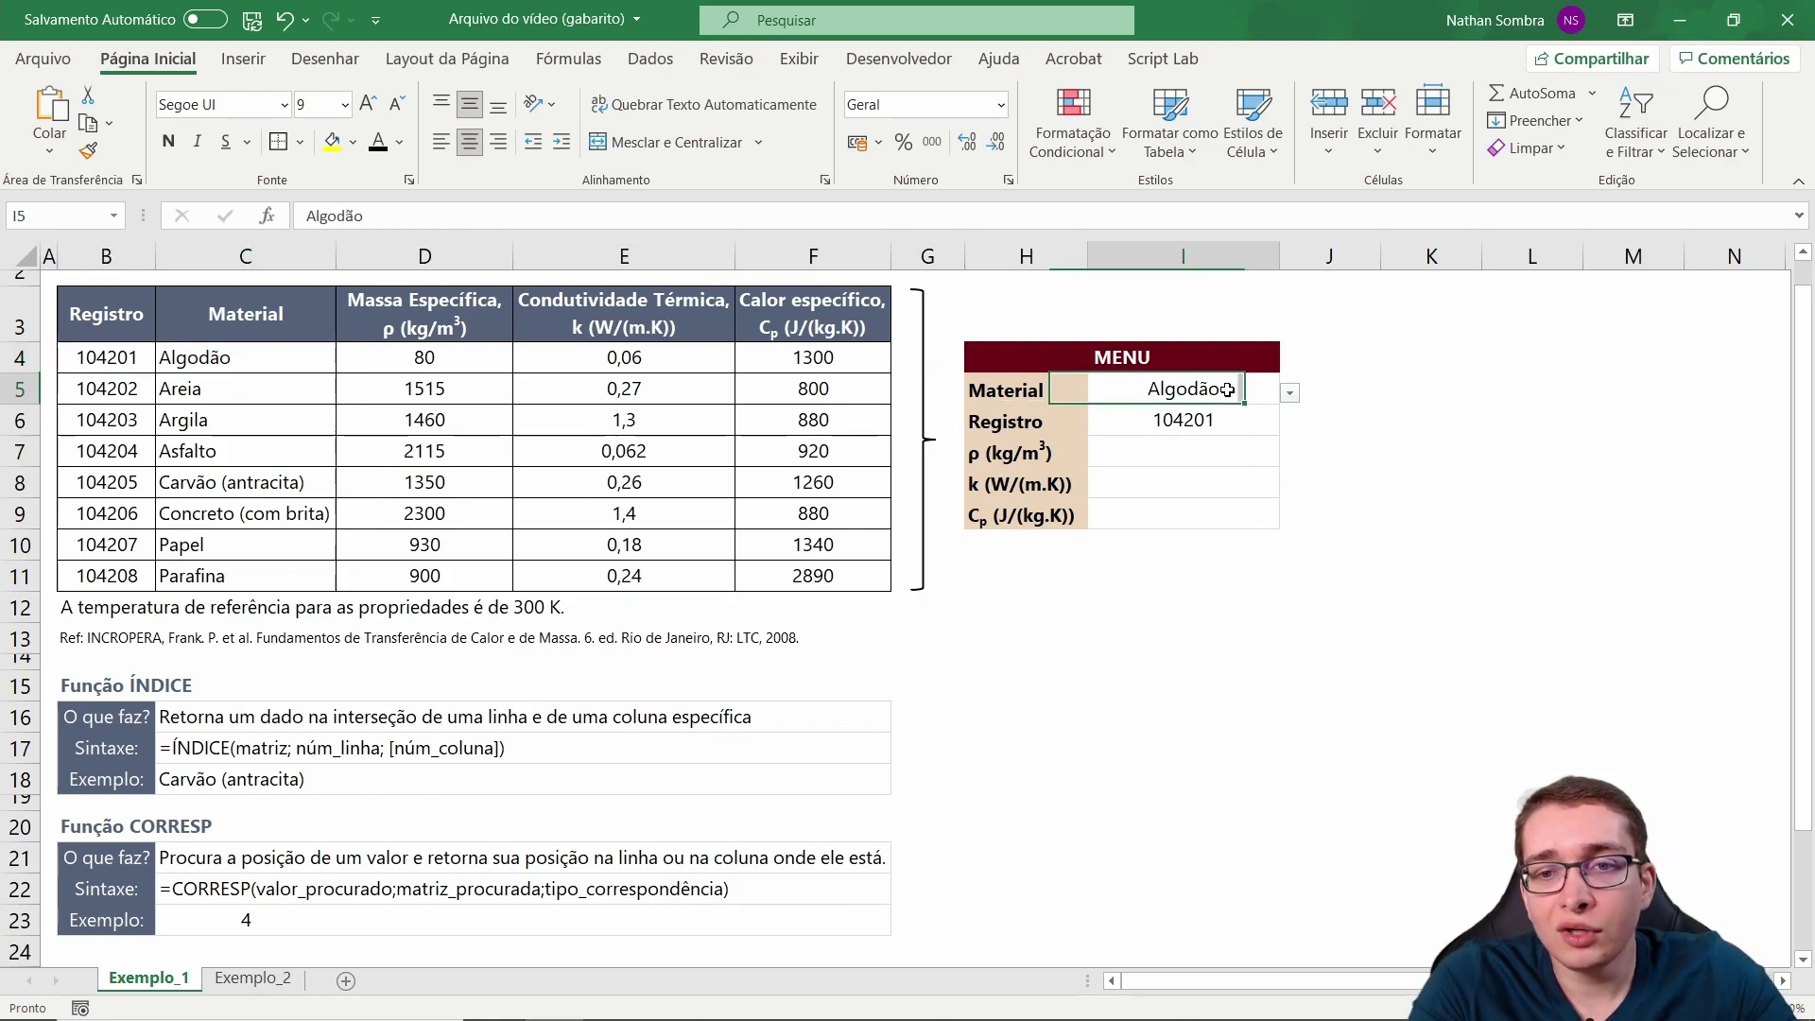
left_click(1290, 392)
left_click(1229, 478)
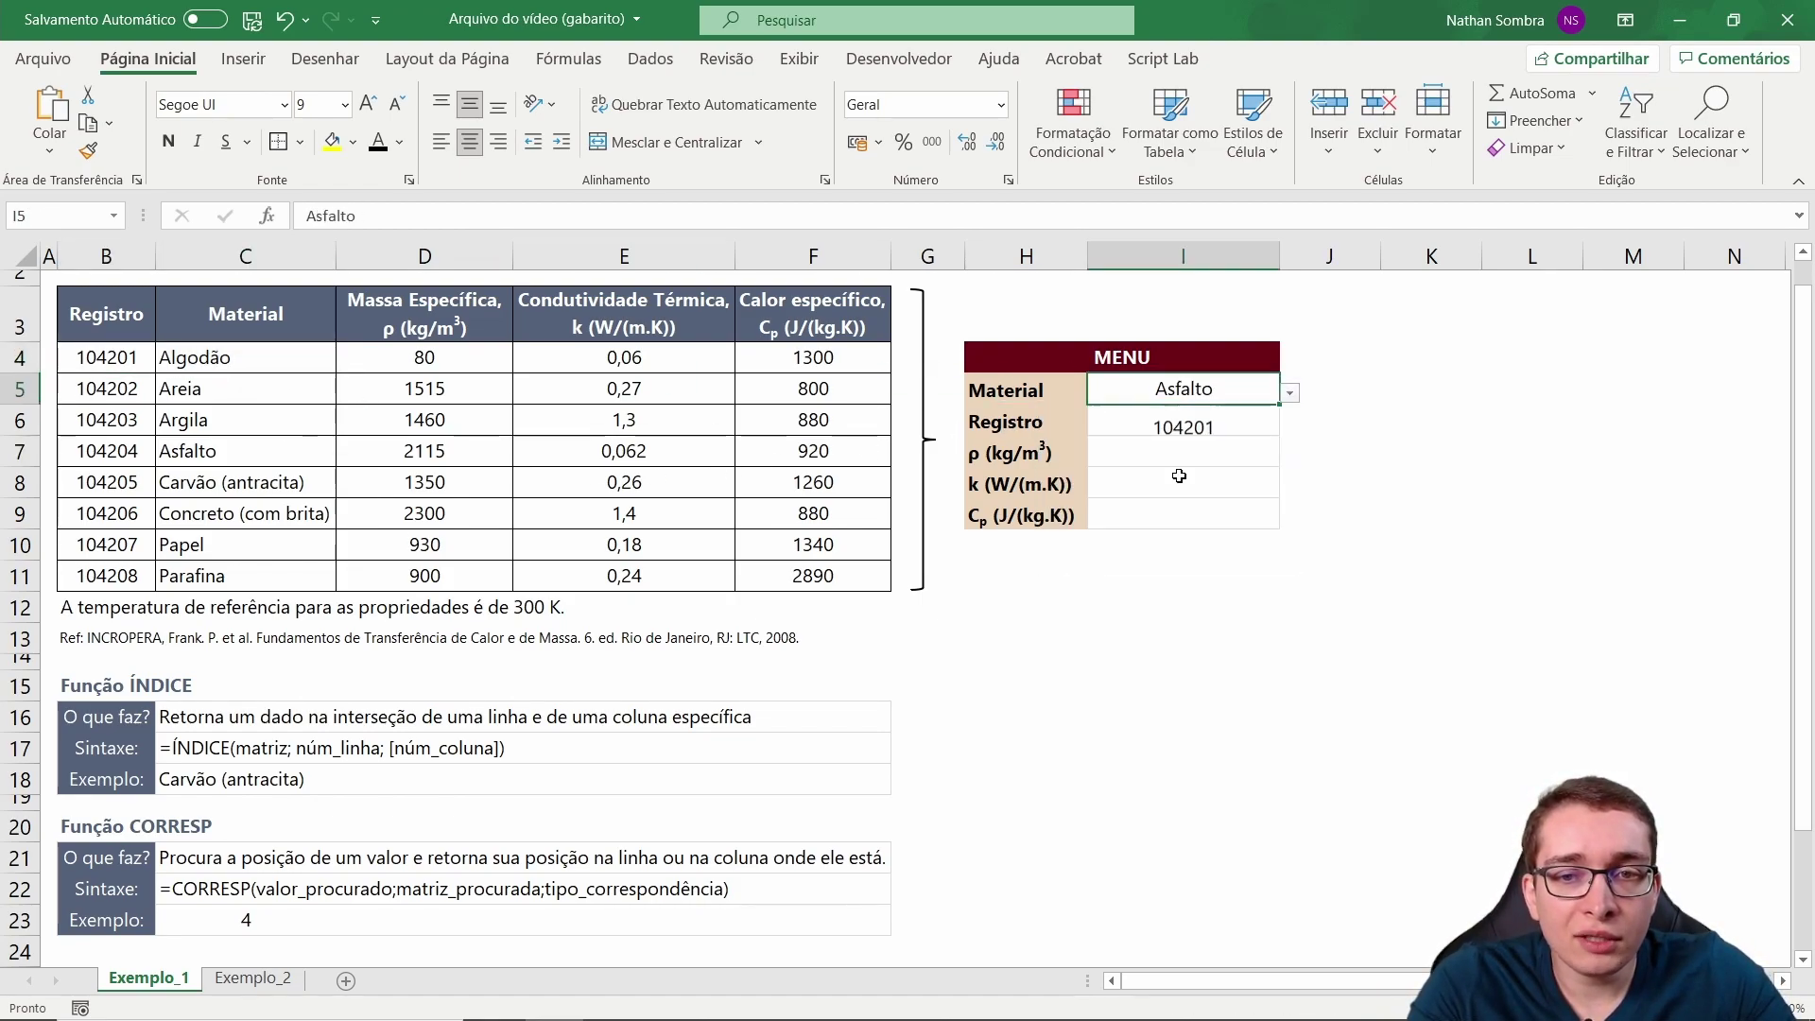
left_click(1215, 422)
left_click_drag(201, 453, 312, 454)
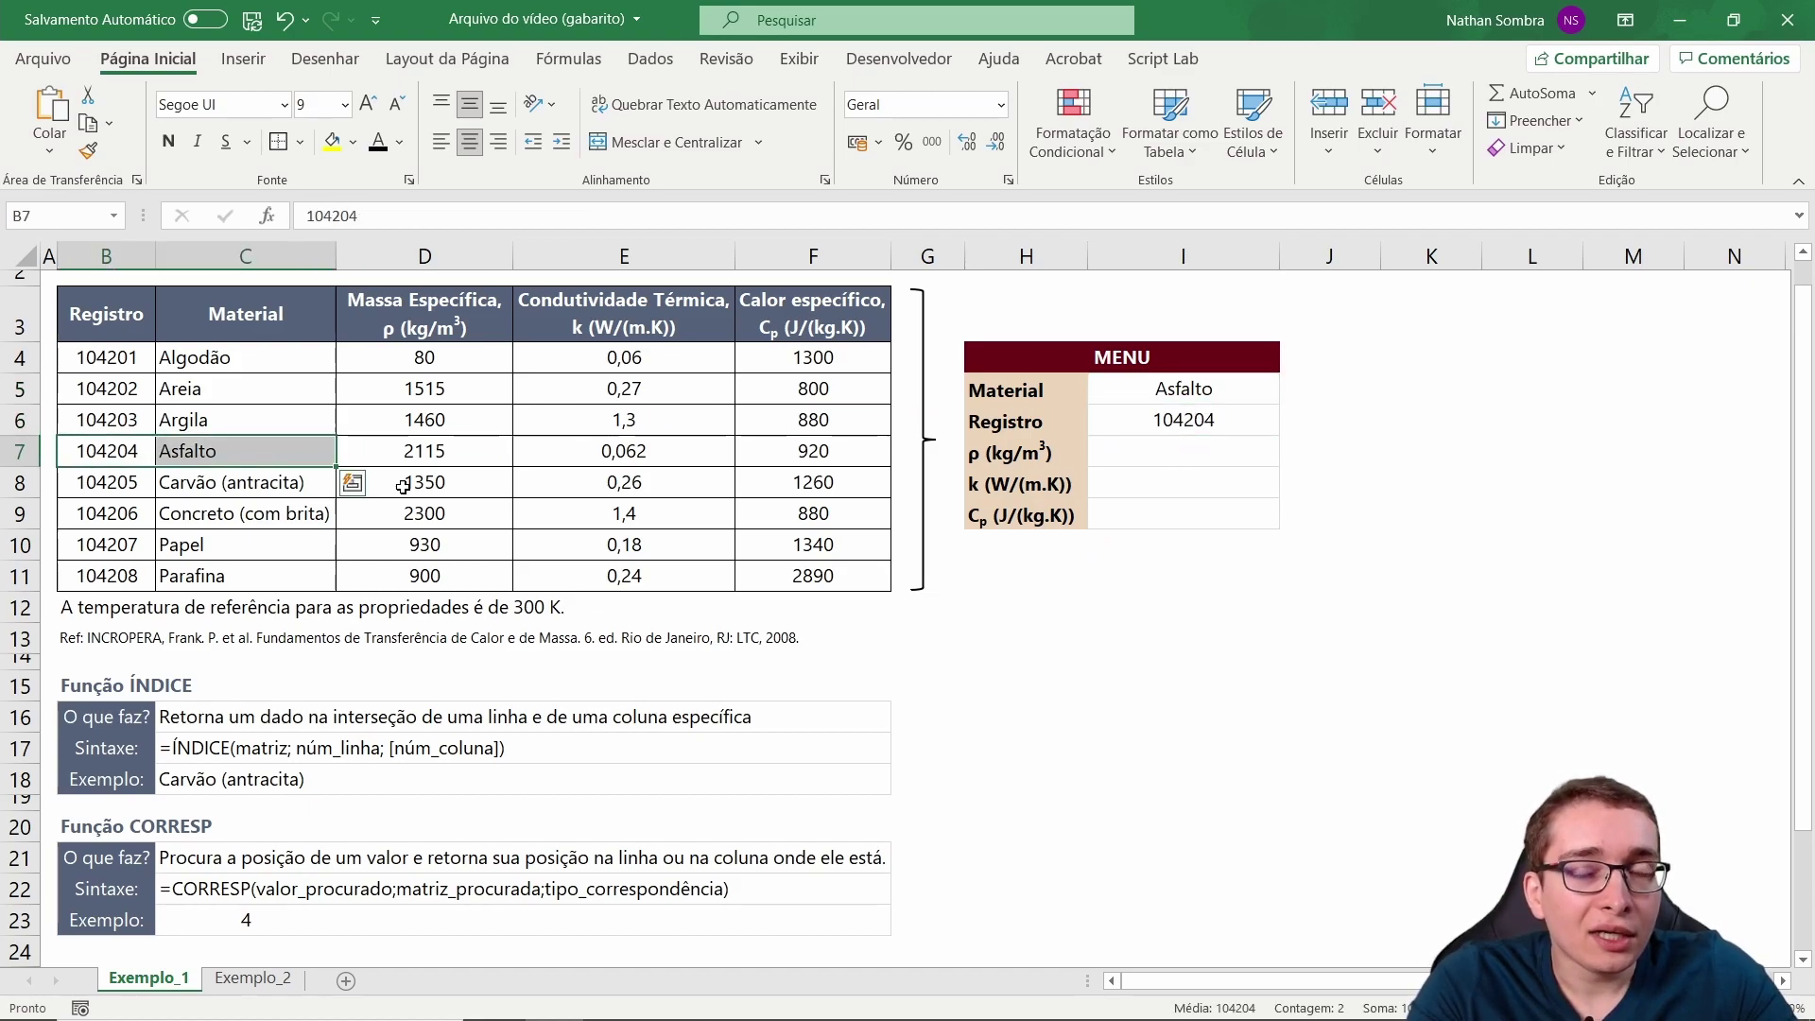
Evaluate the Registro formula in I6 step by step, through the I5 reference and the CORRESP result, and close the evaluation.
left_click(1232, 414)
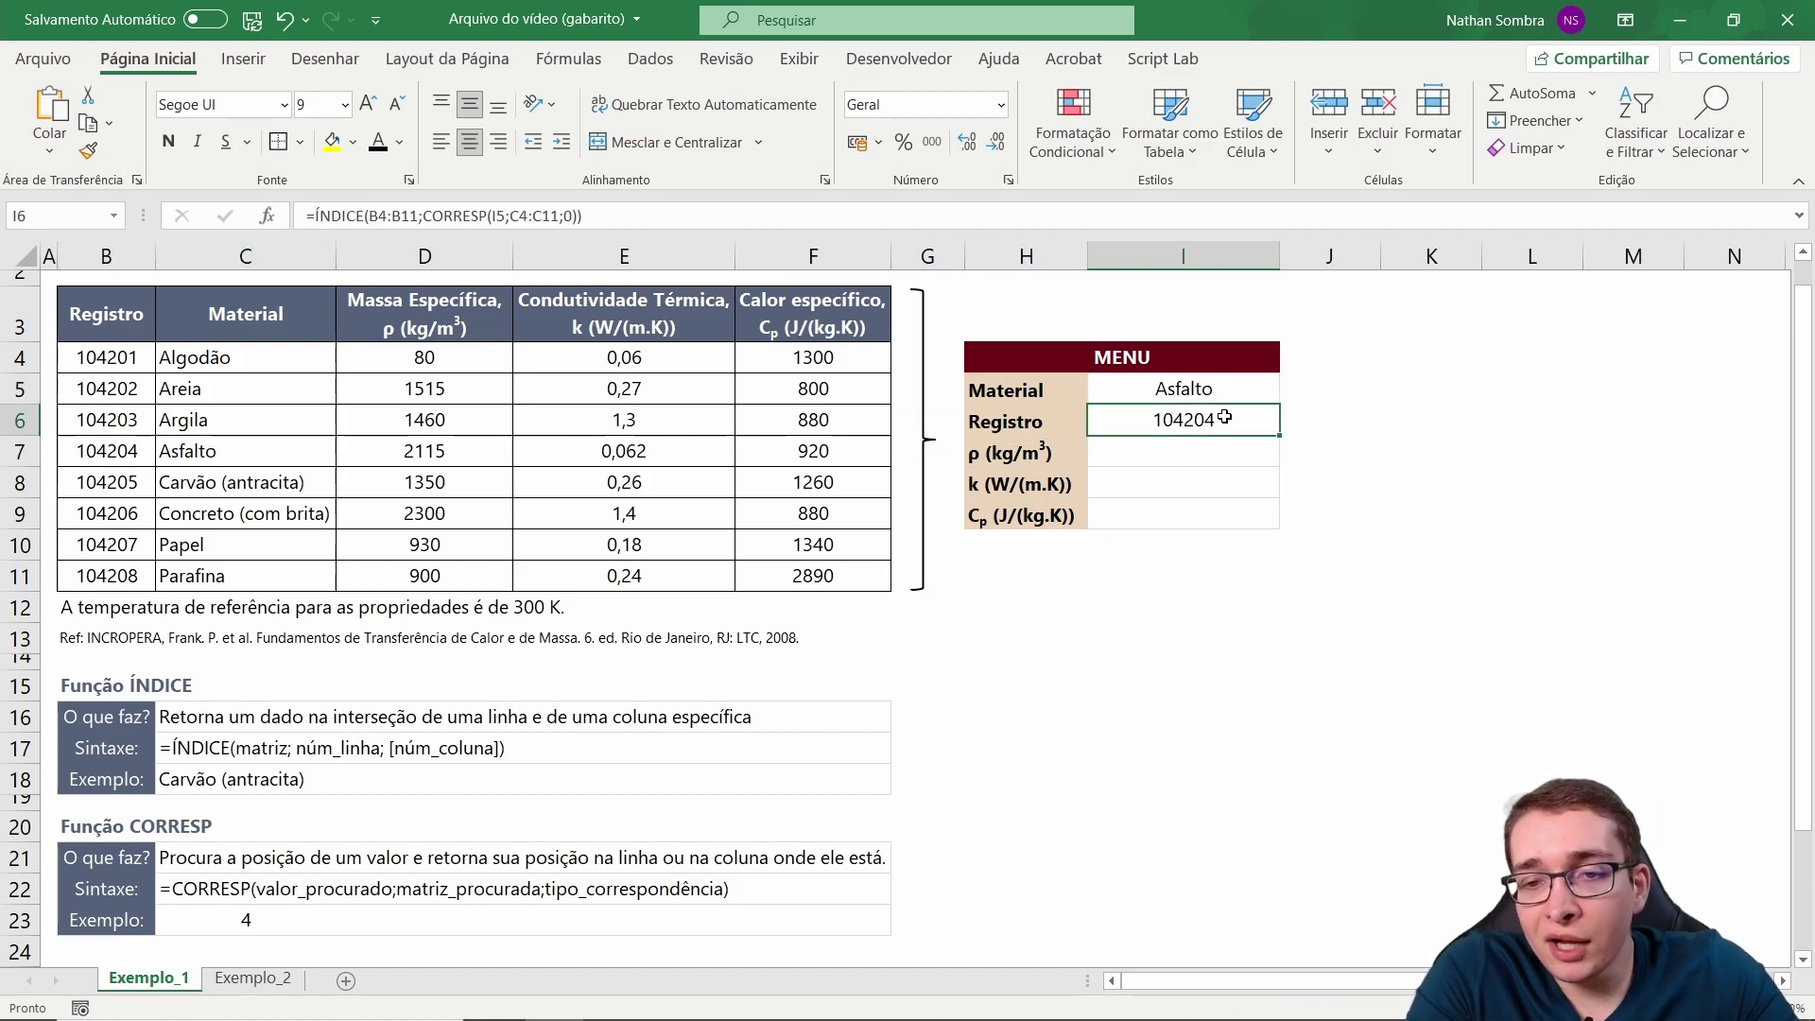
left_click(569, 60)
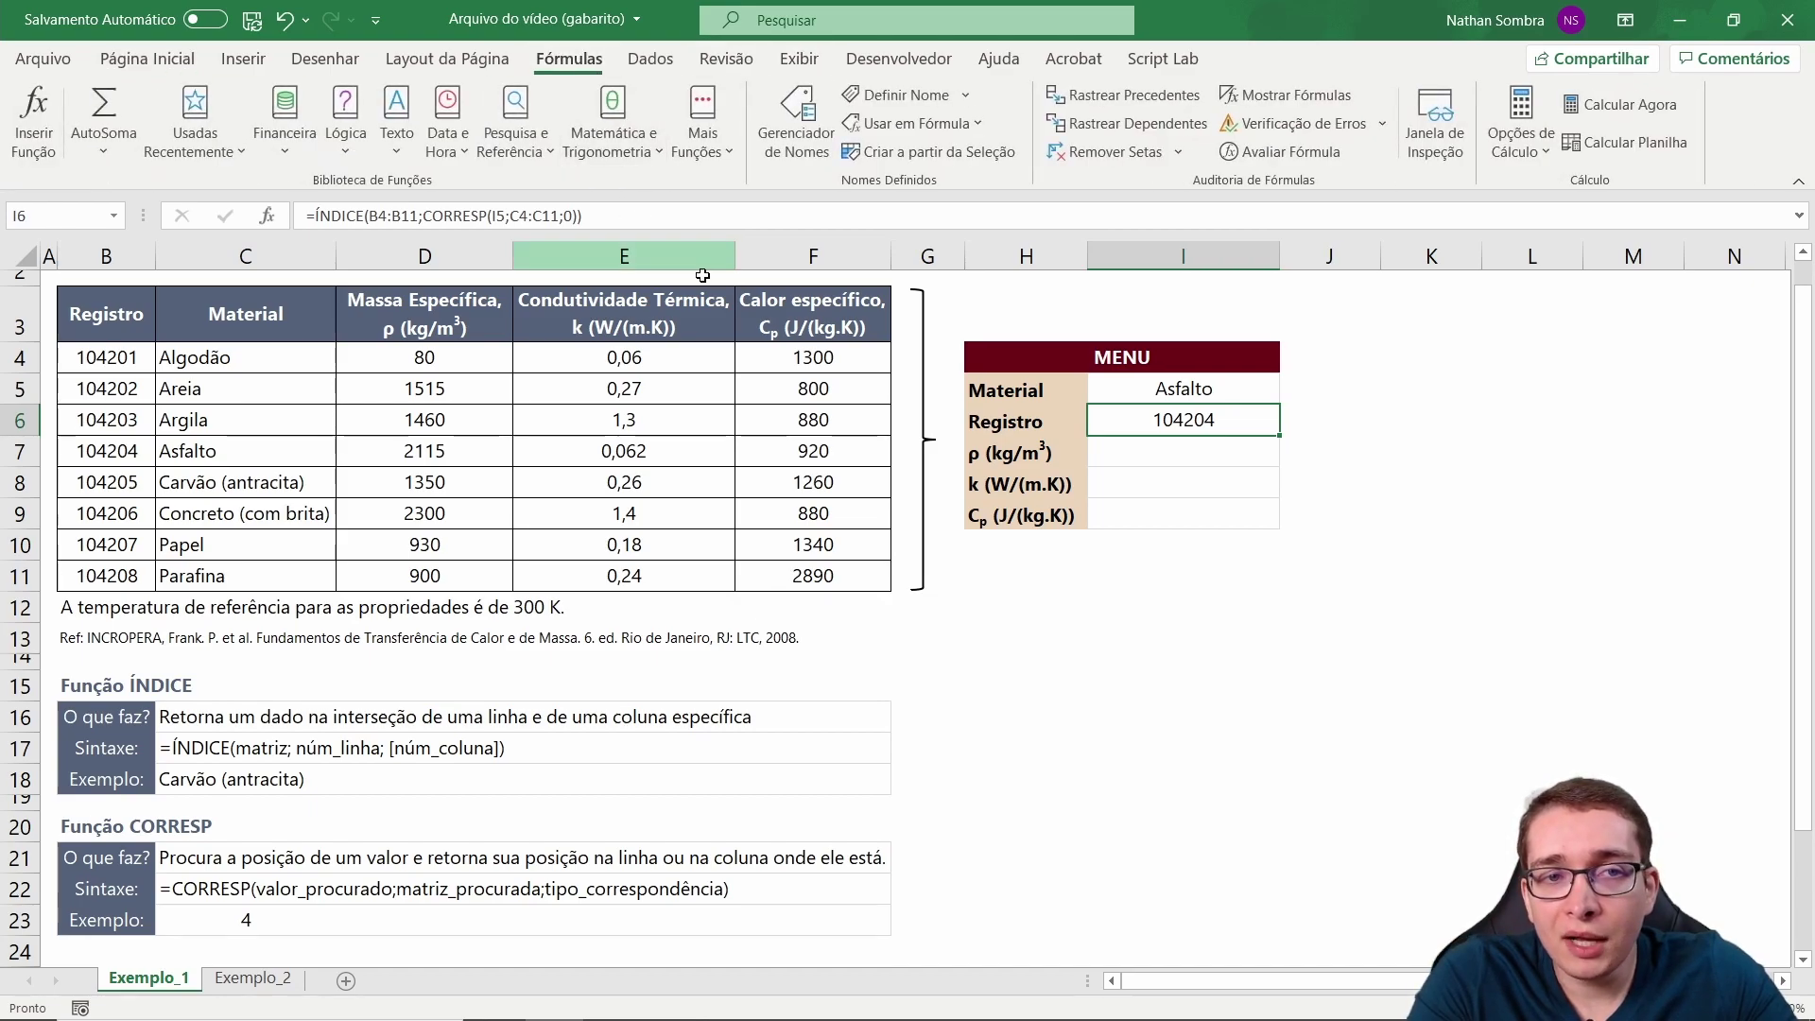
left_click(1283, 151)
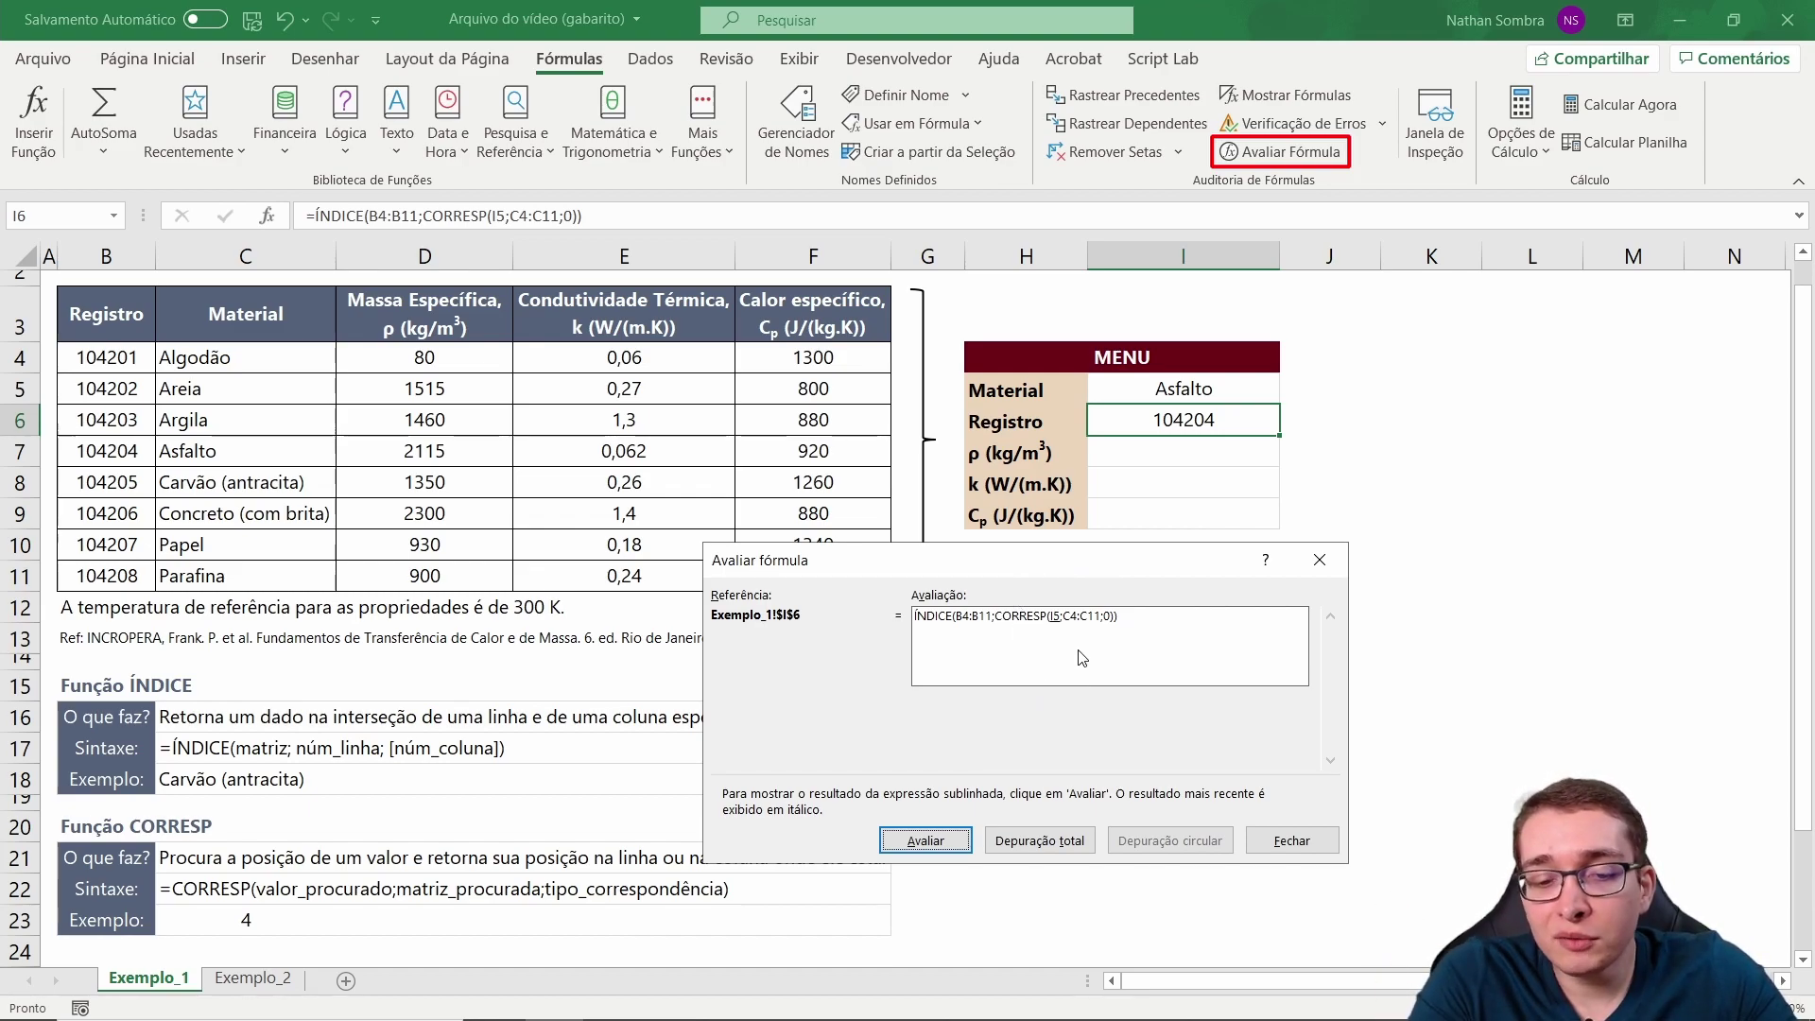
left_click(923, 840)
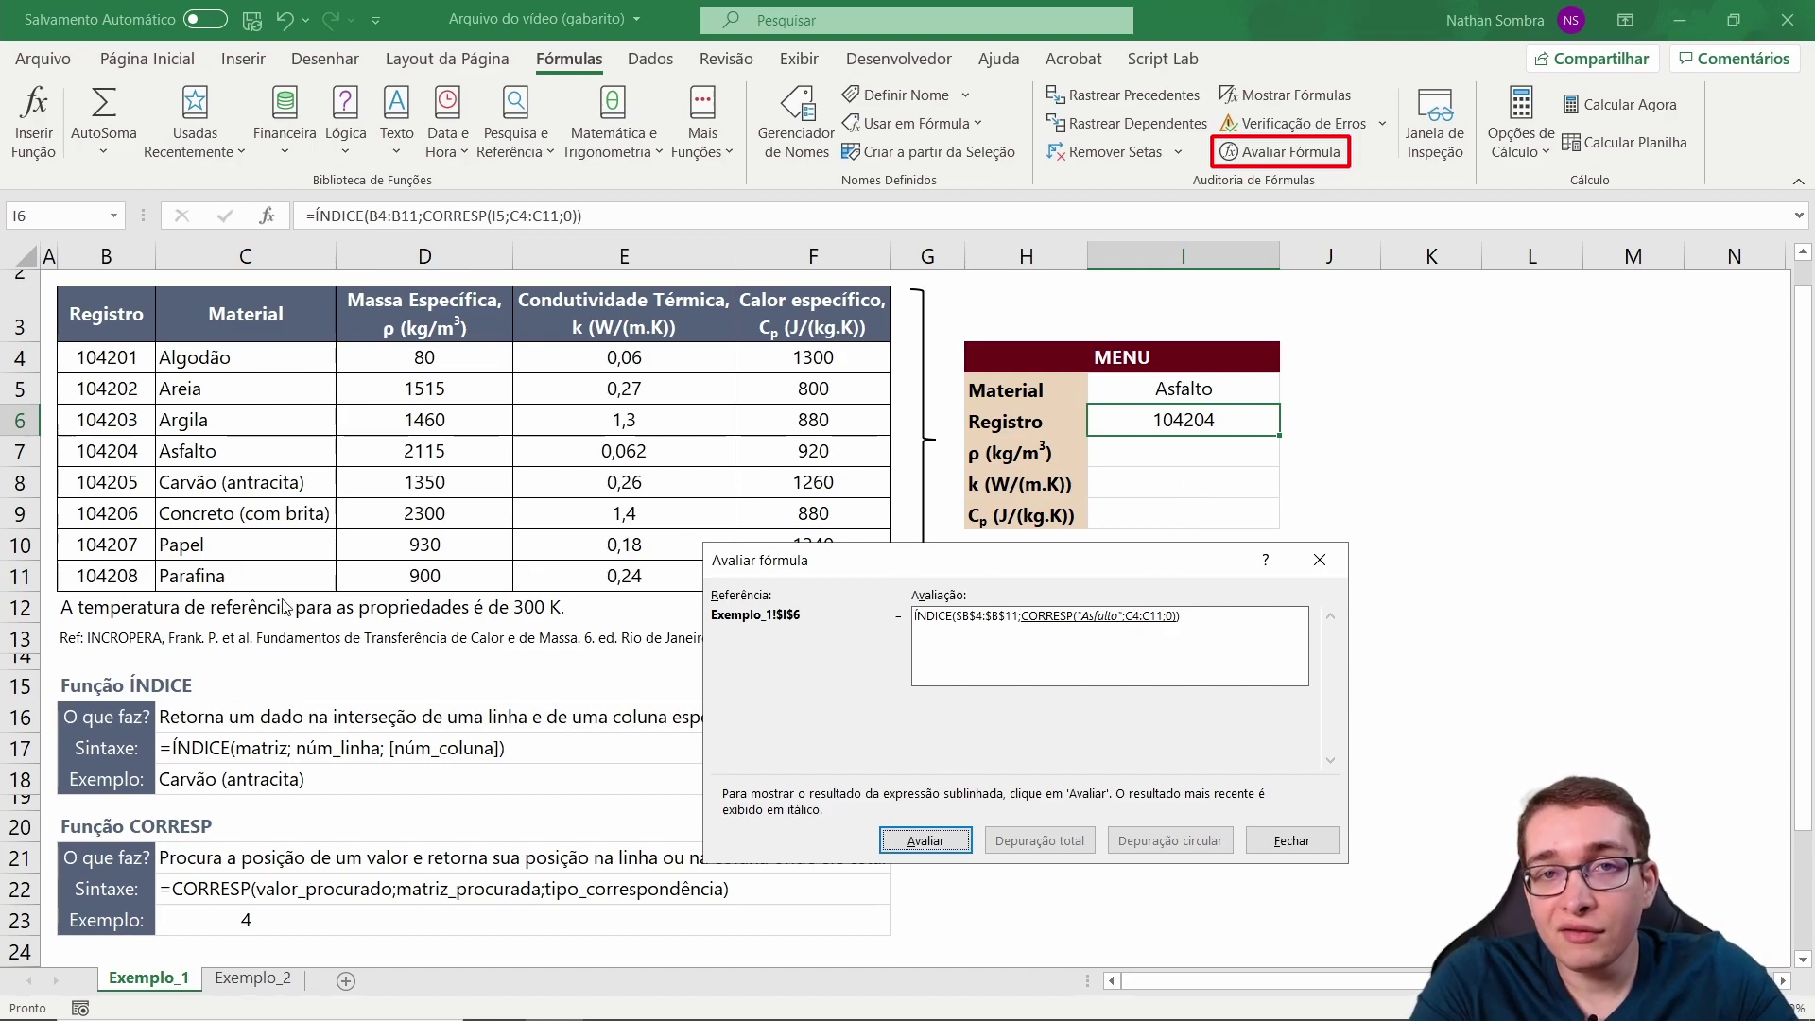
left_click(902, 839)
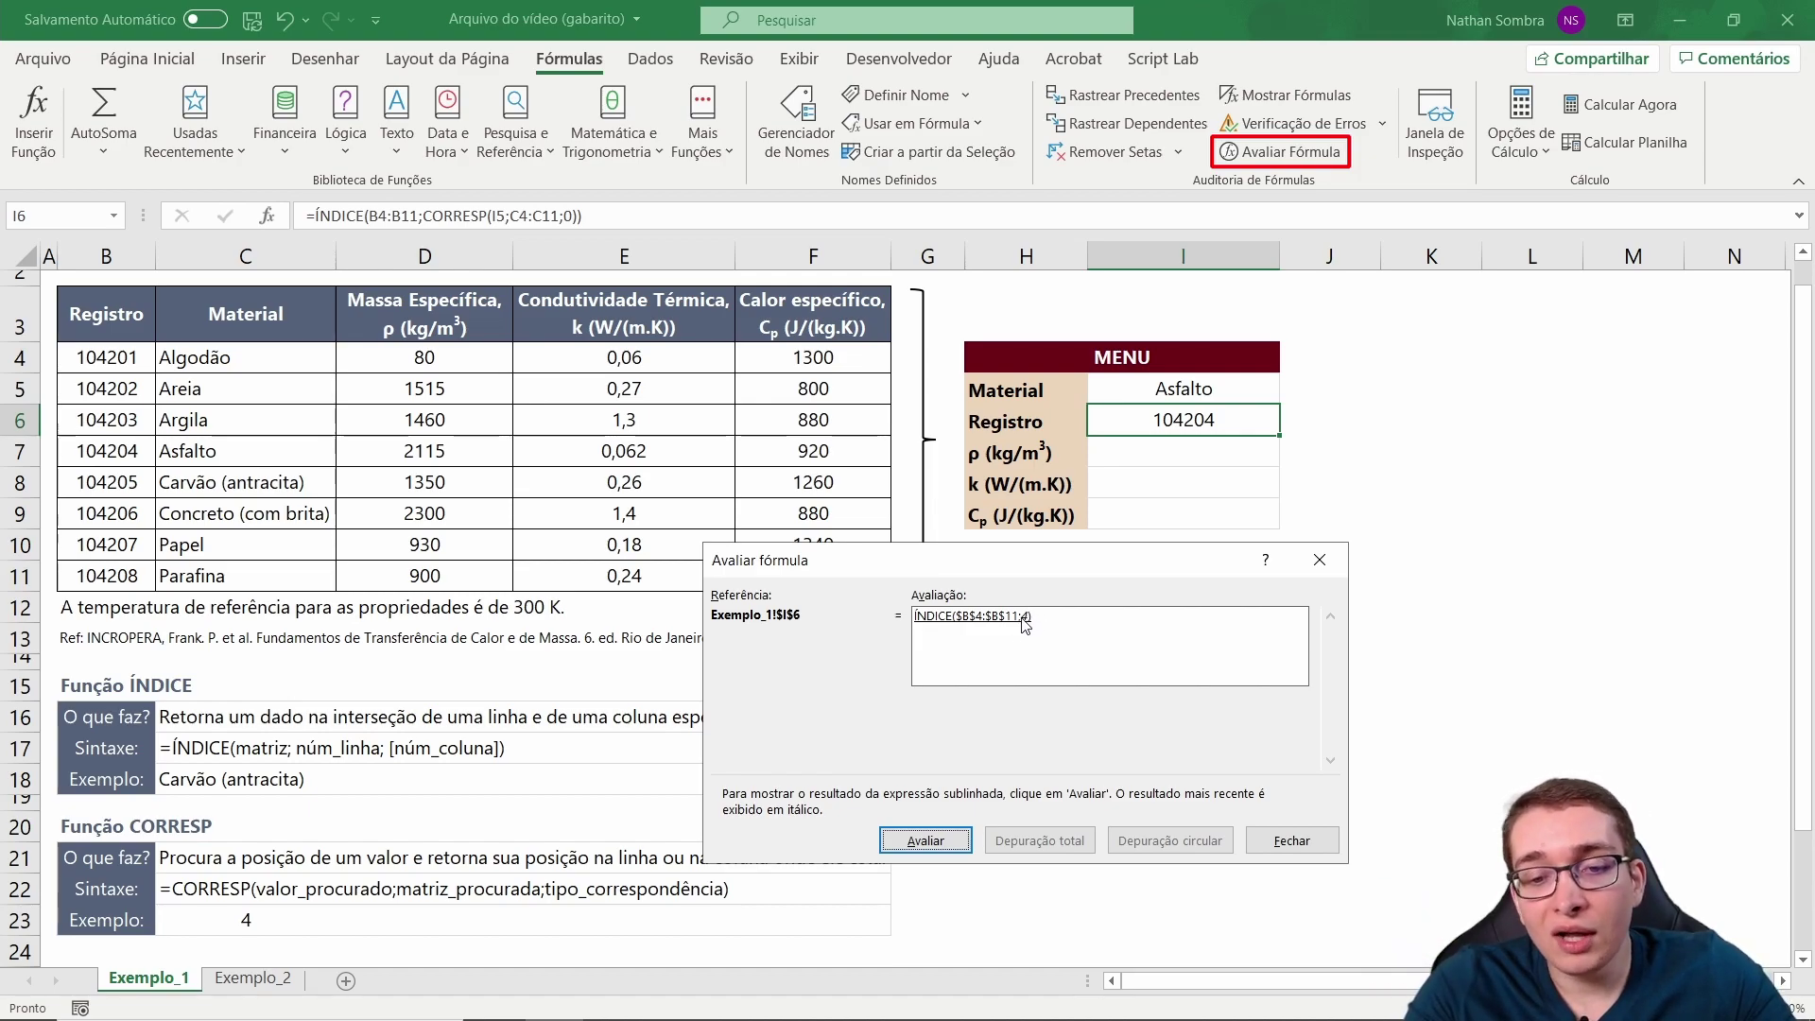
key("Return")
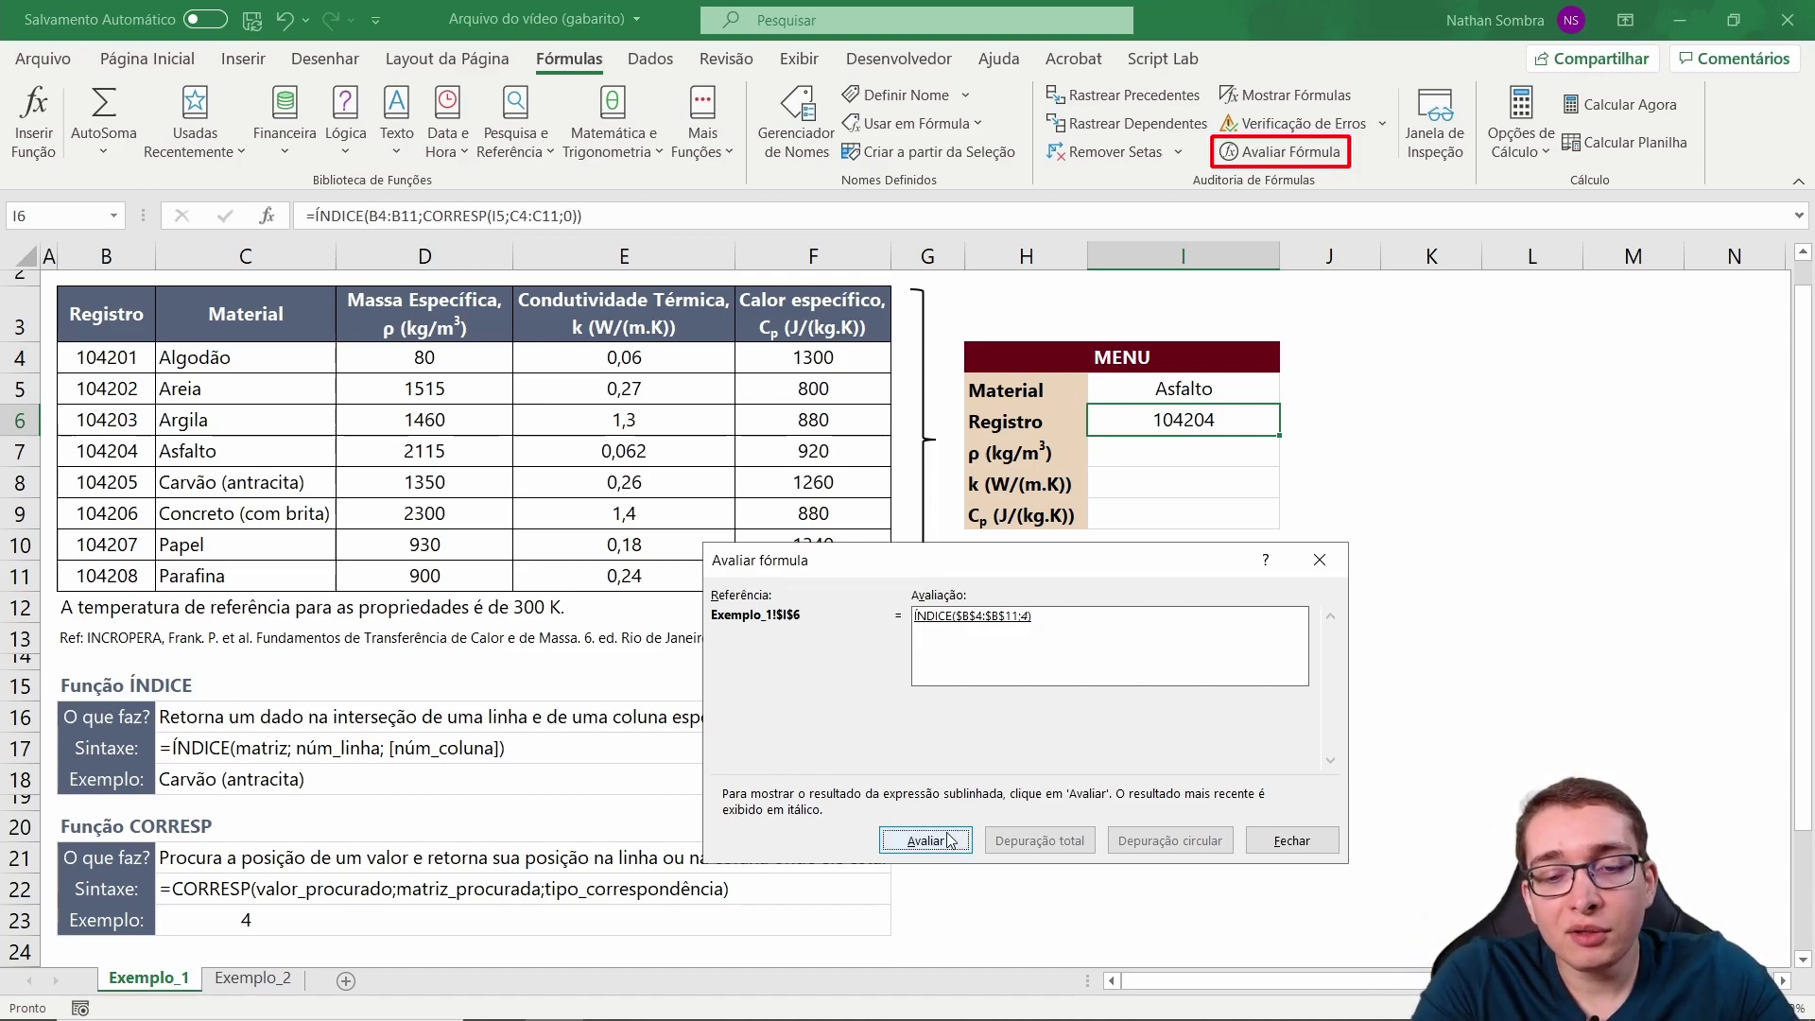
left_click(1291, 840)
Enter =ÍNDICE(D4:D11;CORRESP(I5;C4:C11;0)) in the MENU's ρ cell I7 and compare the result with the Asfalto row.
left_click(1194, 450)
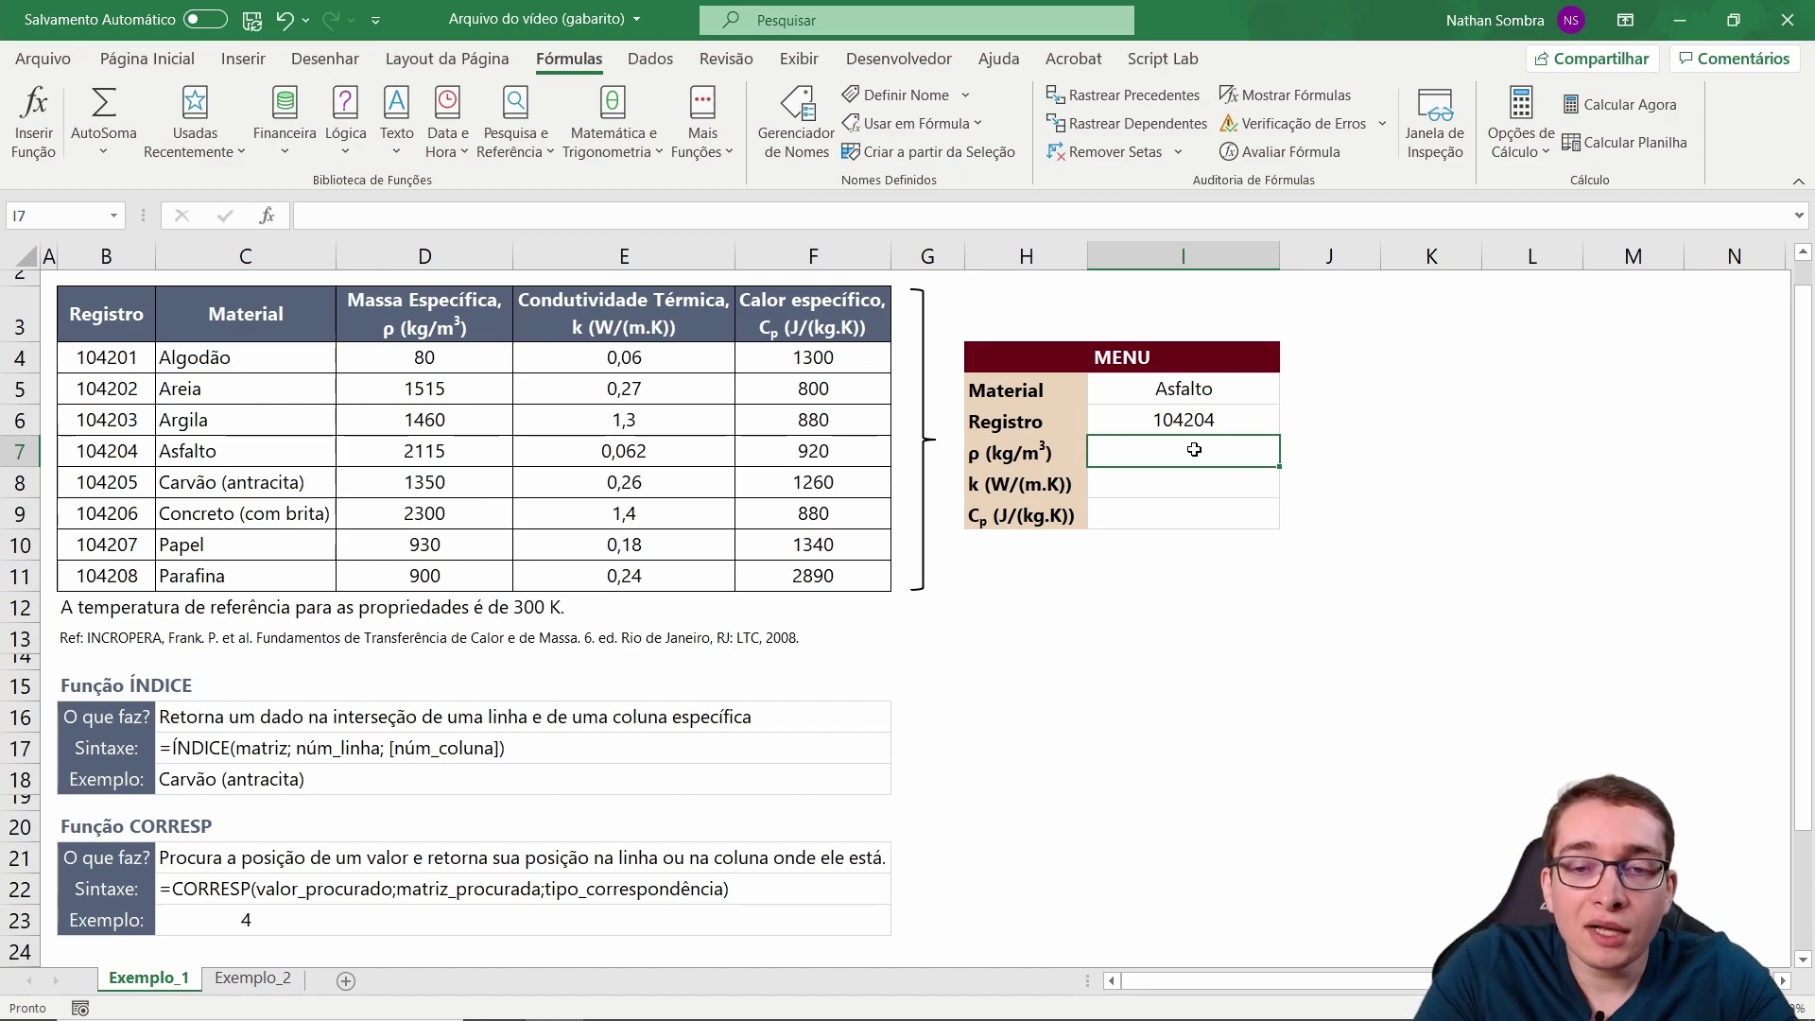
type("=ÍNDICE(")
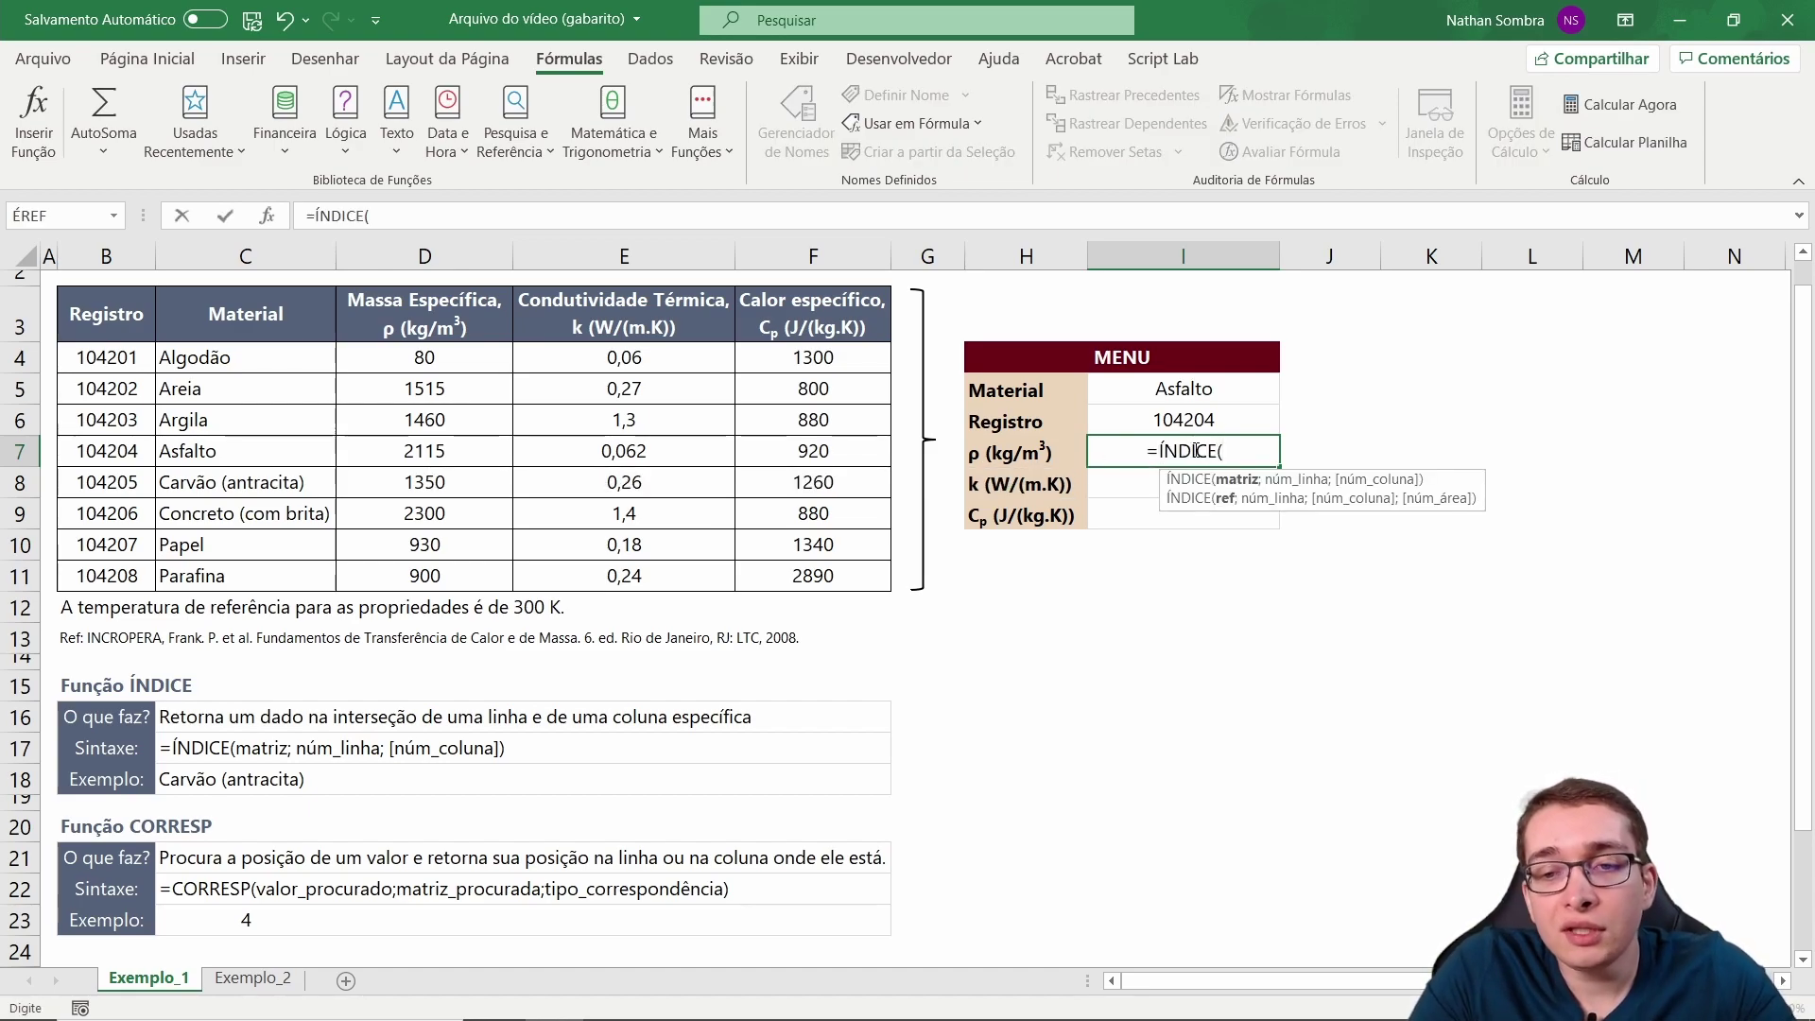
left_click_drag(435, 353, 431, 574)
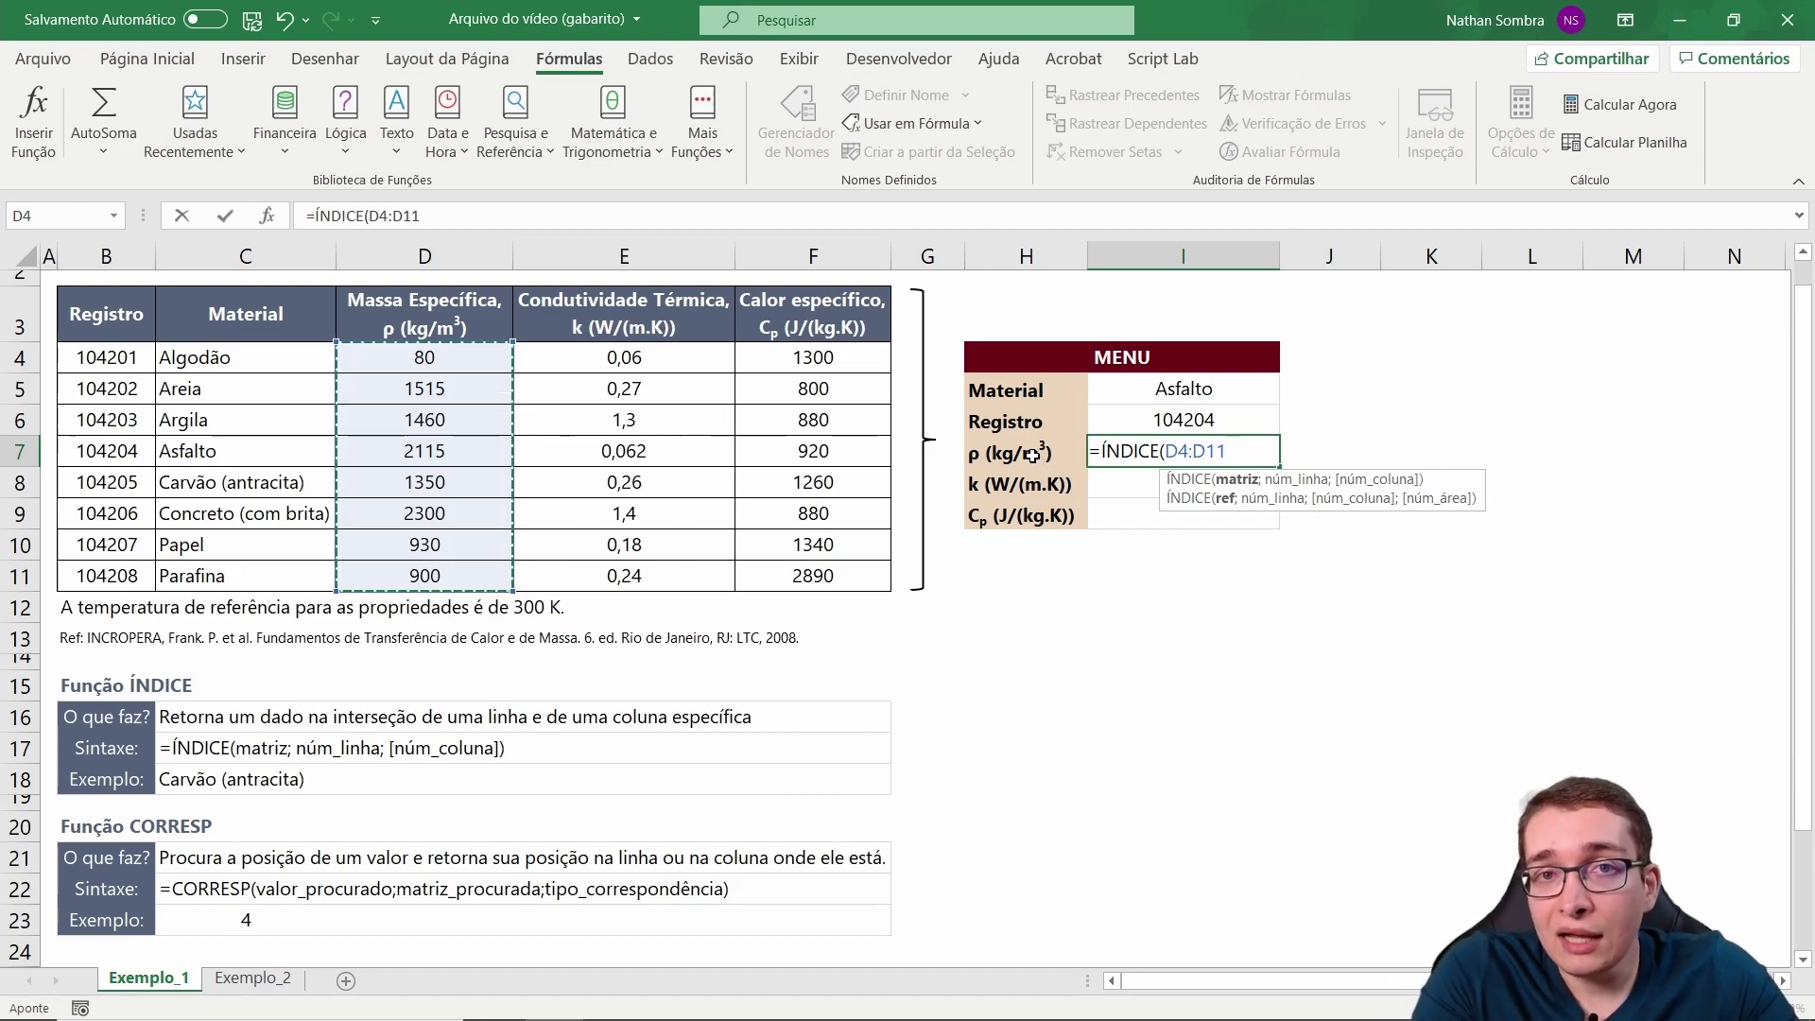
type(";")
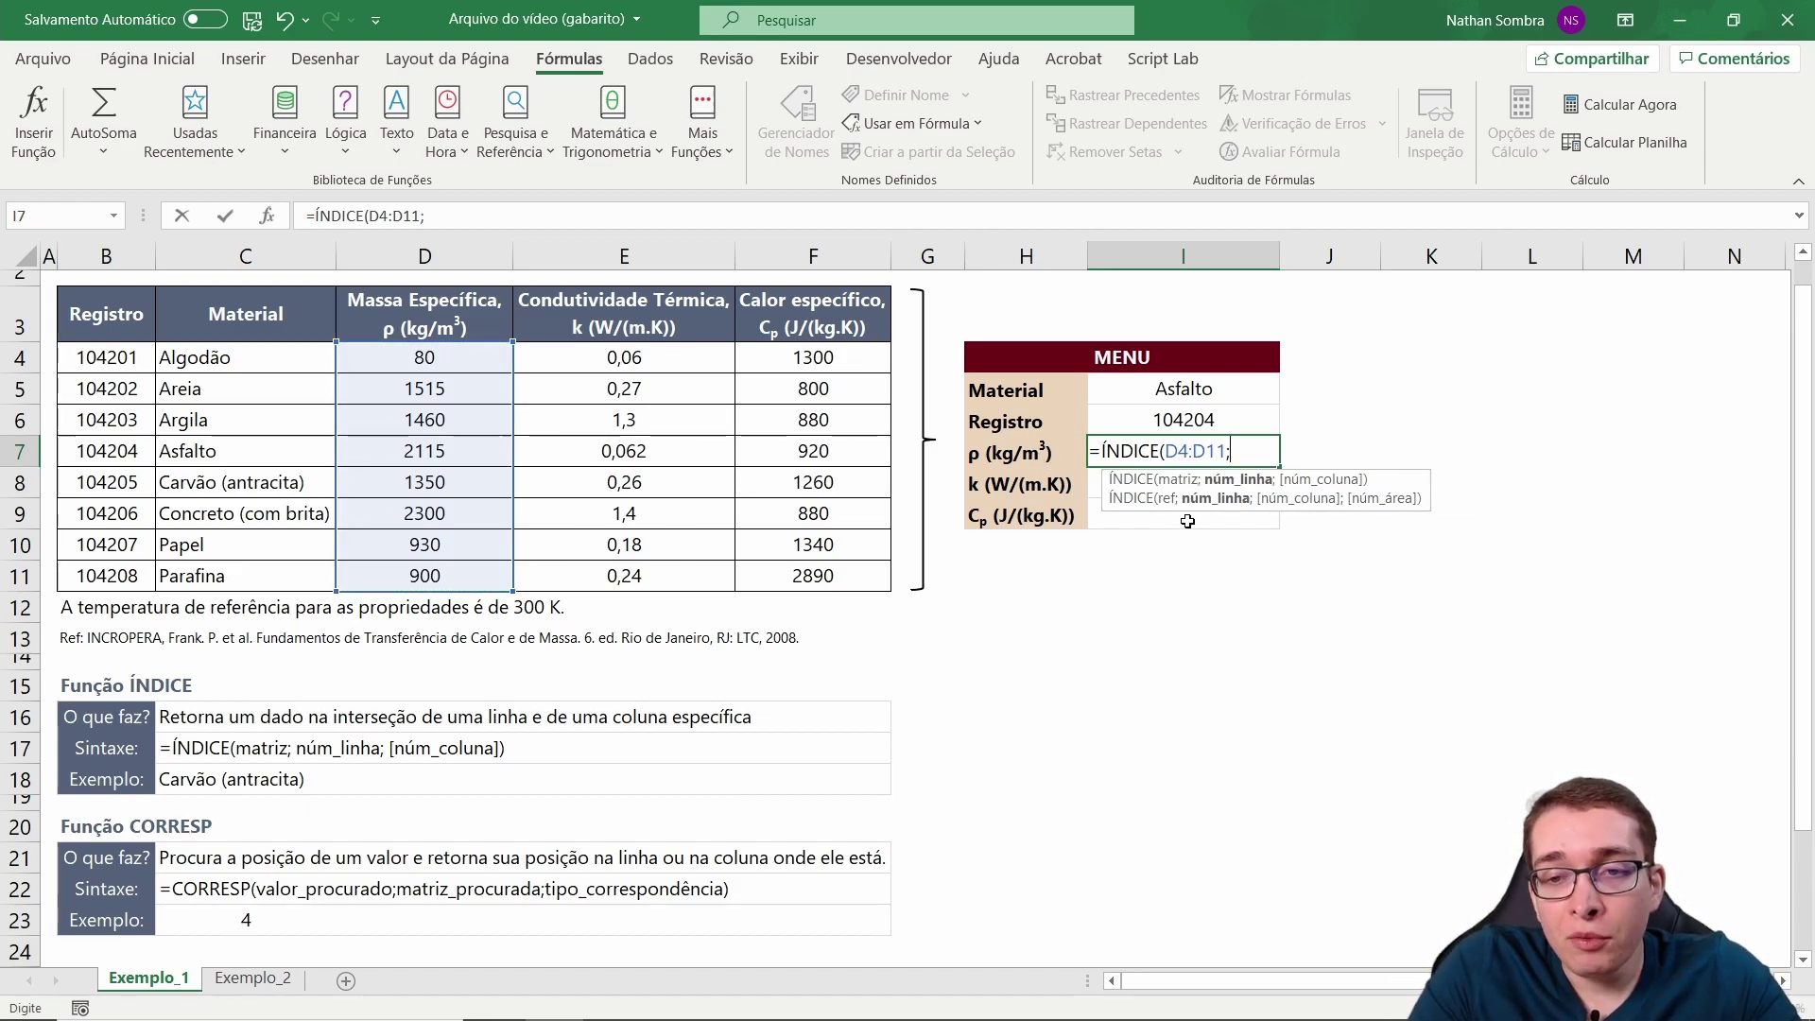
type("CO")
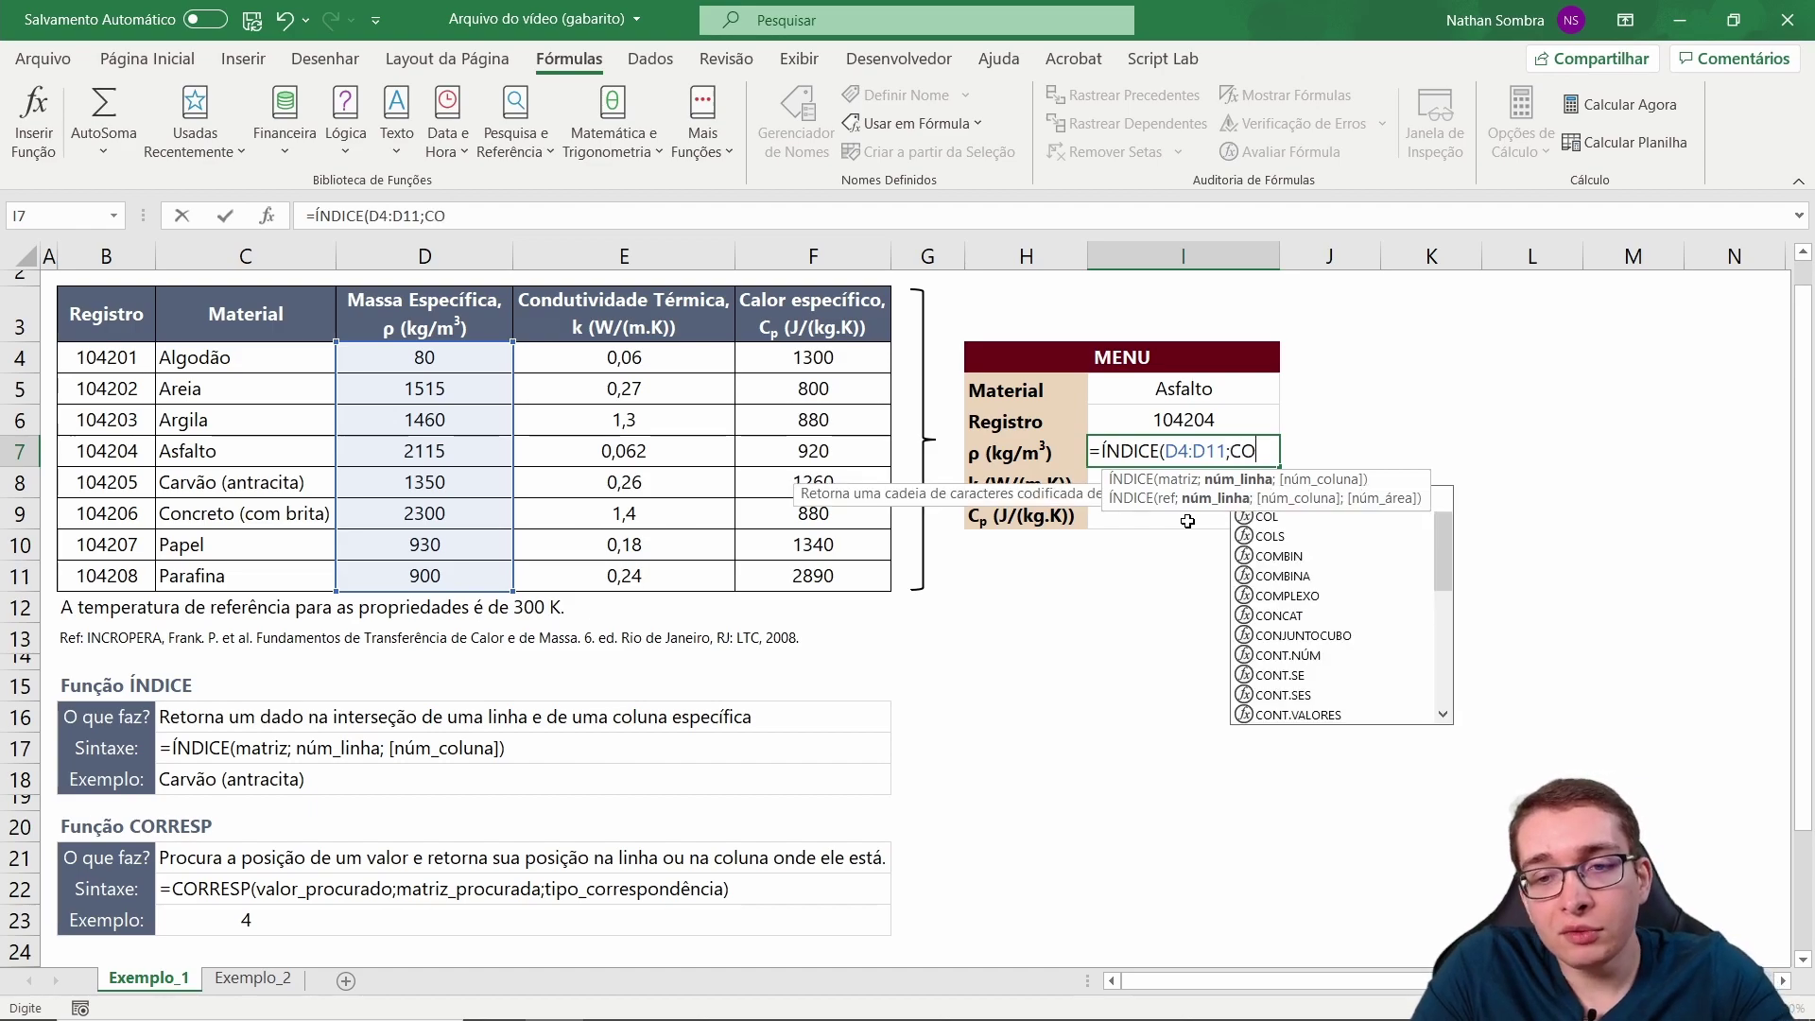
type("RRESP(")
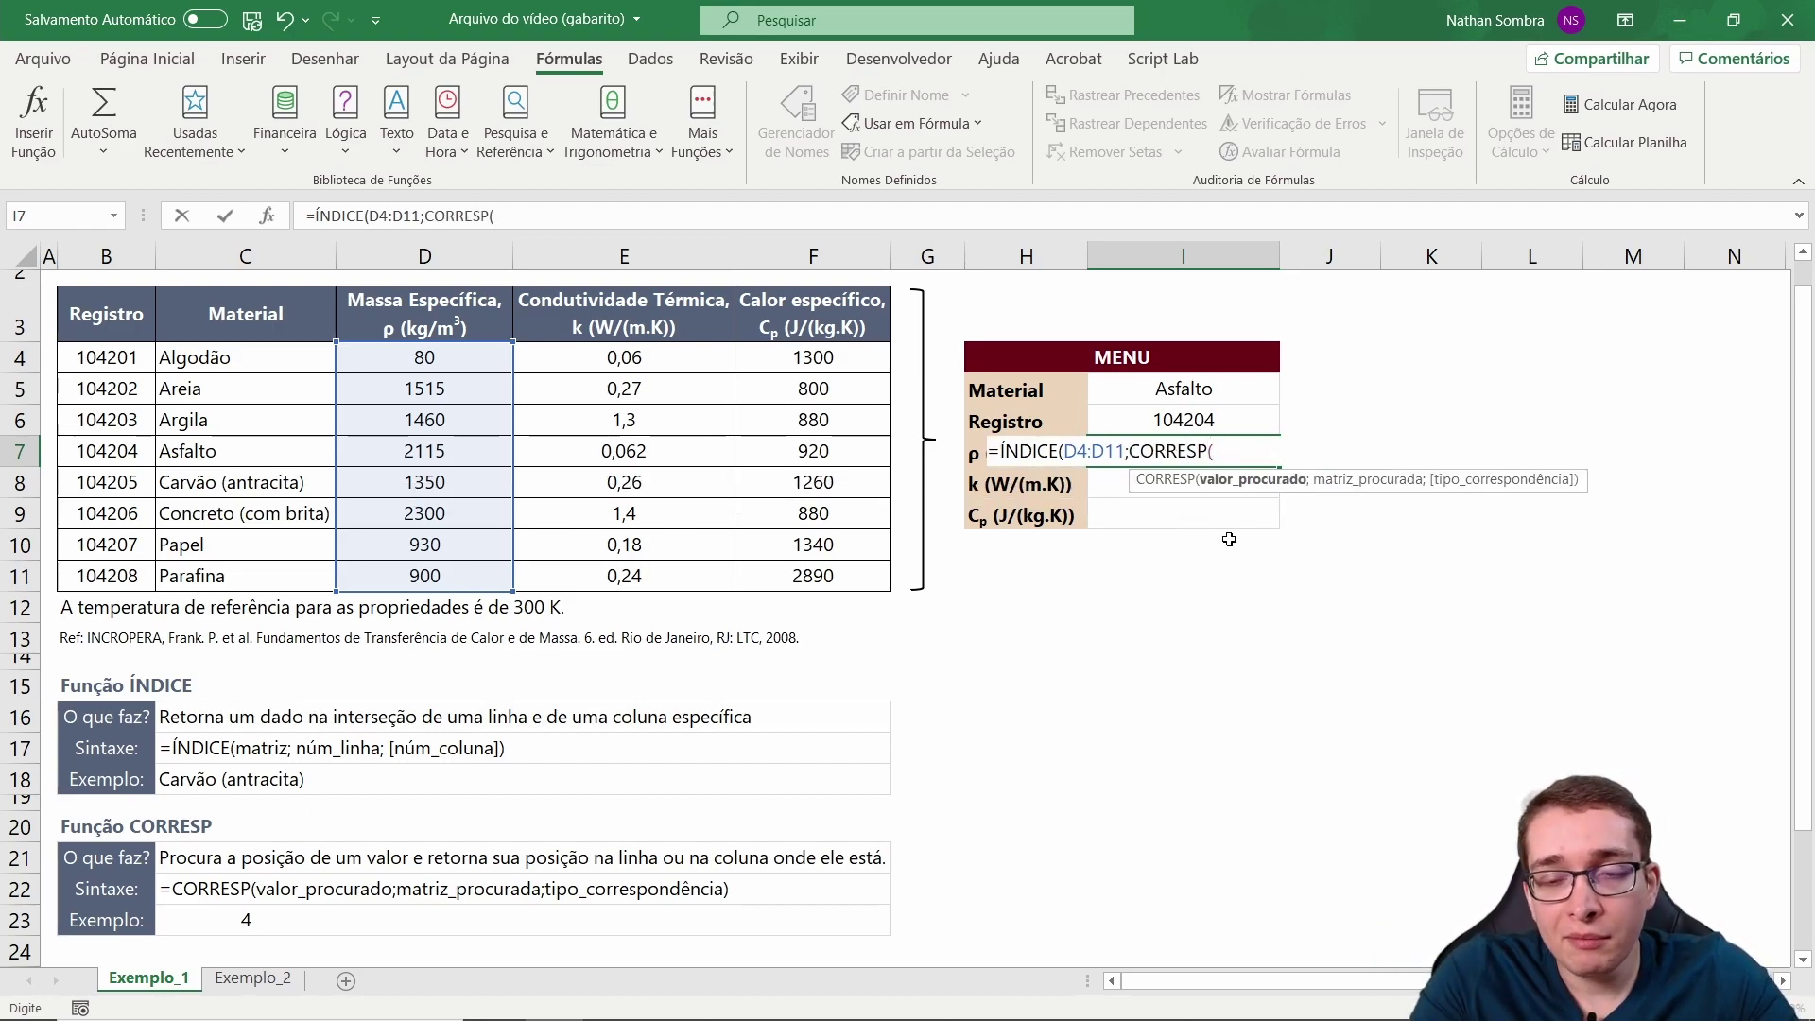
left_click(1182, 390)
type(";")
left_click_drag(259, 357, 266, 573)
type(";0))")
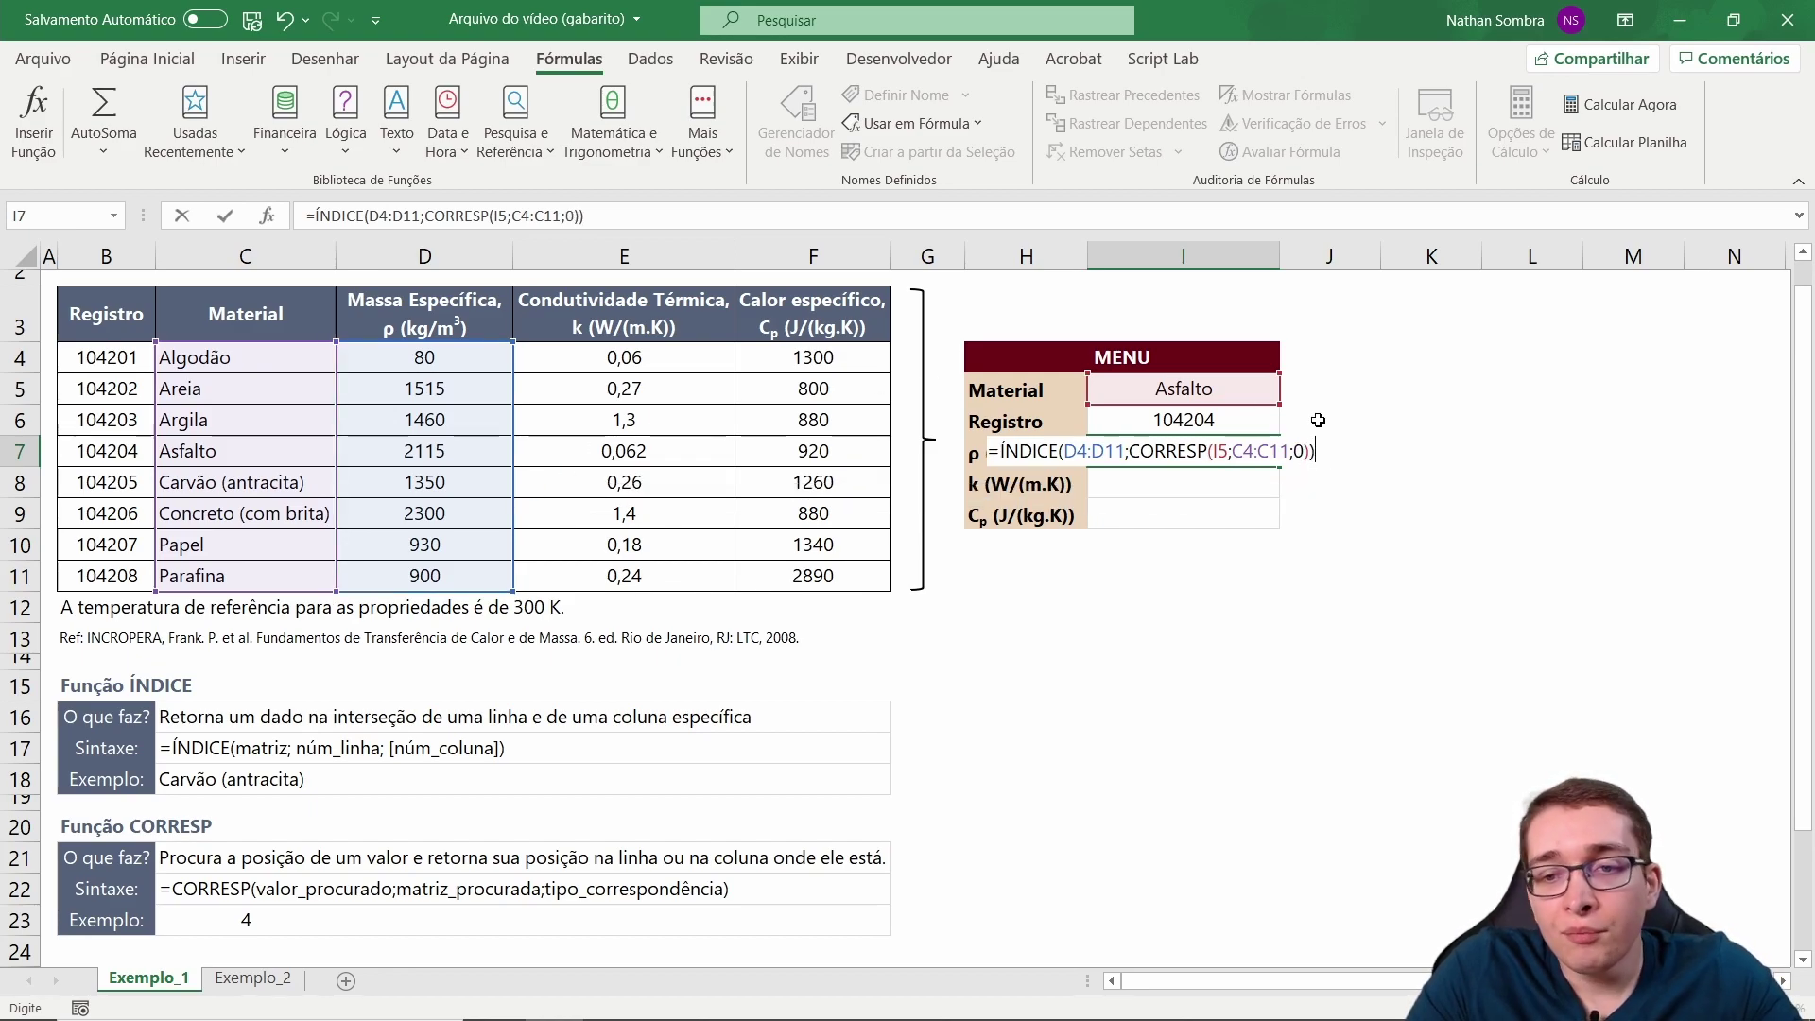
key("Return")
key("Up")
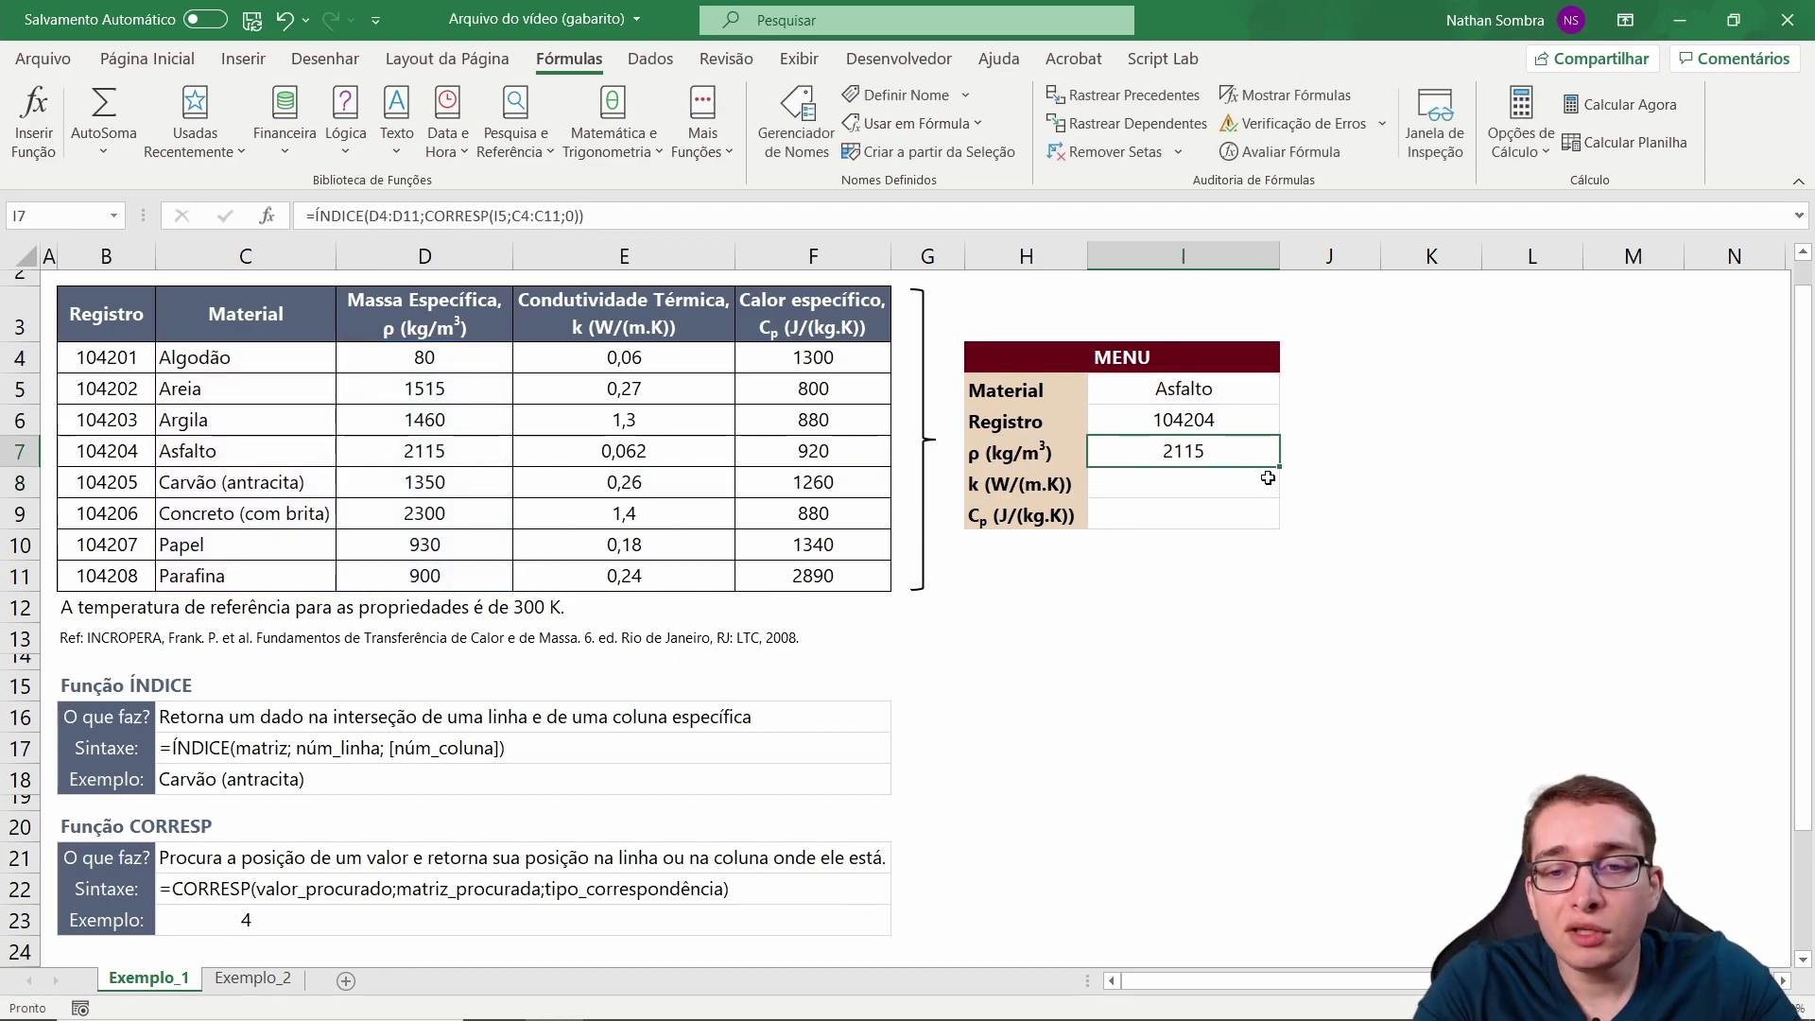
left_click(267, 444)
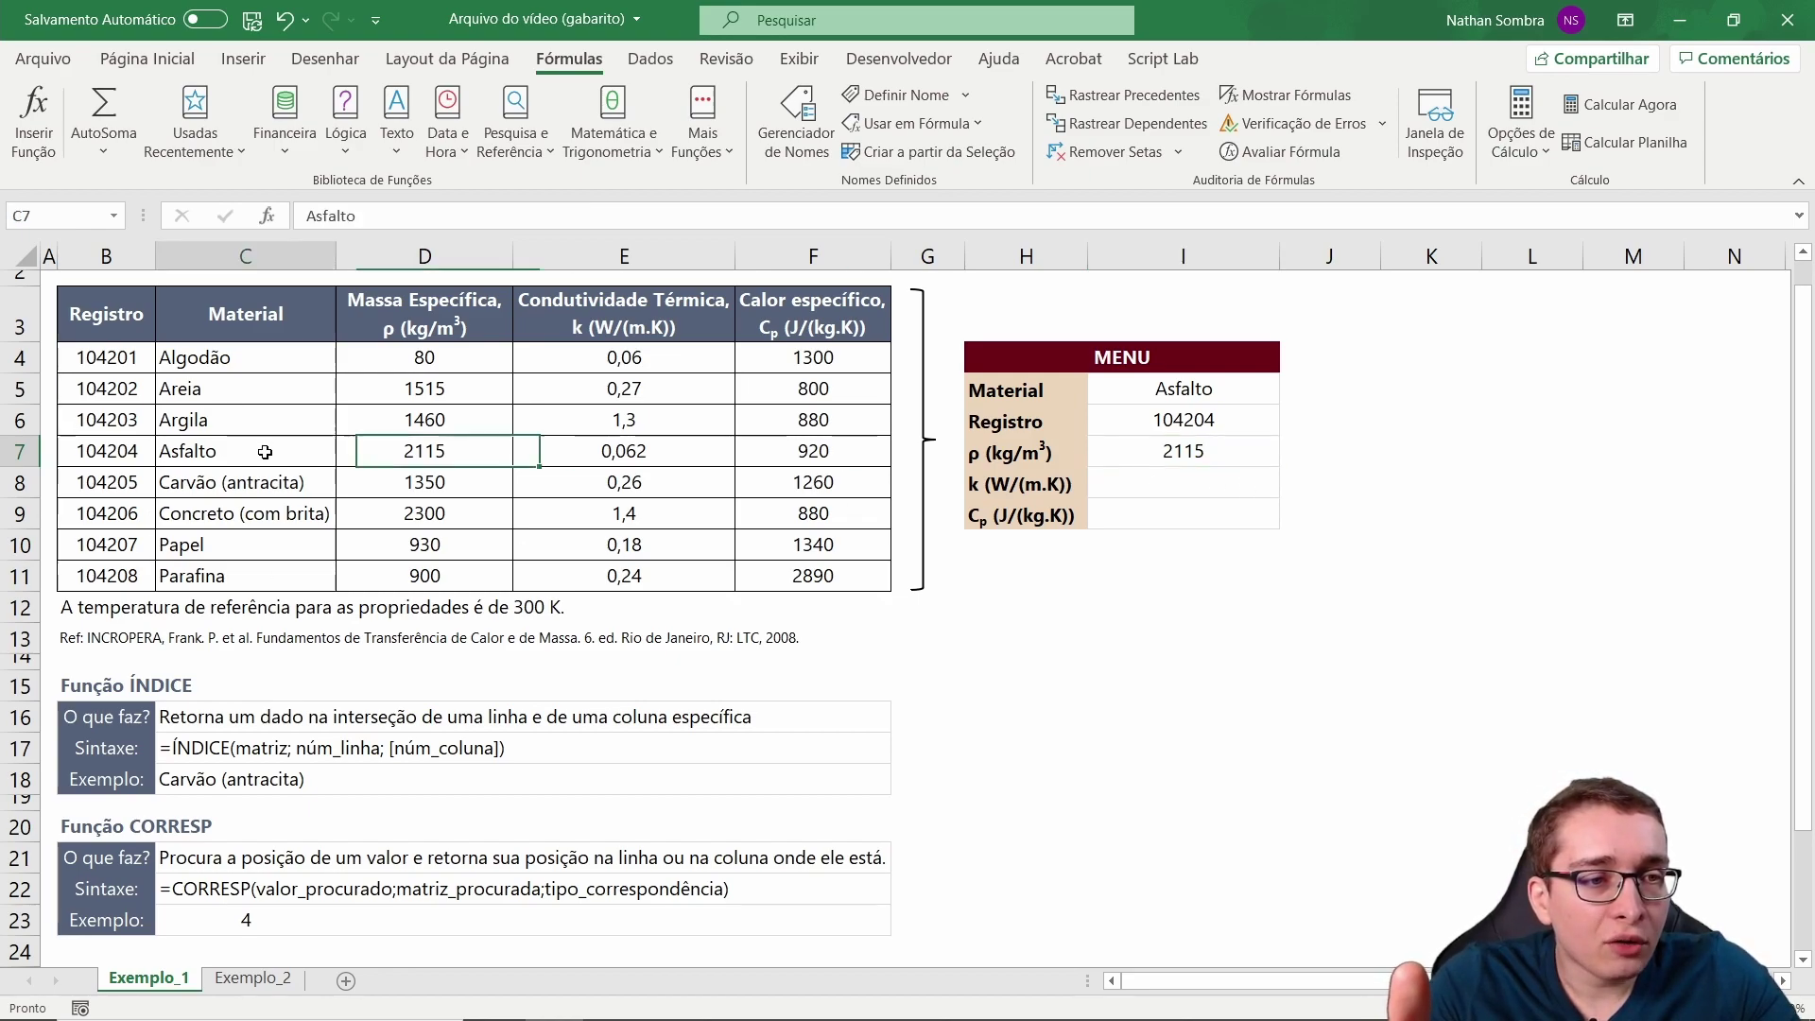
left_click(477, 449)
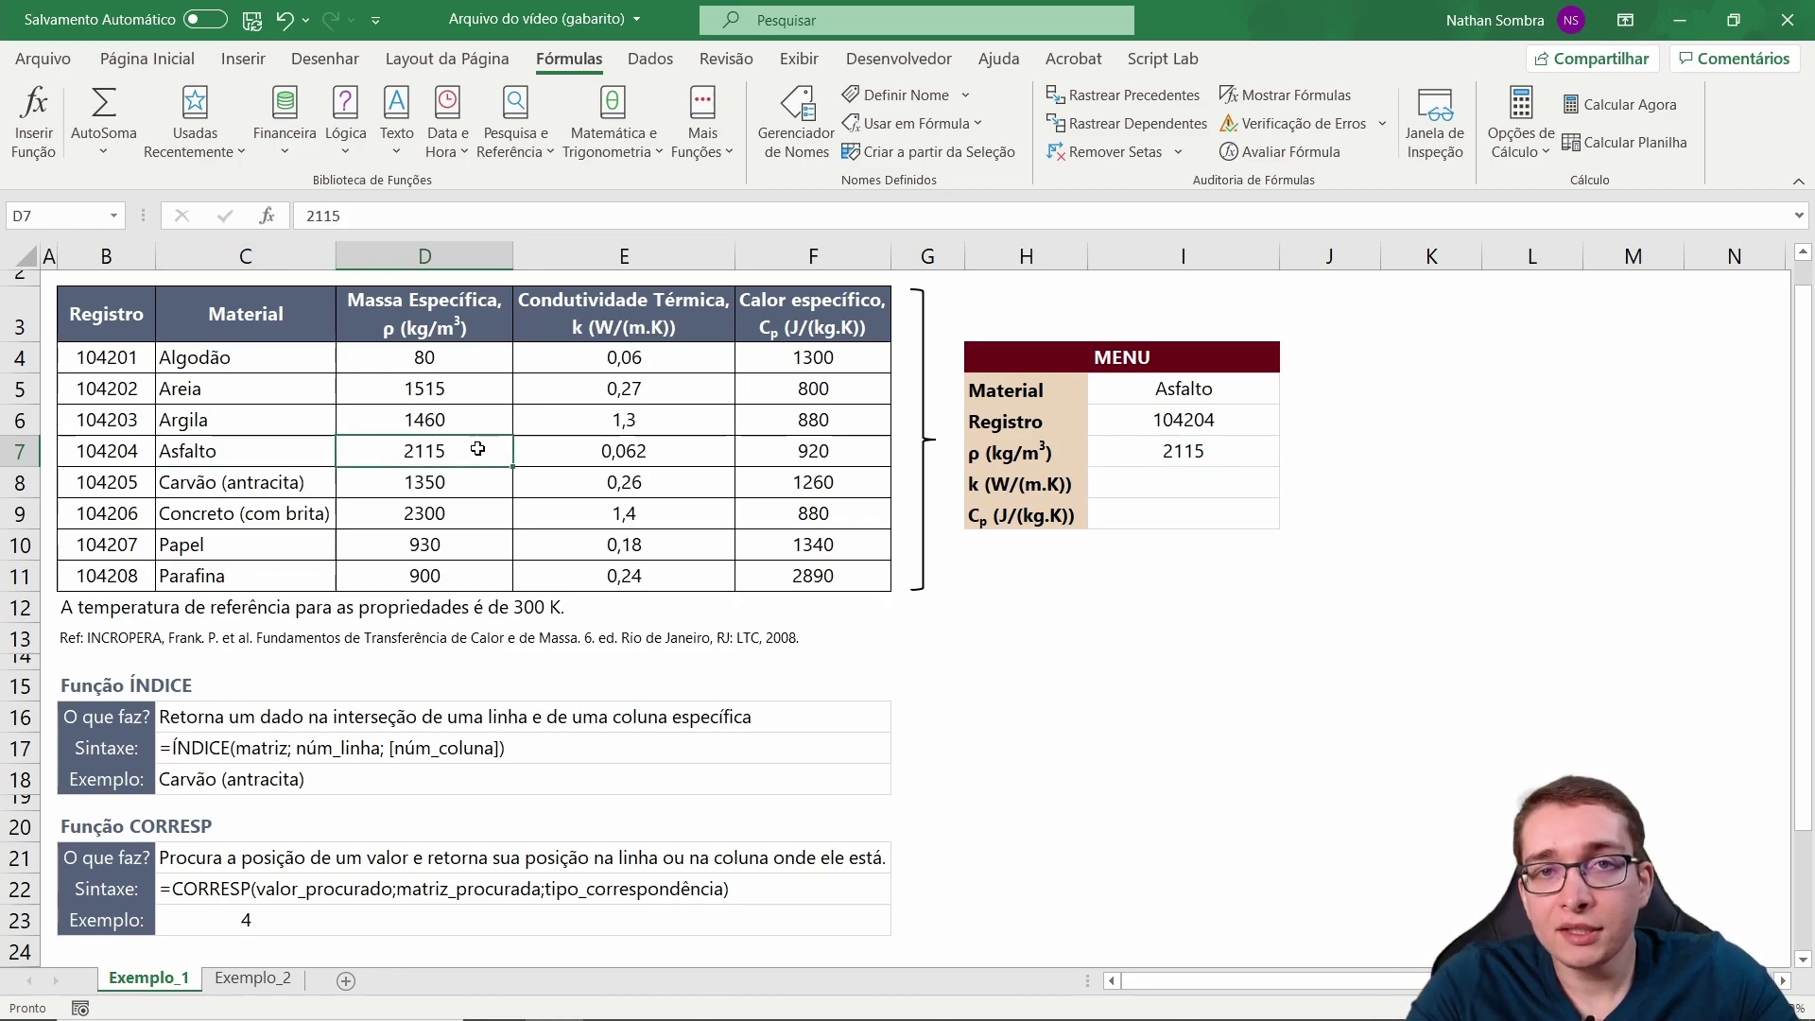
Set the MENU material in I5 to Areia and check the ρ result in I7 against the table.
left_click(1243, 389)
left_click(1290, 392)
left_click(1205, 437)
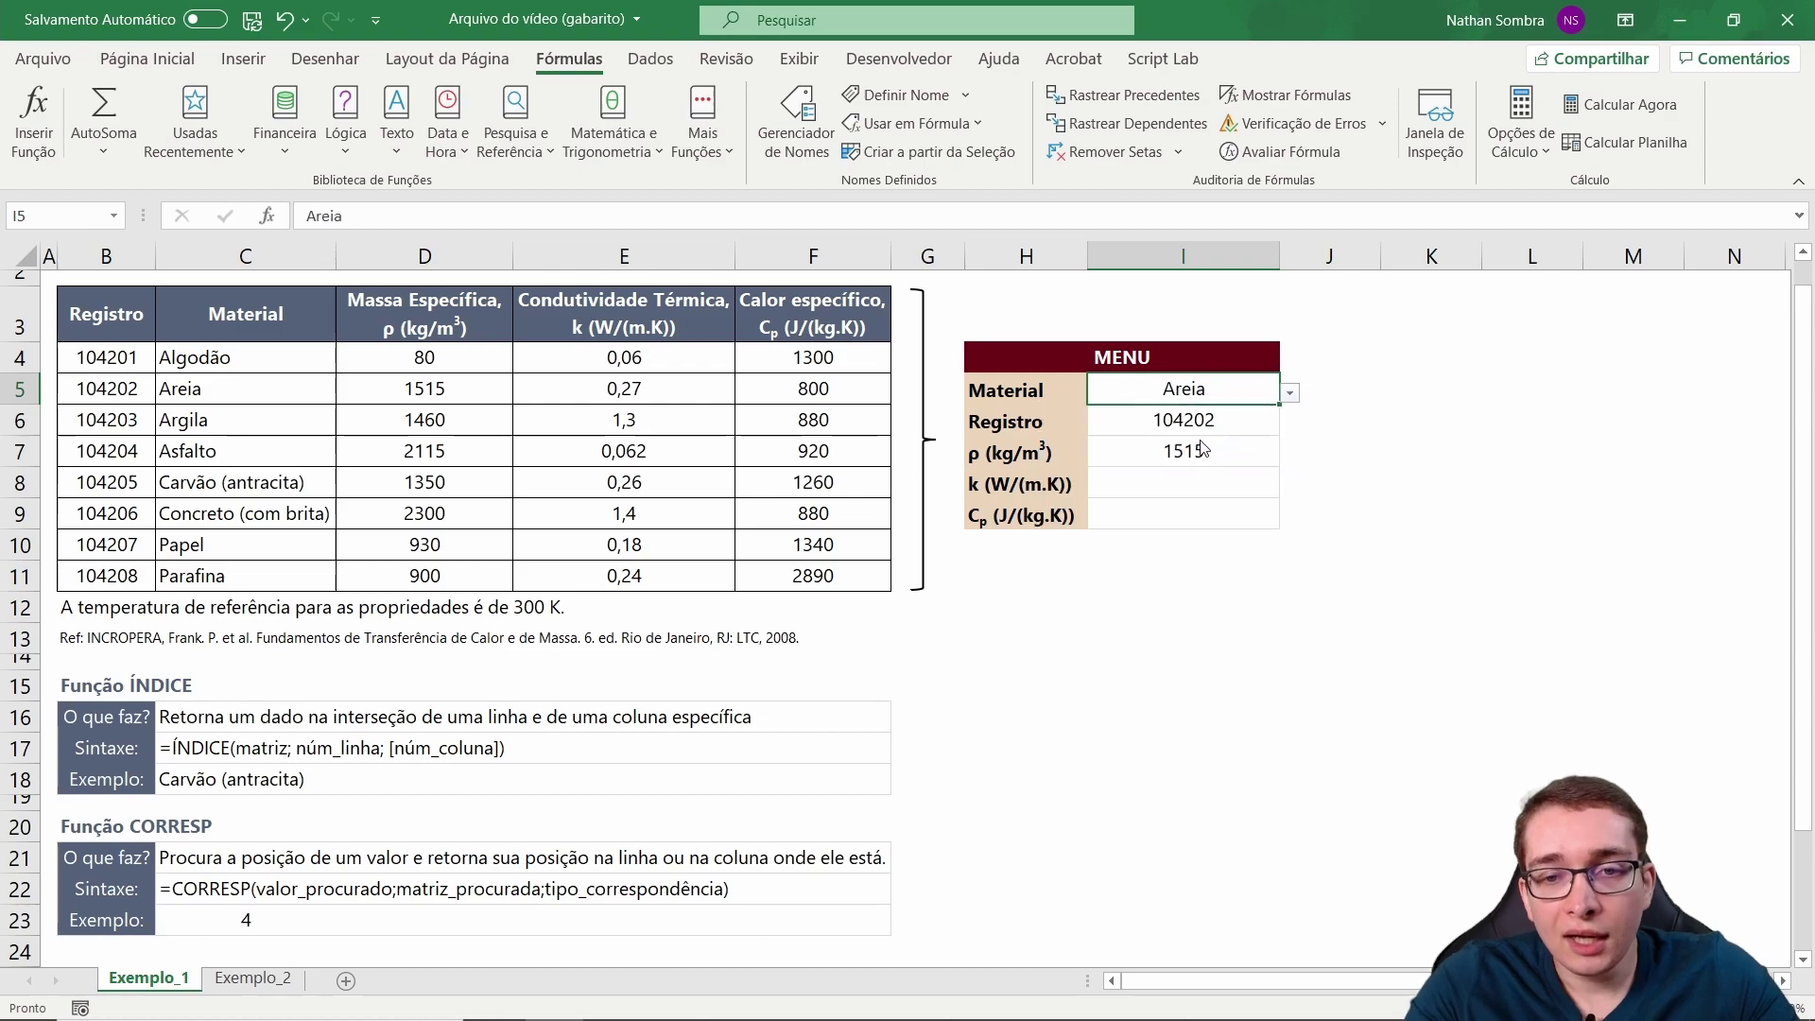
left_click(1219, 456)
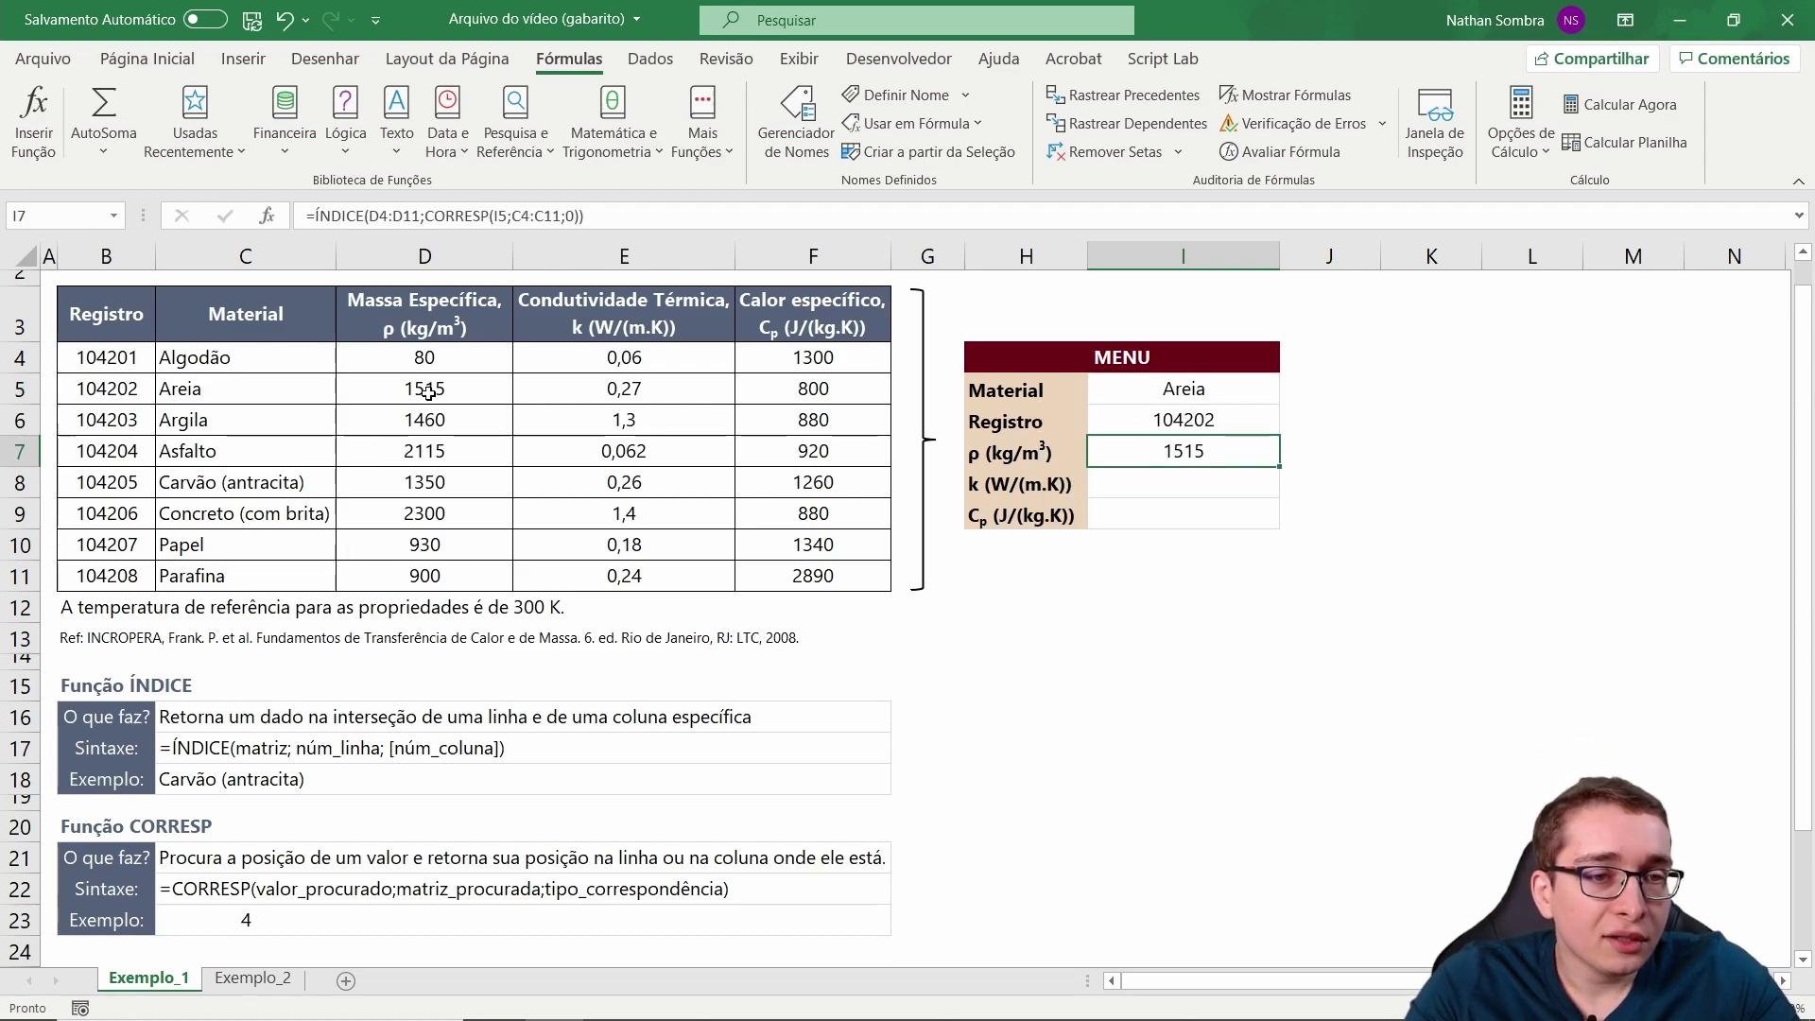
Enter =ÍNDICE(E4:E11;CORRESP(I5;C4:C11;0)) in the MENU's k cell I8 and compare the result with the Areia row.
left_click(1193, 487)
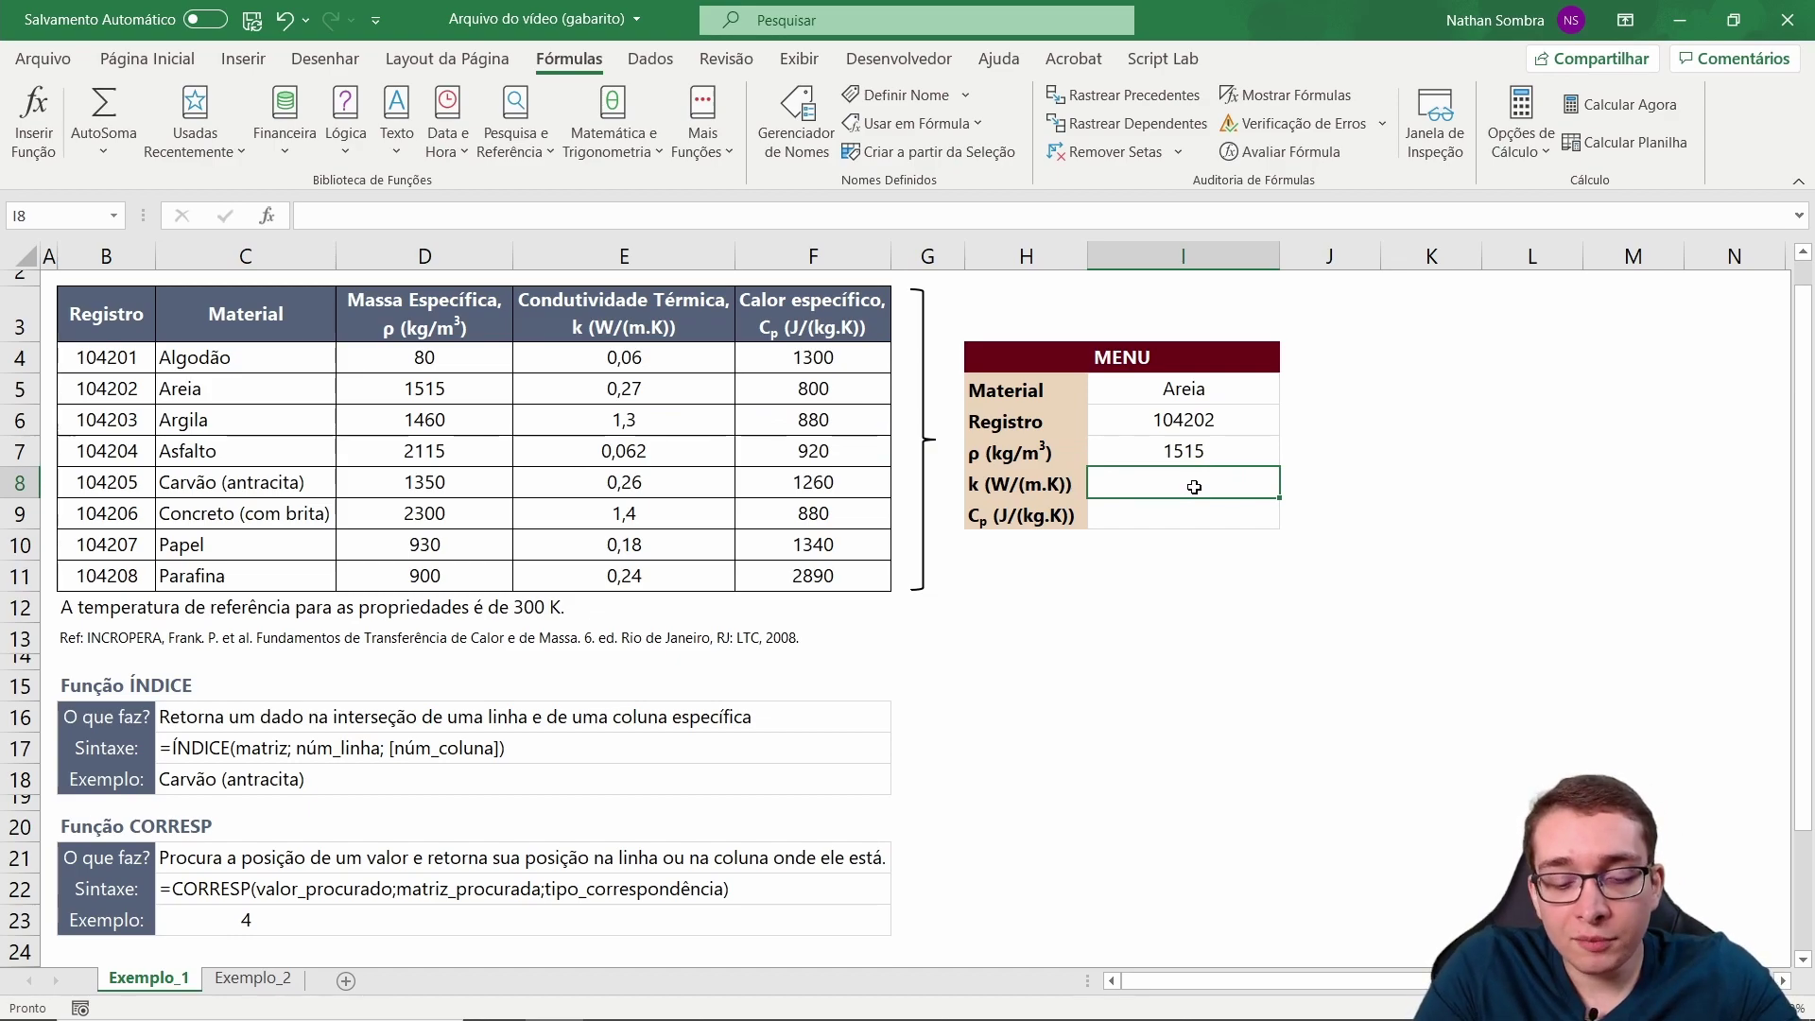
type("=índice(")
left_click_drag(619, 361, 608, 565)
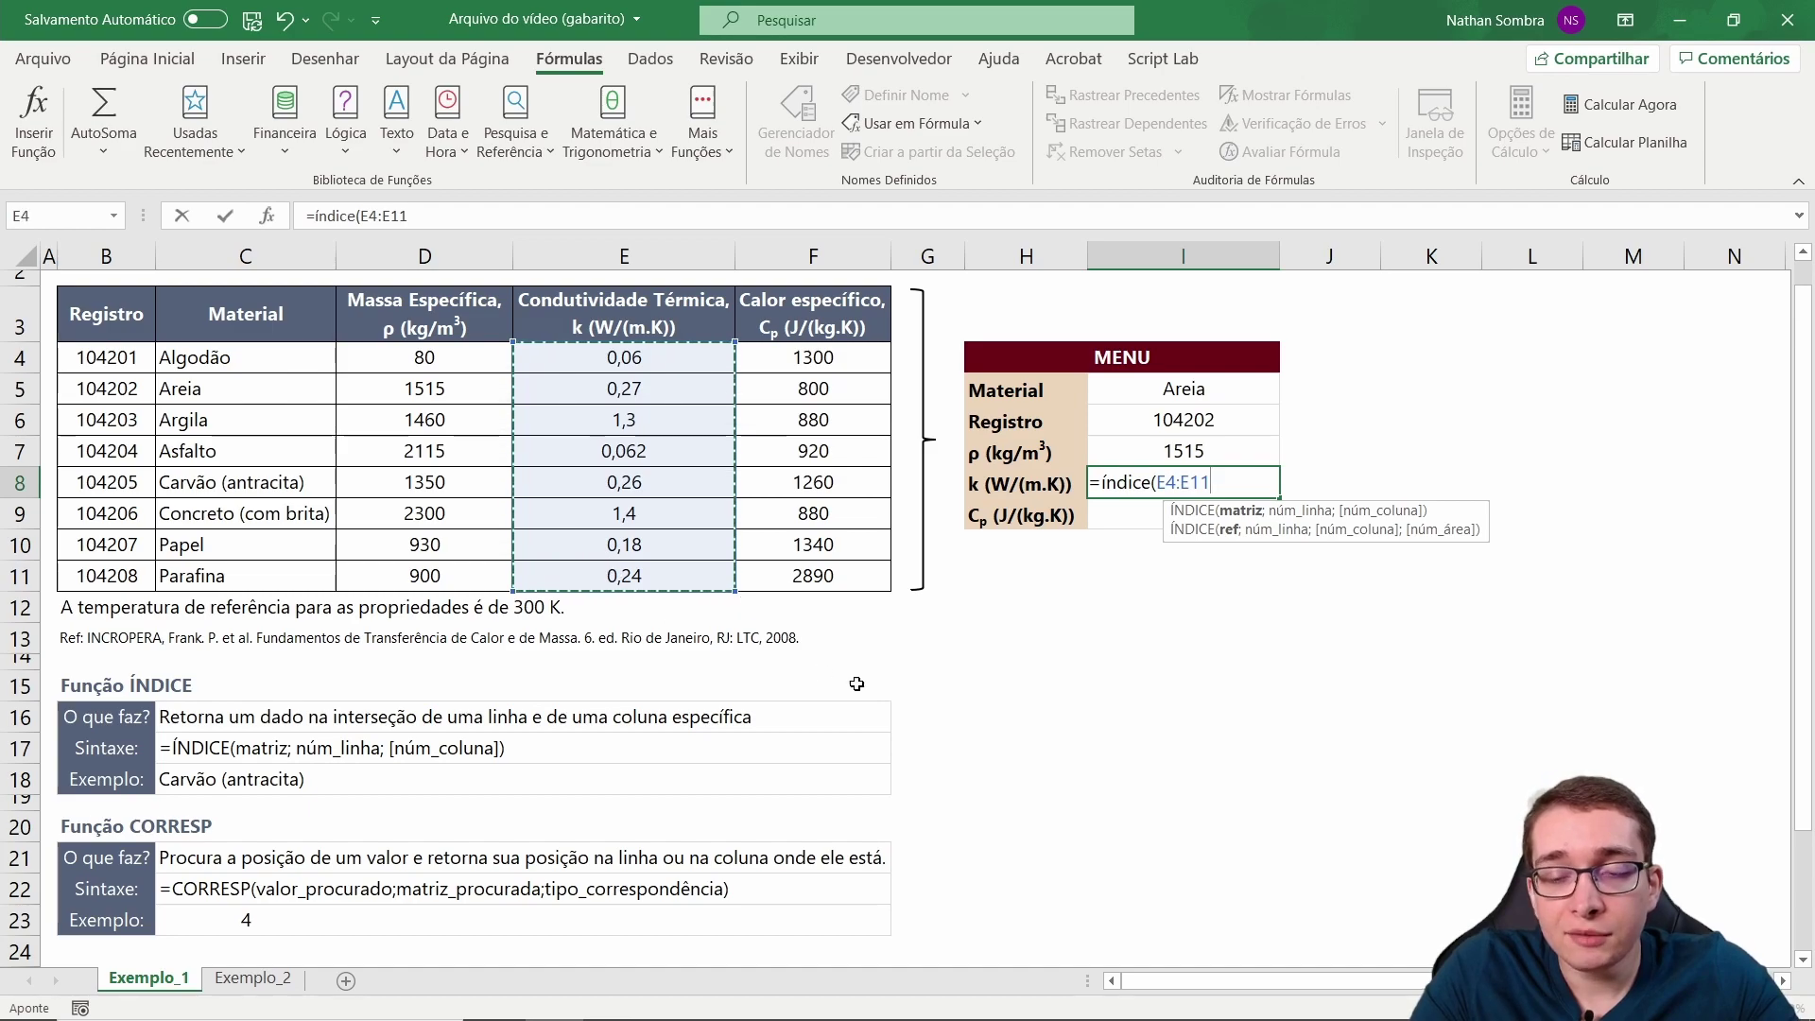
type(";corresp(")
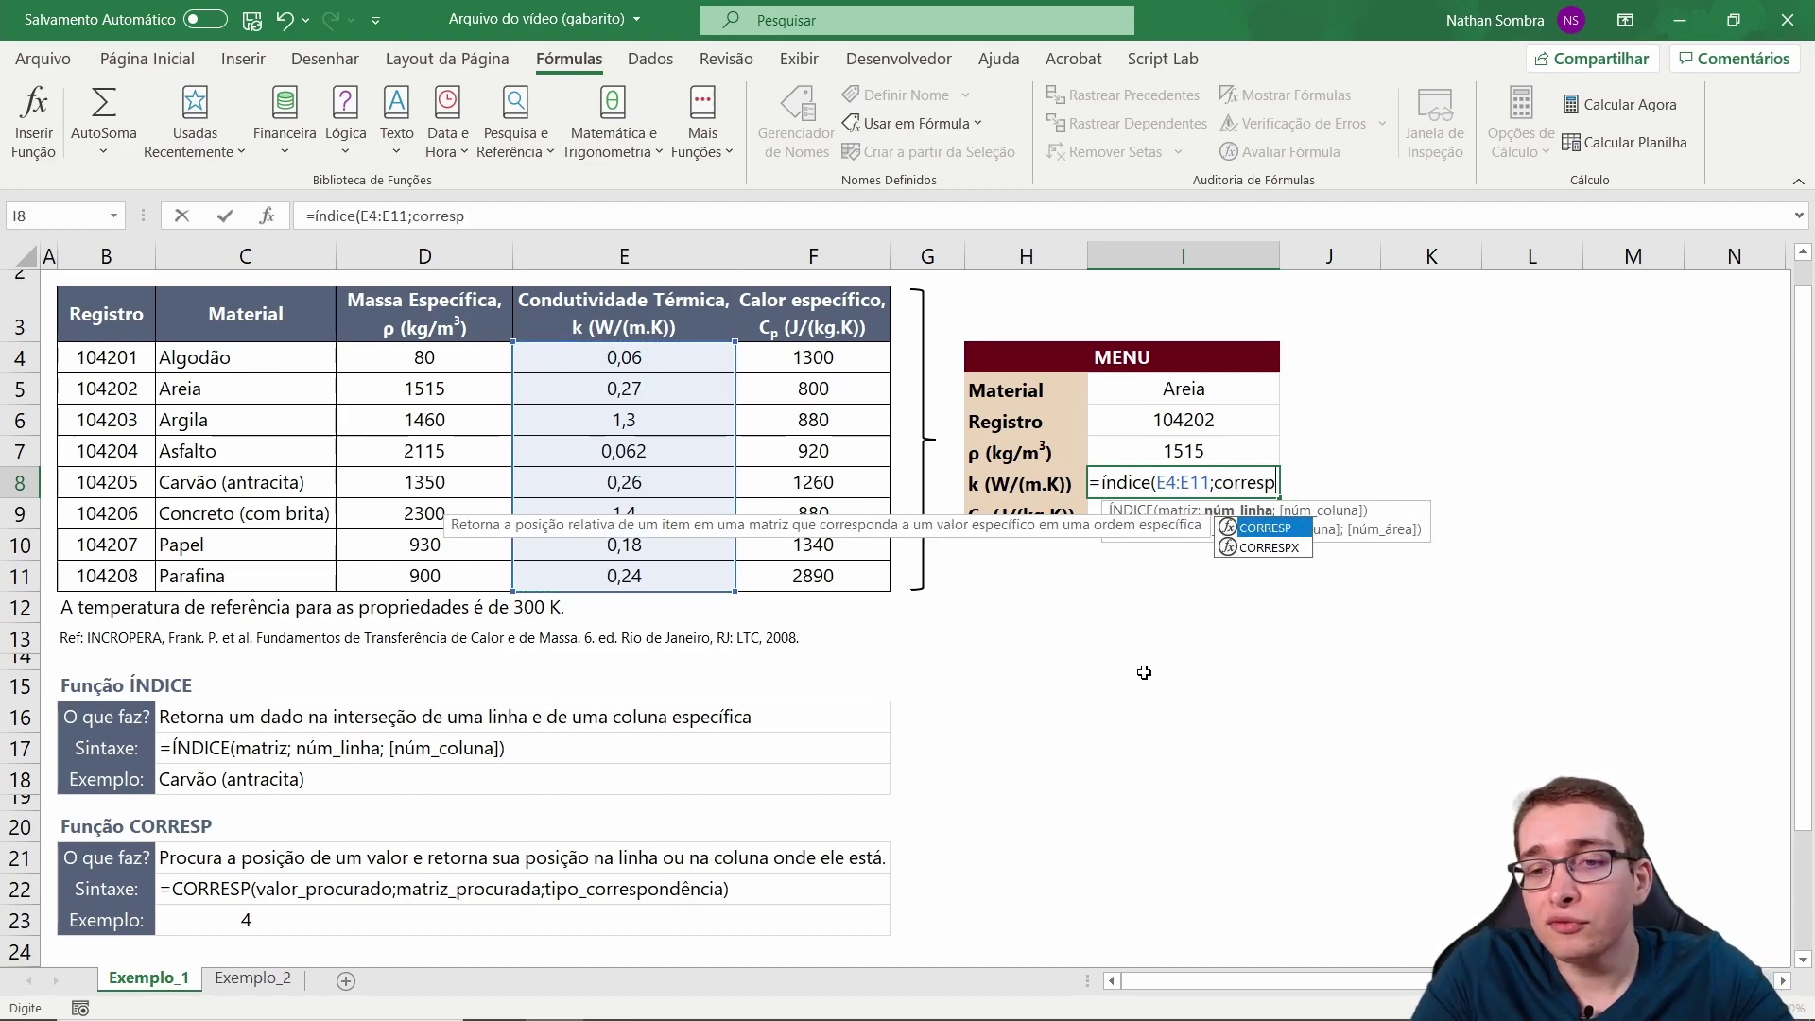
left_click(1202, 389)
type(";")
left_click_drag(316, 361, 283, 582)
type(";")
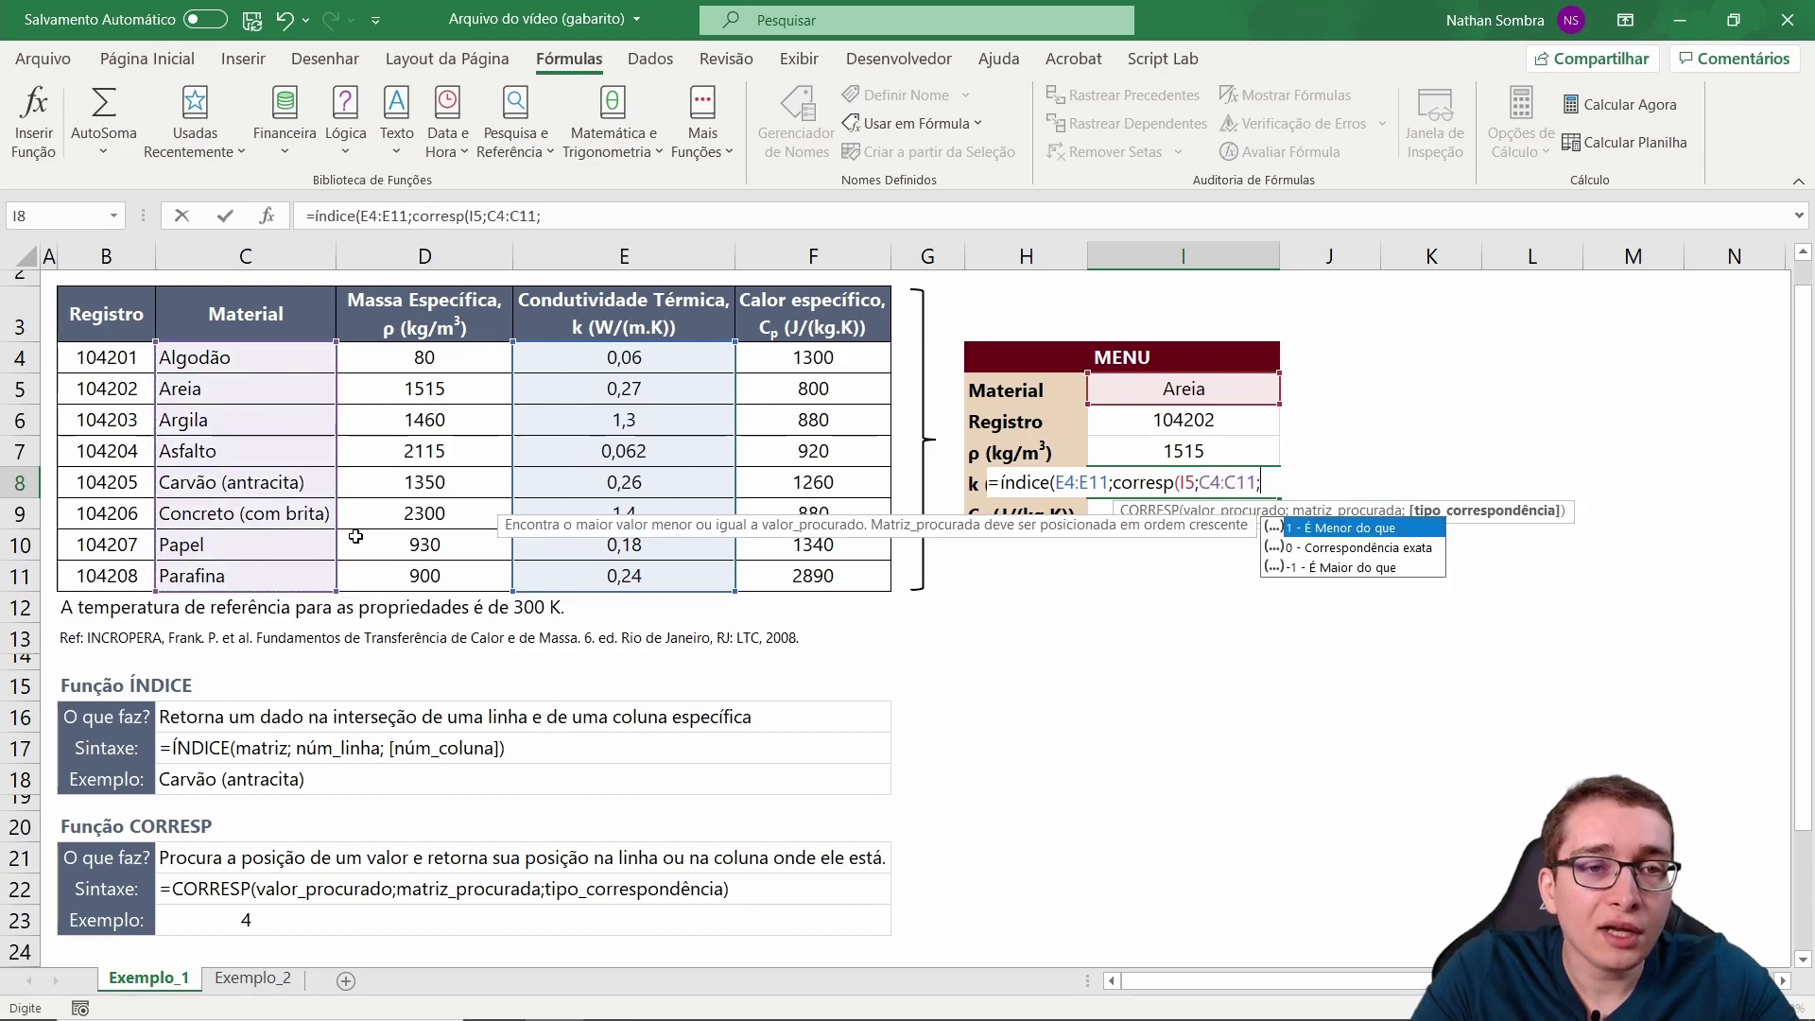
type("0))")
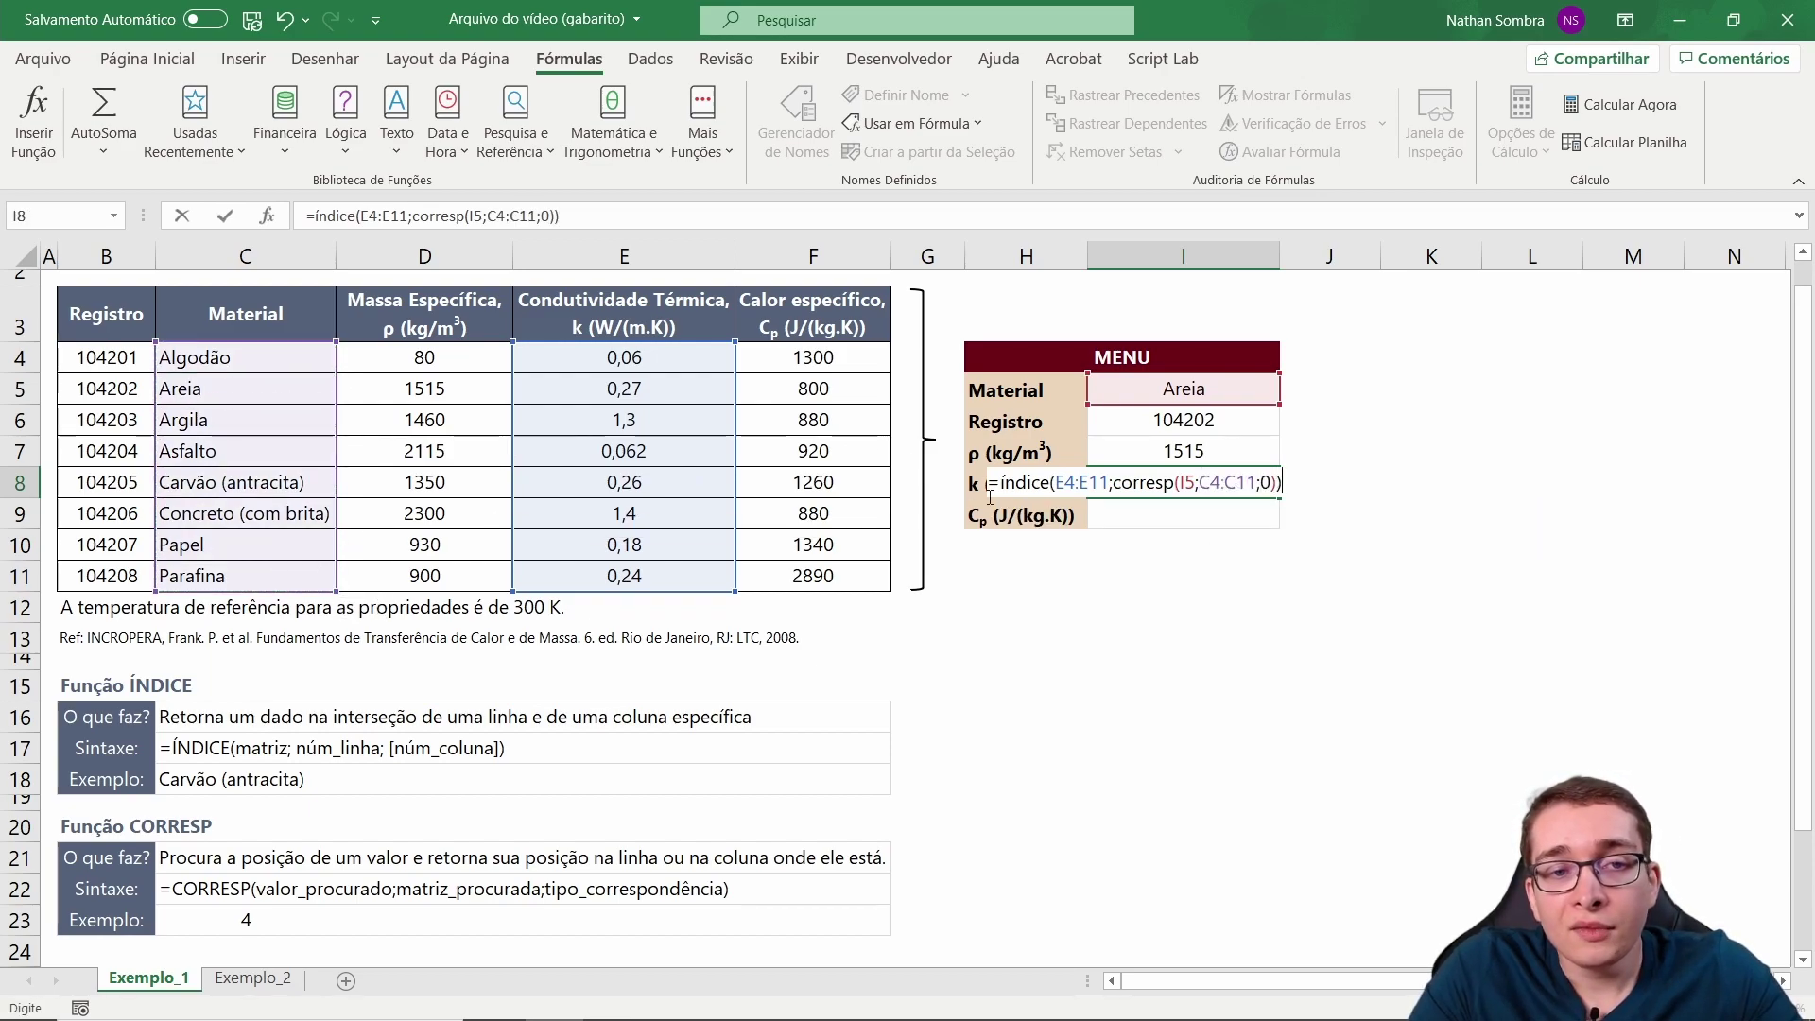
key("Return")
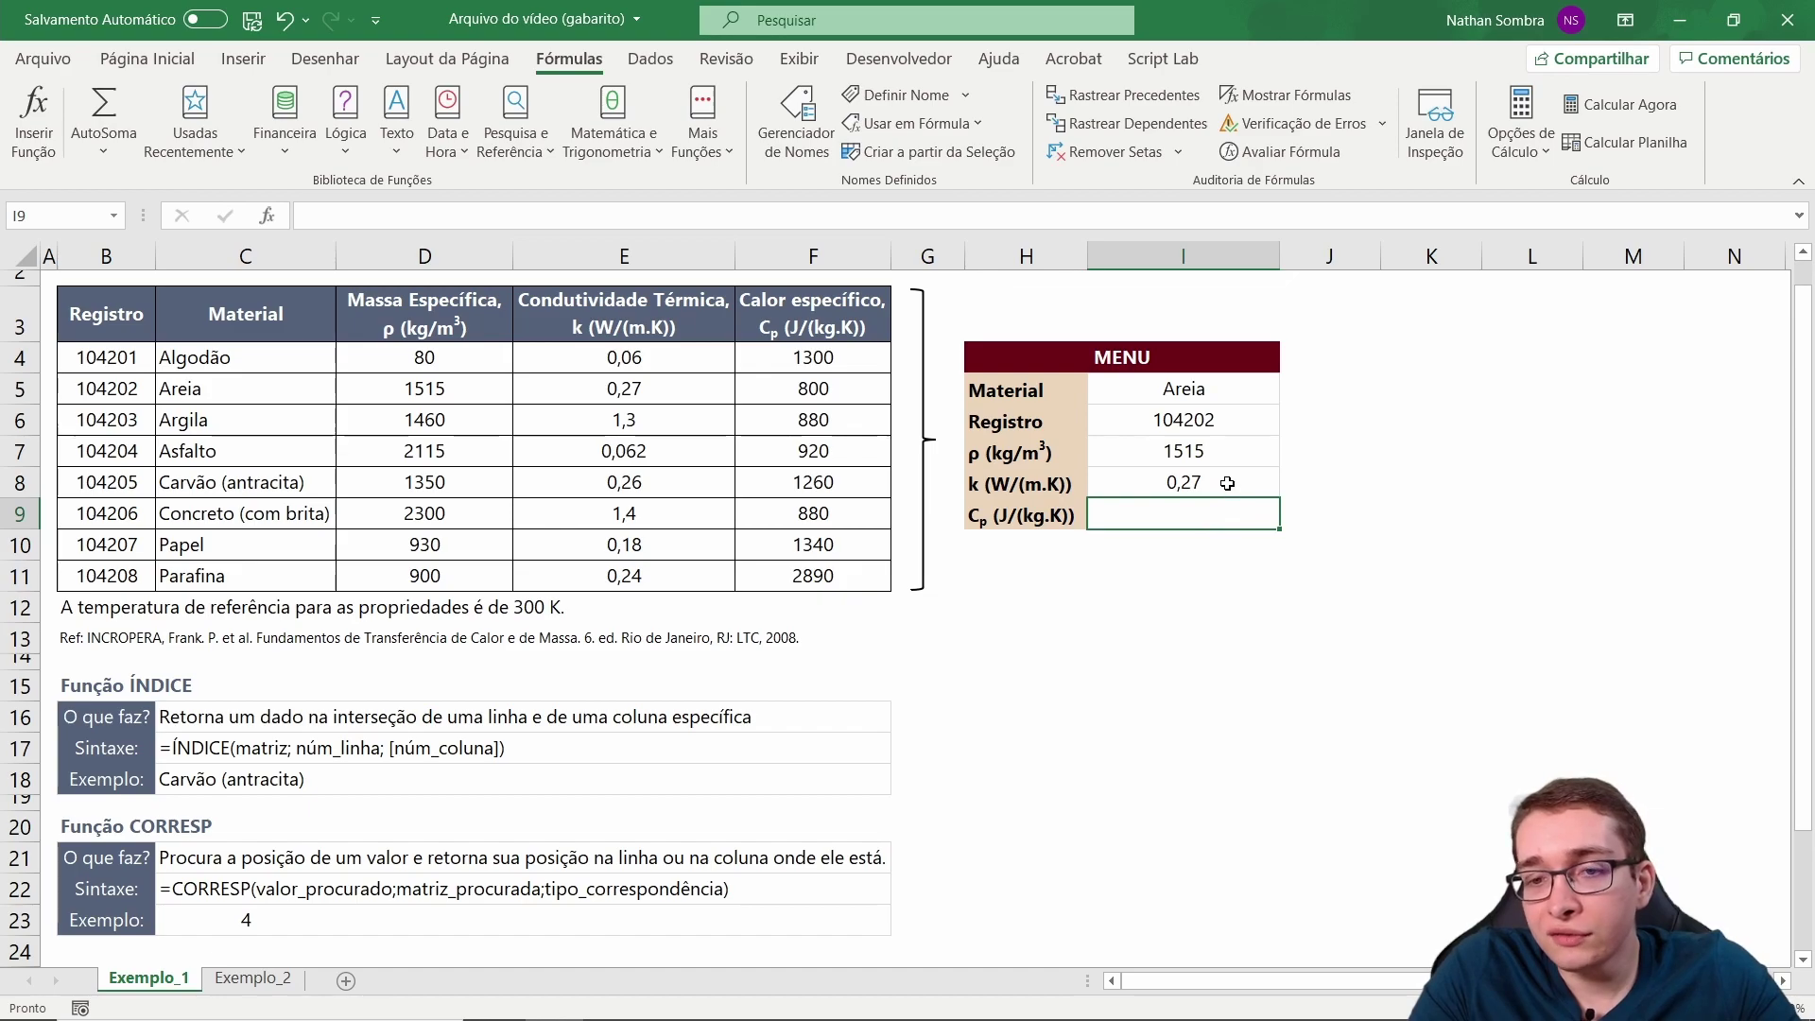
left_click(1231, 486)
left_click_drag(643, 389, 425, 389)
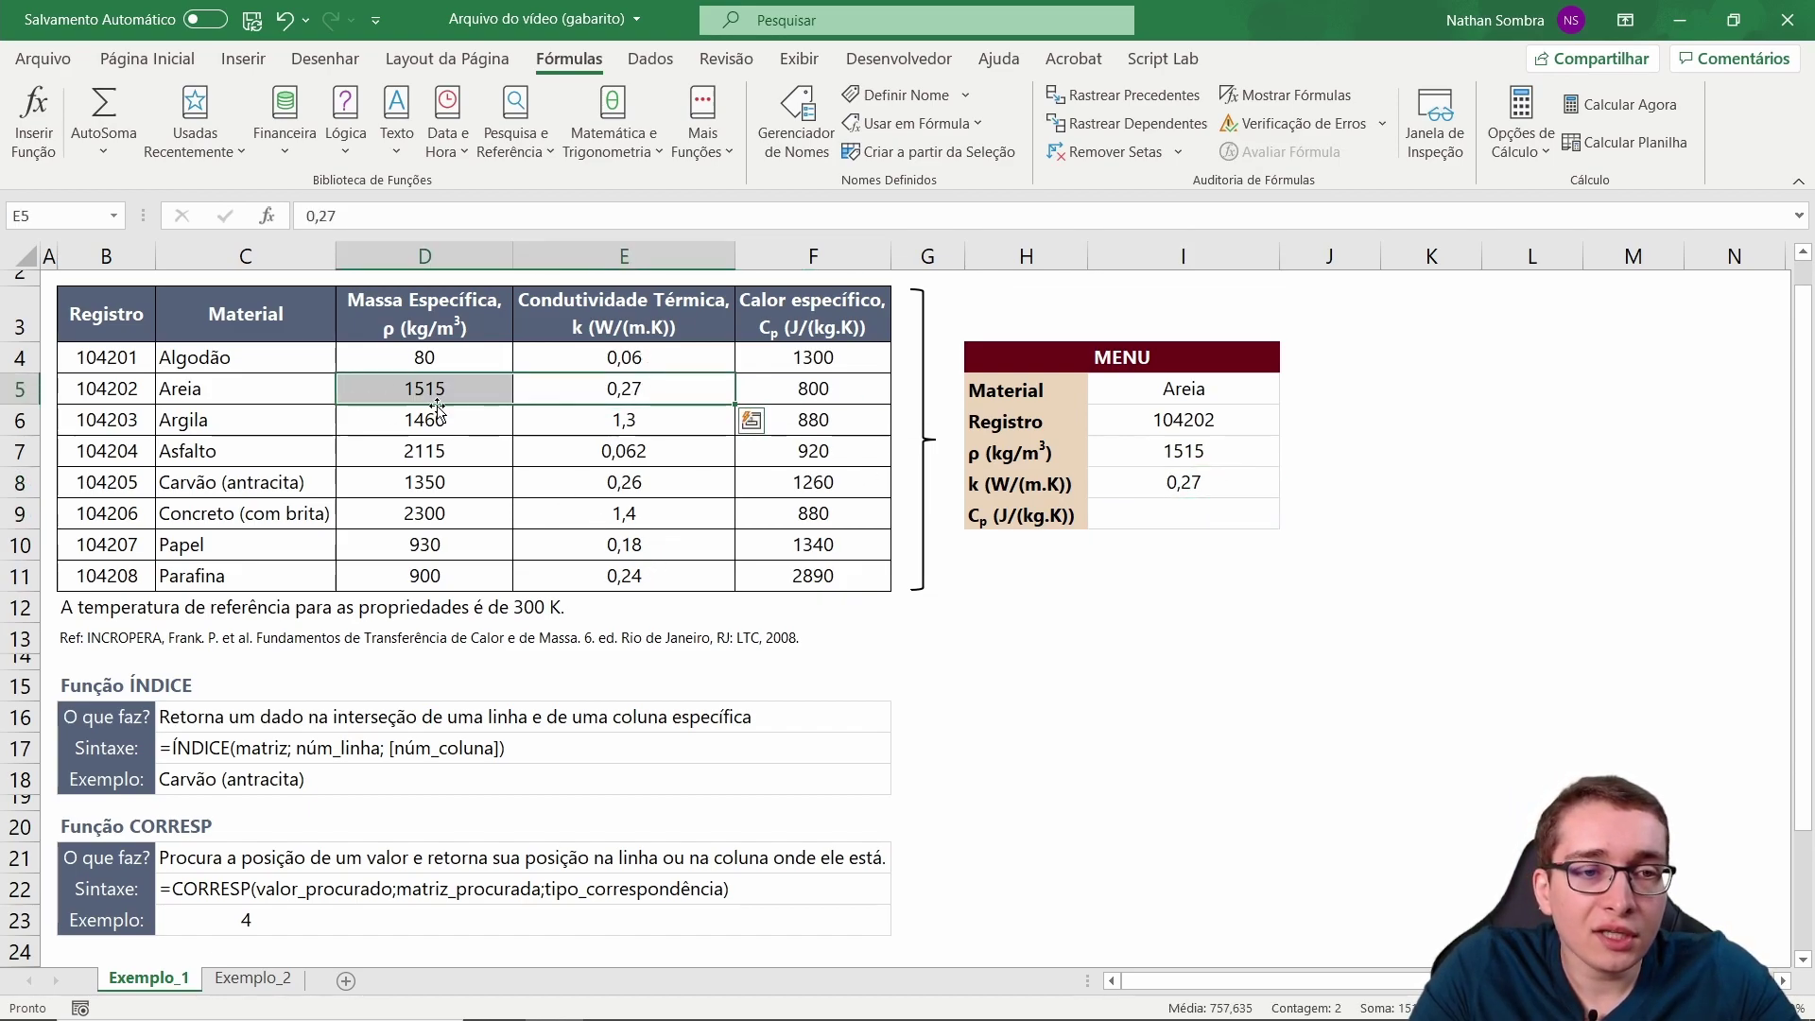
Enter =ÍNDICE(F4:F11;CORRESP(I5;C4:C11;0)) in the MENU's Cp cell I9 and review the completed fields I6:I9.
left_click(1192, 513)
type("=ÍNDICE(")
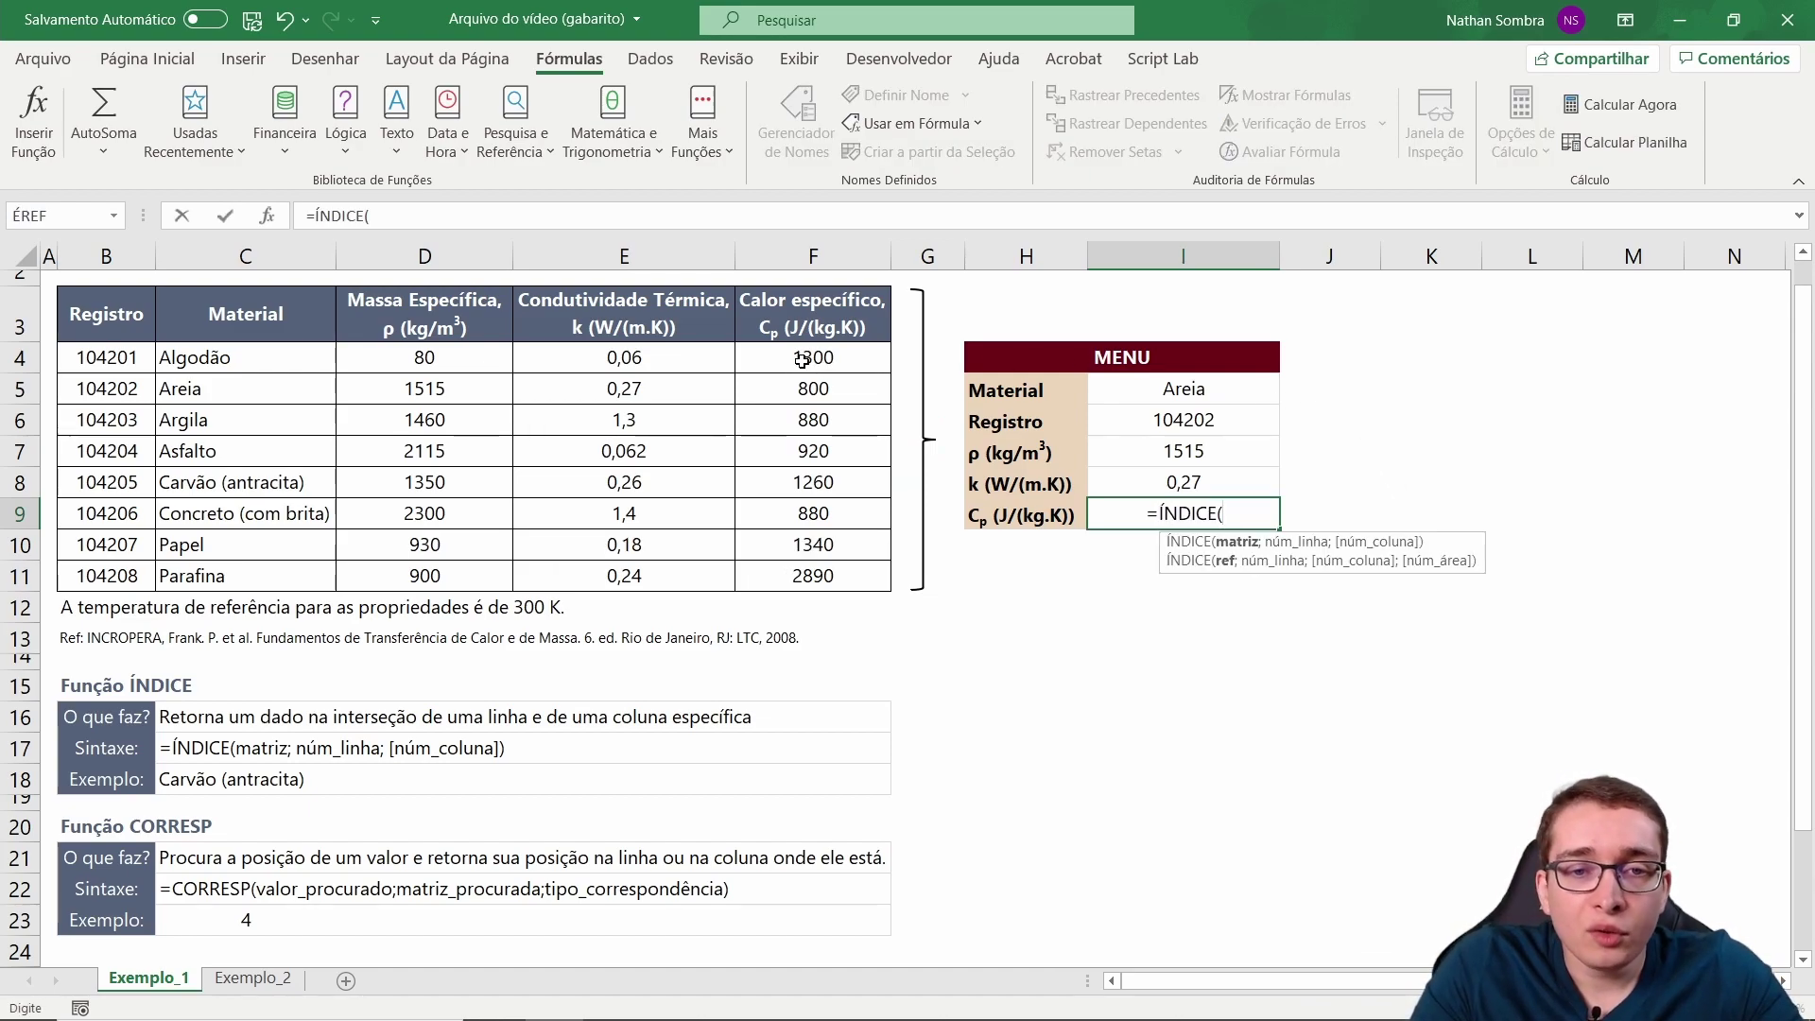
left_click_drag(801, 360, 824, 578)
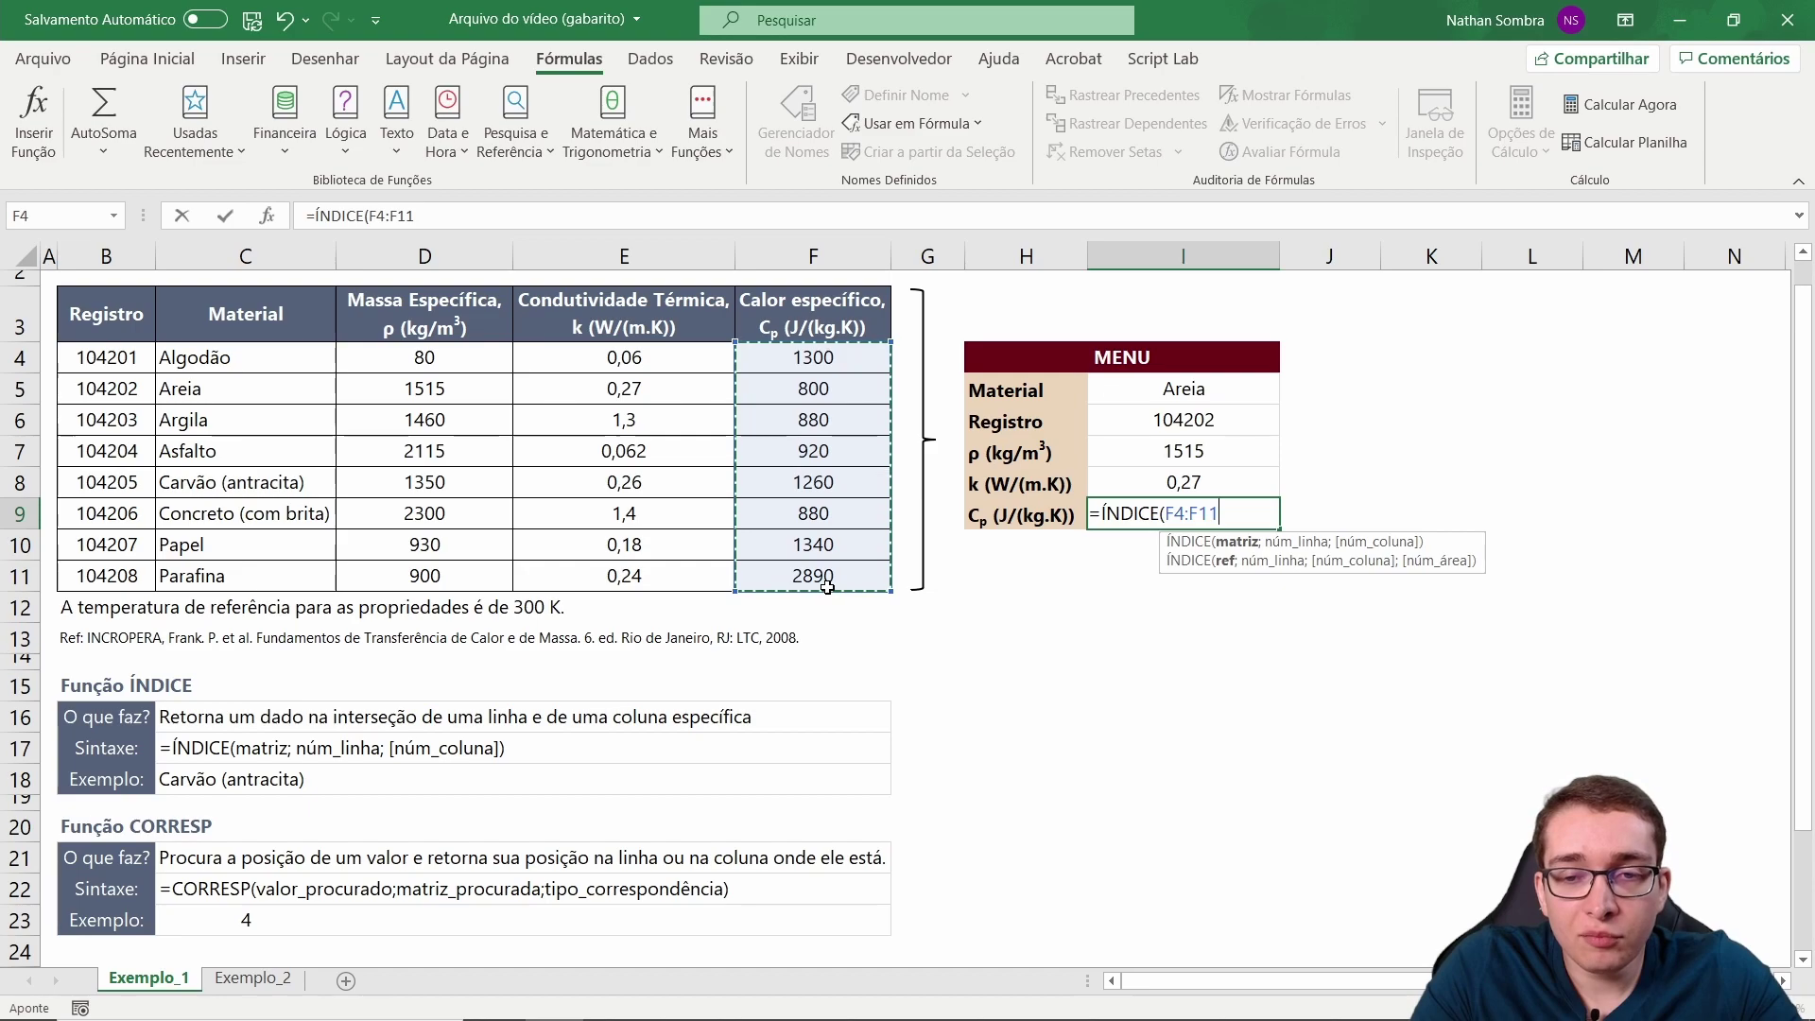
type(";CORRESP(")
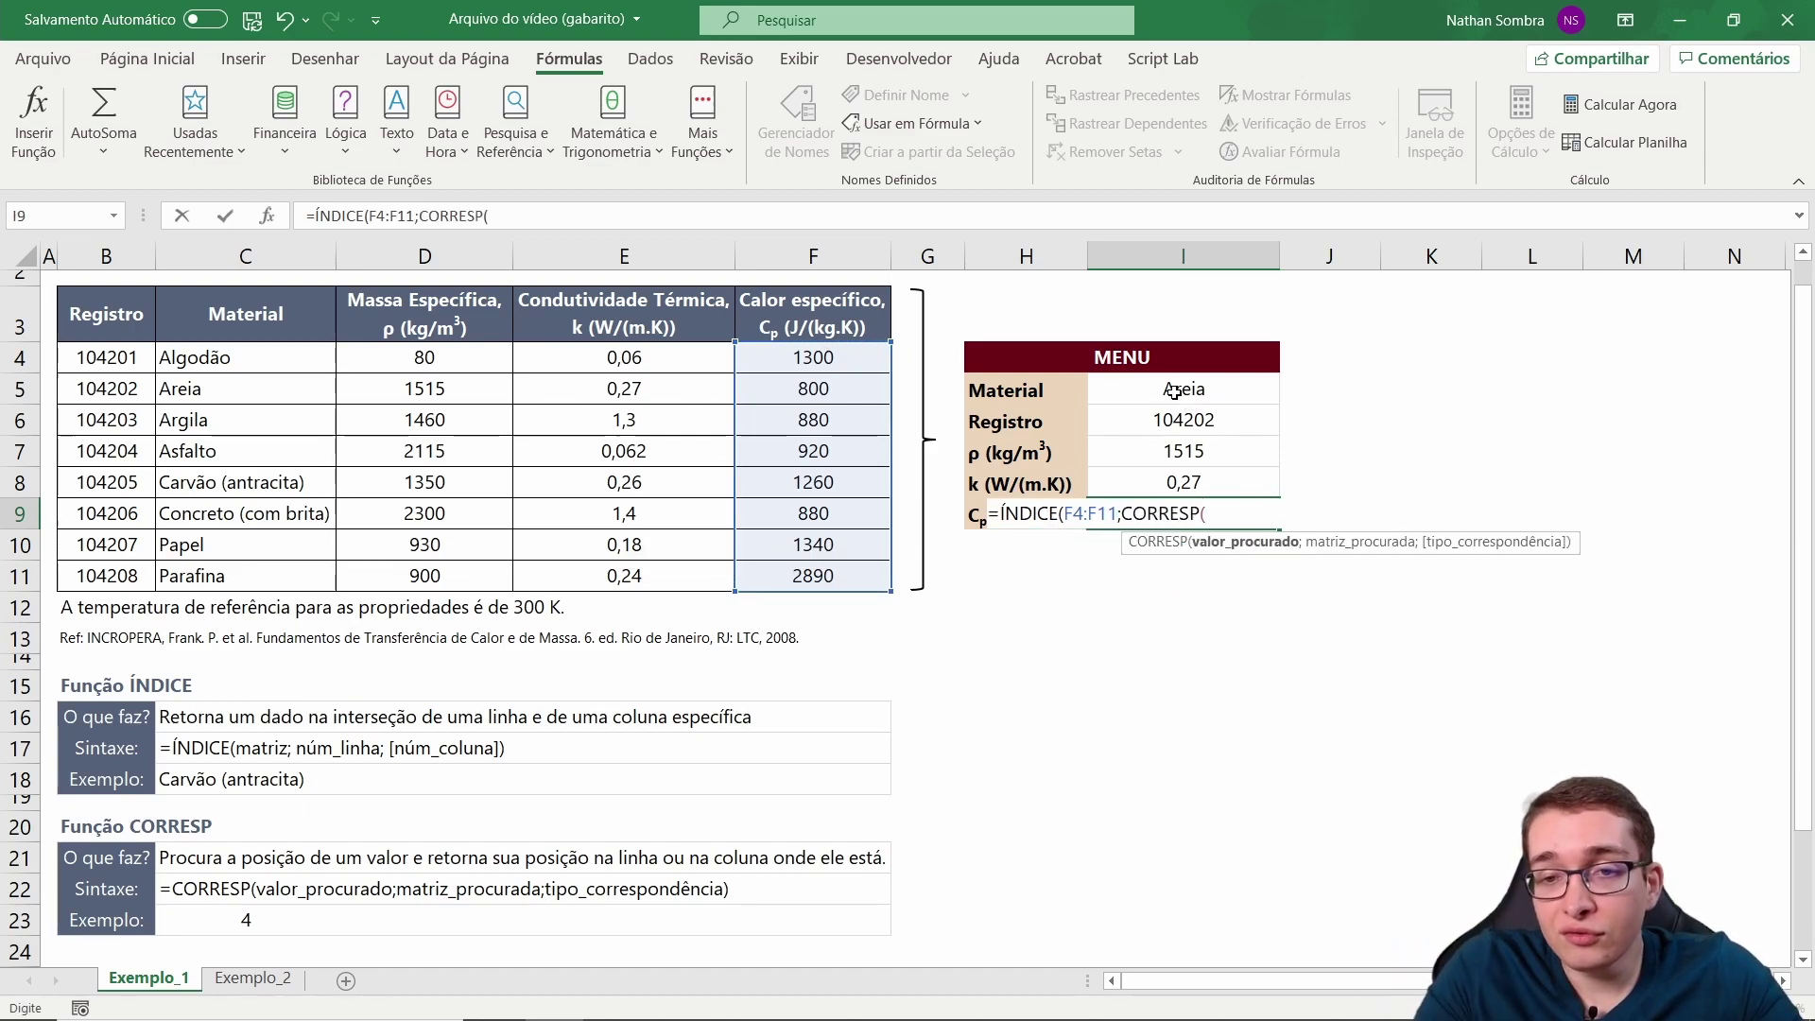
left_click(1181, 389)
type(";")
left_click_drag(274, 359, 267, 564)
type(";0))")
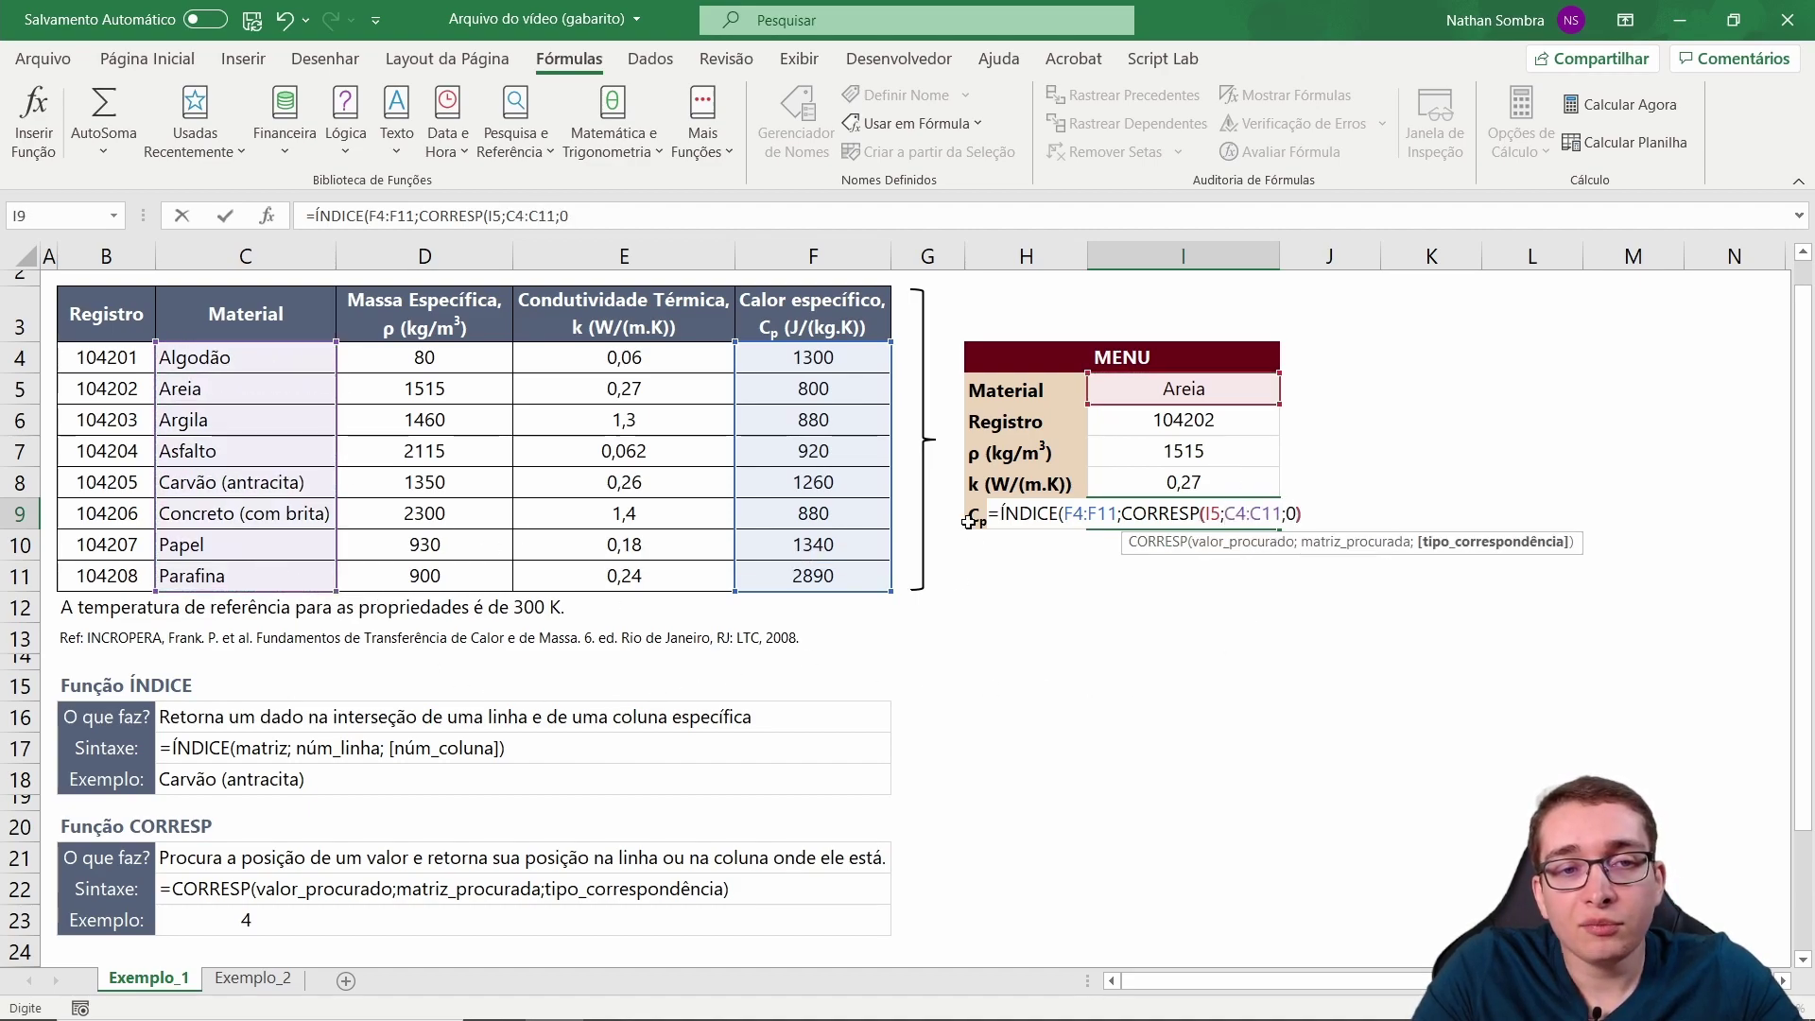
key("Return")
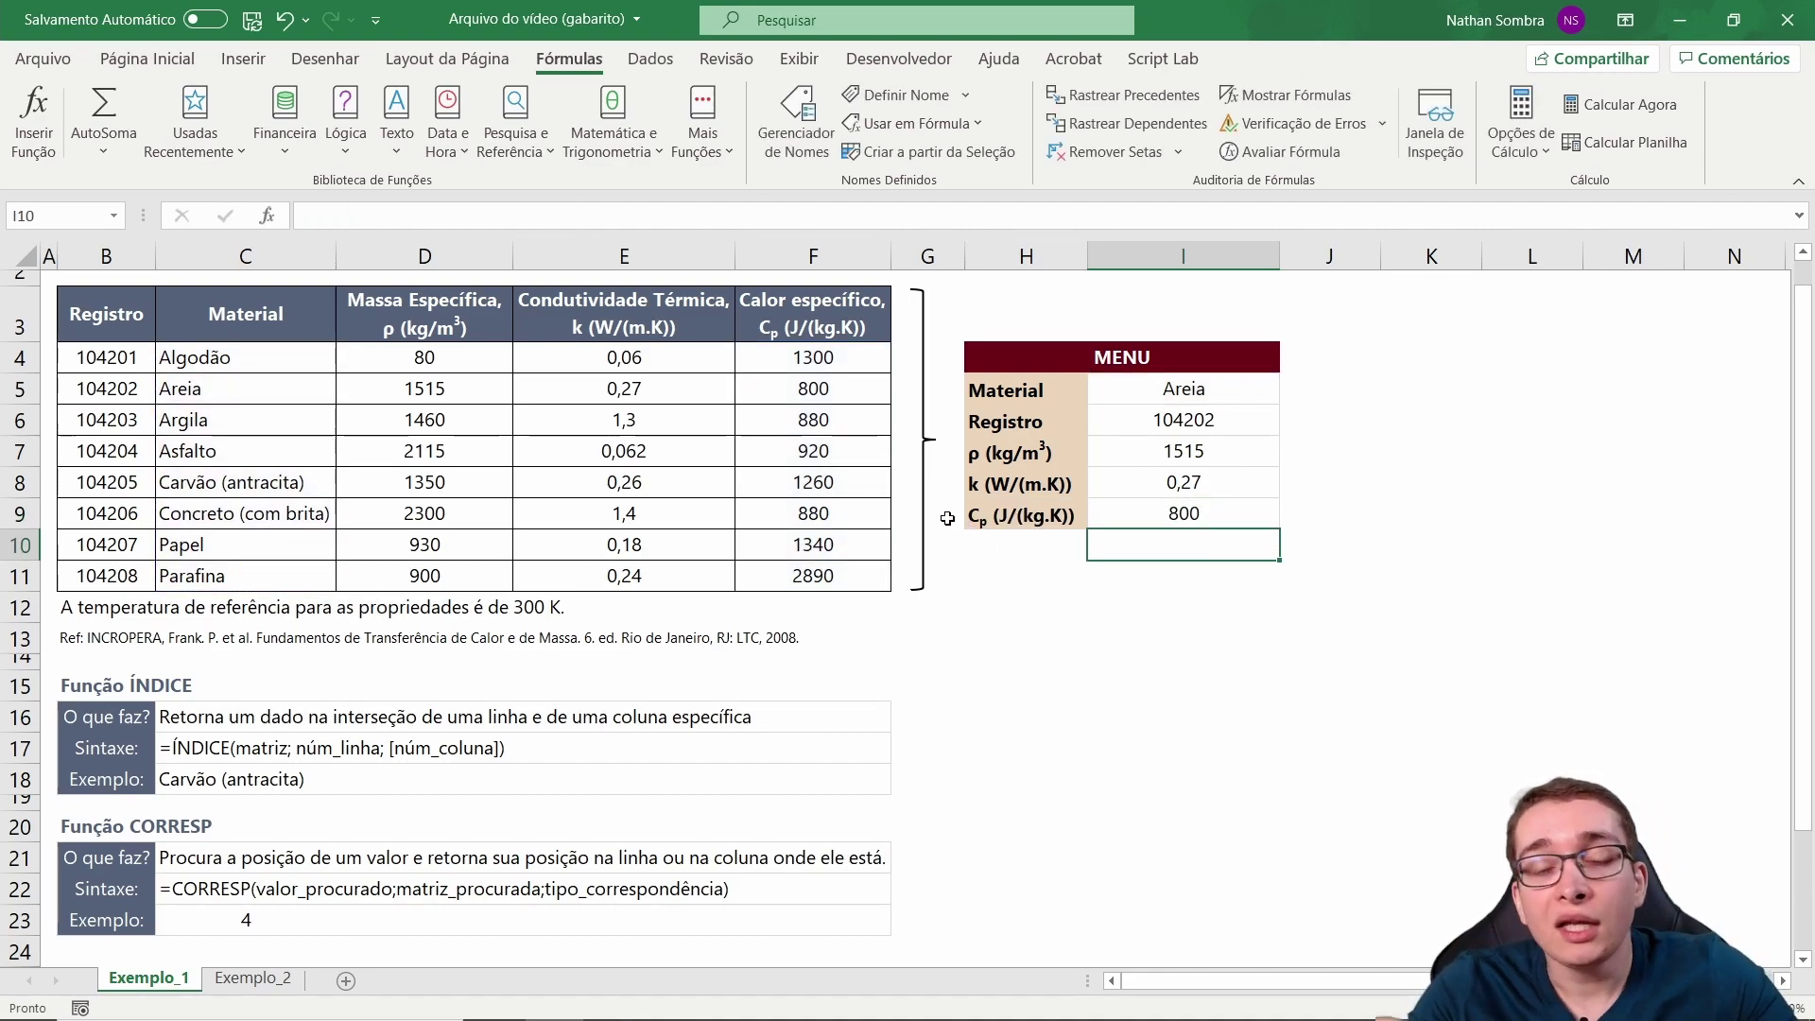
left_click_drag(1172, 416, 1182, 515)
Set the MENU material in I5 to Papel and review the looked-up fields in I6:I9.
left_click(1227, 390)
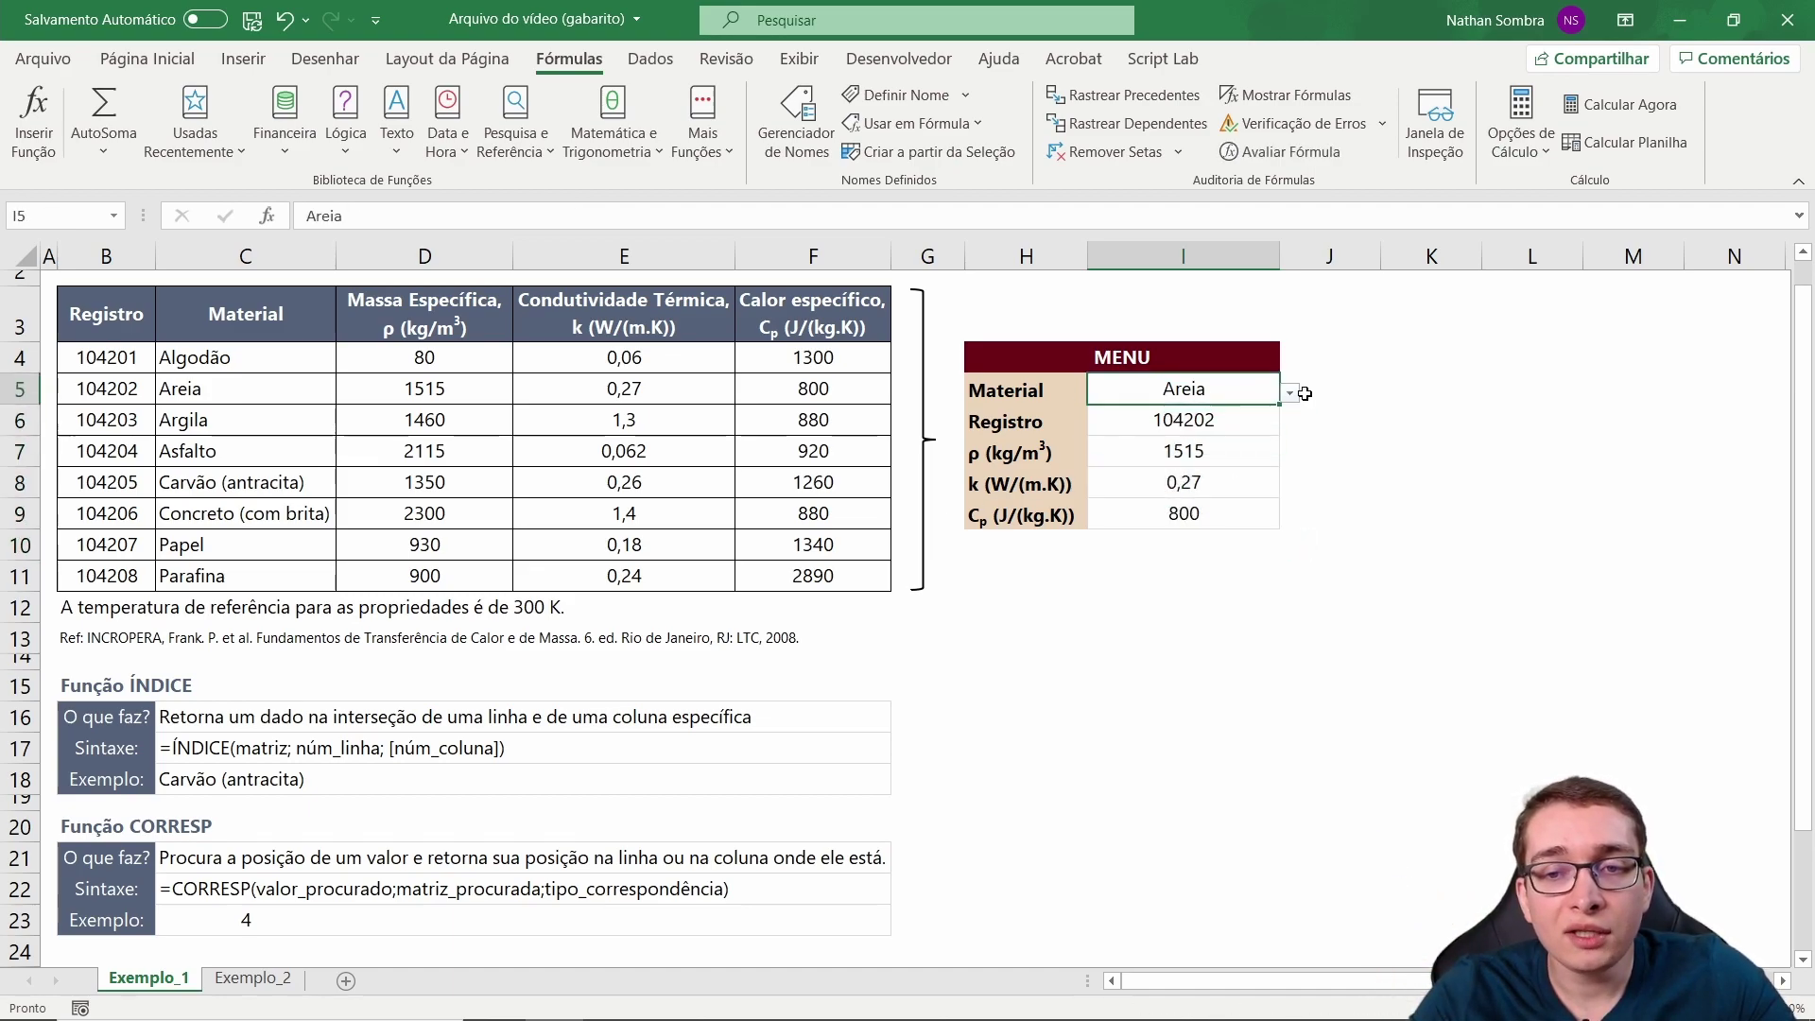
left_click(1290, 392)
left_click(1152, 542)
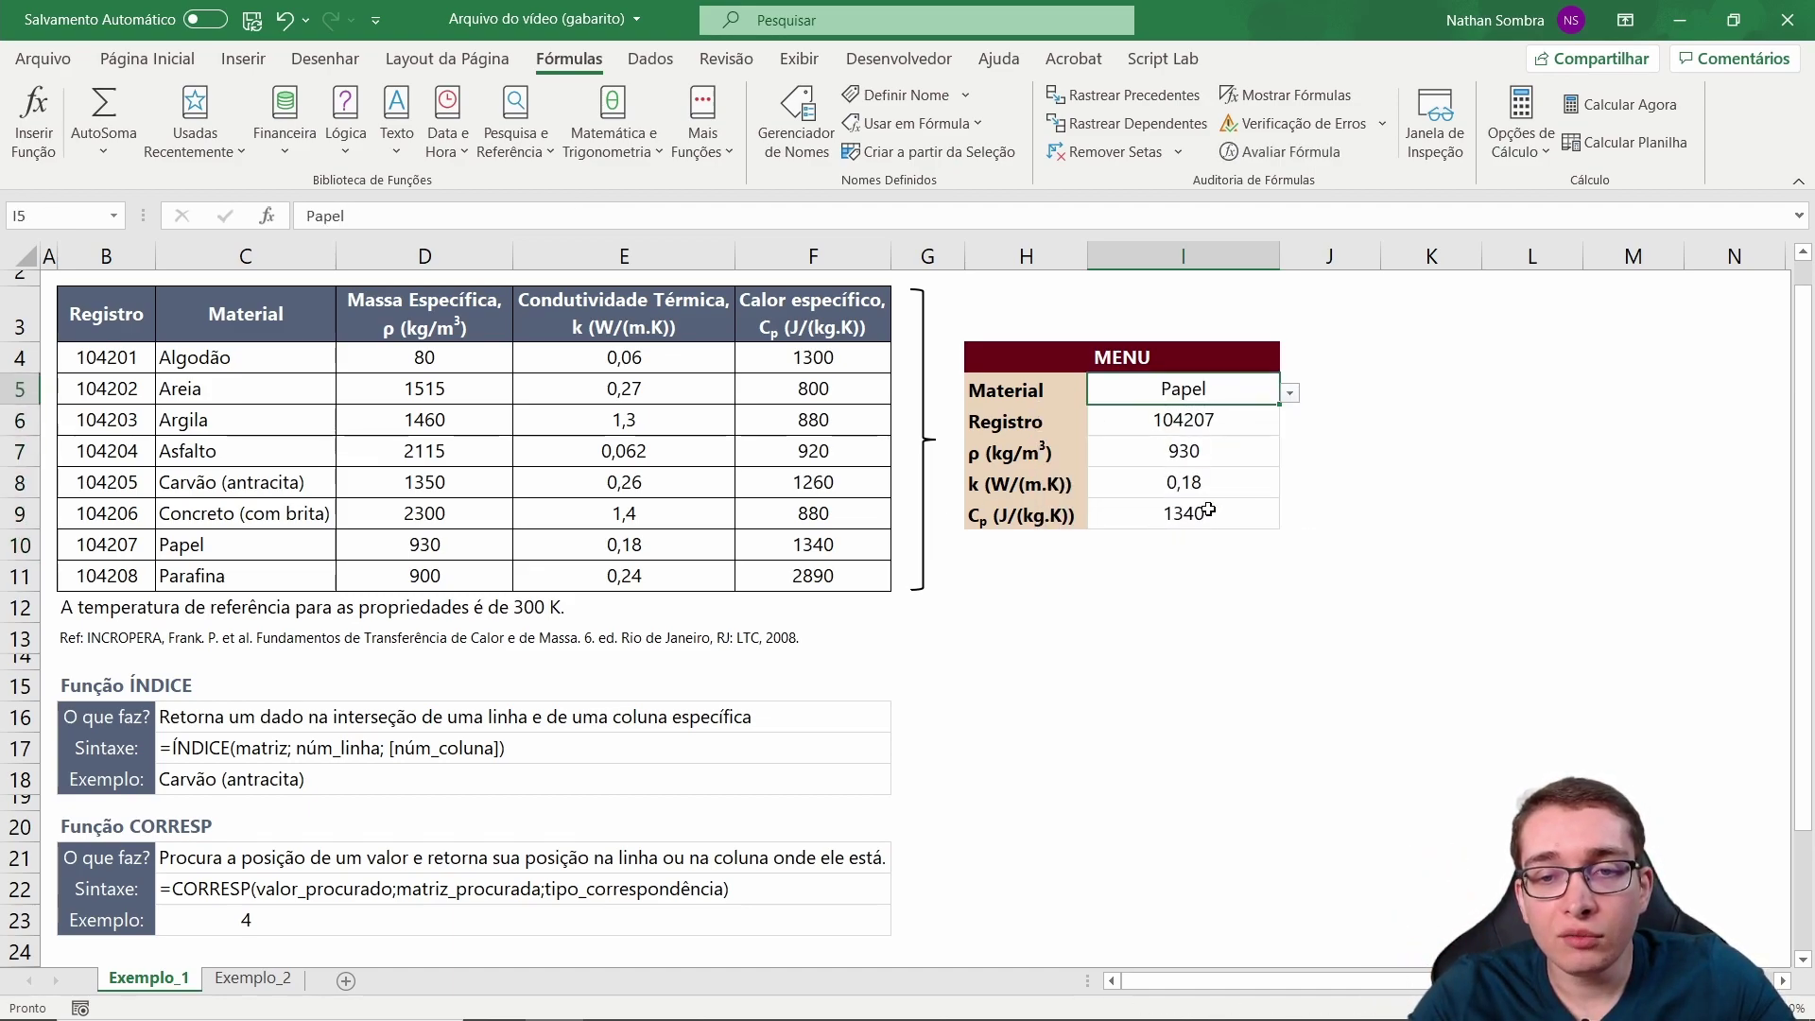
left_click_drag(1211, 428, 1217, 511)
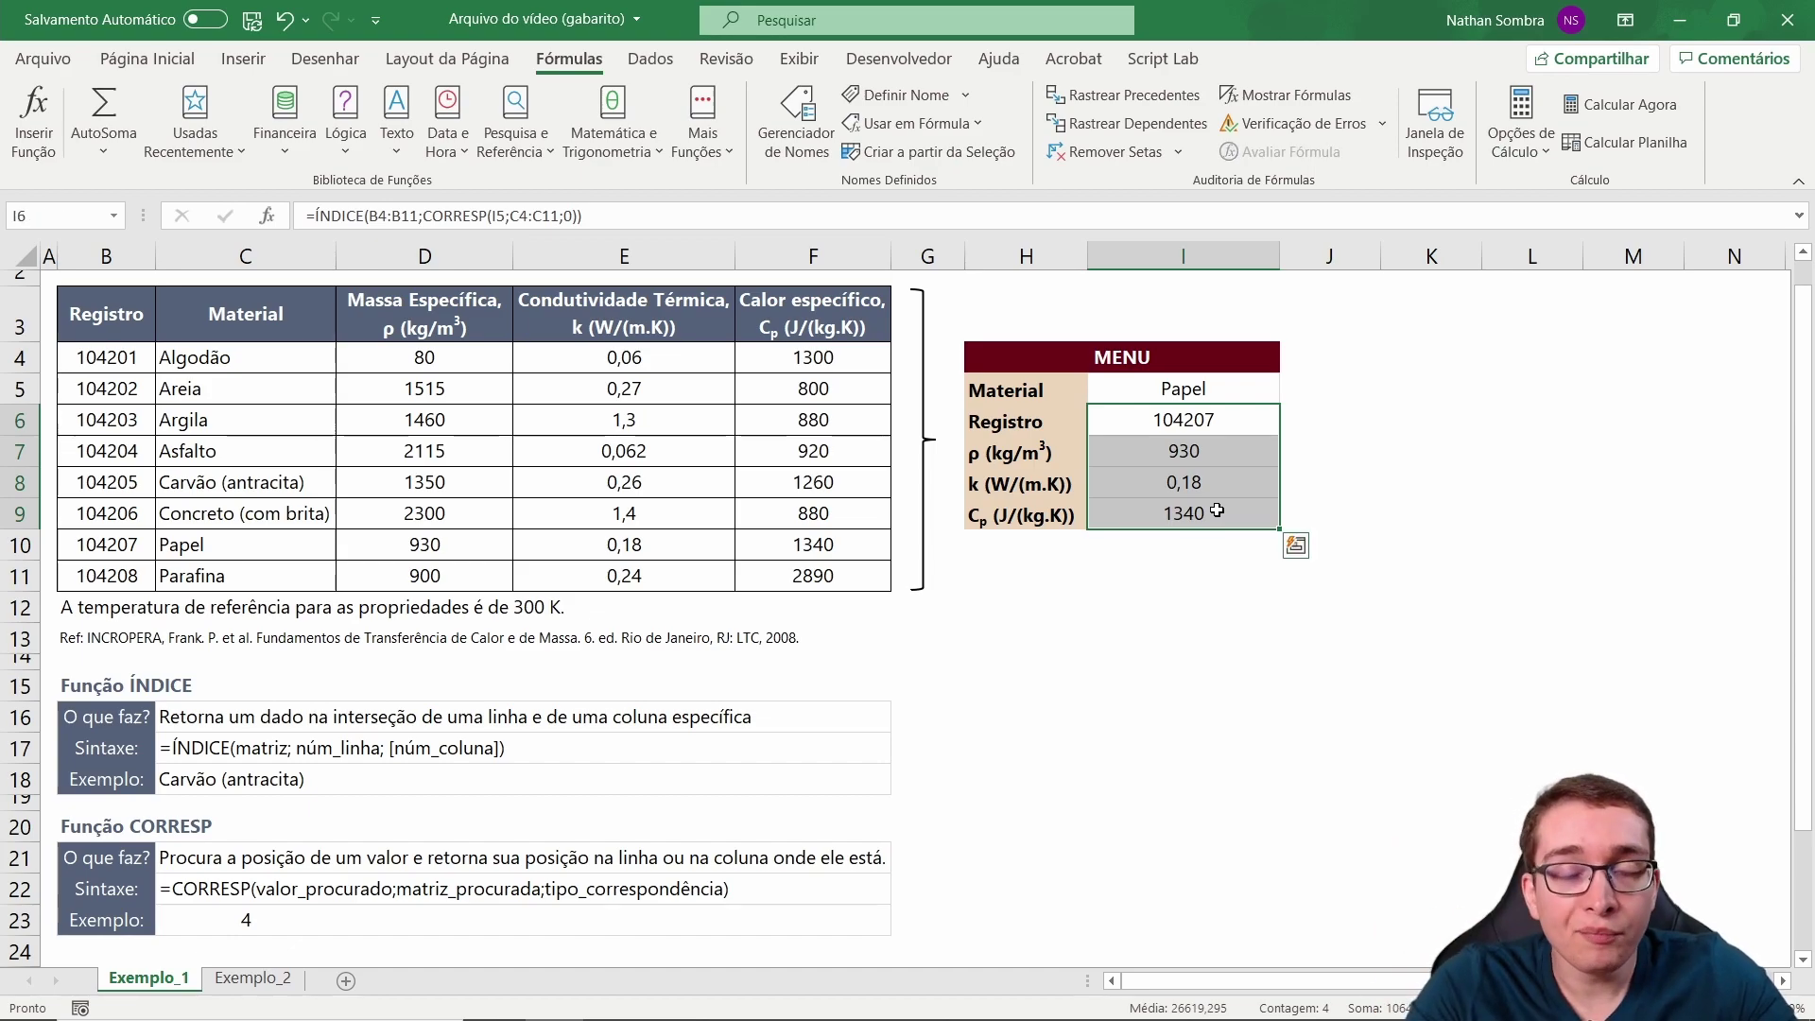
Switch to the Exemplo_2 sheet and examine the MENU's Material, Propriedade and Valor cells H6:H8.
left_click(252, 978)
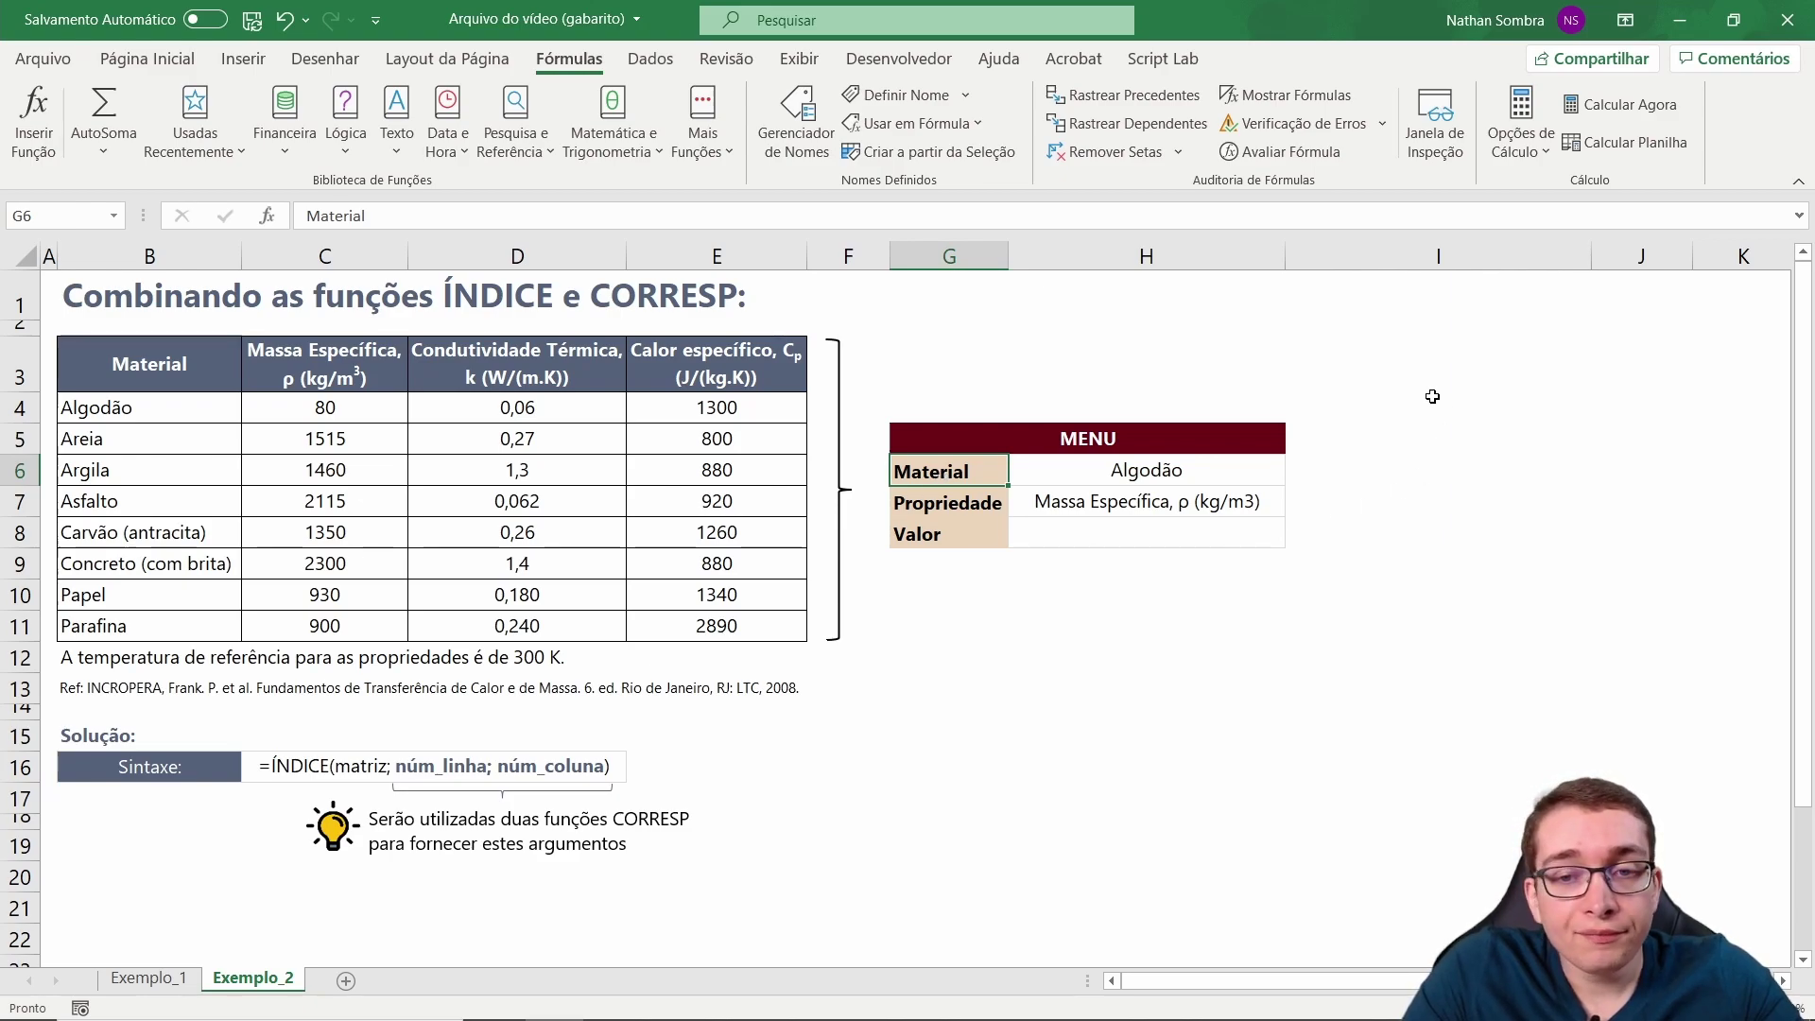
left_click(1222, 470)
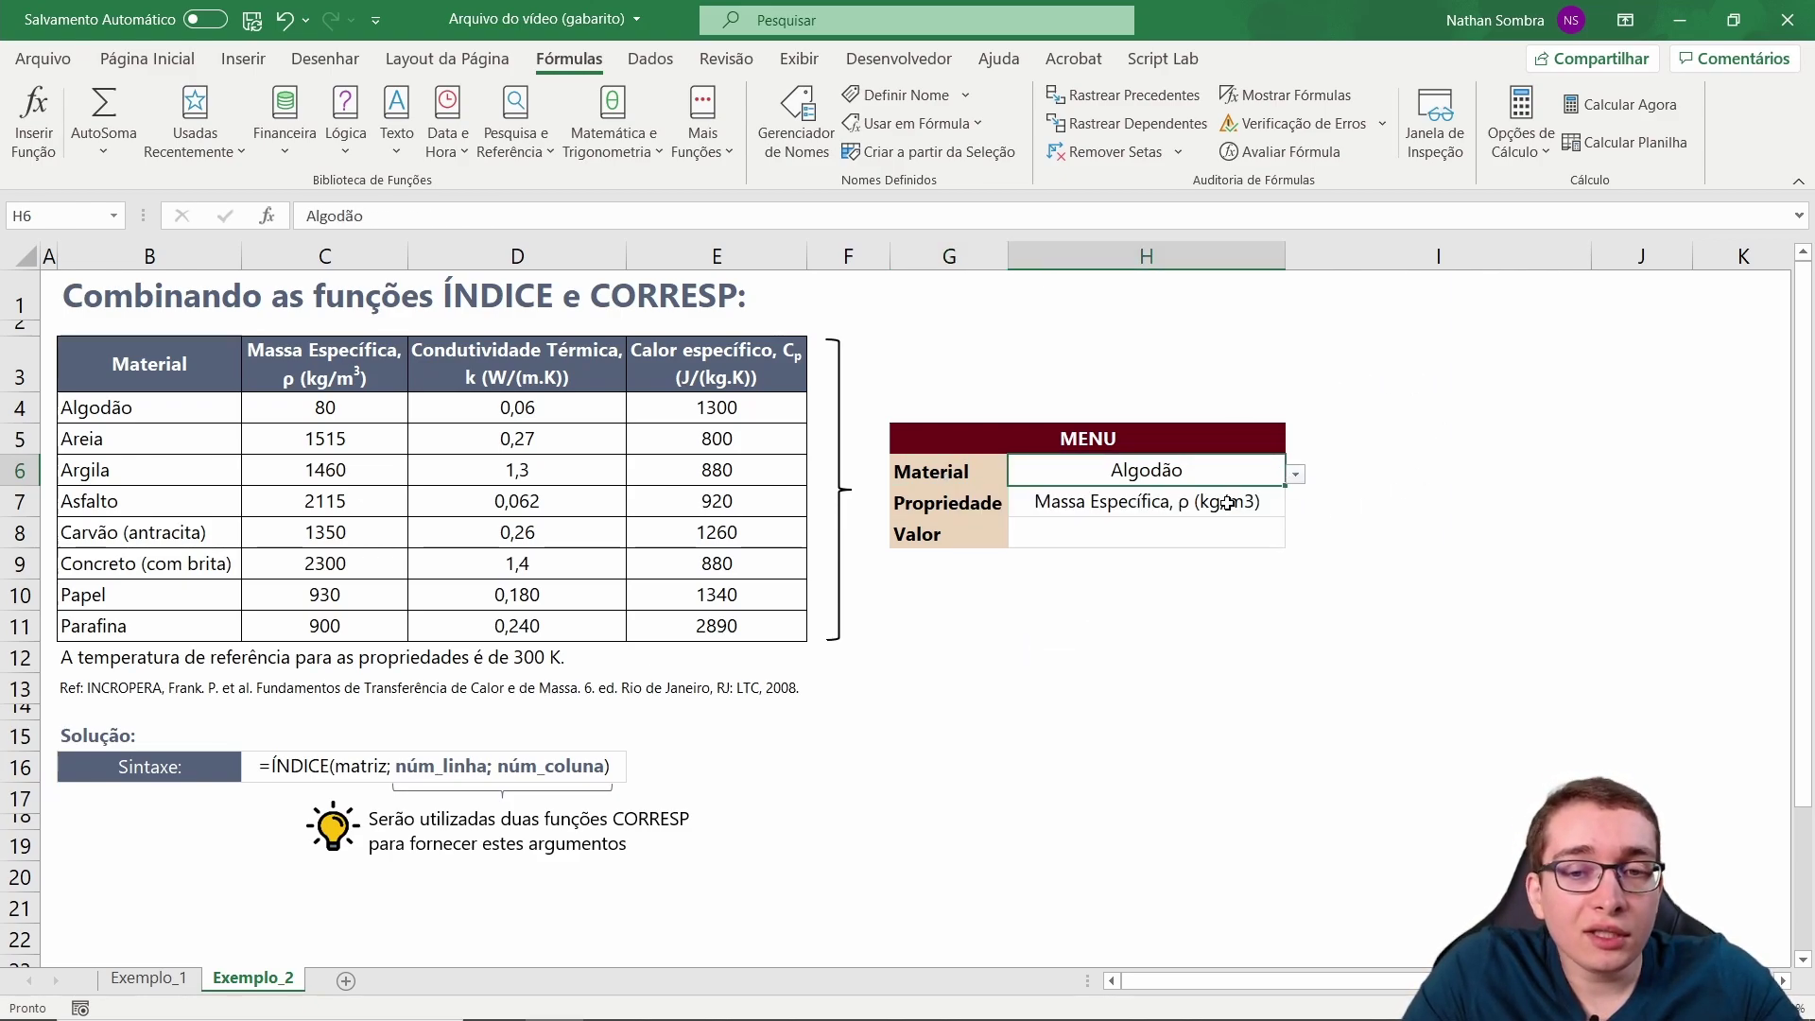
left_click(1227, 502)
left_click(1294, 507)
left_click(1294, 509)
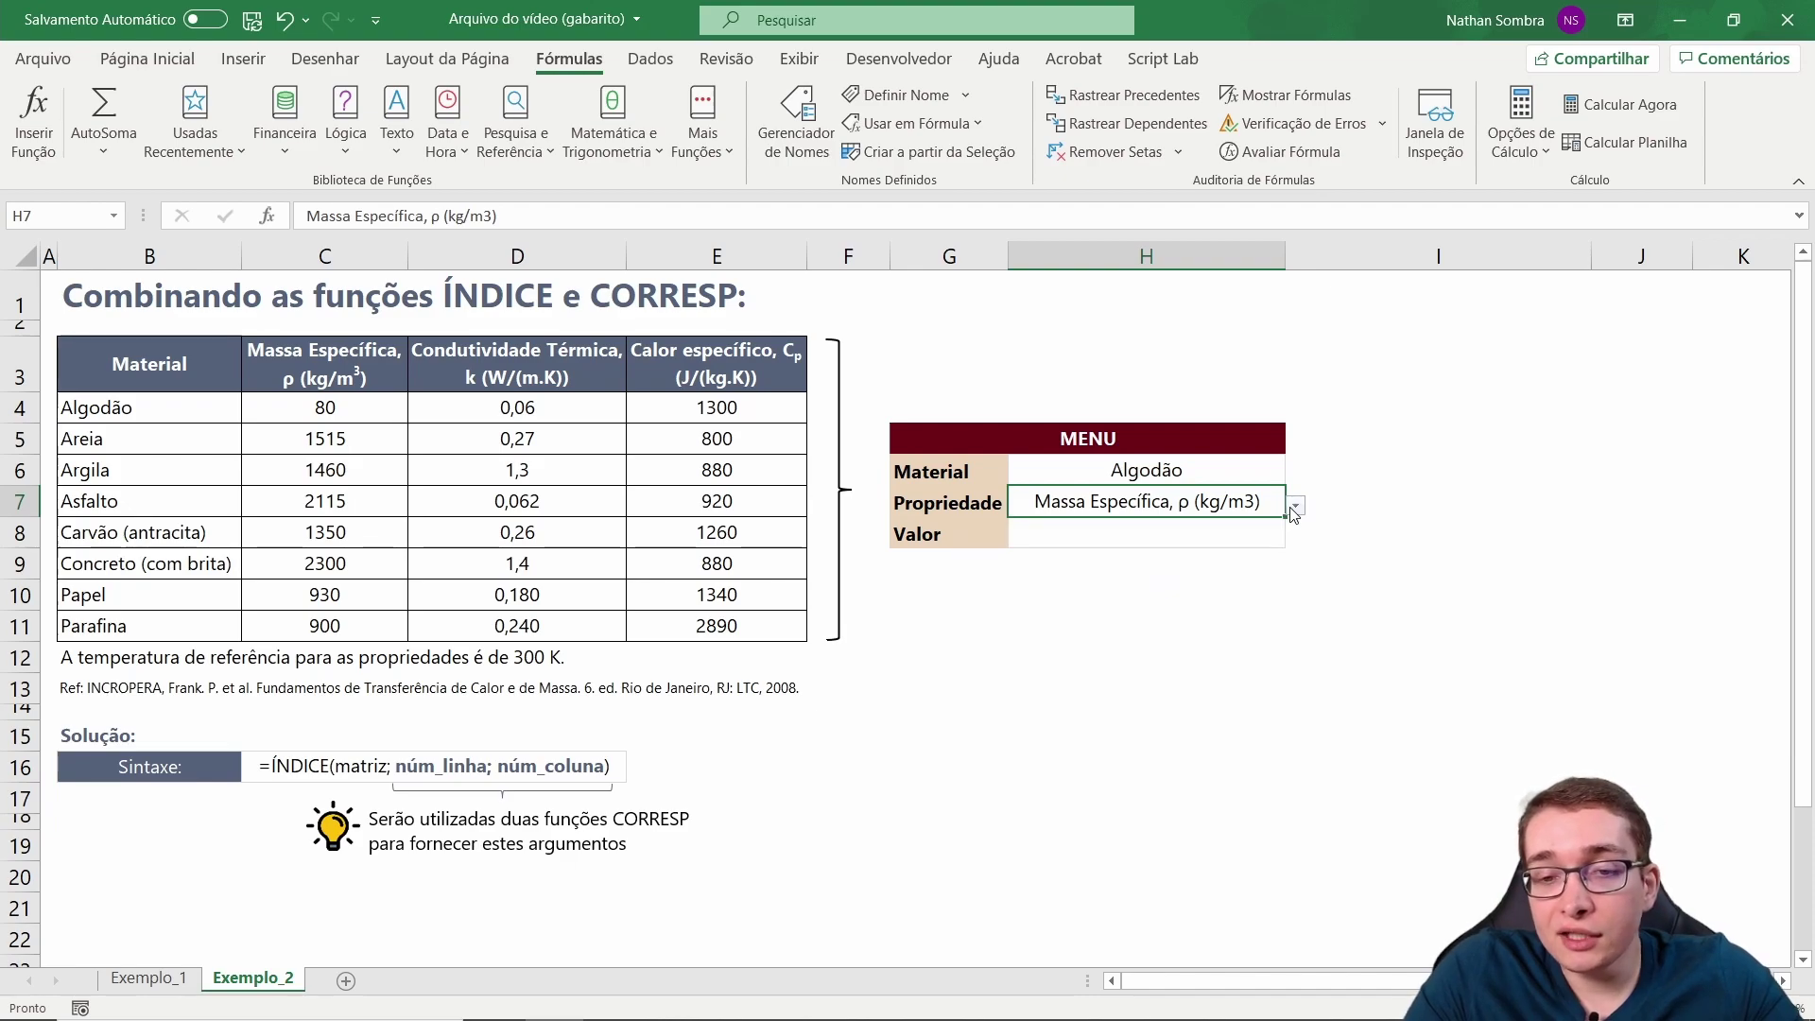
left_click(1115, 532)
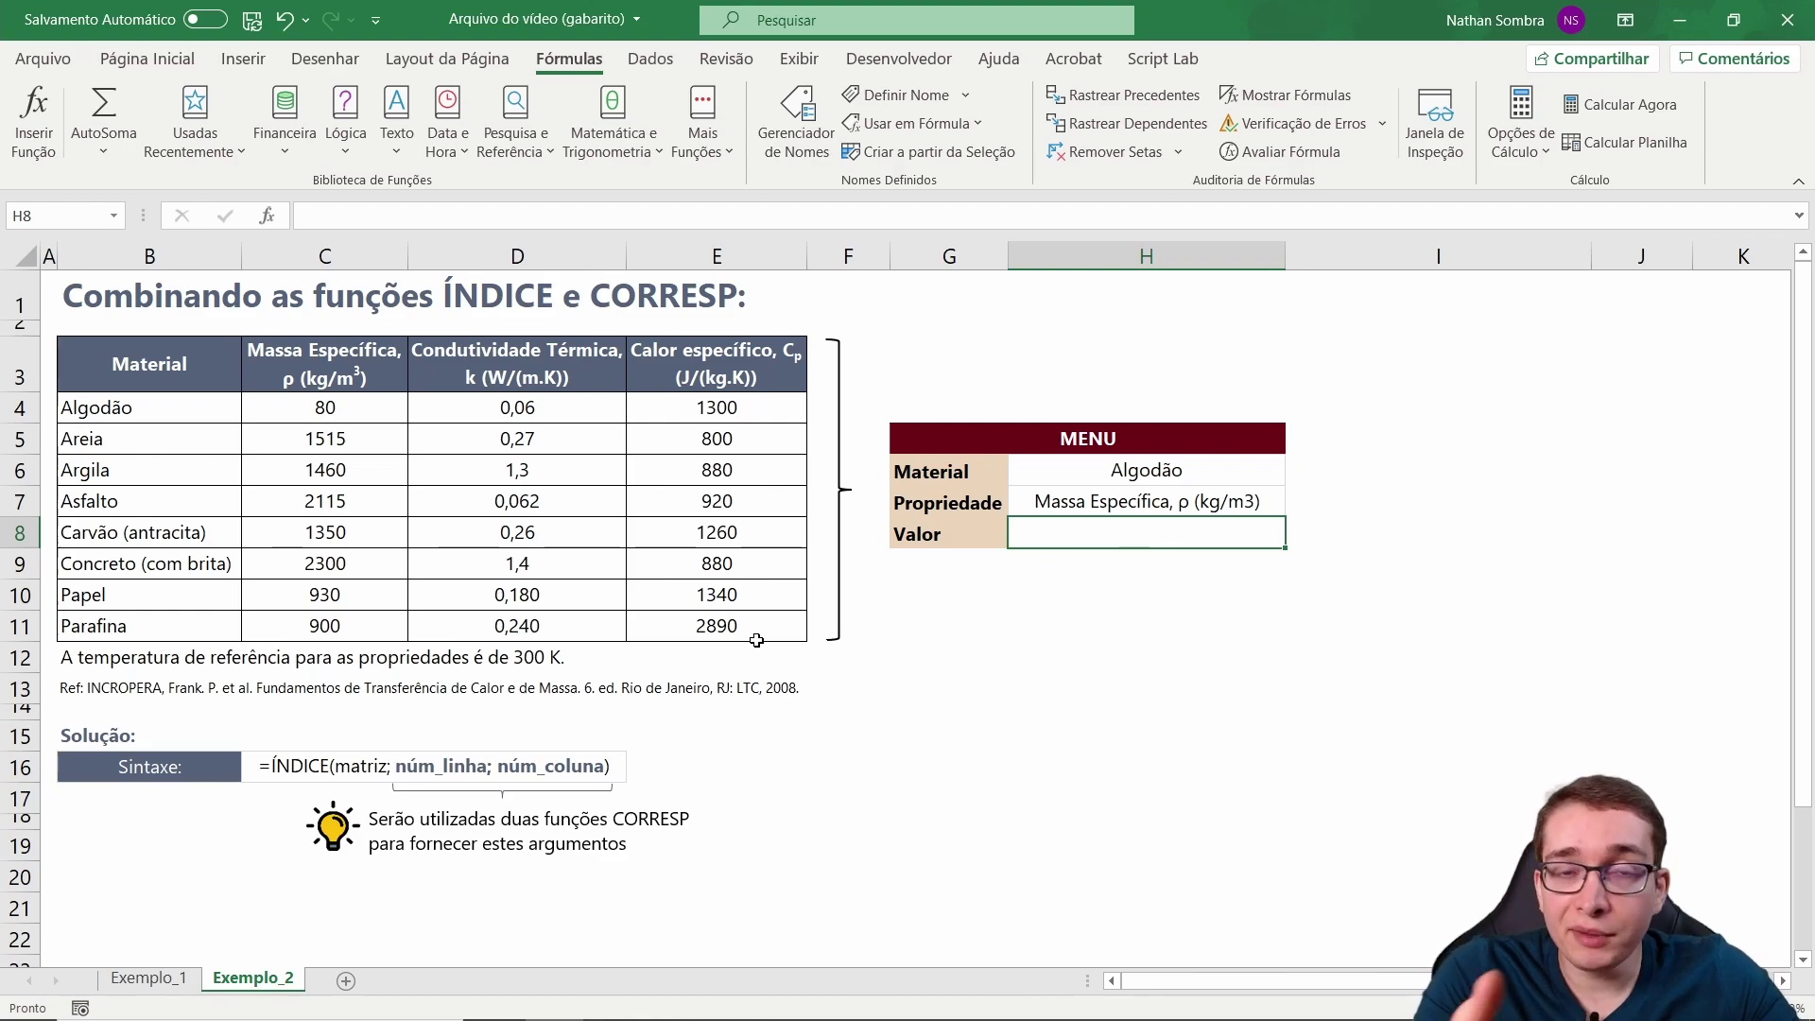
Return to the Exemplo_1 sheet and inspect the ranges referenced by the Registro and ρ formulas in I6 and I7.
left_click(166, 980)
left_click(1208, 421)
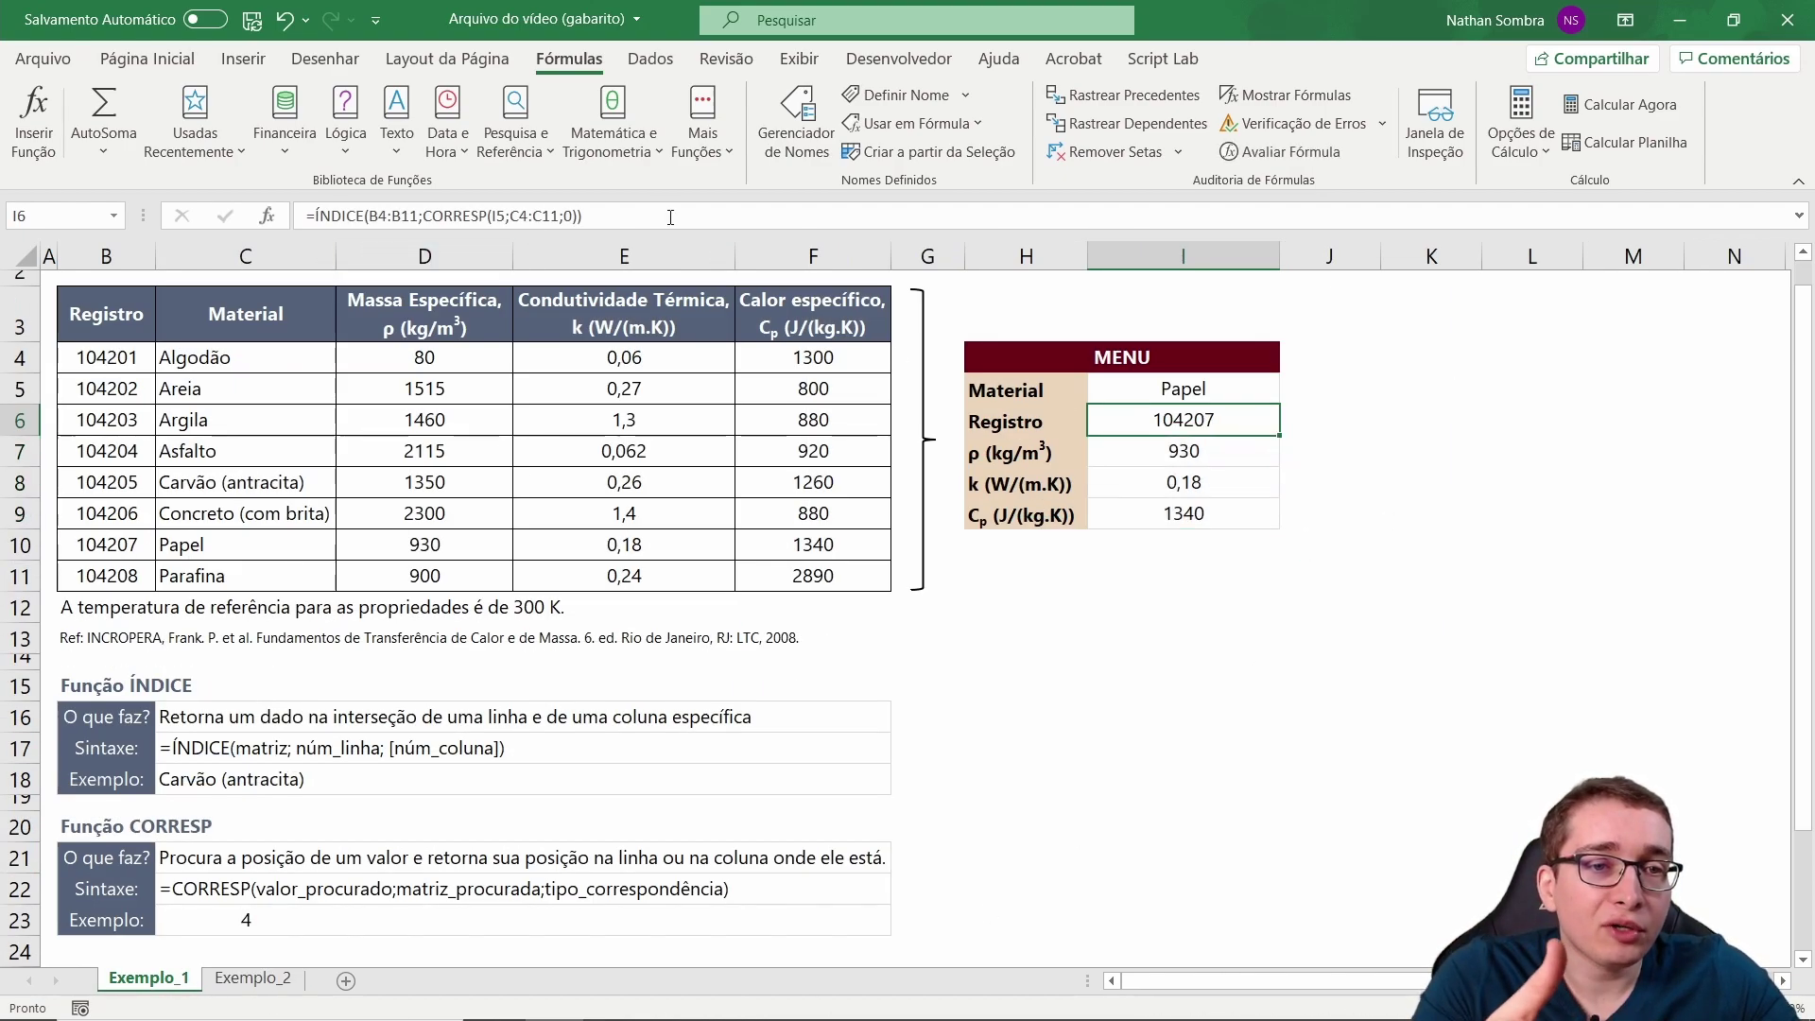
left_click(670, 216)
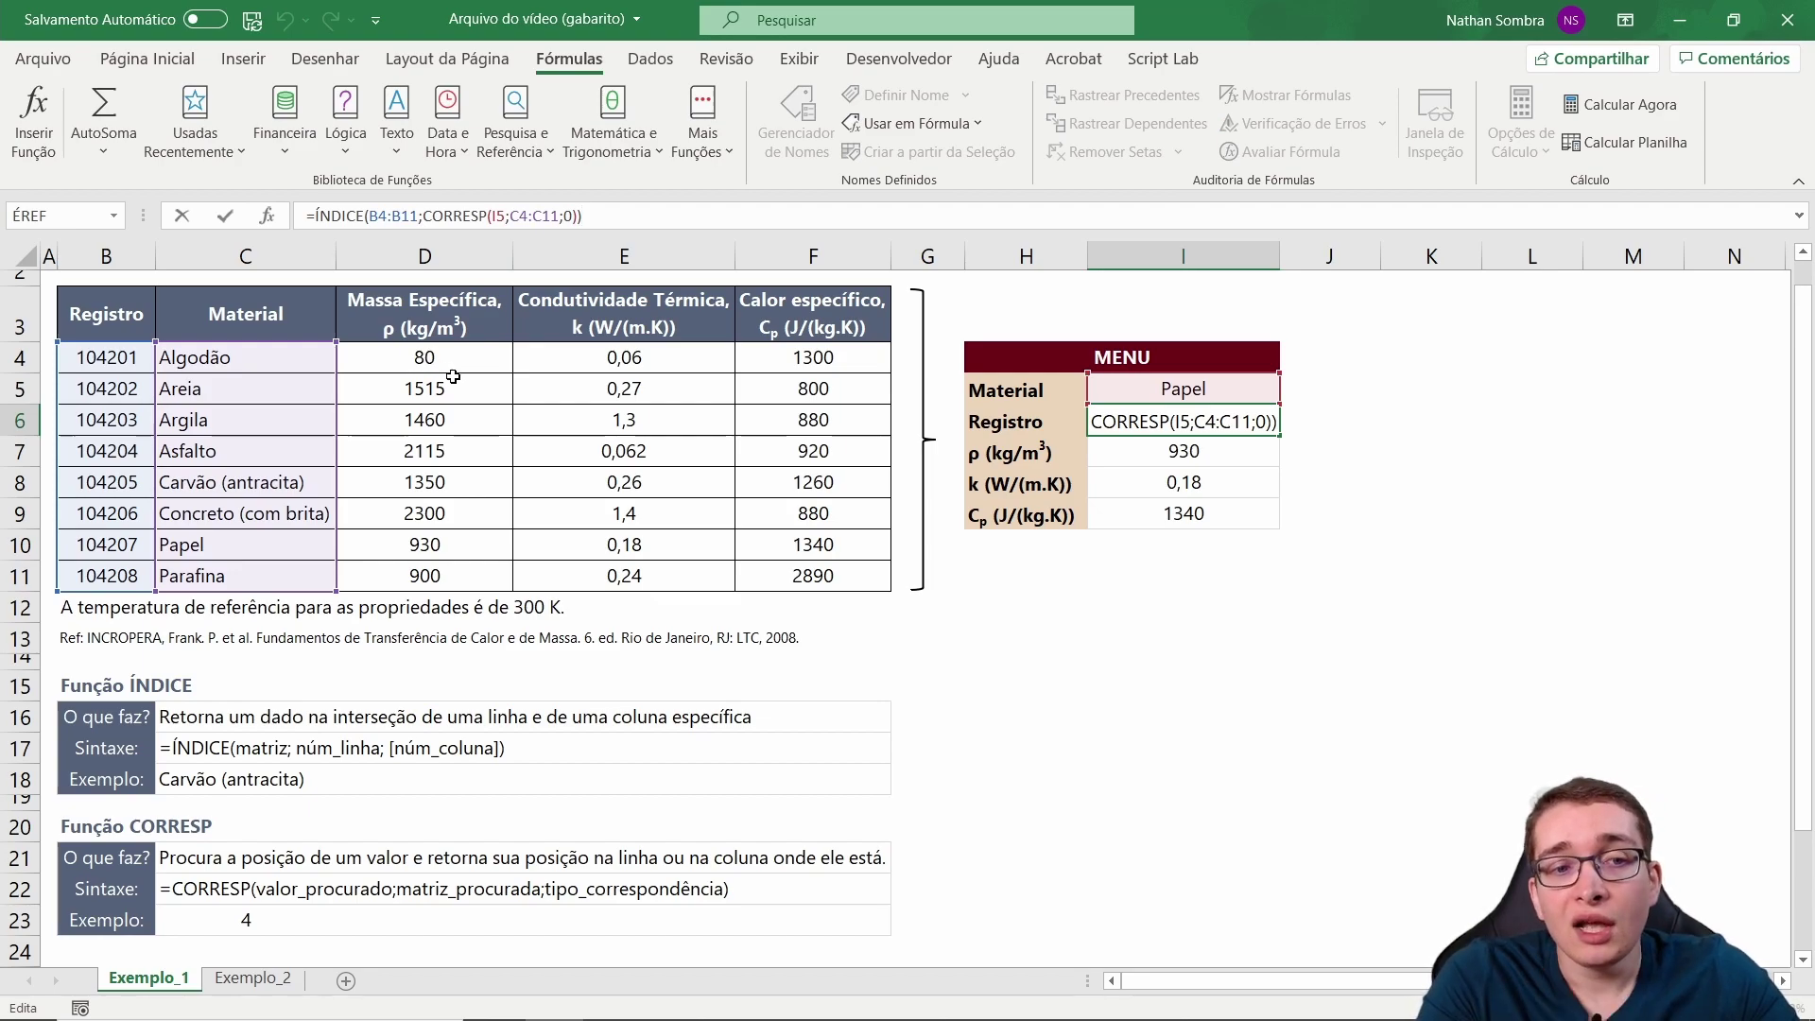
key("Return")
key("F2")
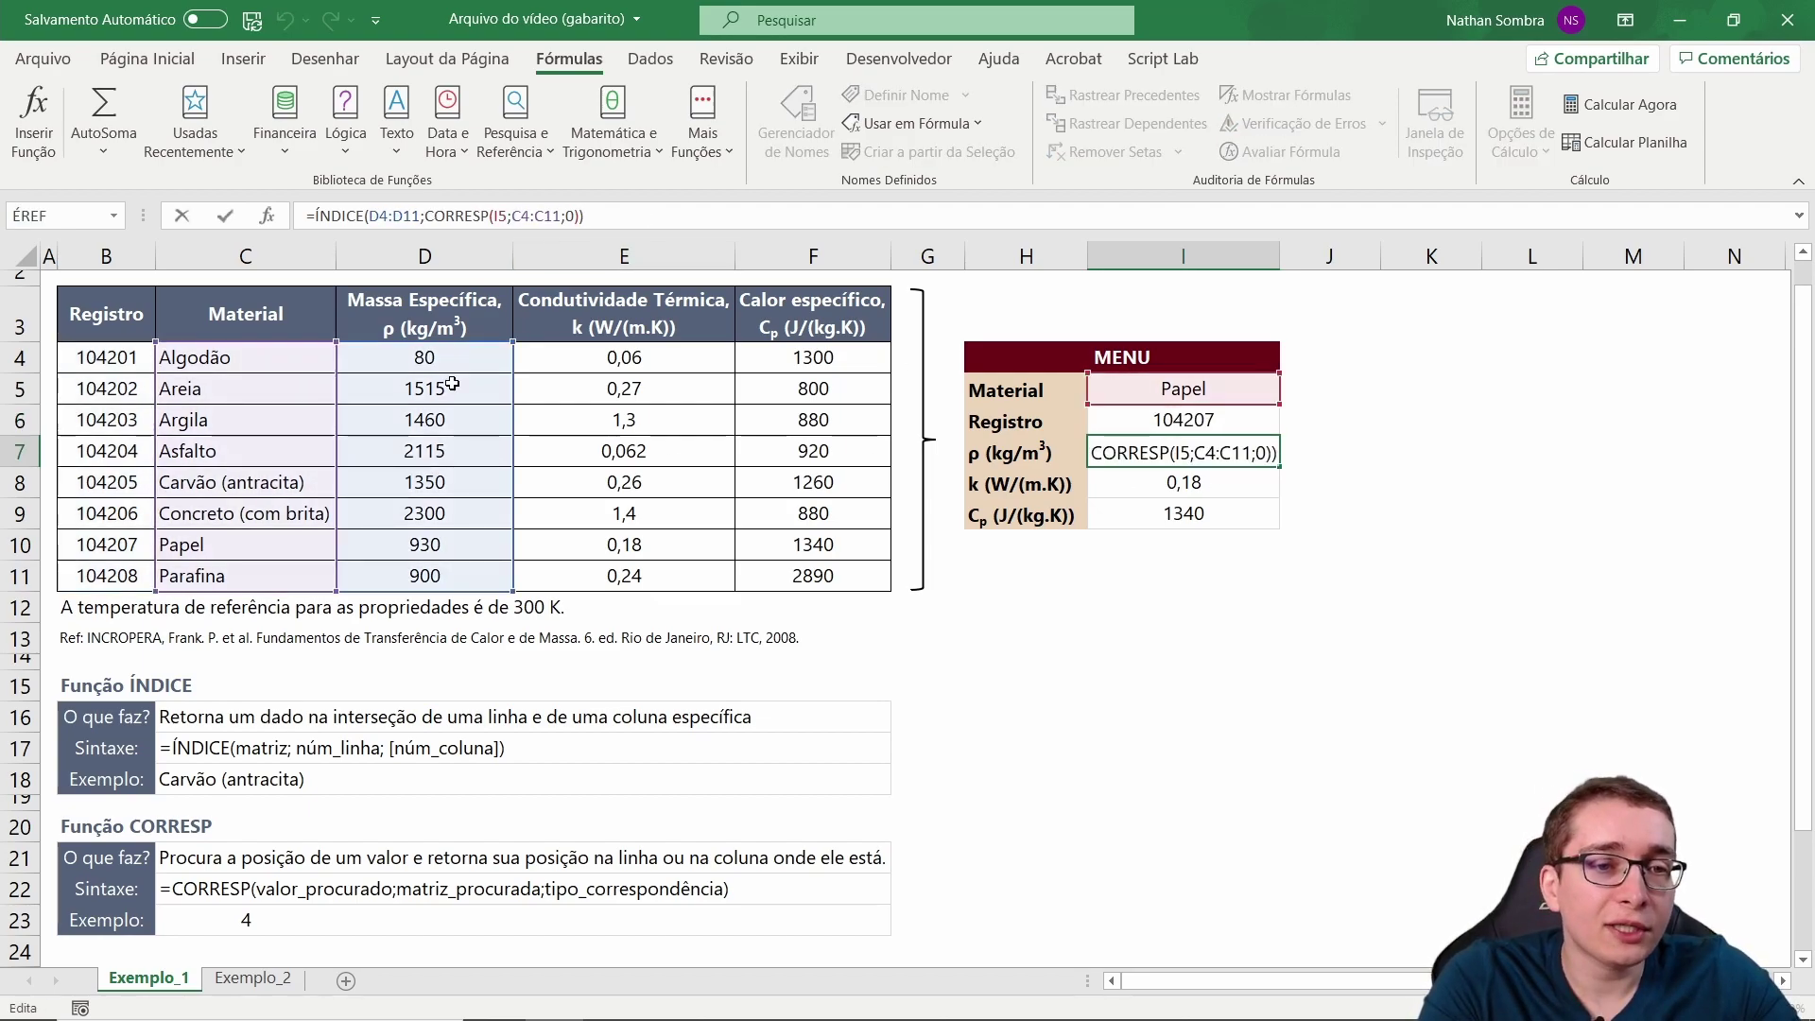
key("Escape")
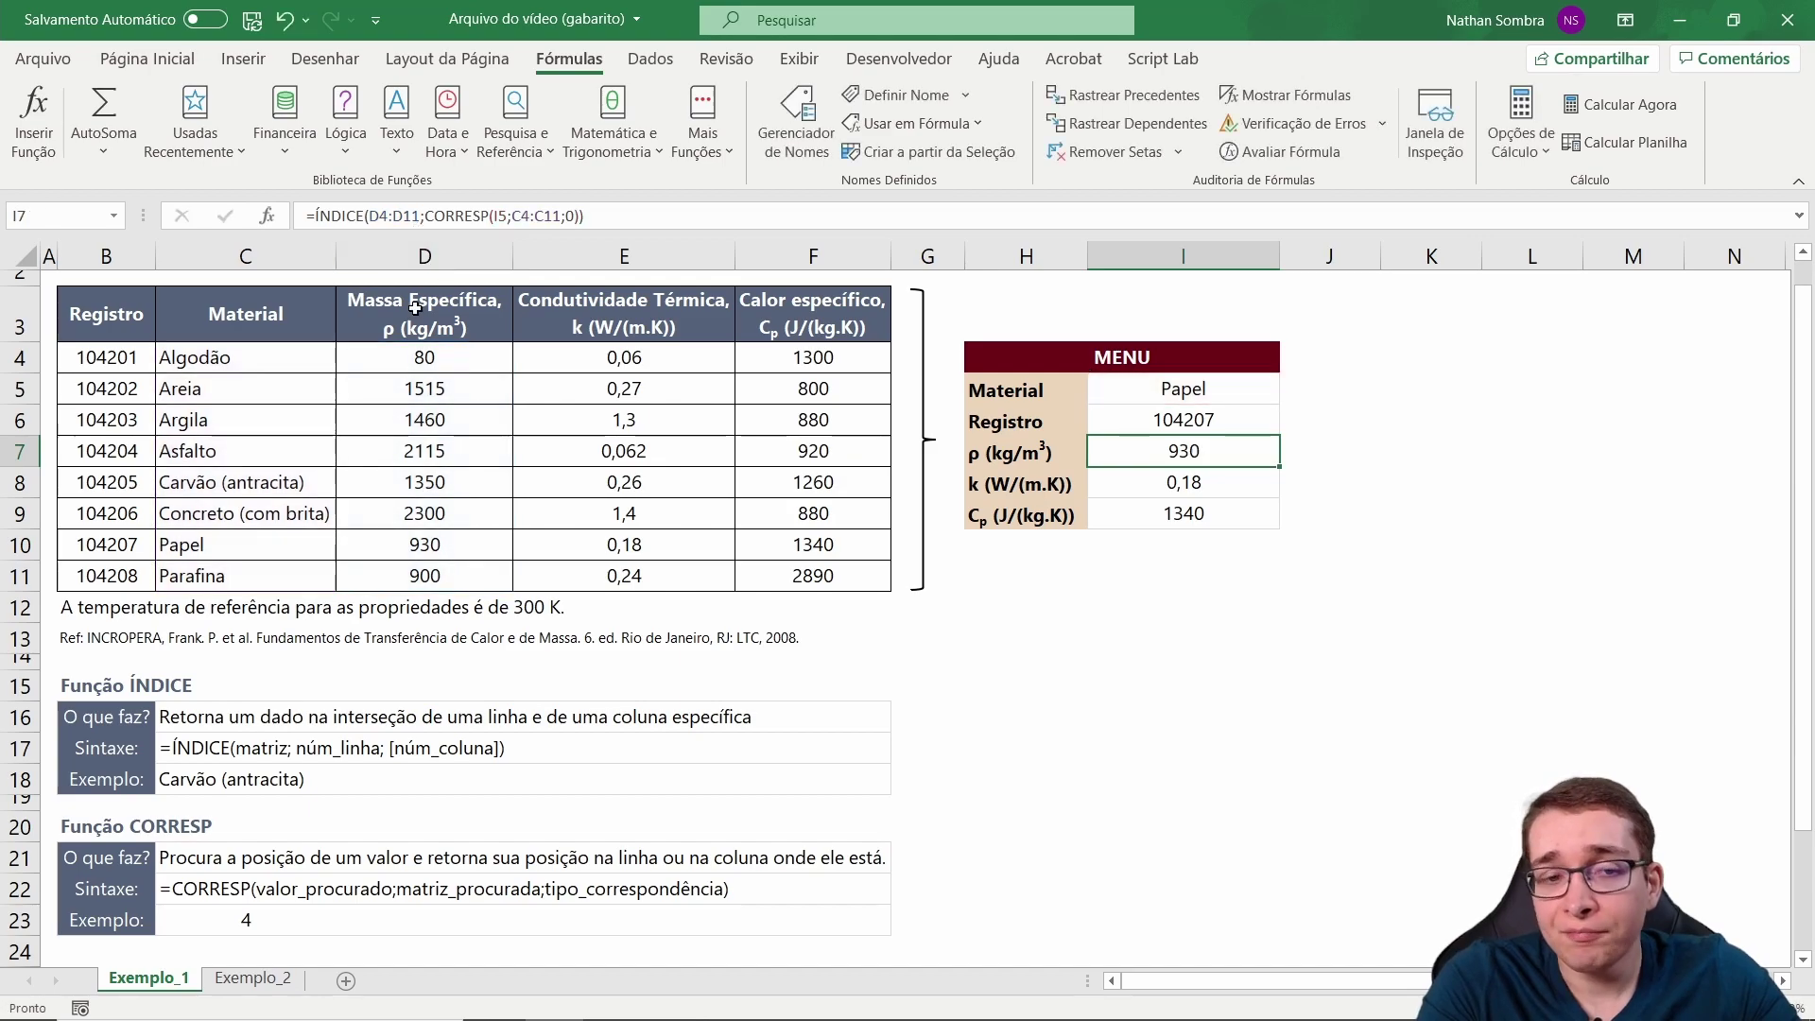
Go back to Exemplo_2 and examine the three property values in the Algodão row, C4 to E4.
left_click(253, 978)
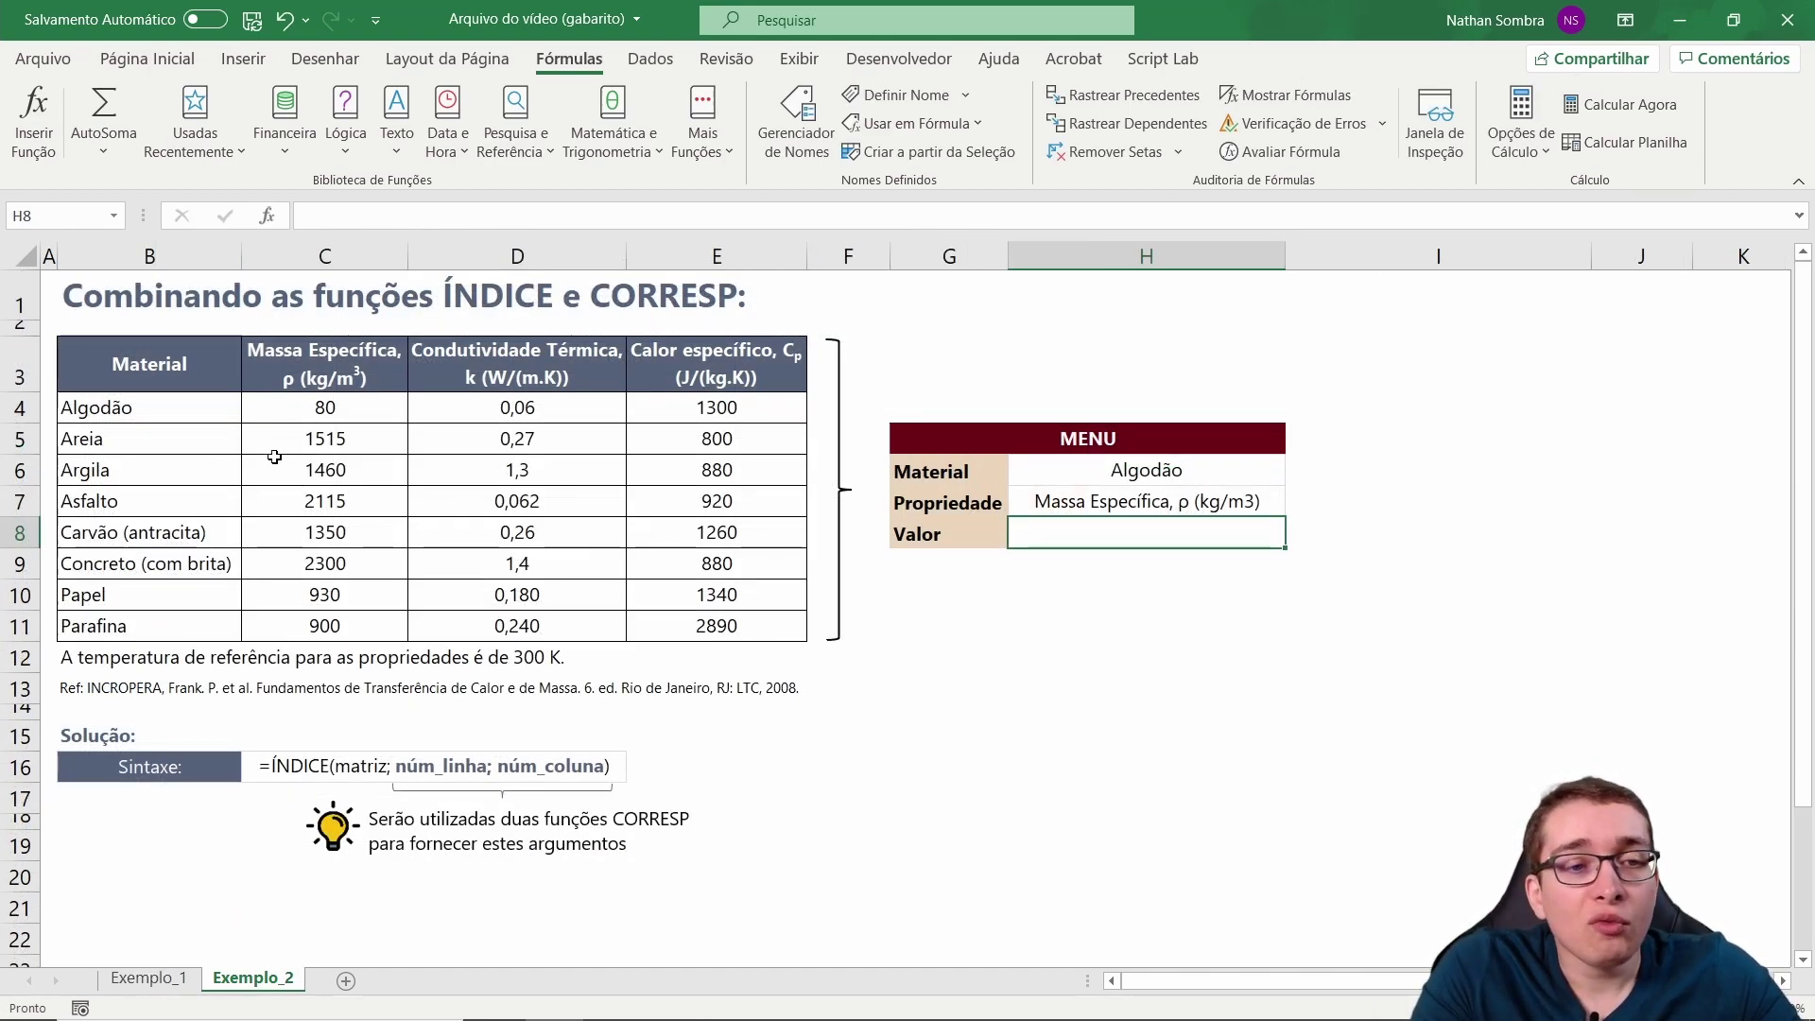
left_click(296, 412)
left_click(517, 410)
left_click(700, 414)
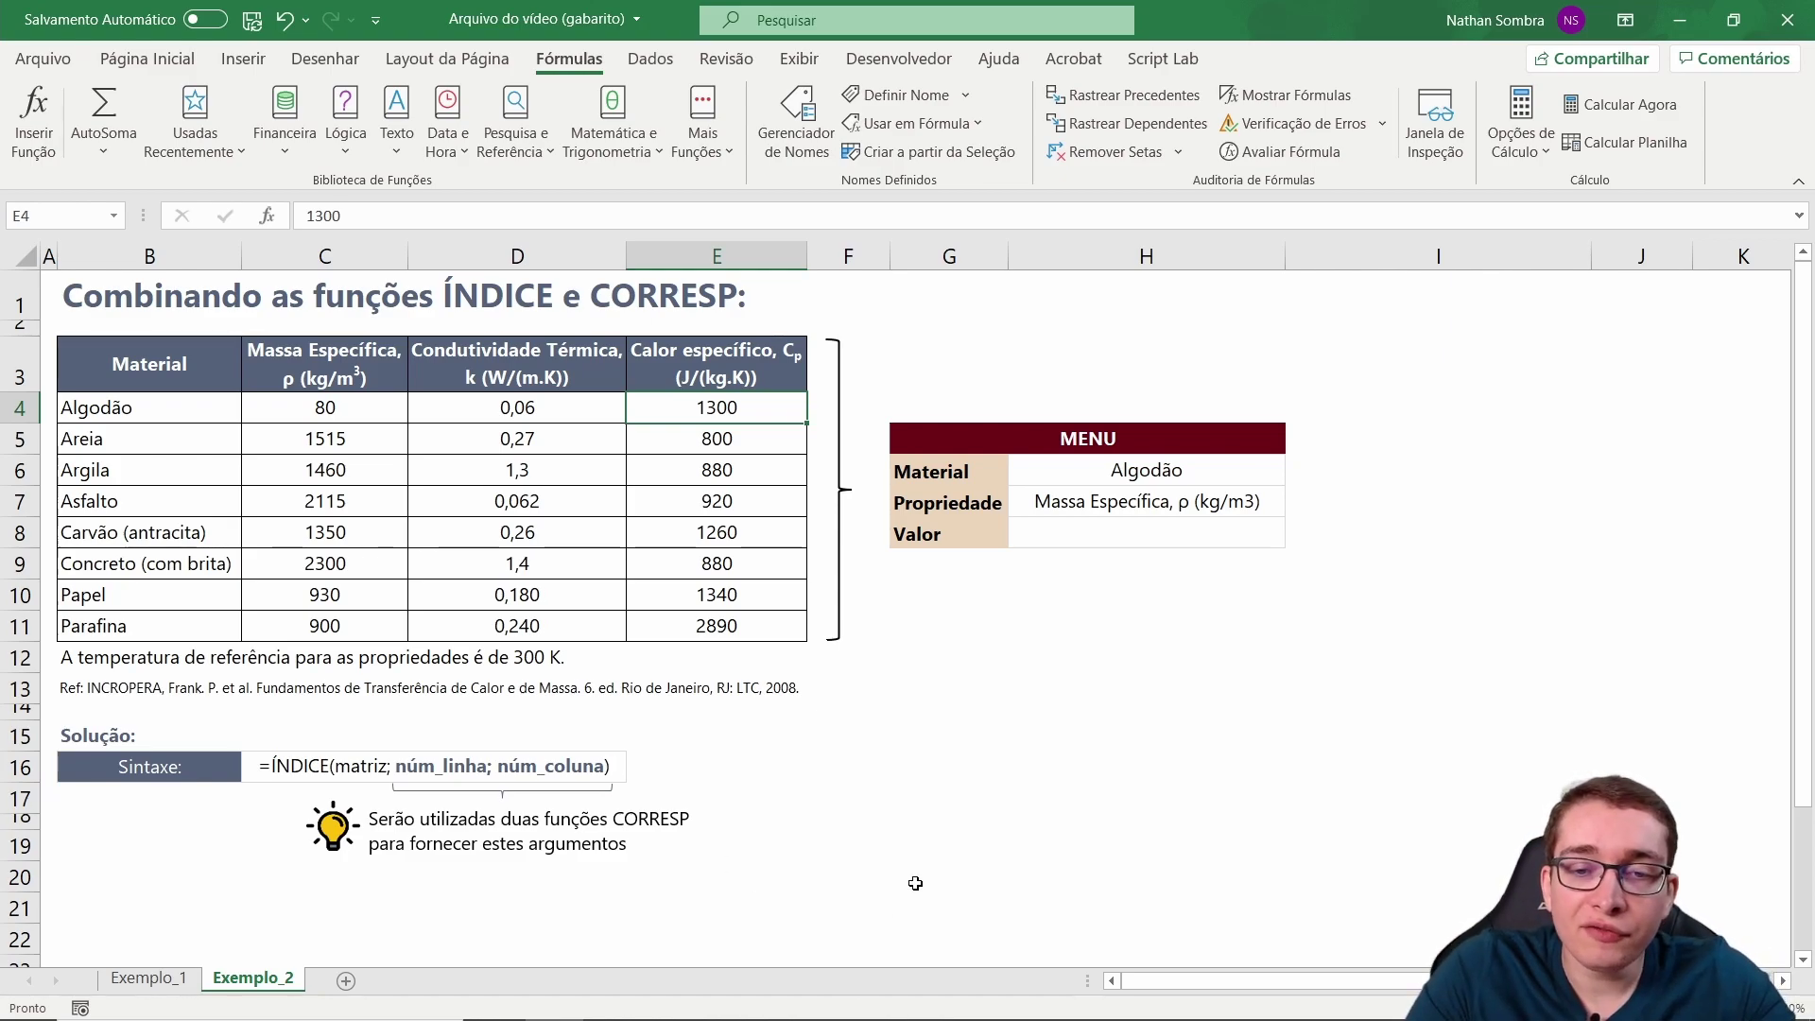
Start an ÍNDICE formula in the MENU's Valor cell H8 with C4:E11 as its matrix.
left_click(1200, 532)
type("=")
type("ice(")
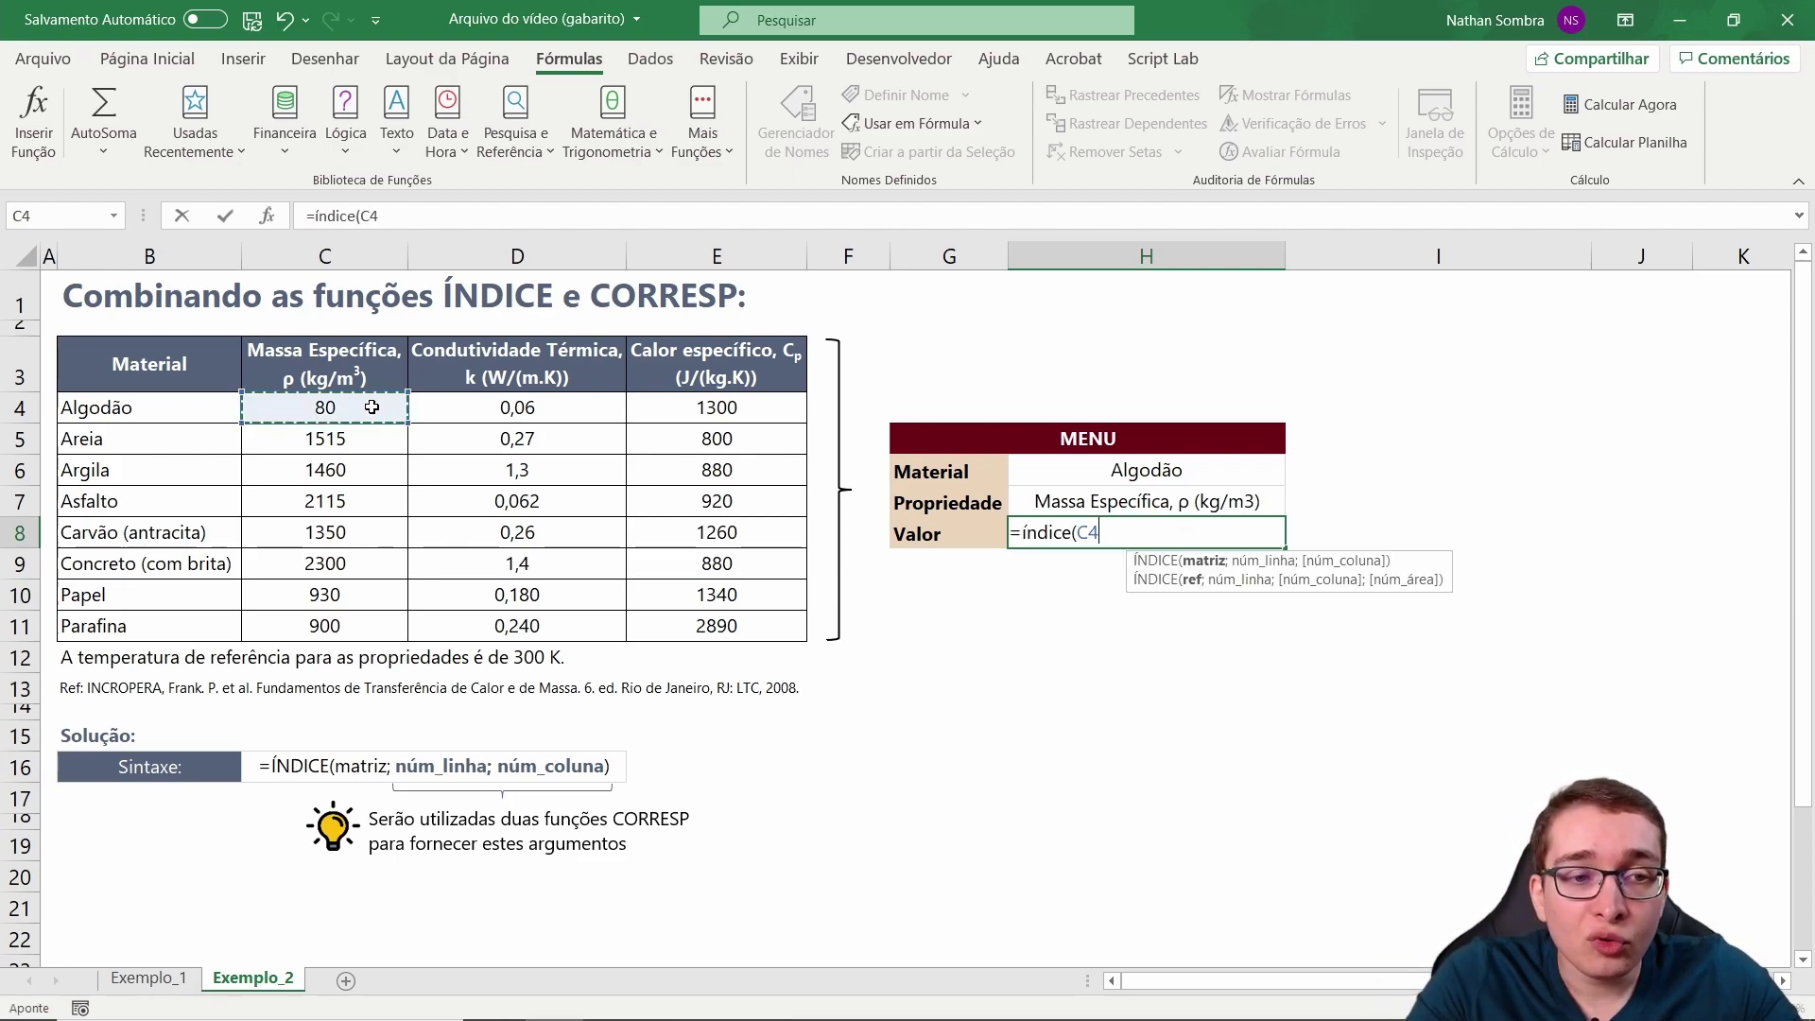
left_click_drag(370, 409, 736, 619)
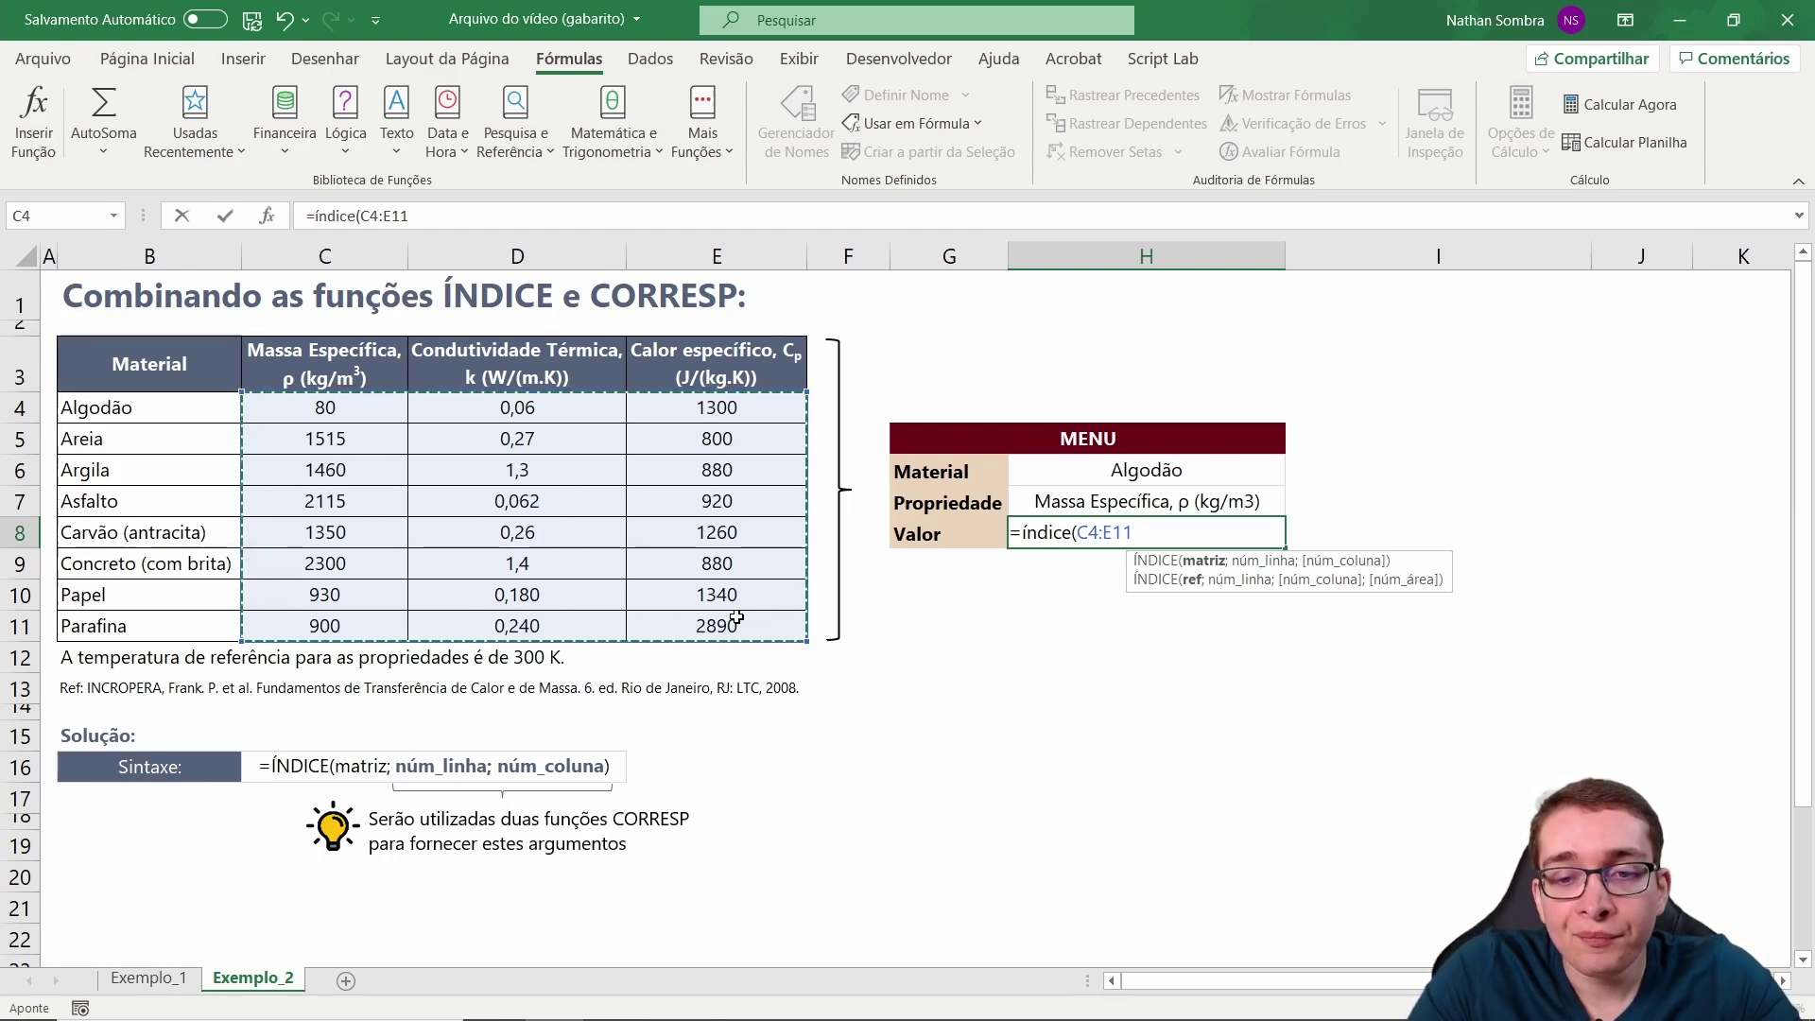
type(";")
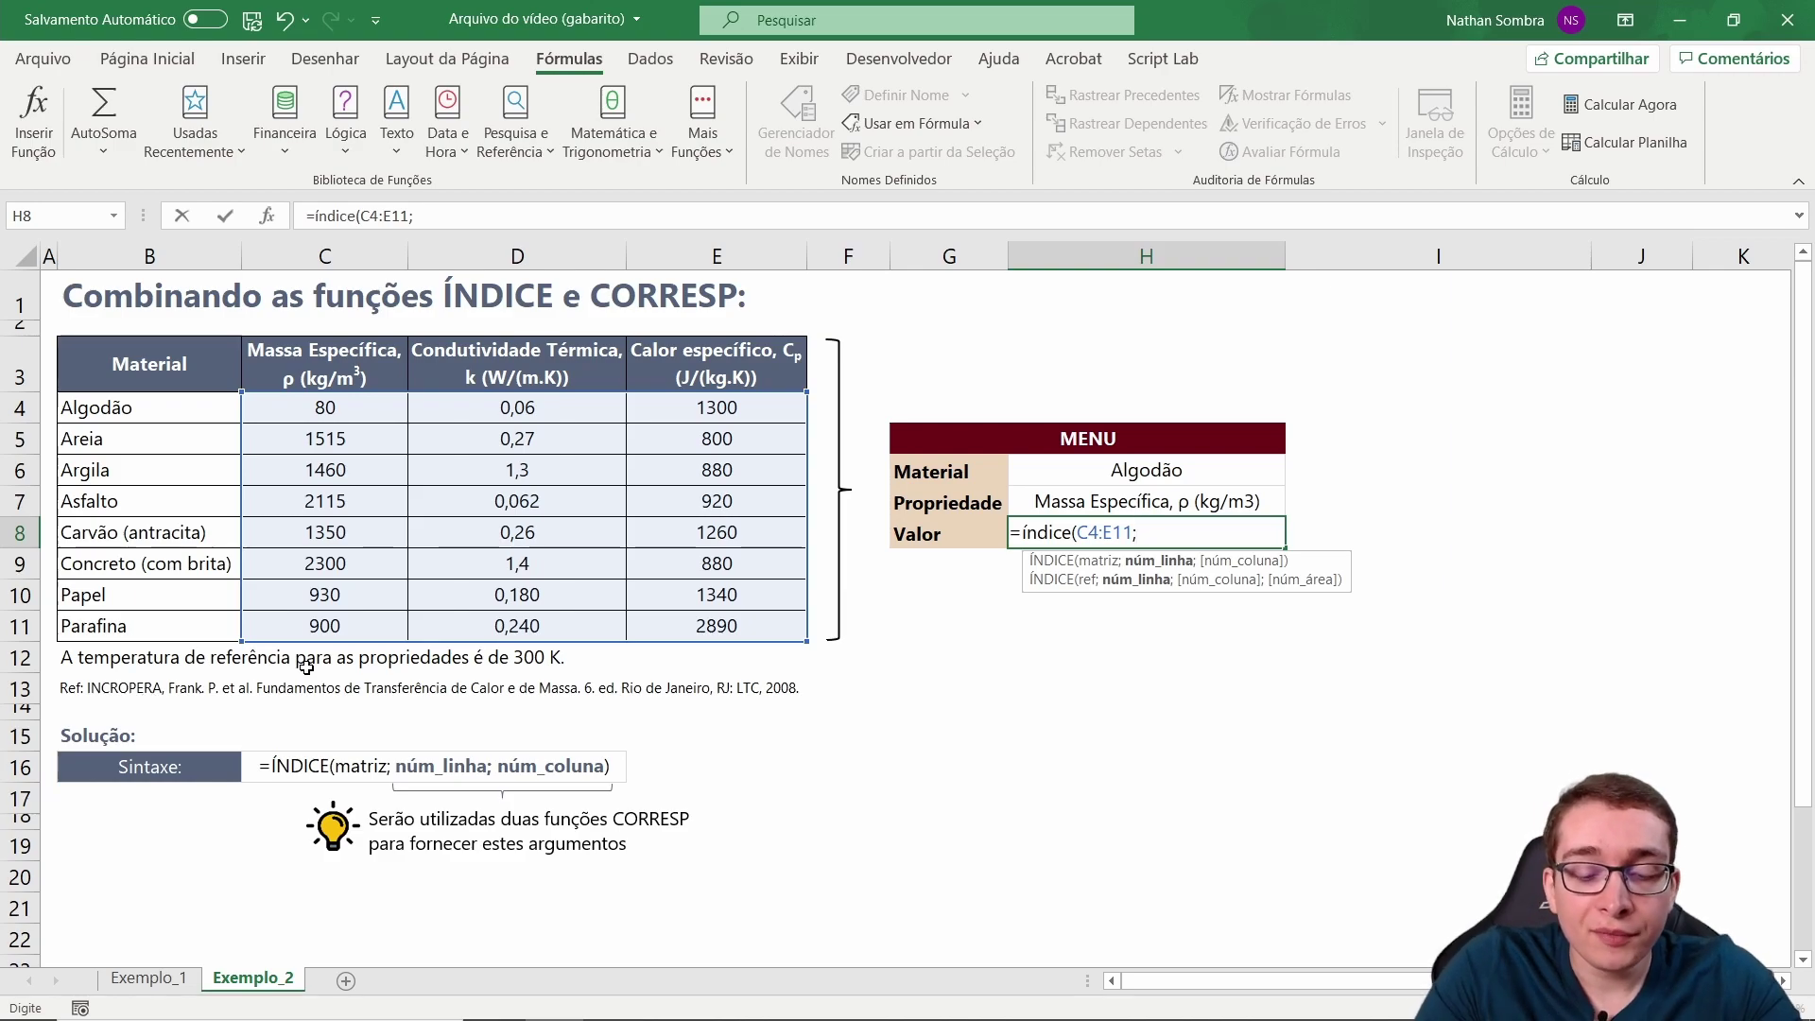
Add CORRESP(H6;B4:B11;0) as the row argument of the ÍNDICE formula in H8.
type("CORRESP(")
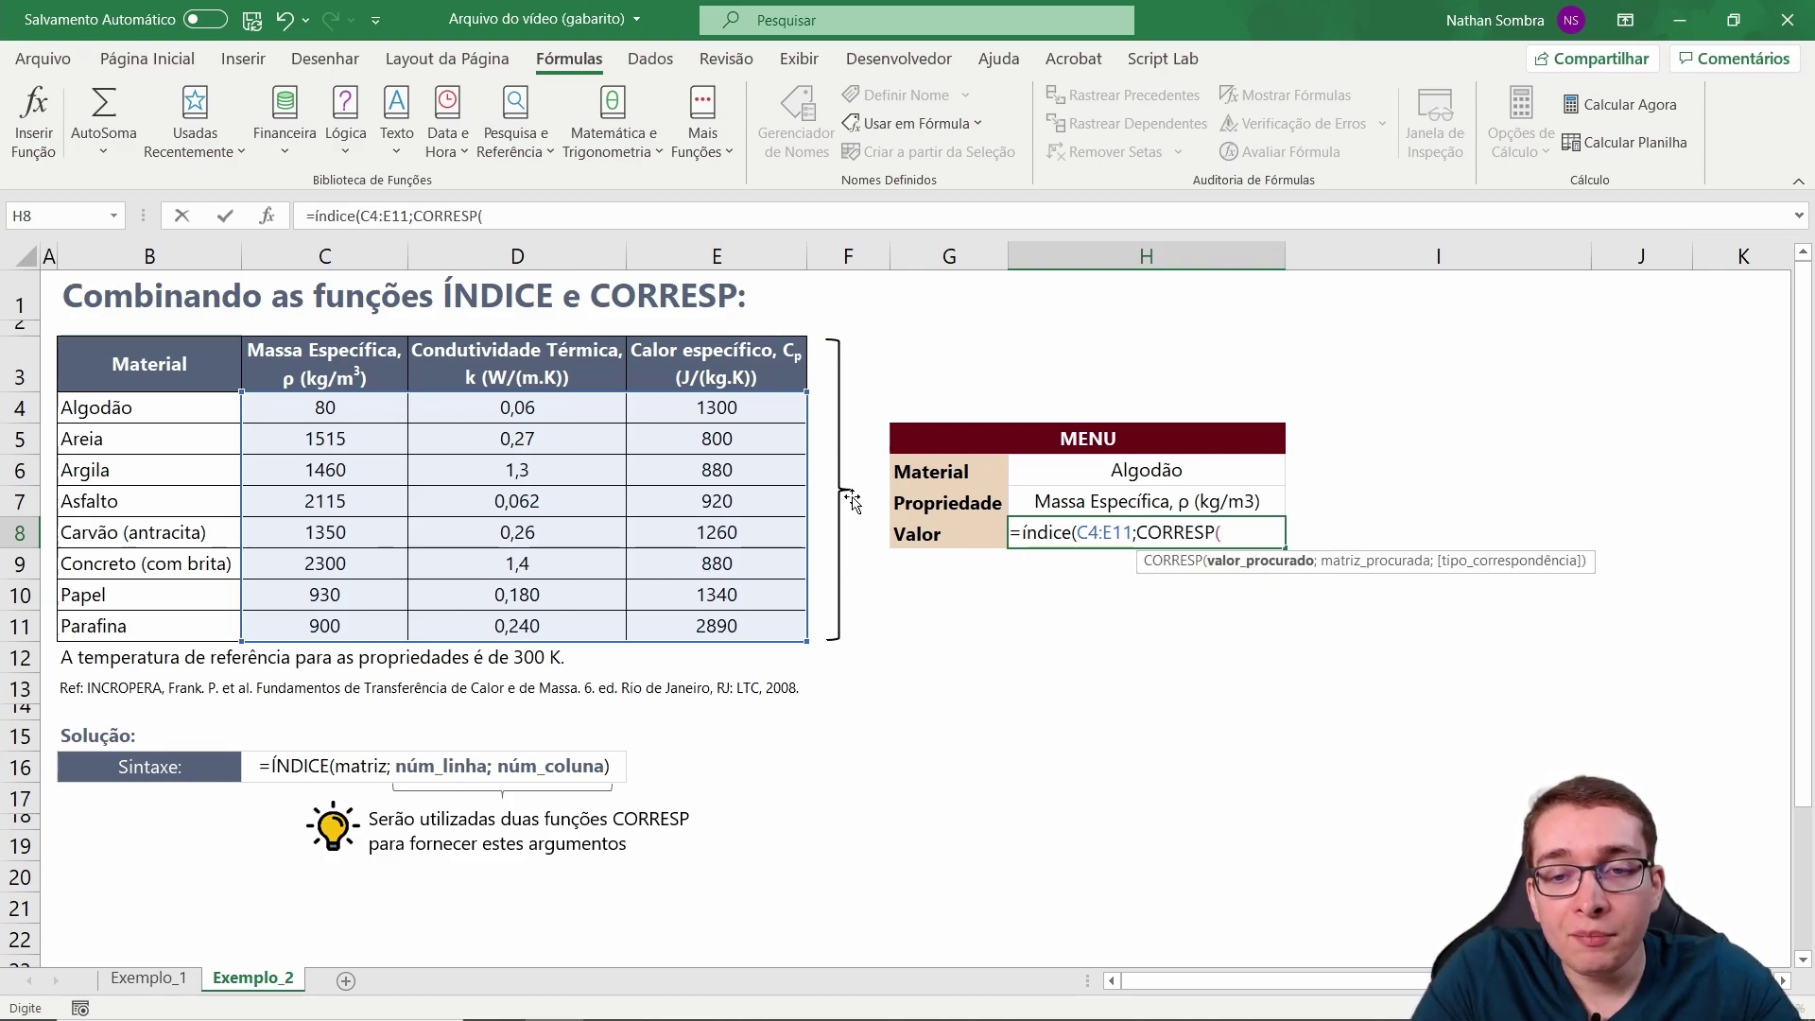
left_click(1168, 470)
type(";")
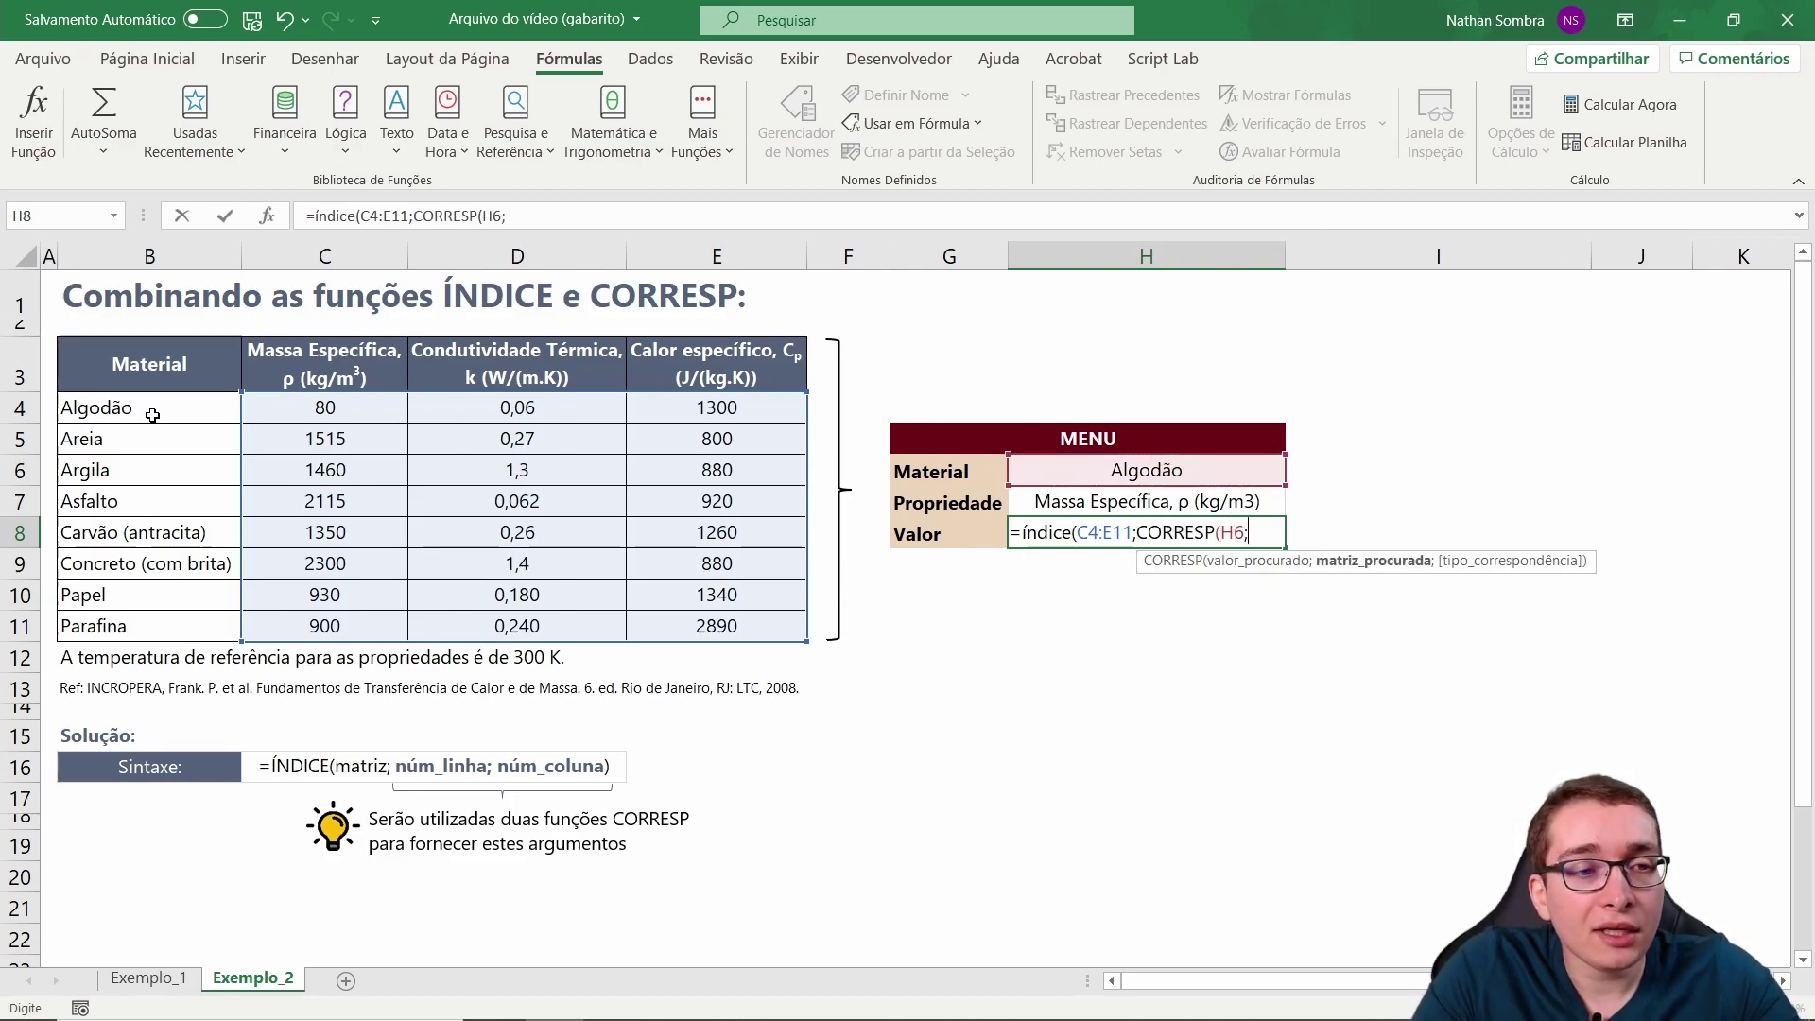
left_click_drag(150, 408, 175, 626)
type(";")
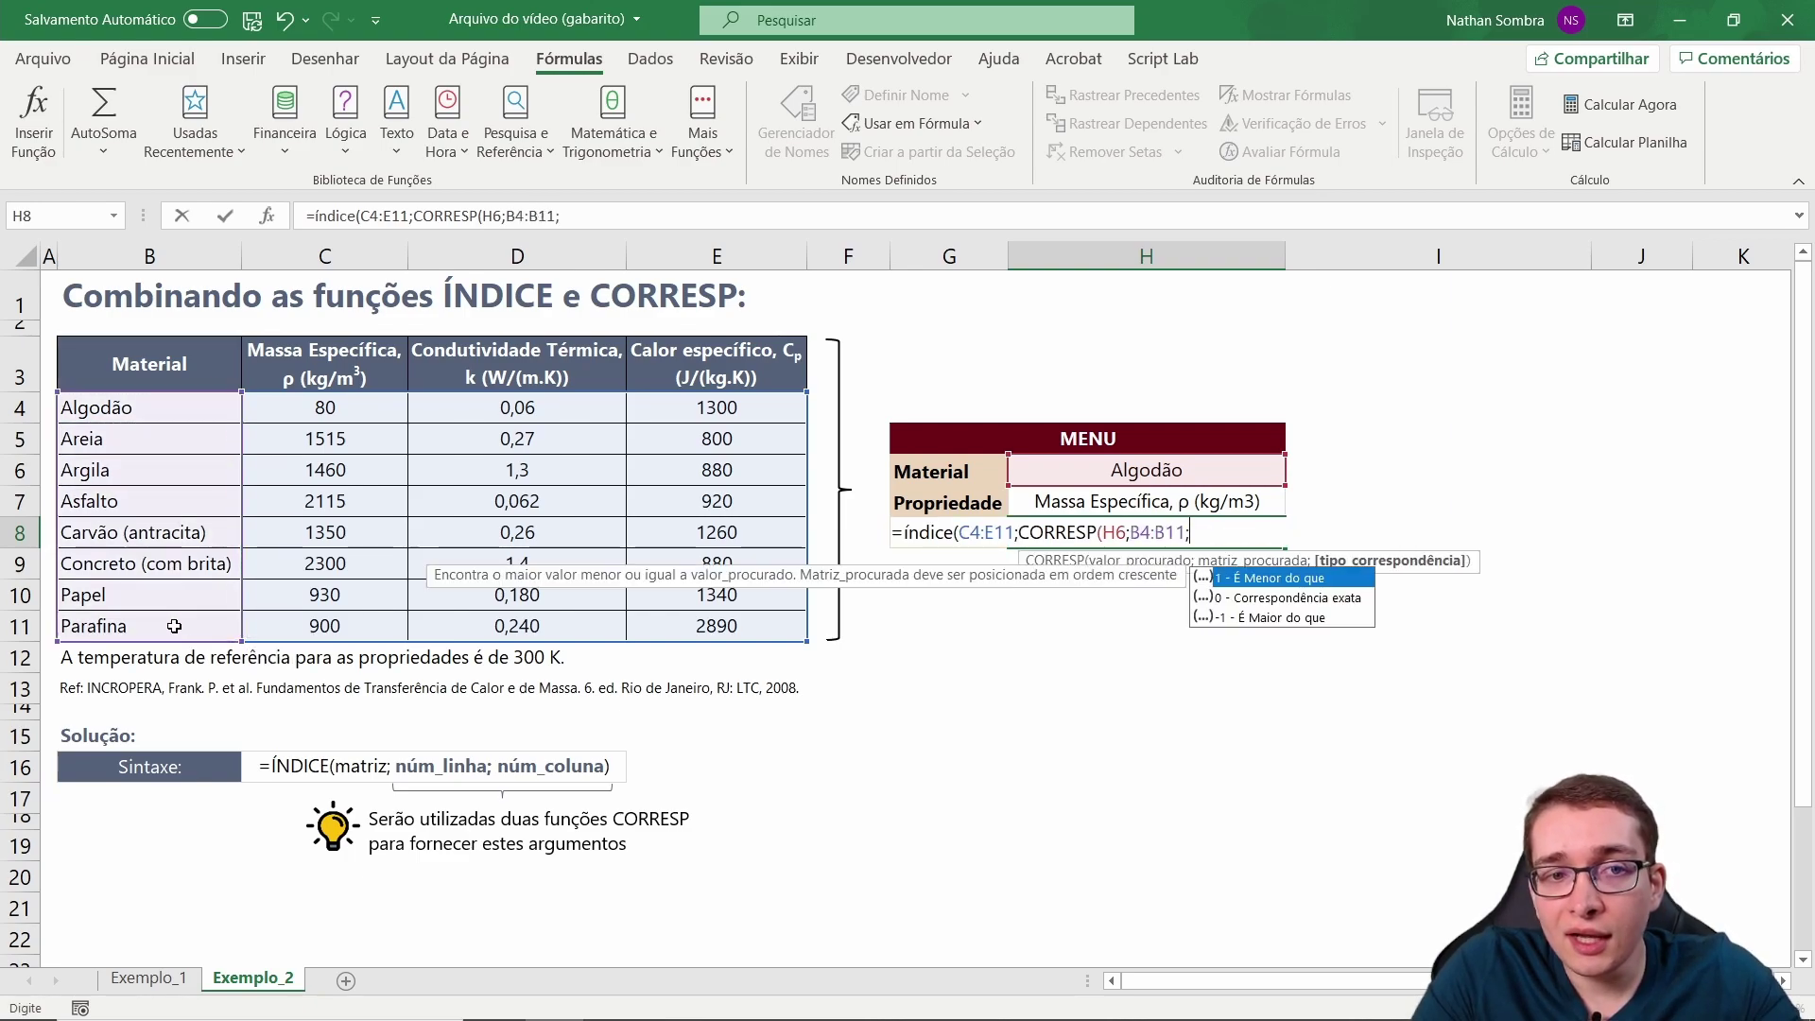
type("0);")
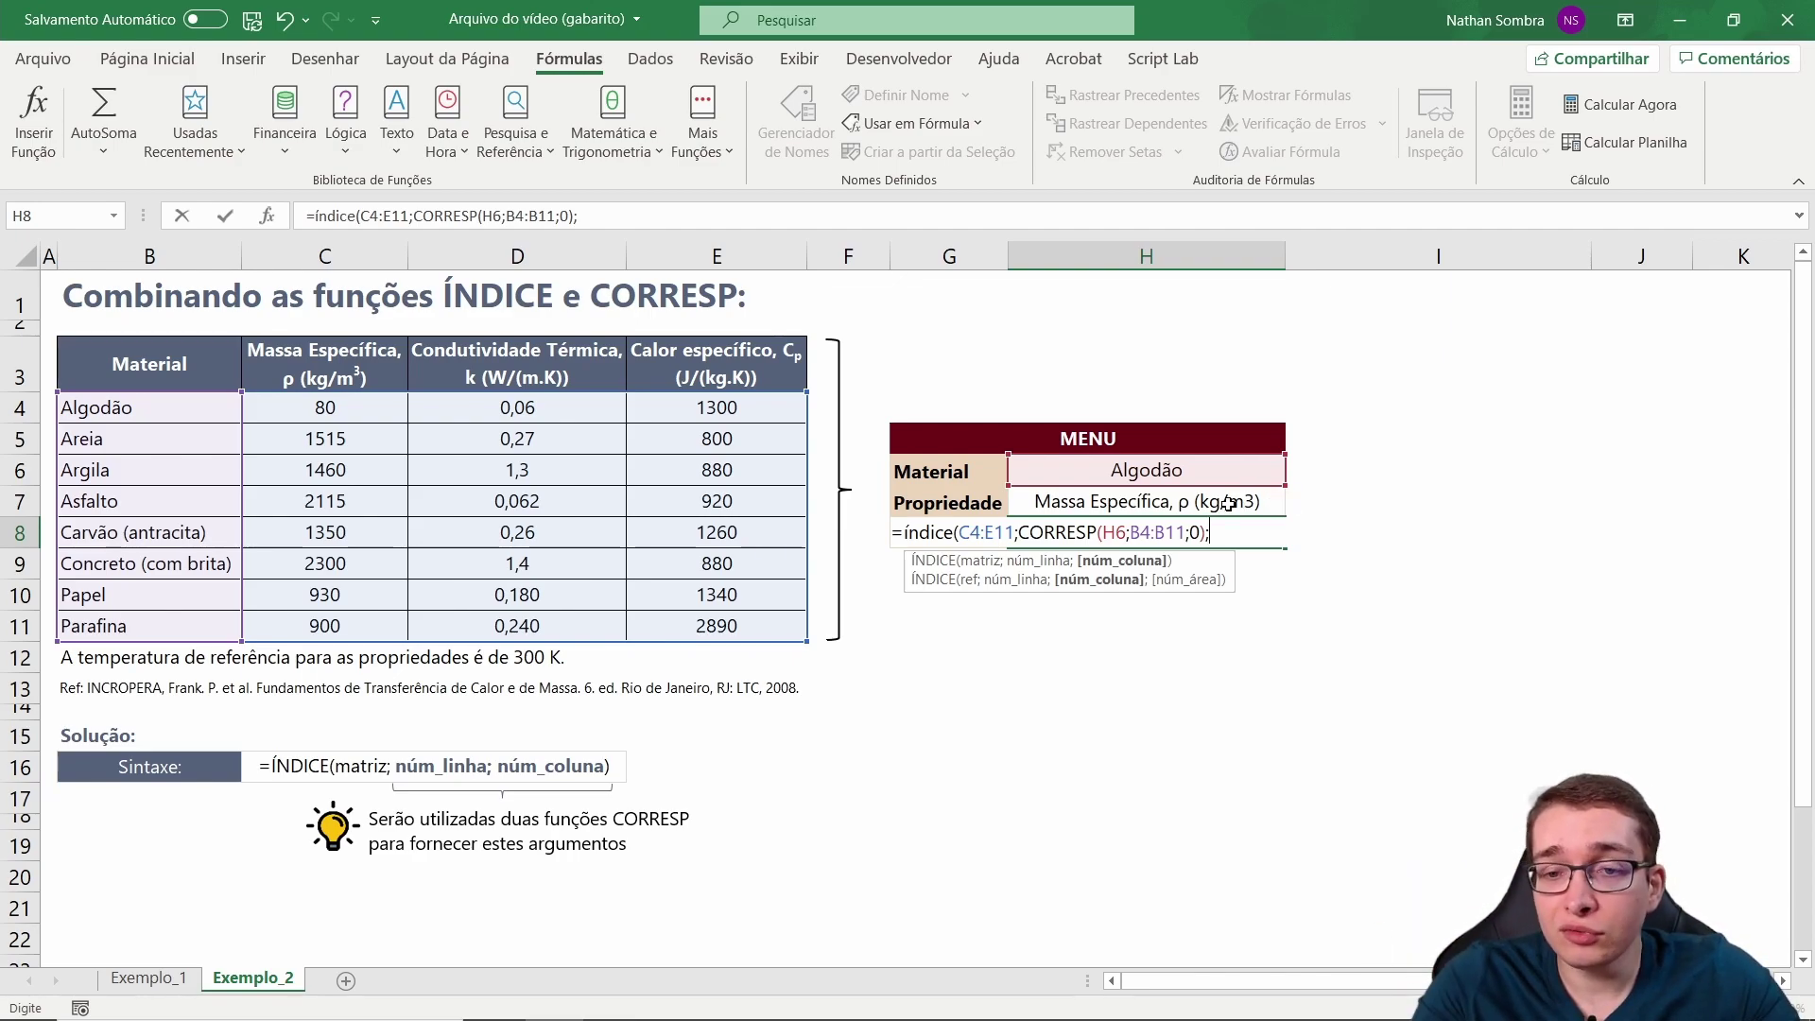
Add CORRESP(H7;C3:E3;0) as the column argument, close the ÍNDICE formula and enter it in H8.
type("CORRESP(")
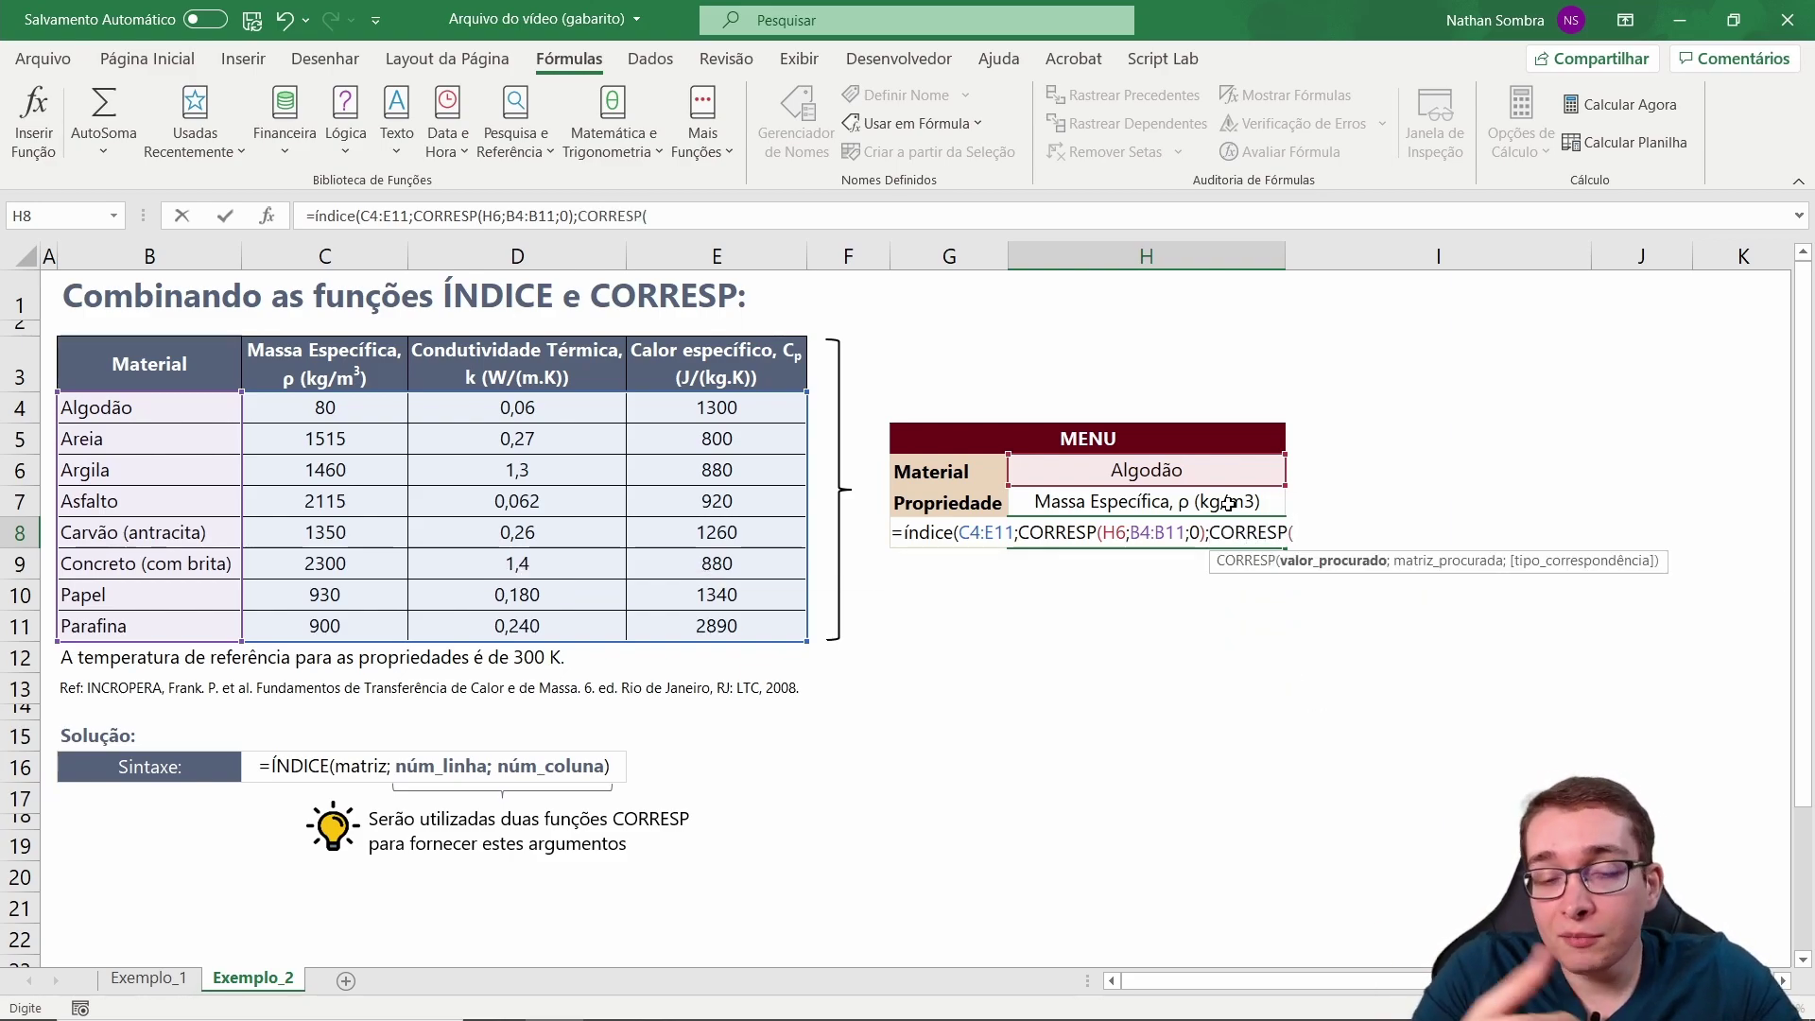
left_click(1227, 502)
type(";")
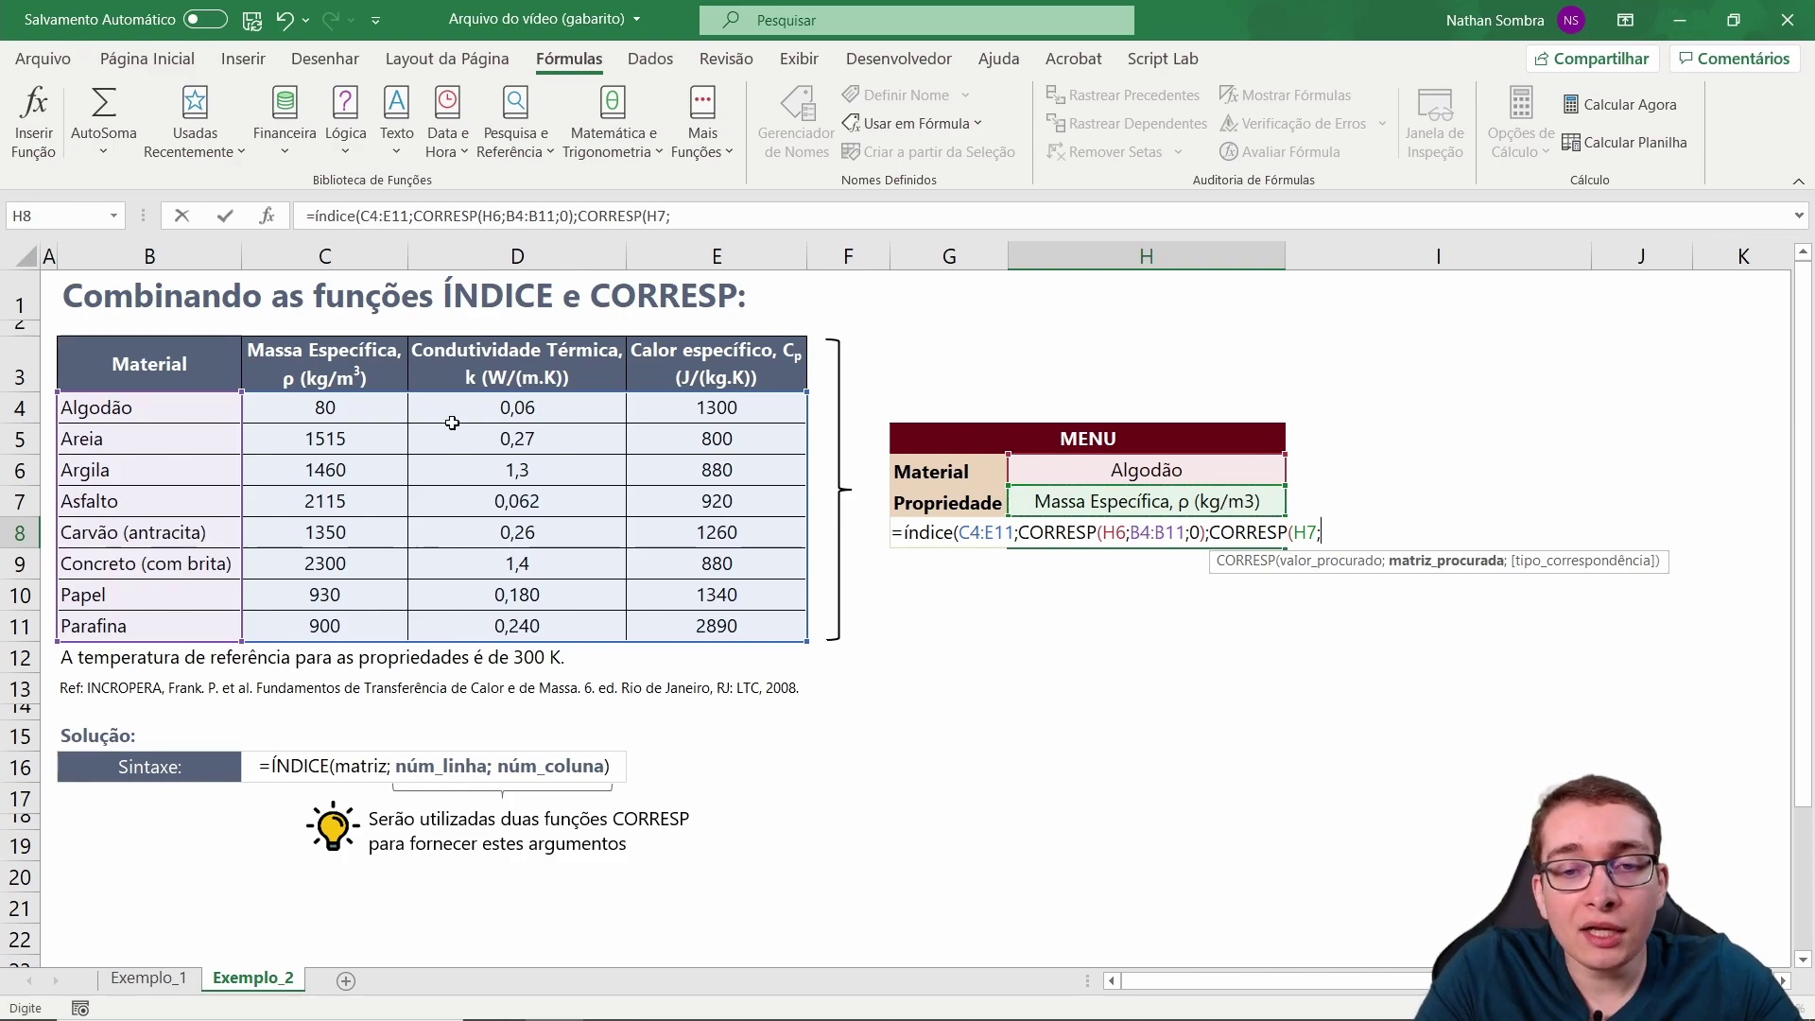
left_click_drag(366, 363, 720, 375)
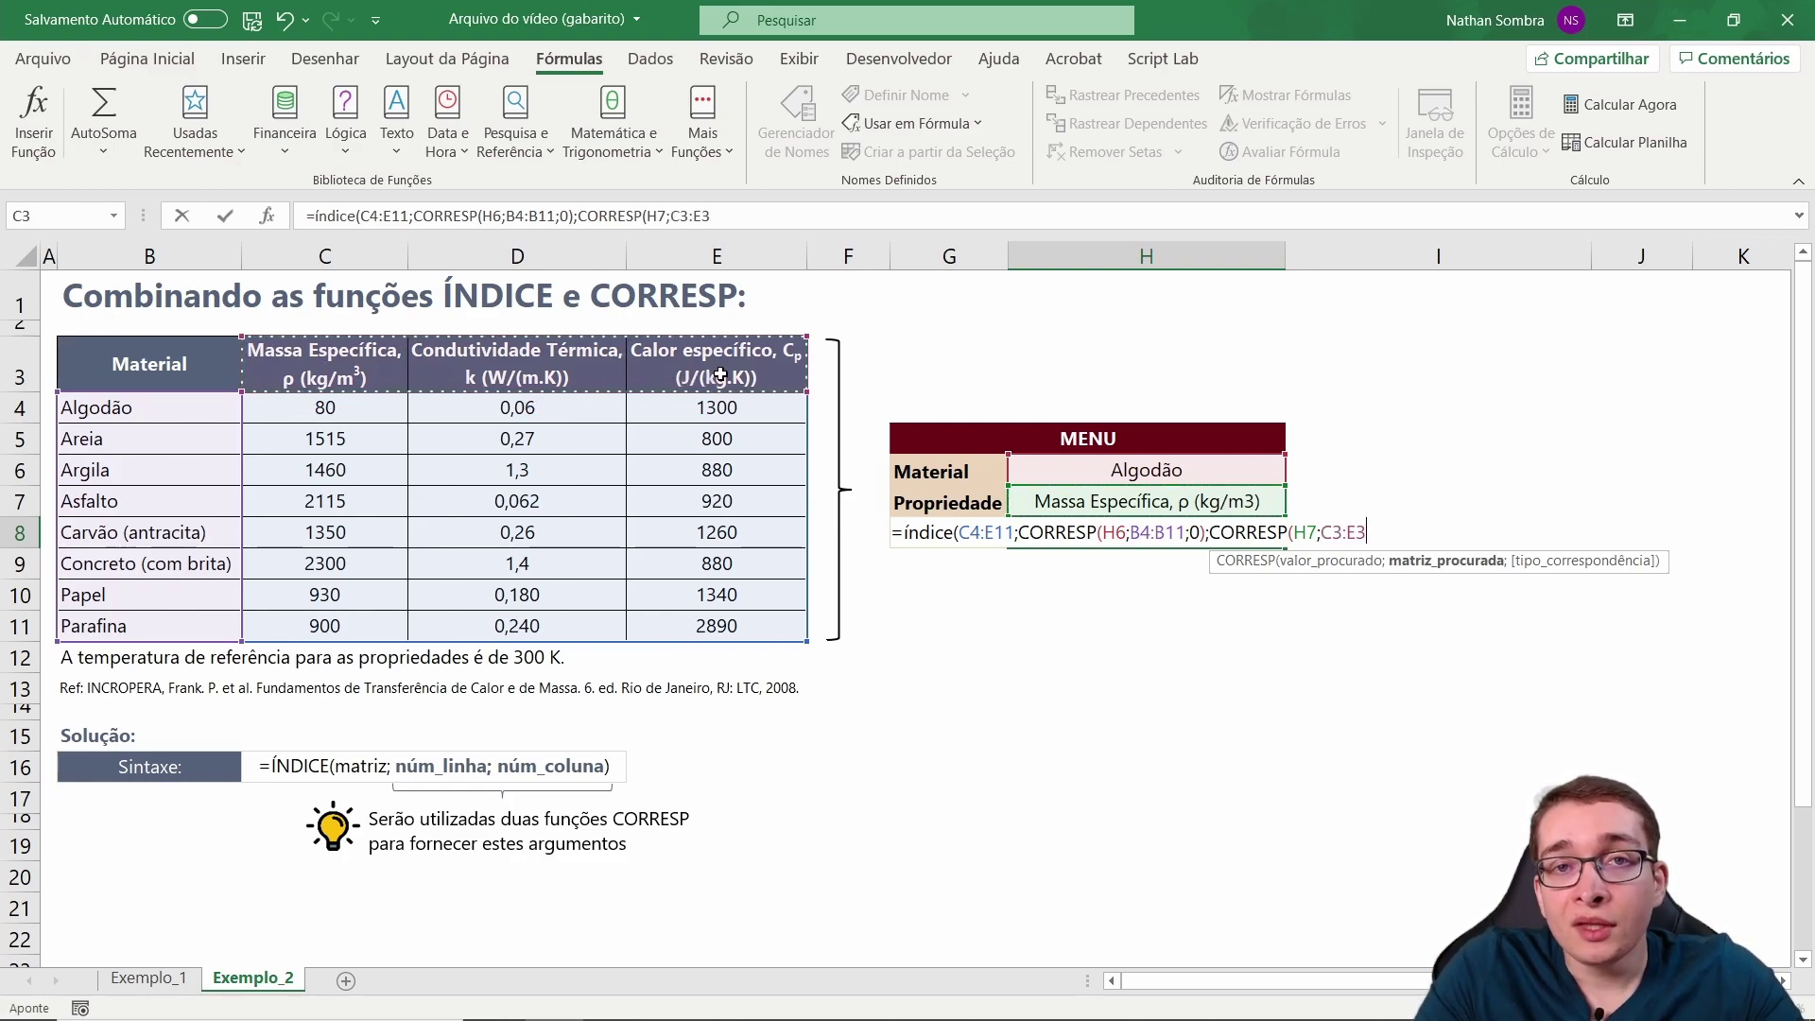
type(";0))")
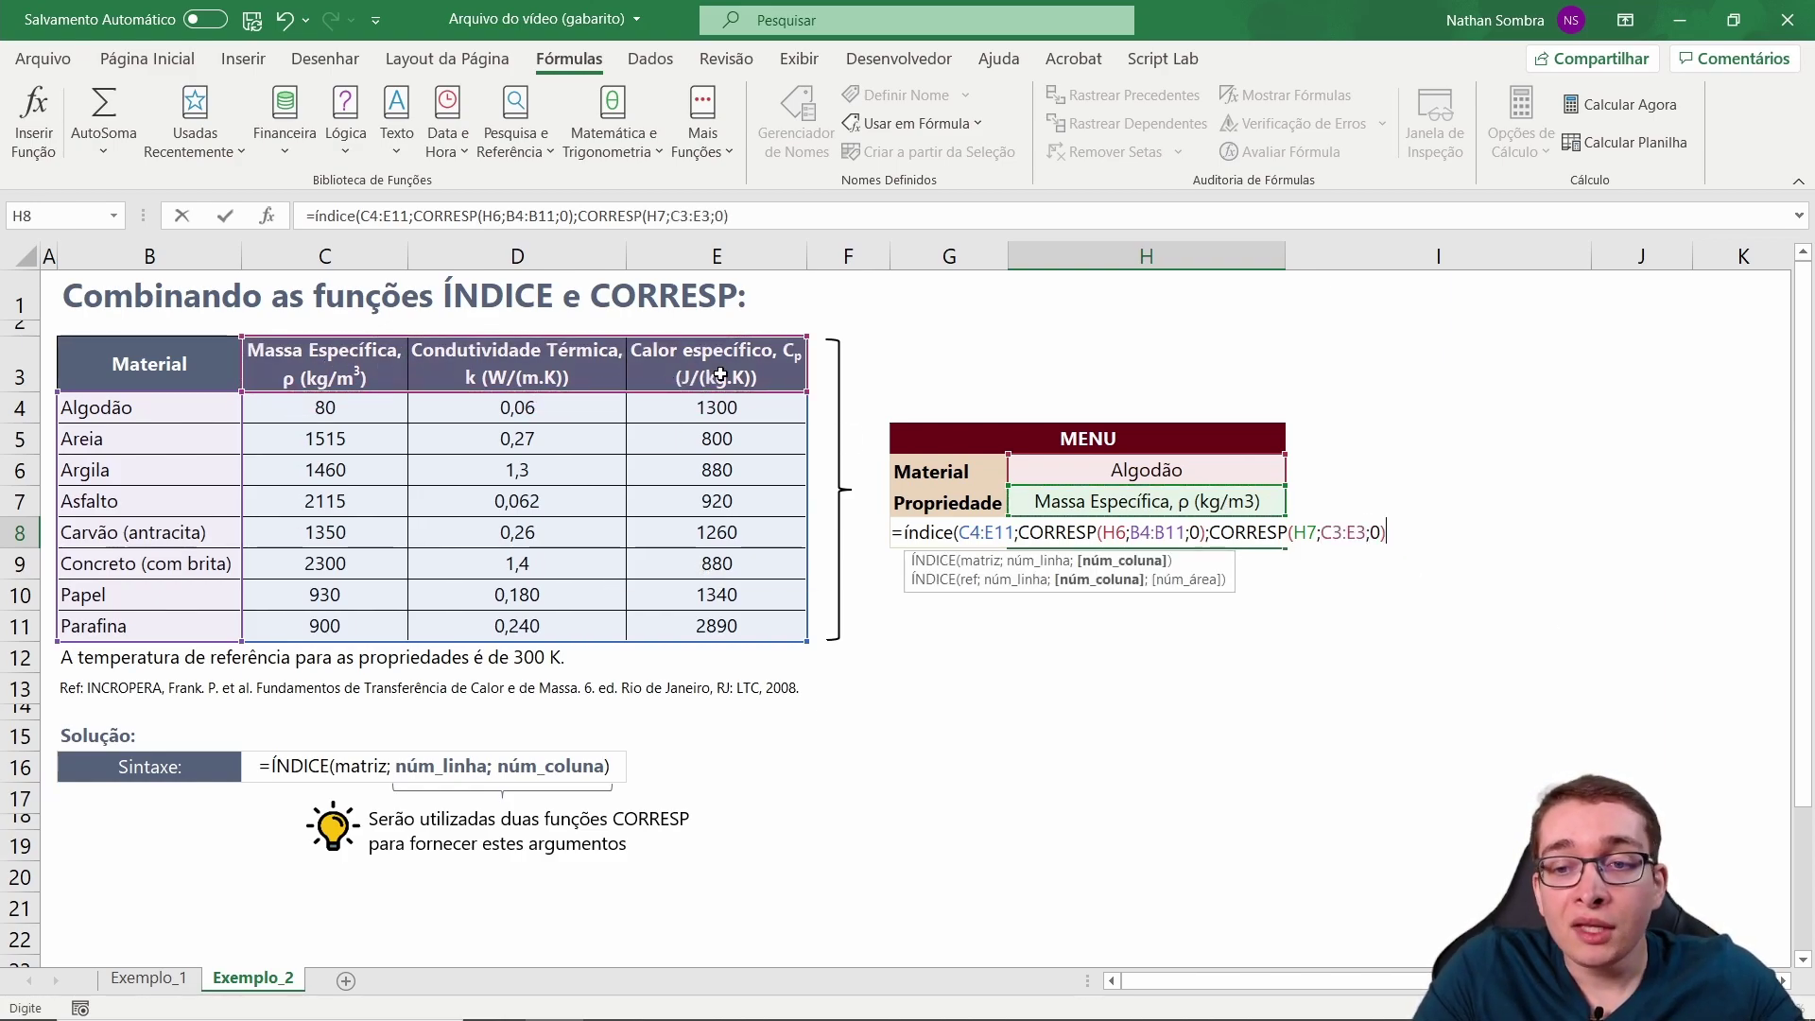
key("ctrl+Return")
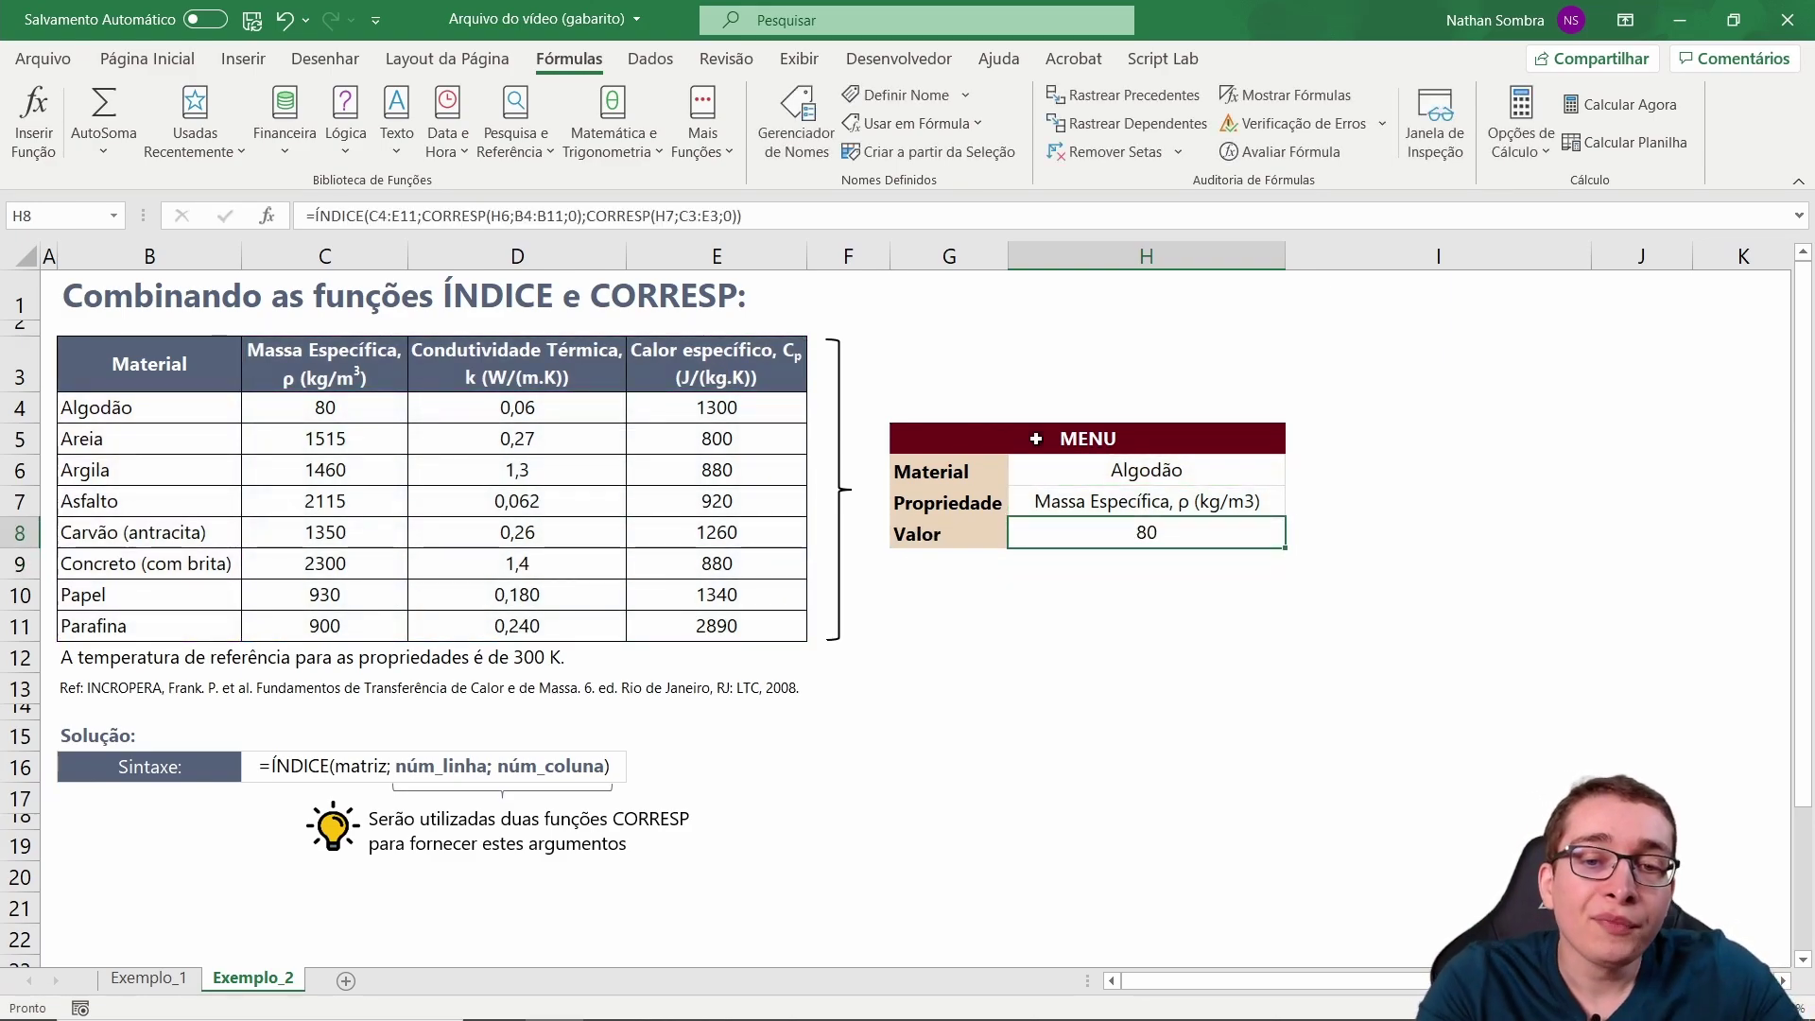
Compare the MENU's selections and Valor result with the Algodão row's Massa Específica in the table.
left_click(1114, 504)
left_click(1162, 469)
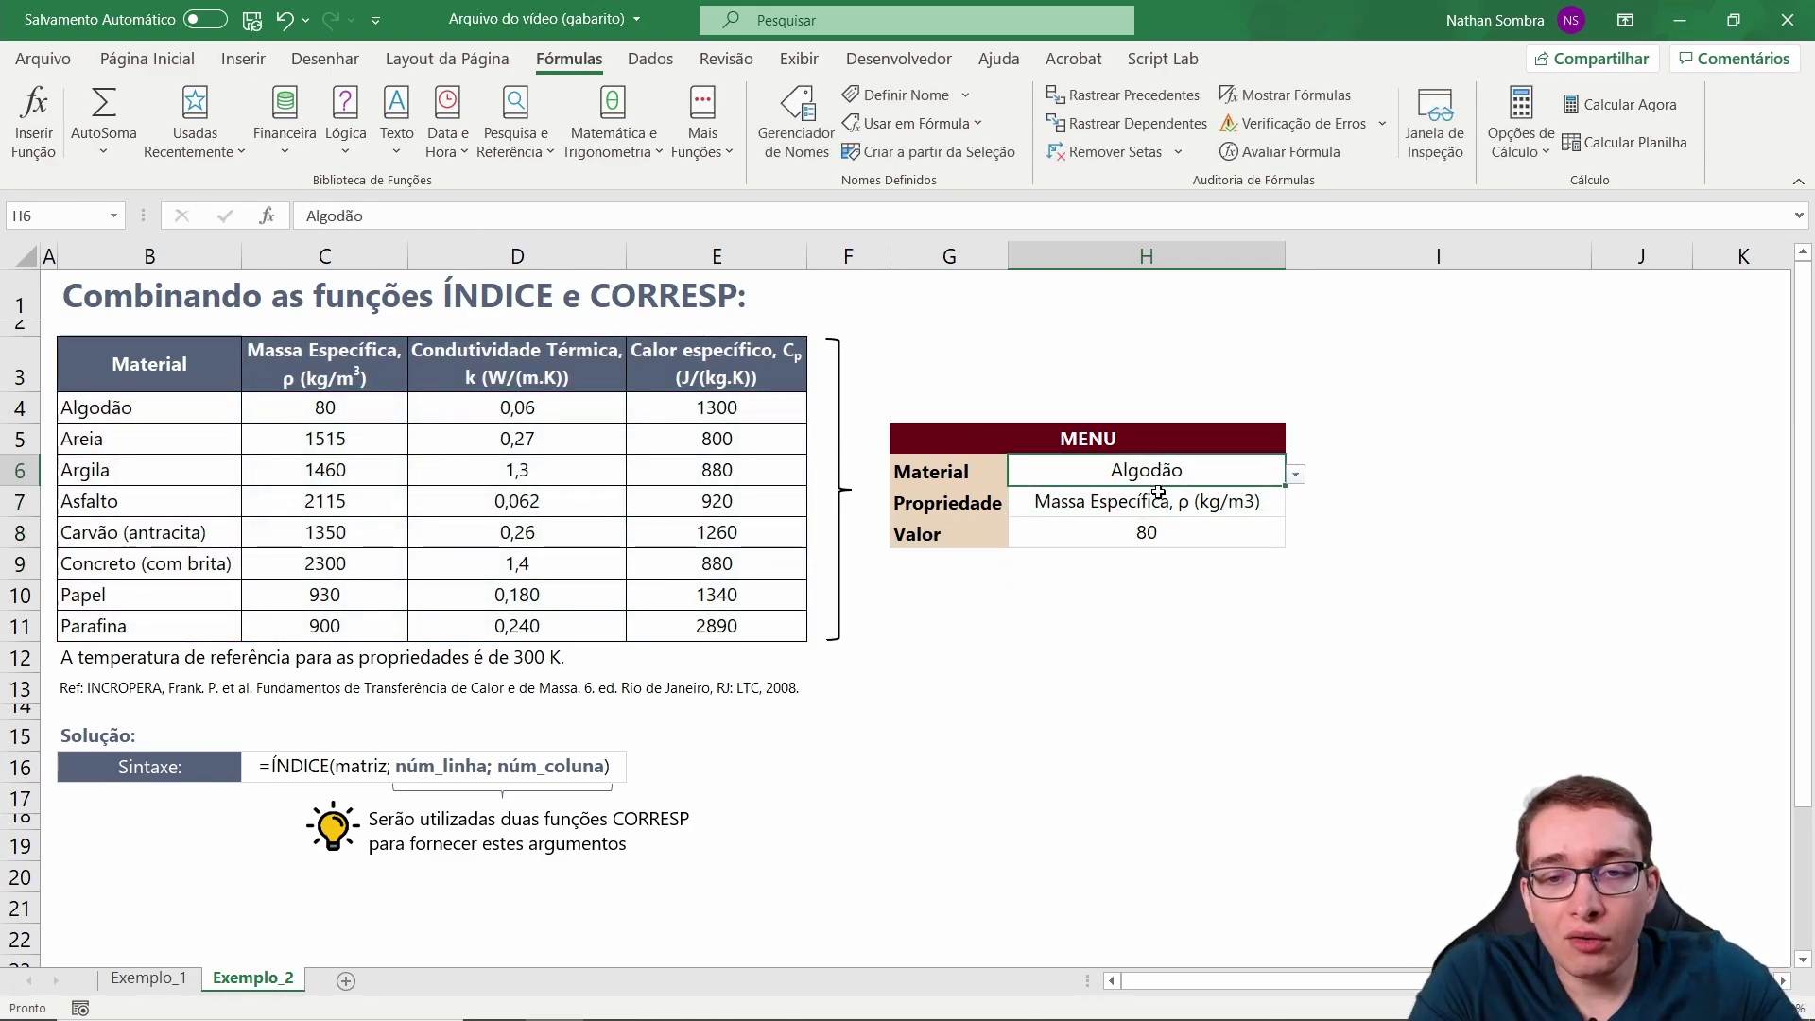
left_click(1146, 529)
left_click(219, 414)
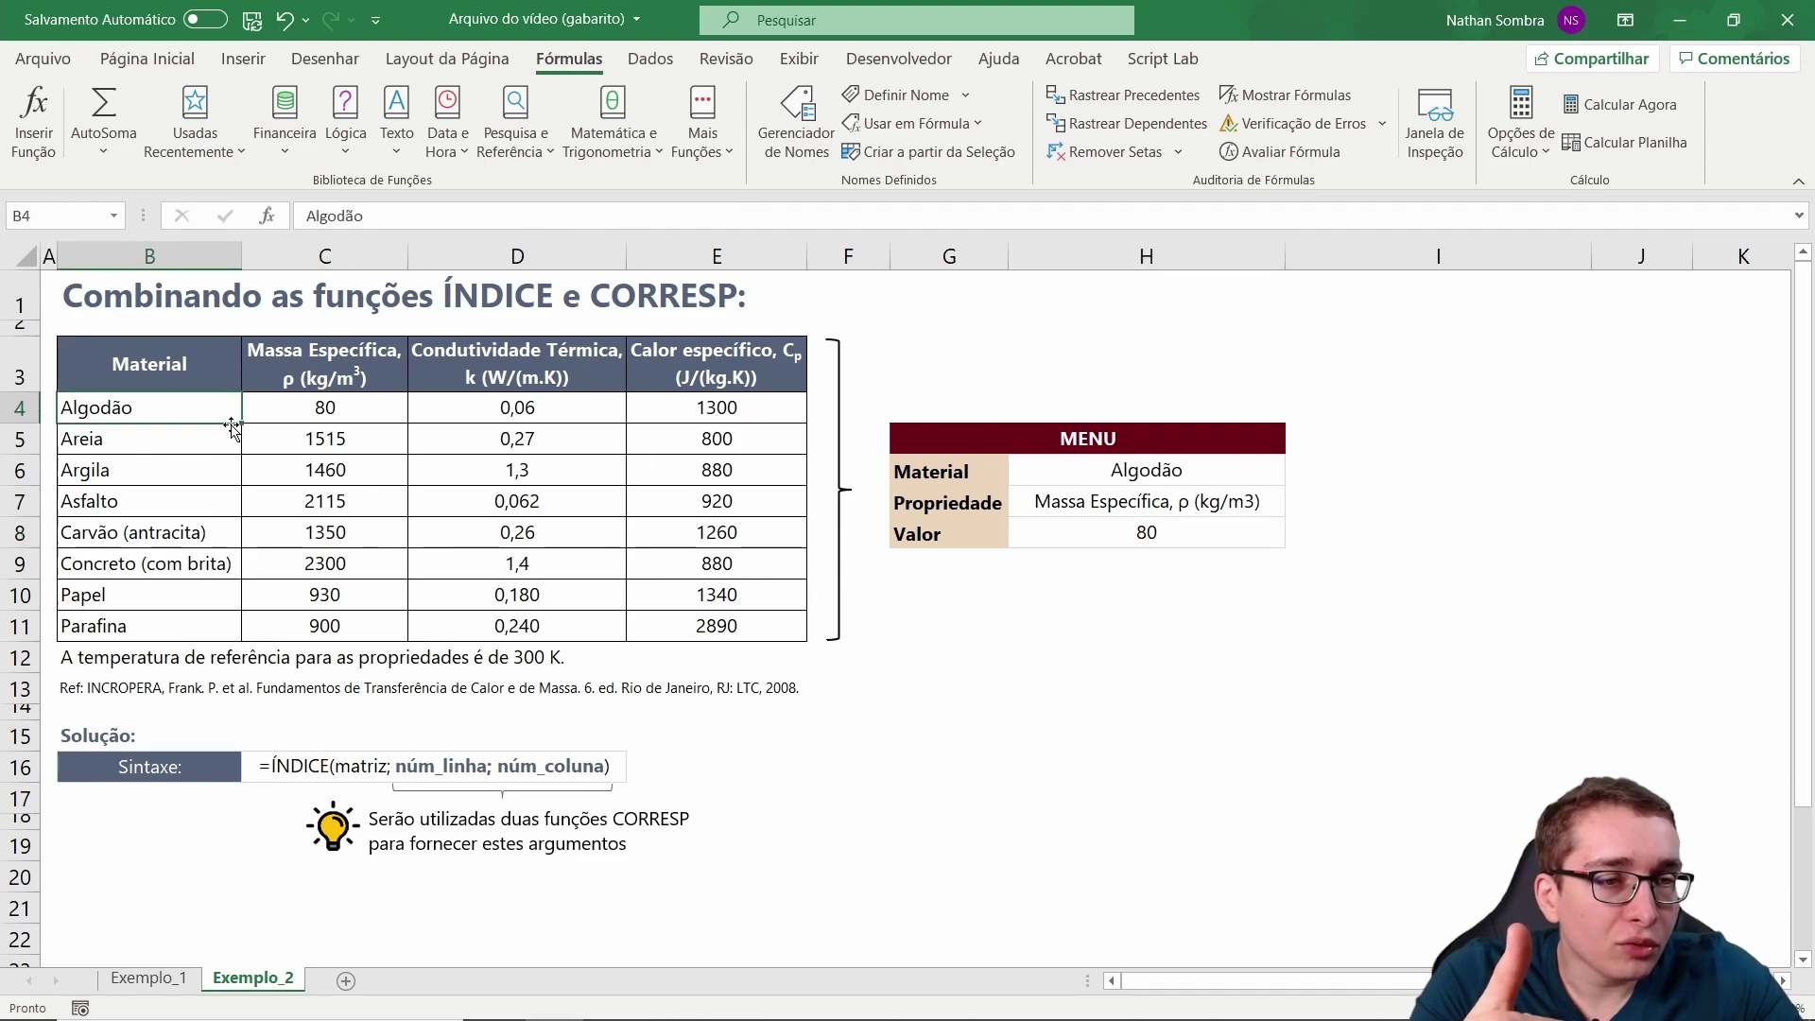
left_click(353, 409)
Set the MENU property in H7 to Condutividade Térmica, k (W/(m.K)) and the material in H6 to Asfalto.
left_click(1241, 506)
left_click(1297, 505)
left_click(1210, 554)
left_click(1238, 475)
left_click(1295, 475)
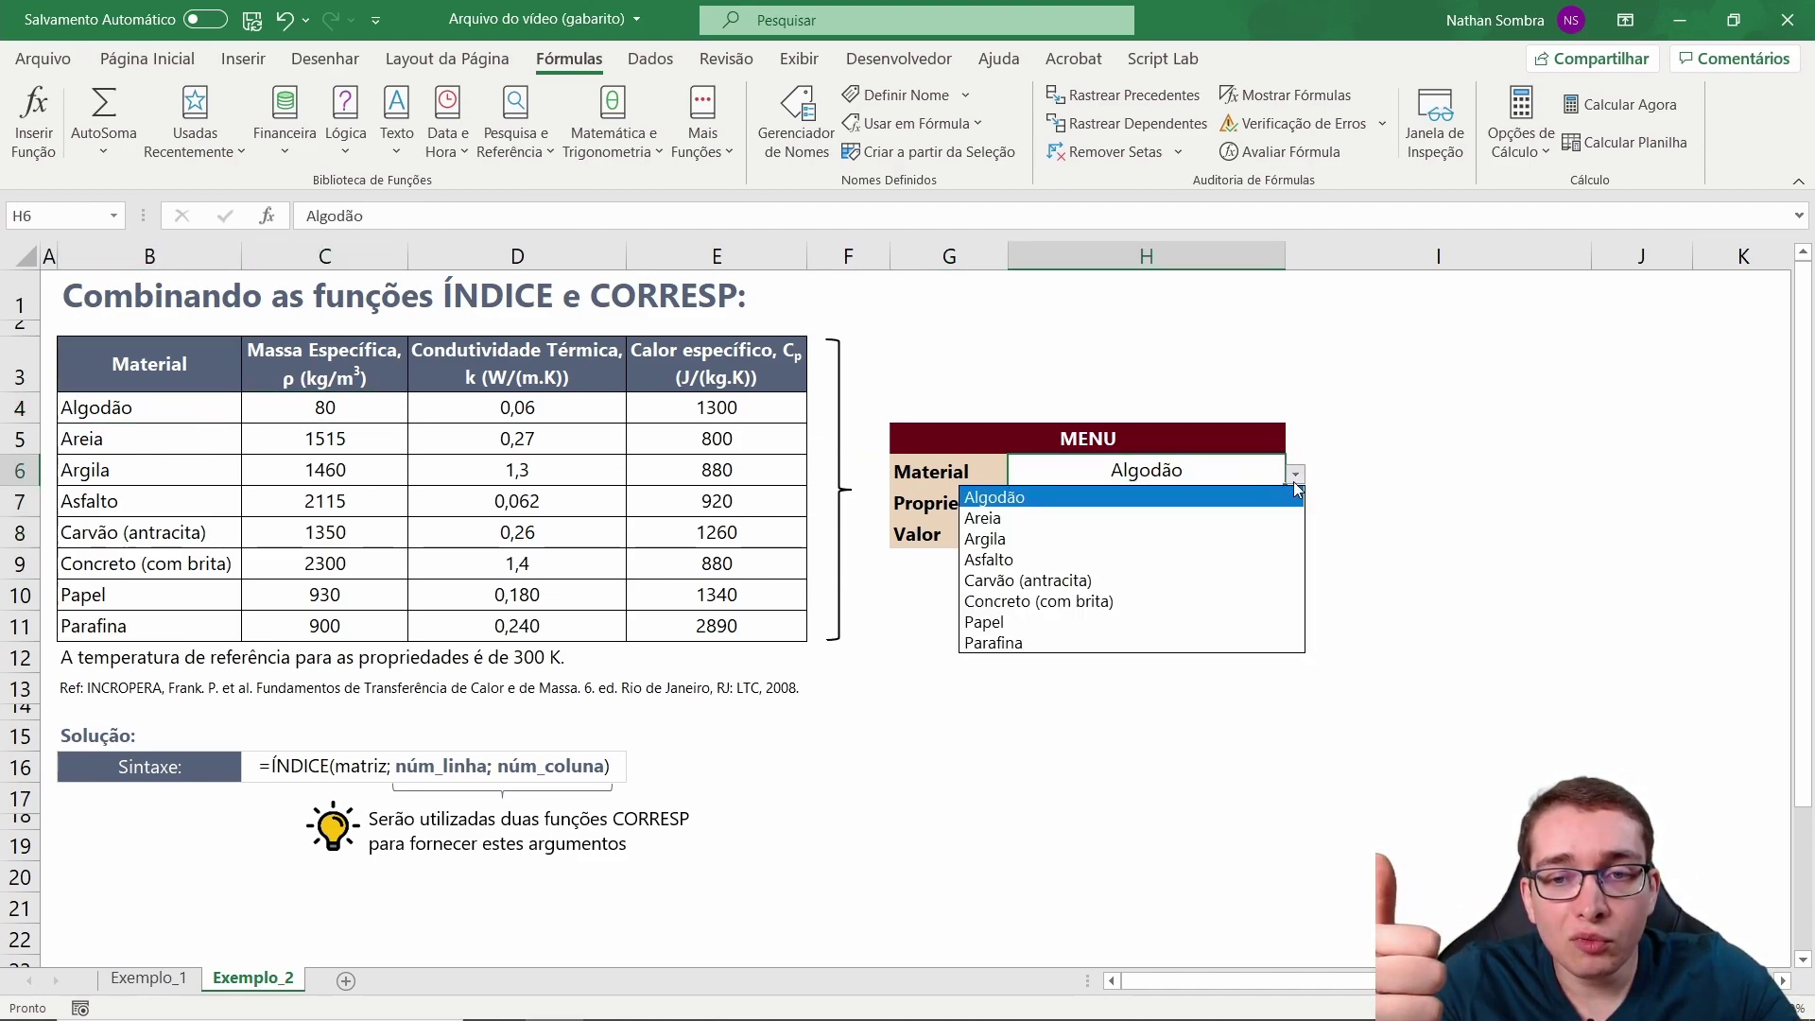
left_click(1148, 555)
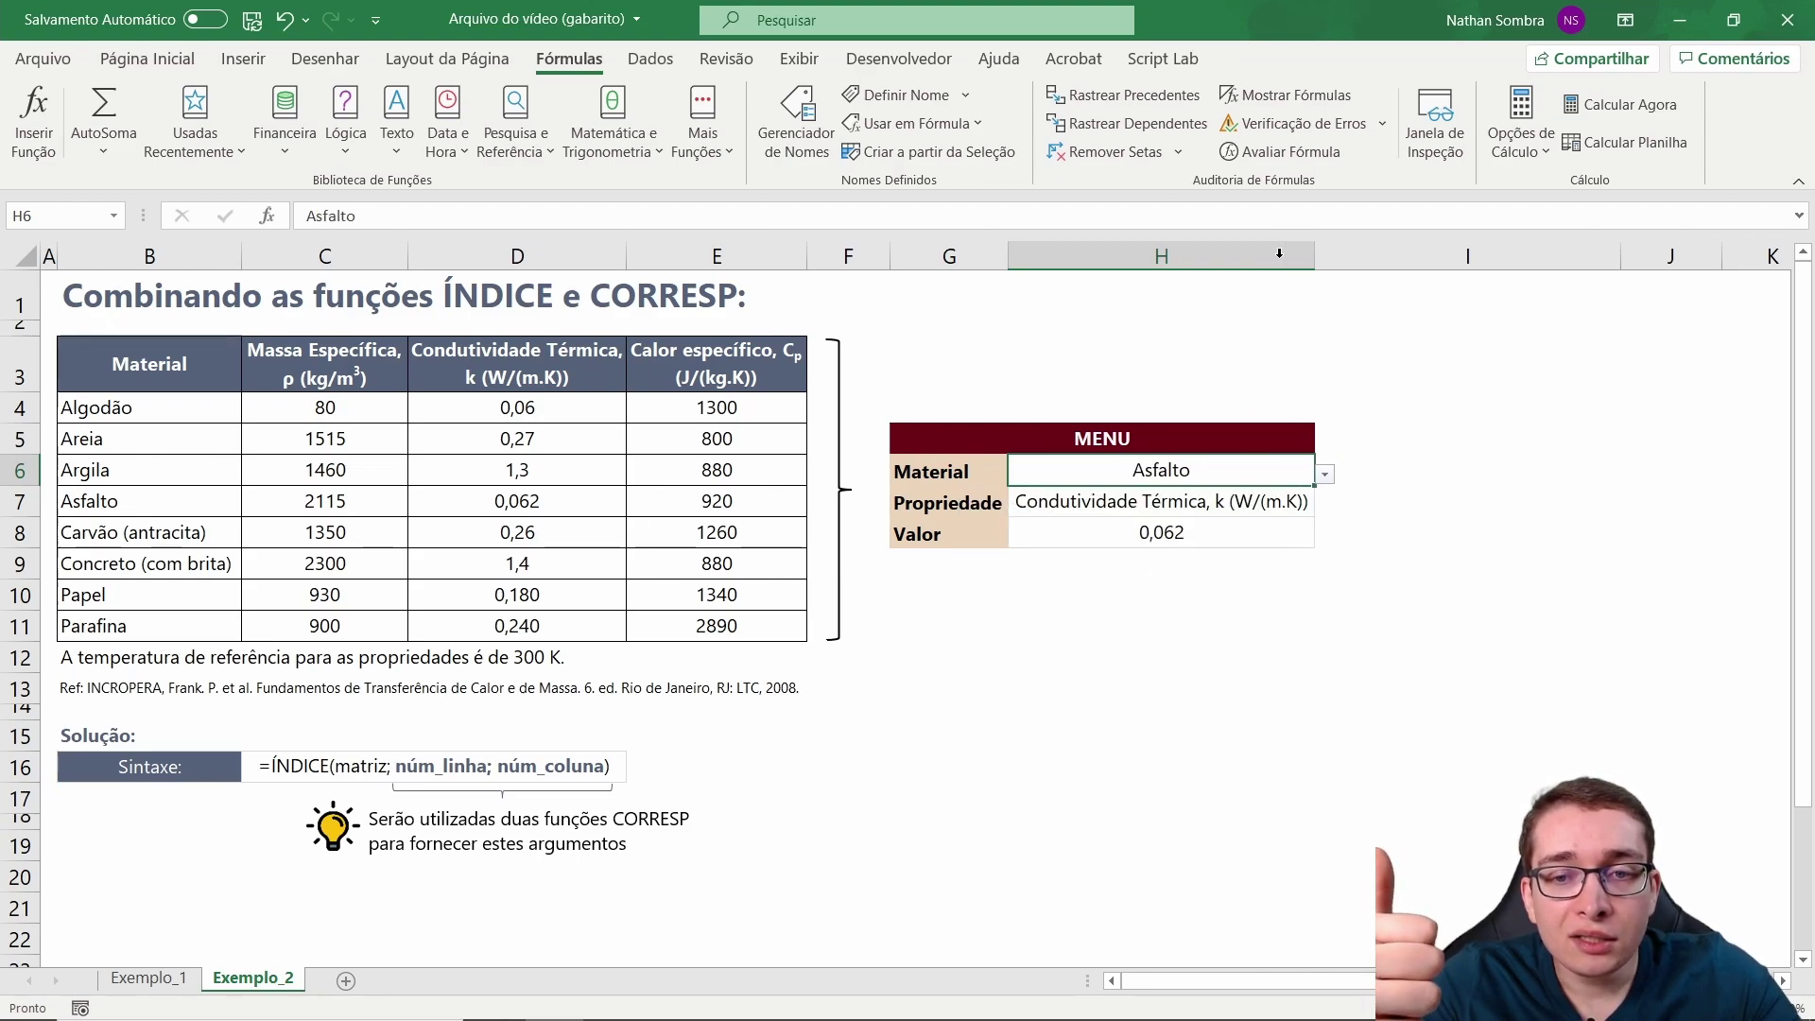
Check the MENU result against the intersection of the Condutividade Térmica column and the Asfalto row.
left_click(1174, 502)
left_click_drag(1173, 502, 1164, 473)
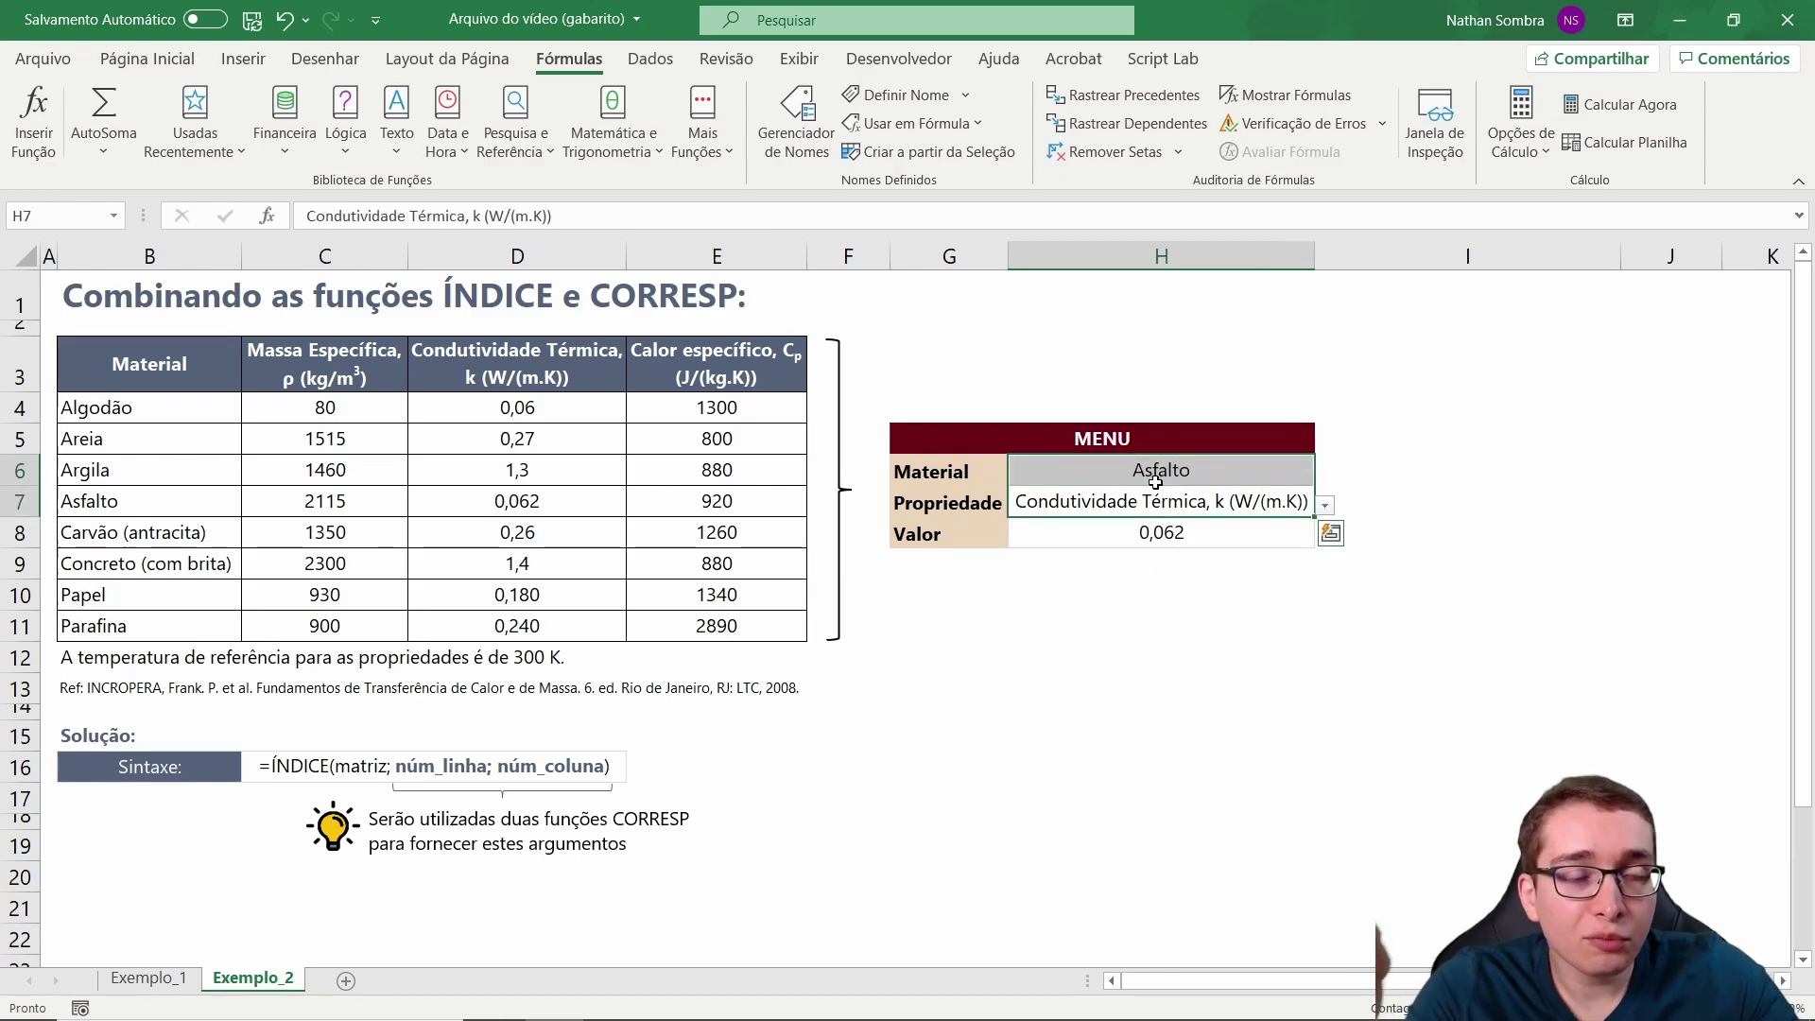
left_click_drag(559, 353, 544, 607)
left_click_drag(131, 508, 647, 490)
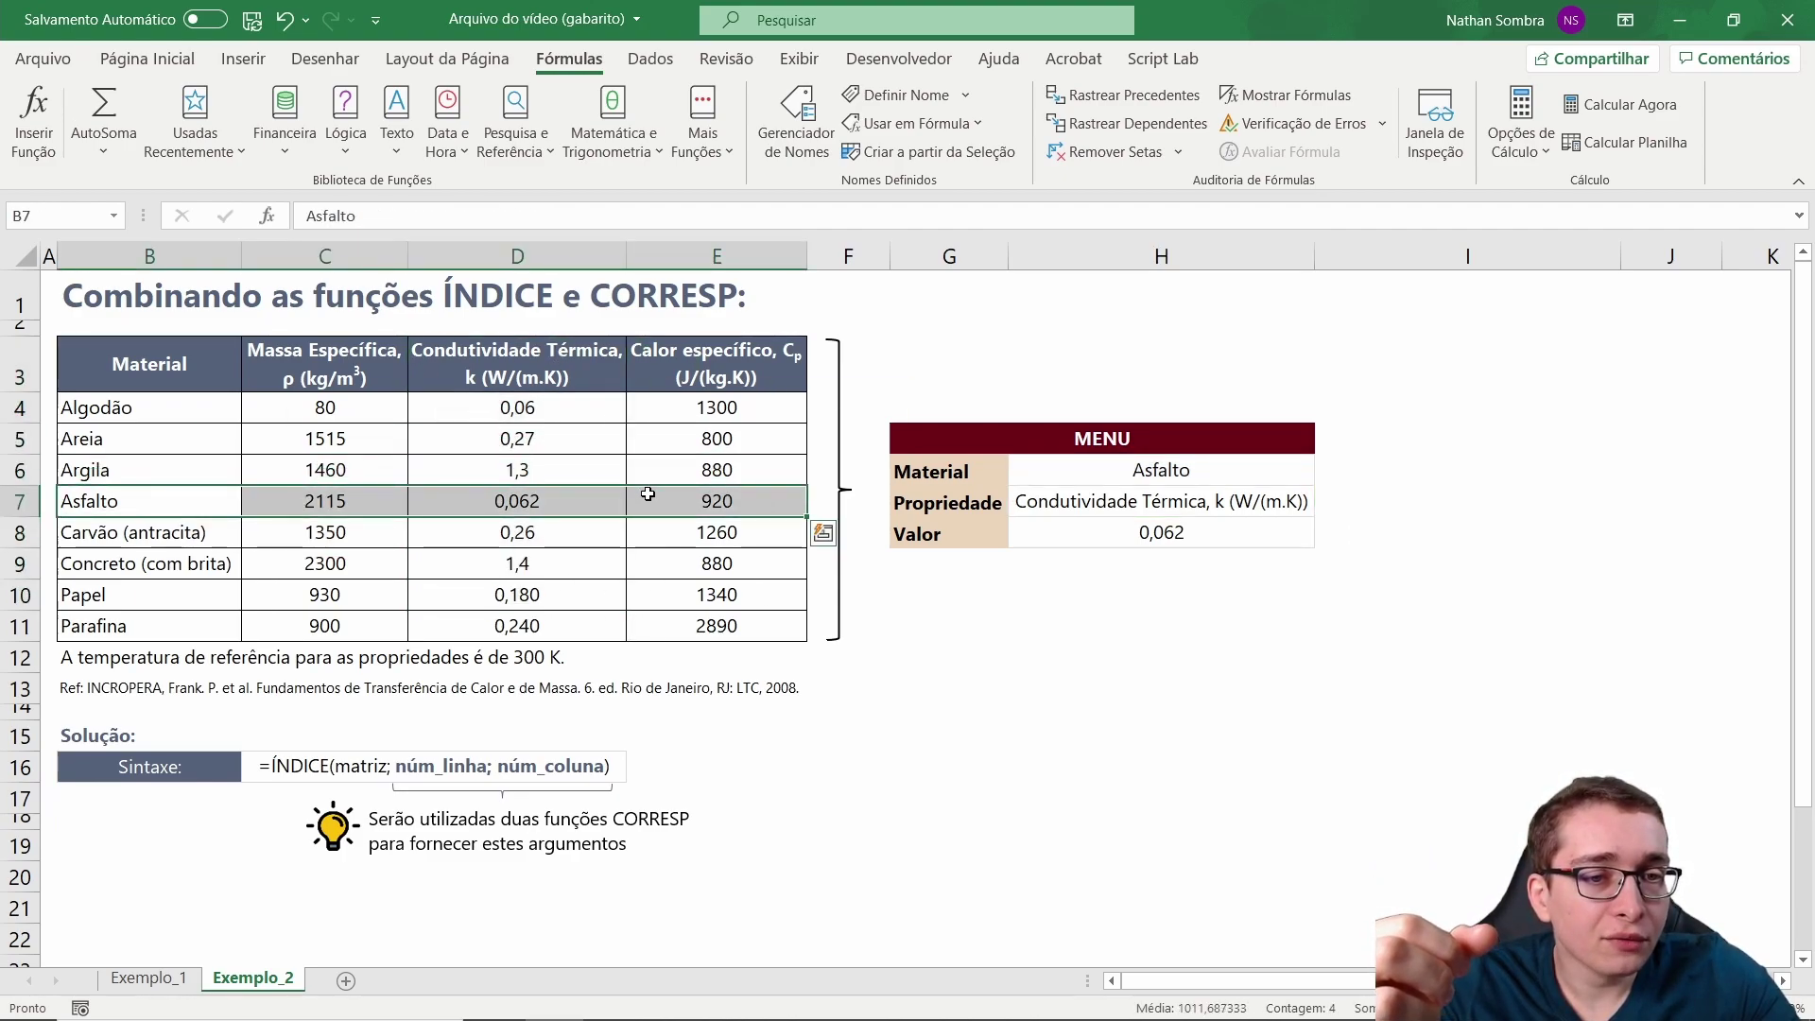
left_click(497, 504)
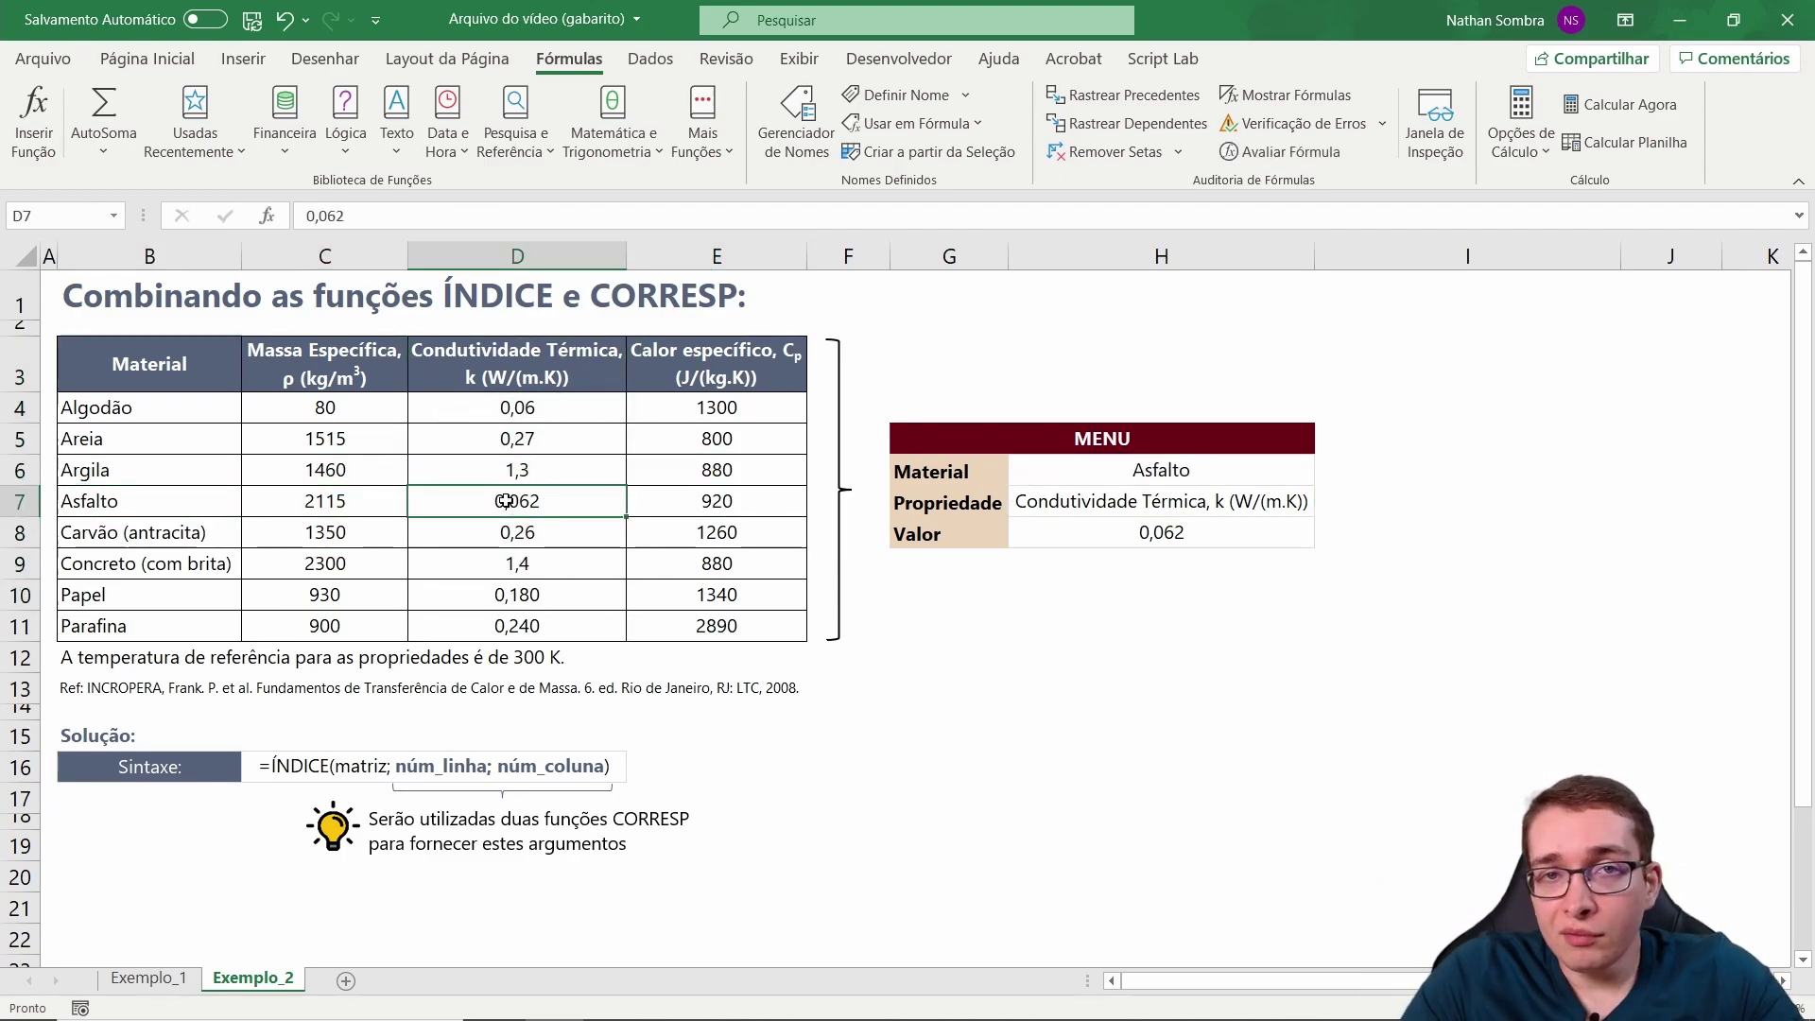
Evaluate the Valor formula in H8 step by step through to its final result, and close the evaluation.
left_click(1166, 531)
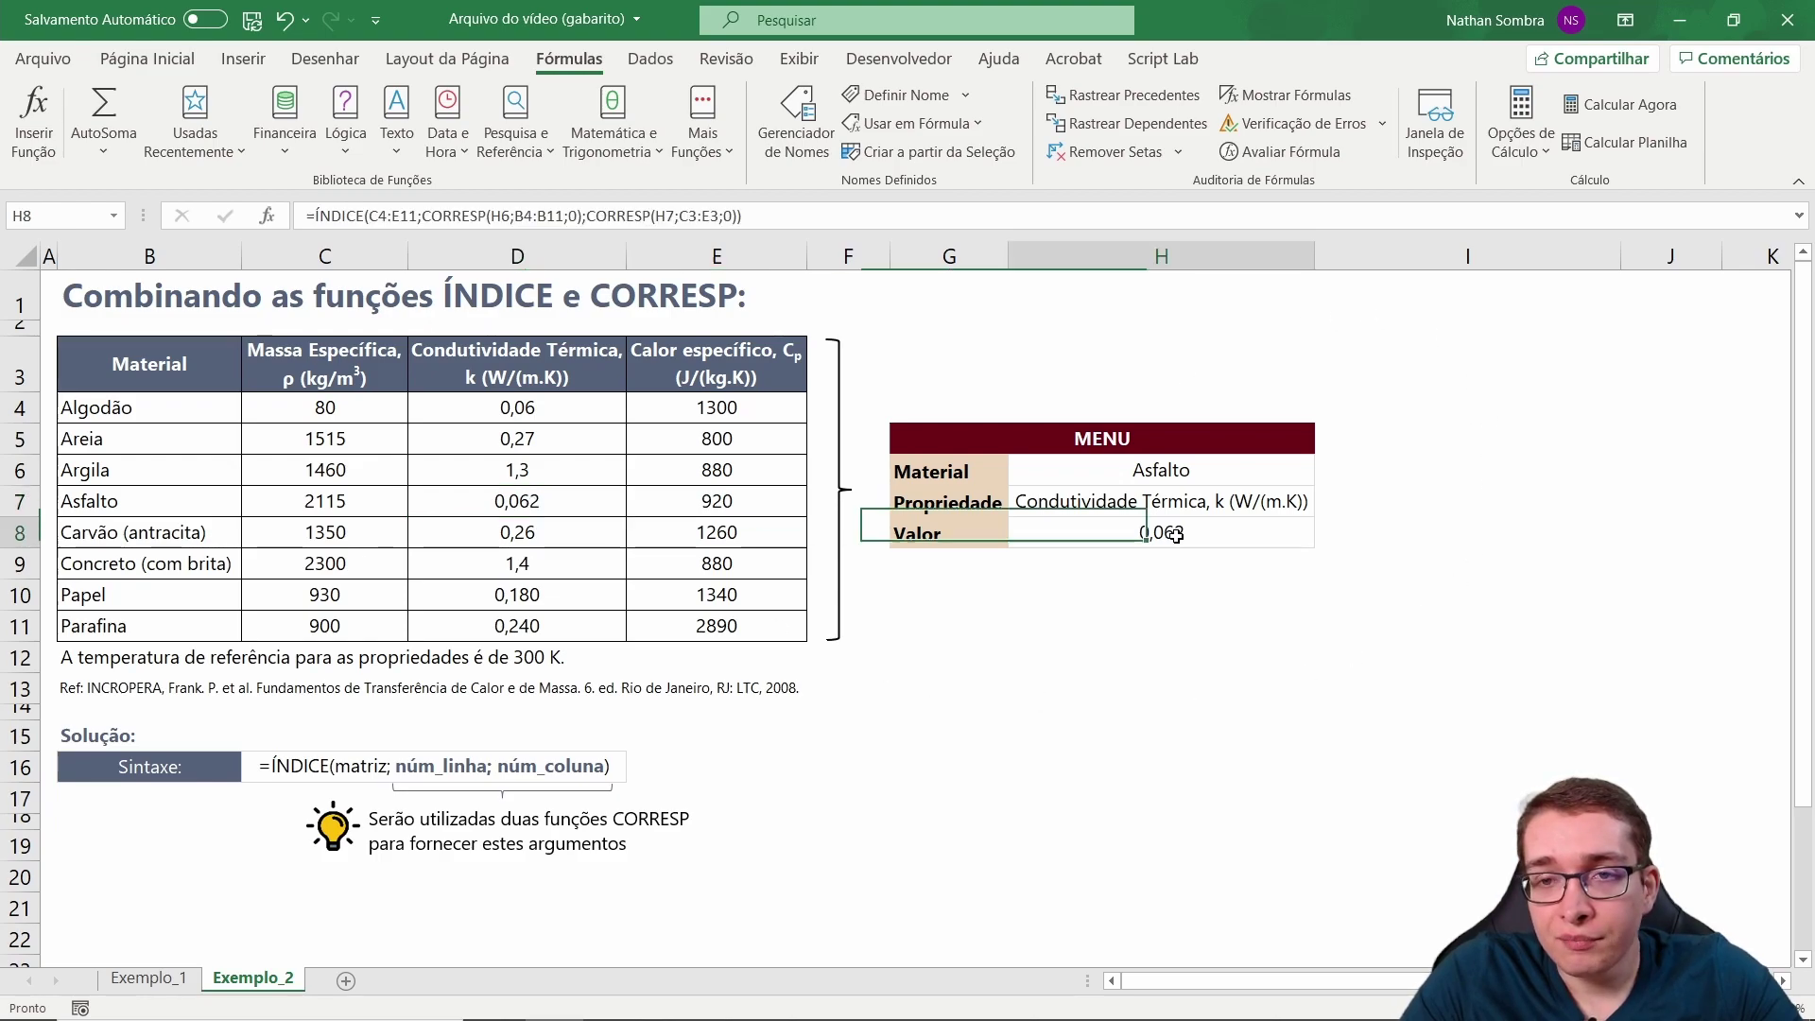
left_click(1291, 153)
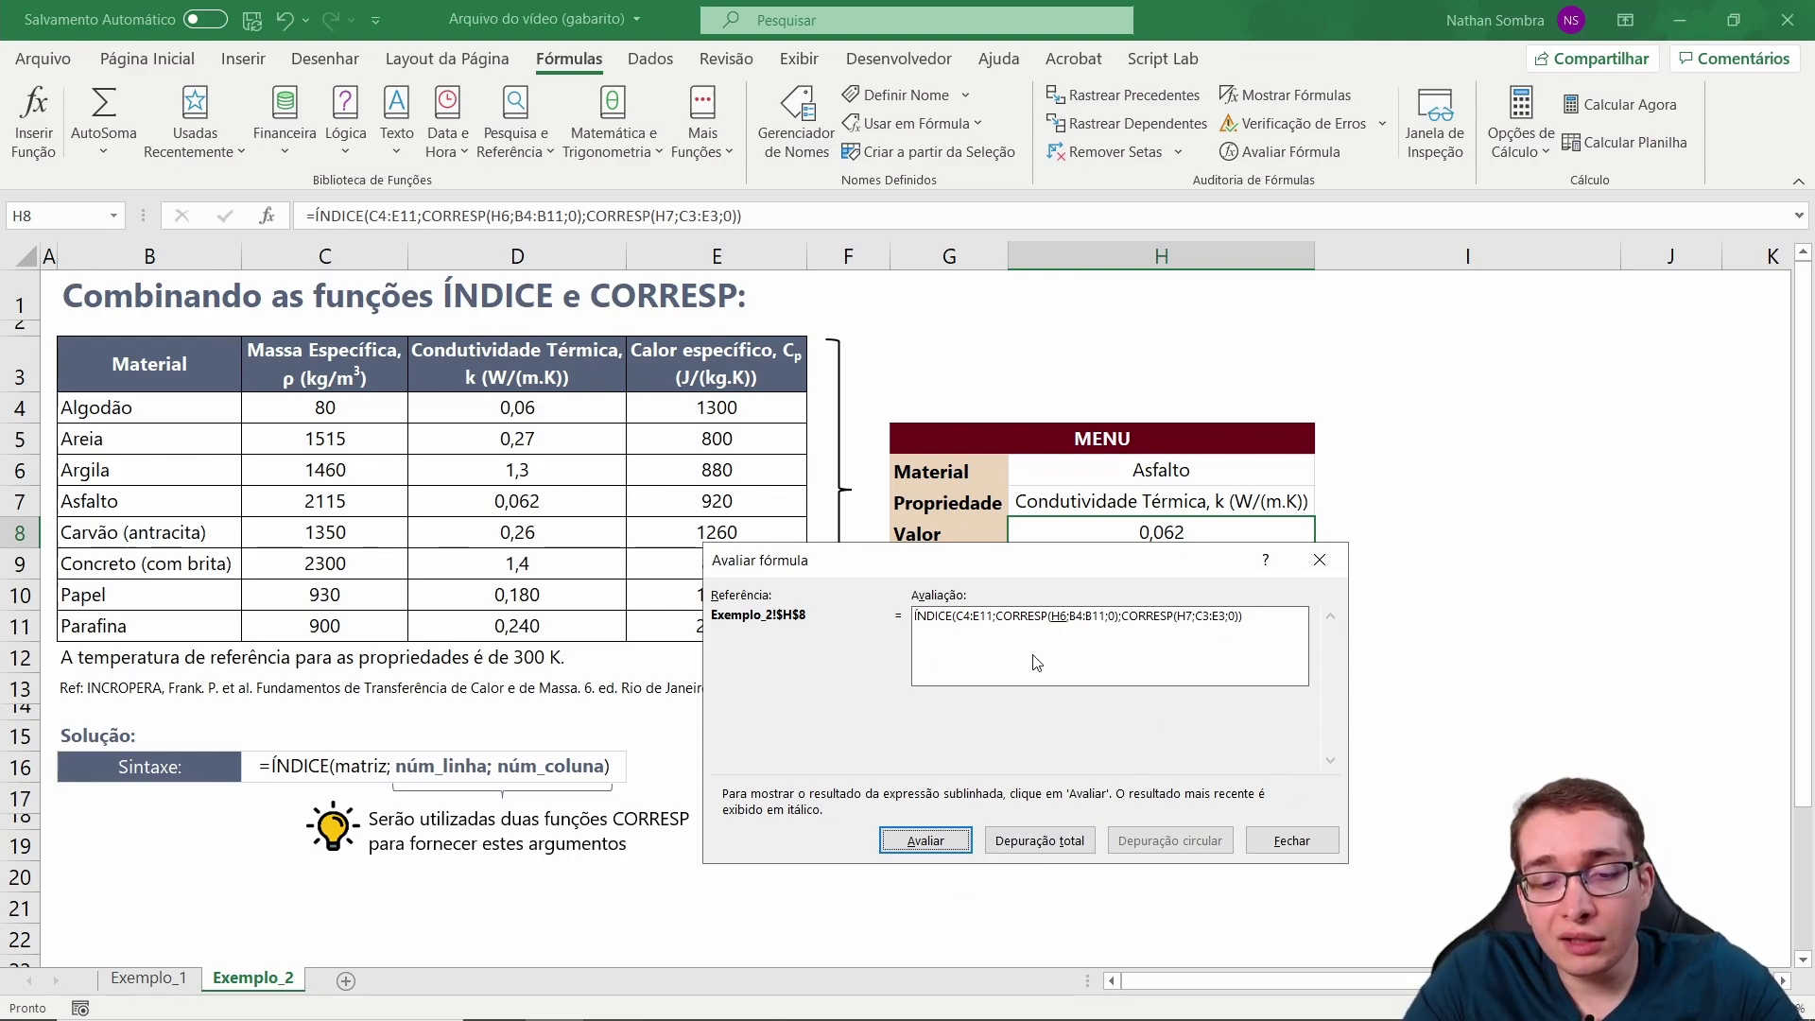
left_click(928, 842)
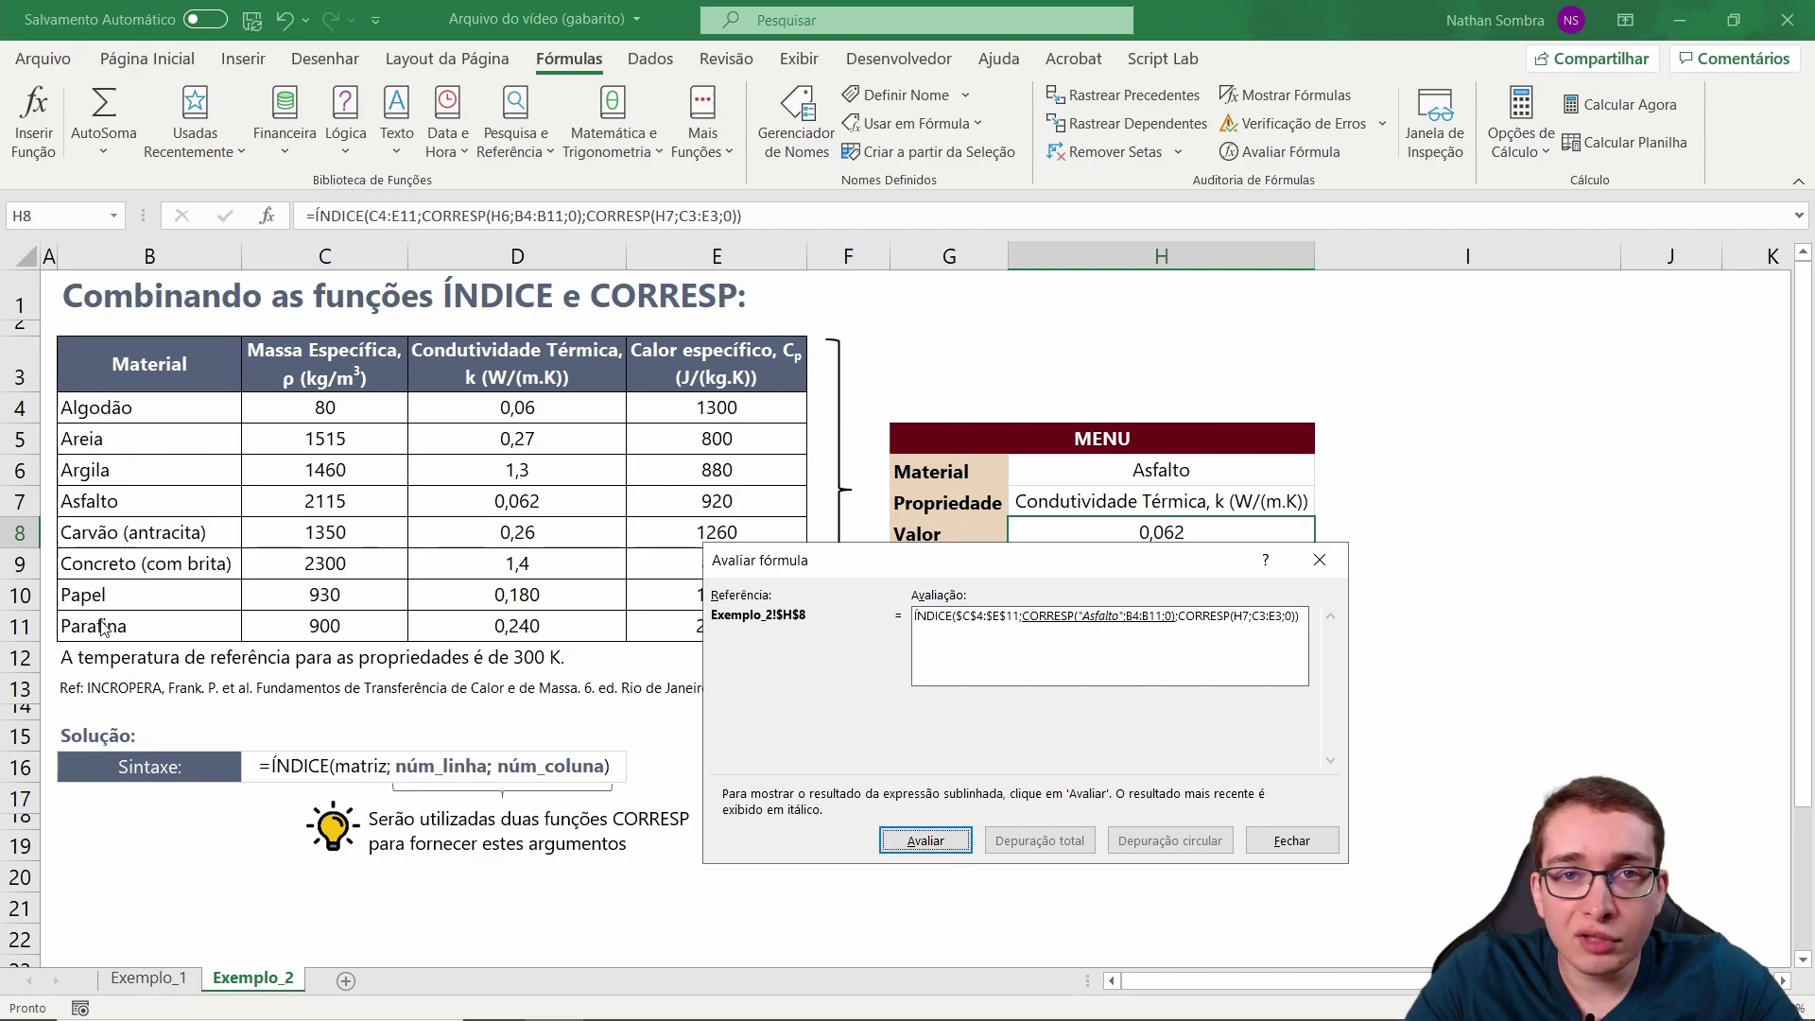
left_click(912, 842)
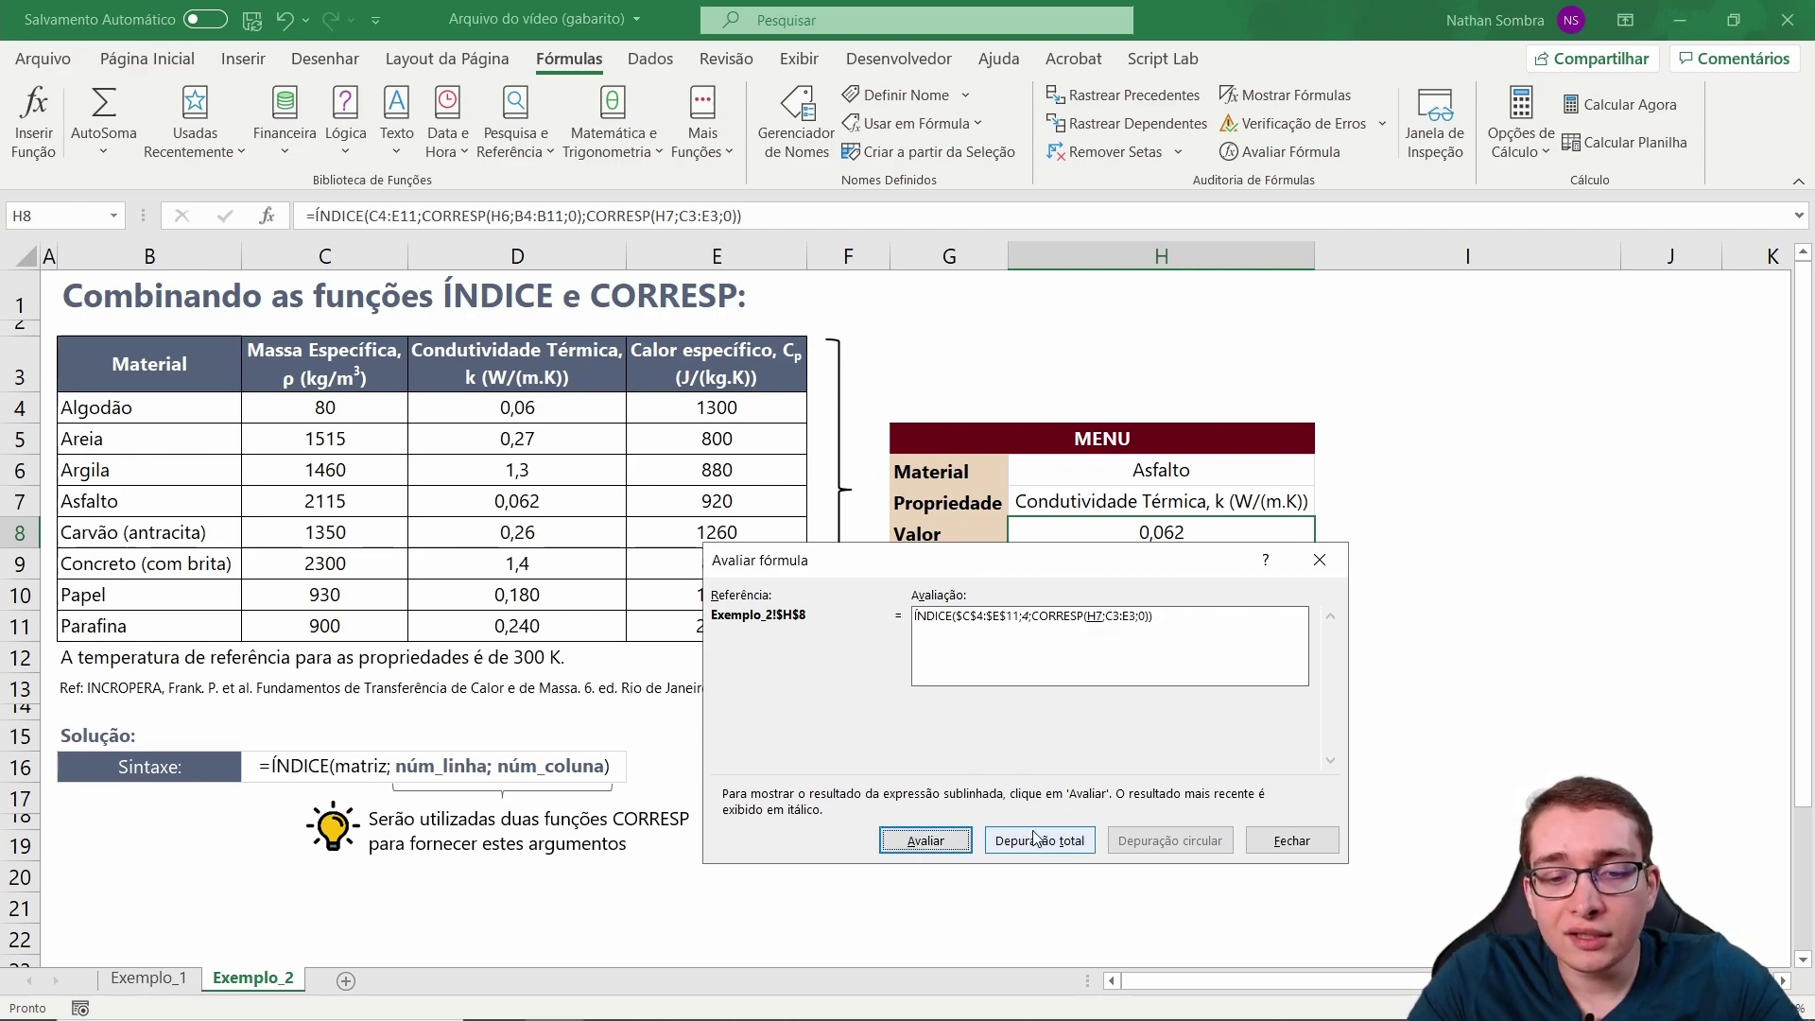
left_click(931, 842)
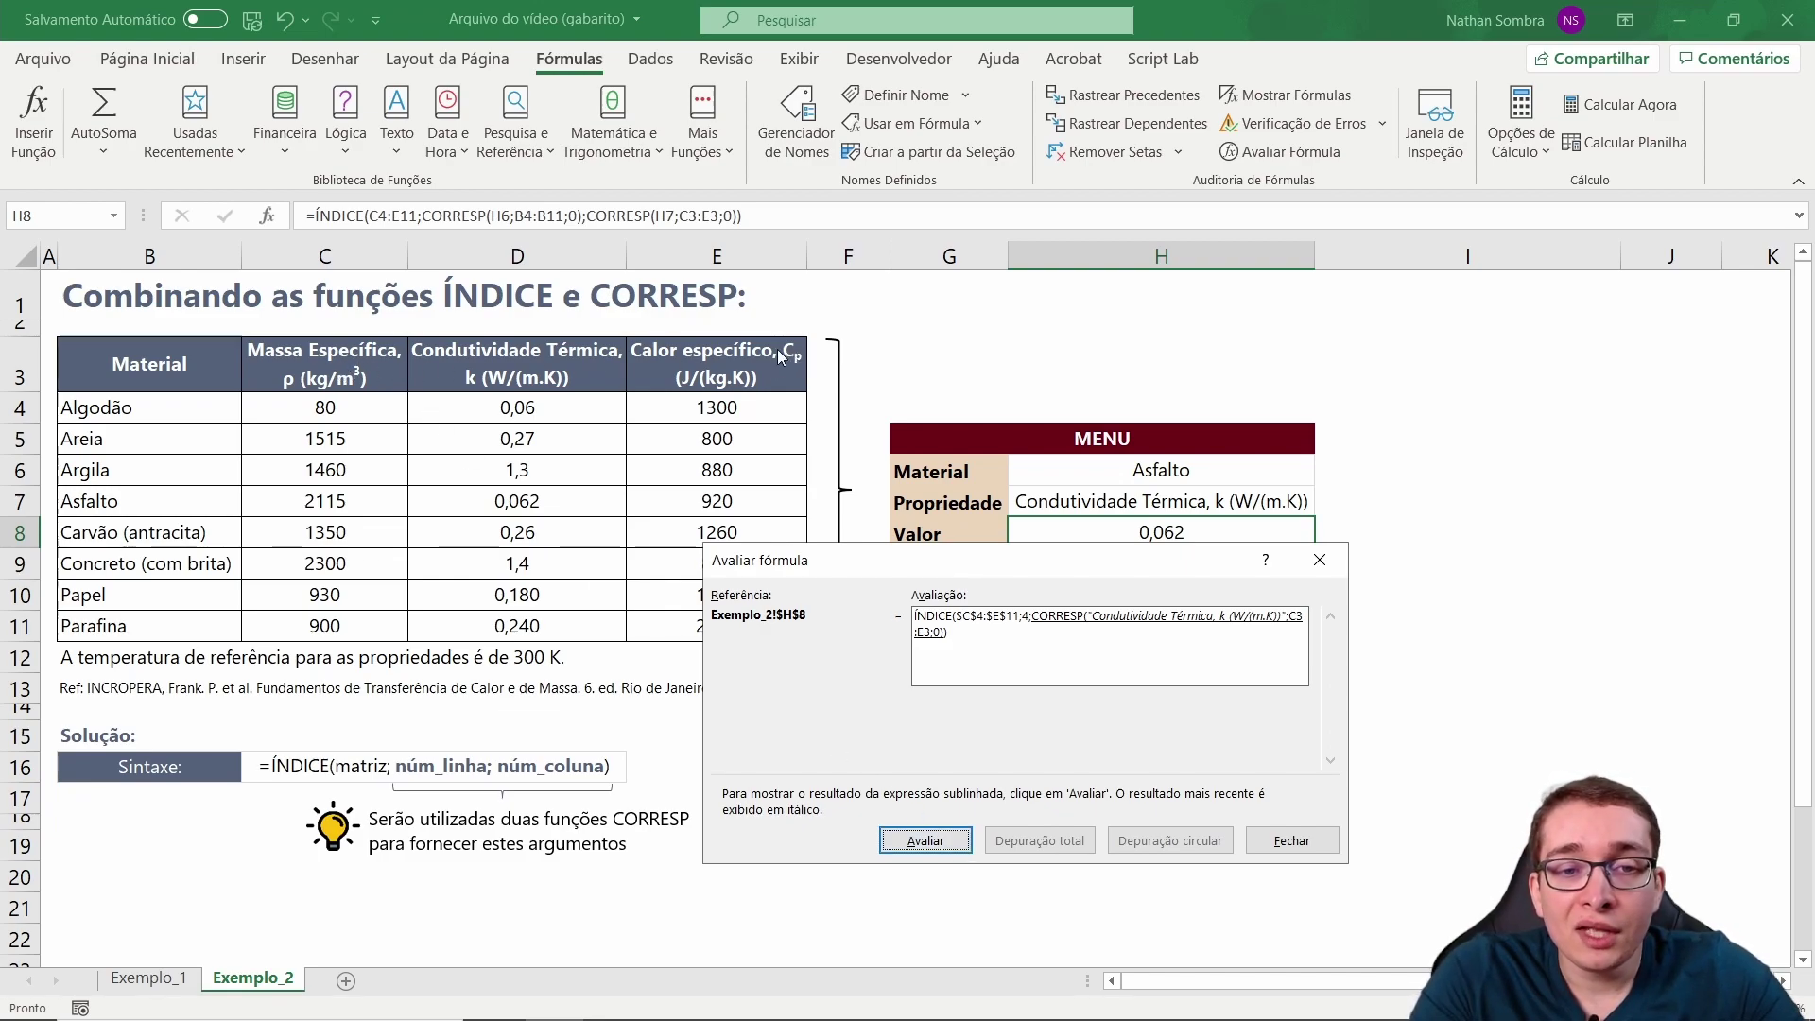
left_click(929, 841)
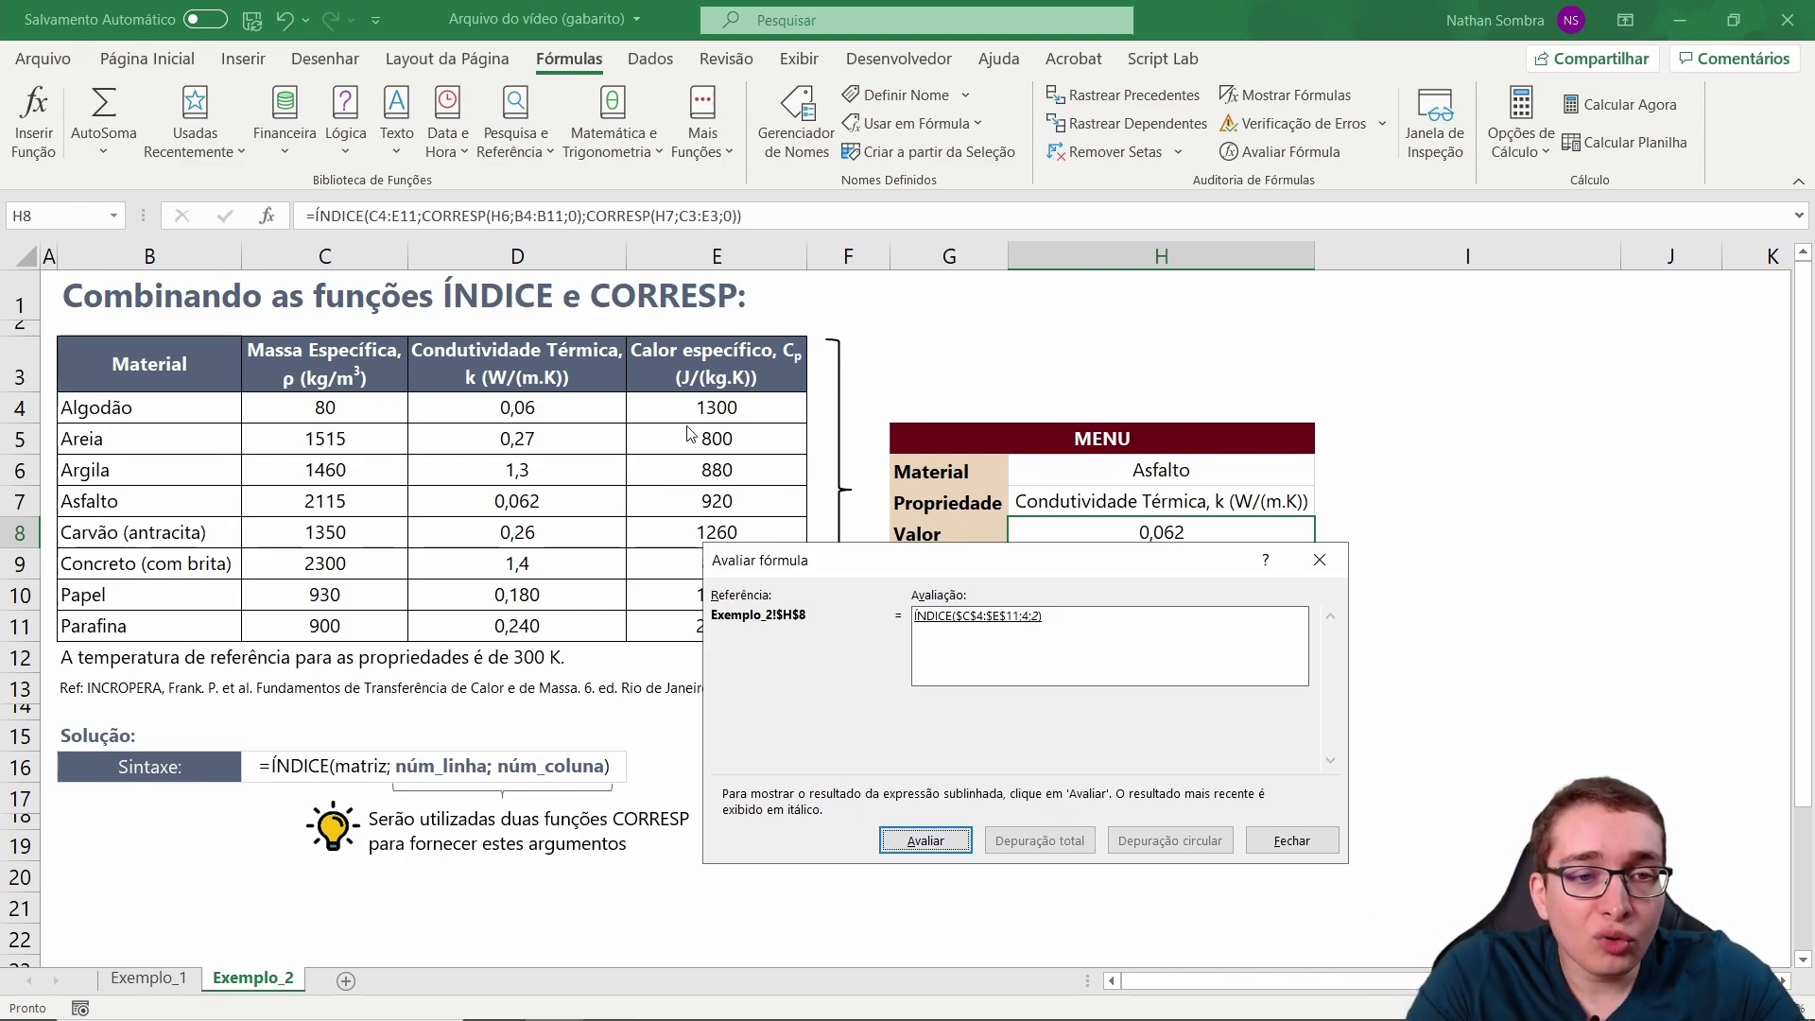
left_click(925, 841)
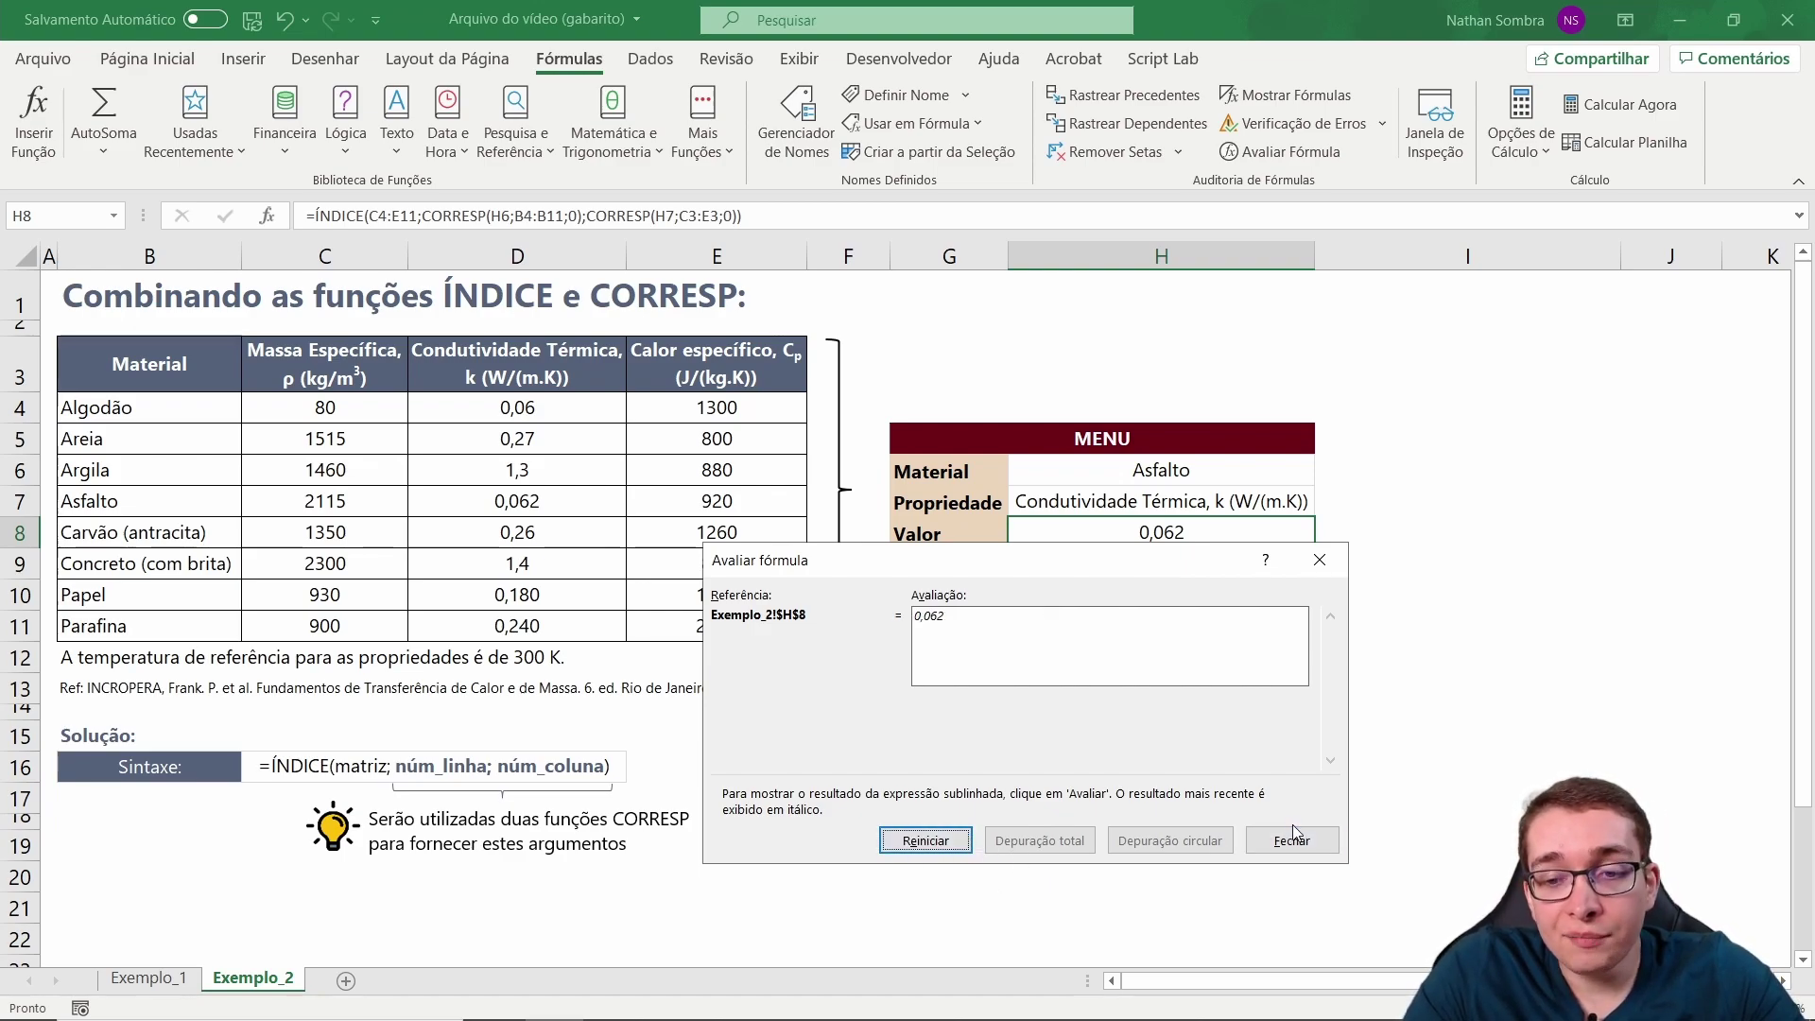
left_click(1257, 840)
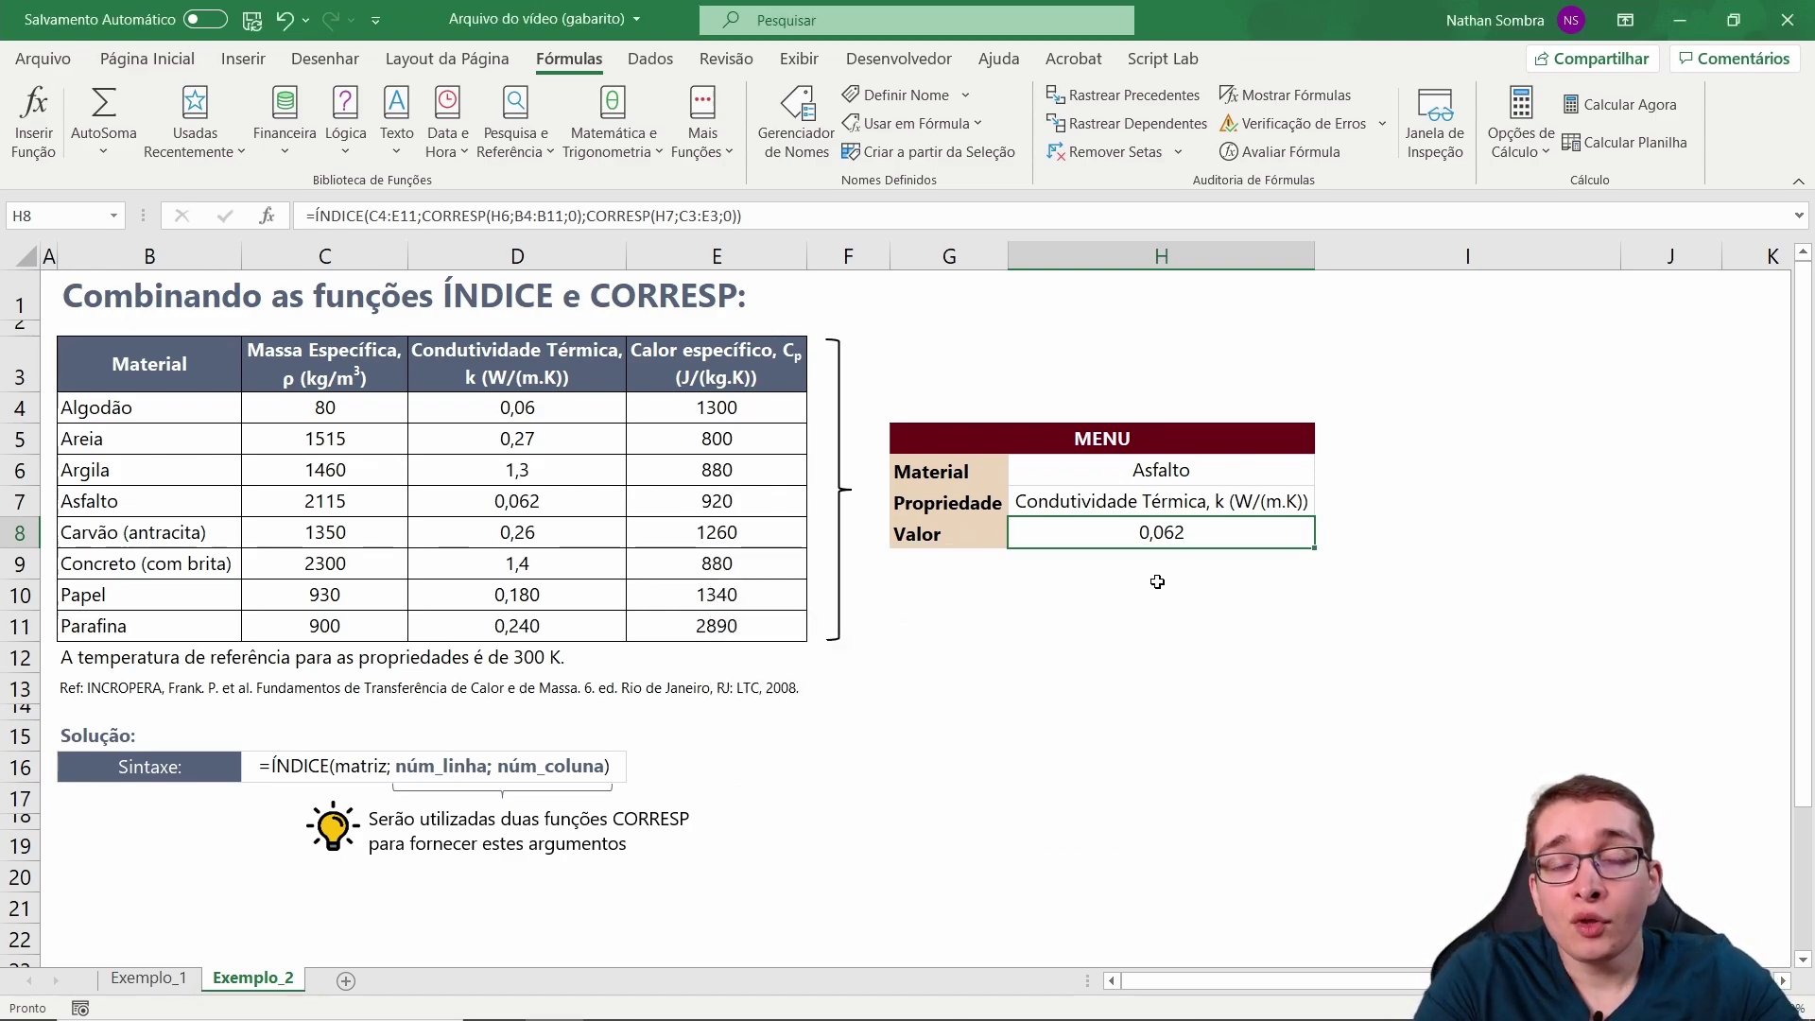